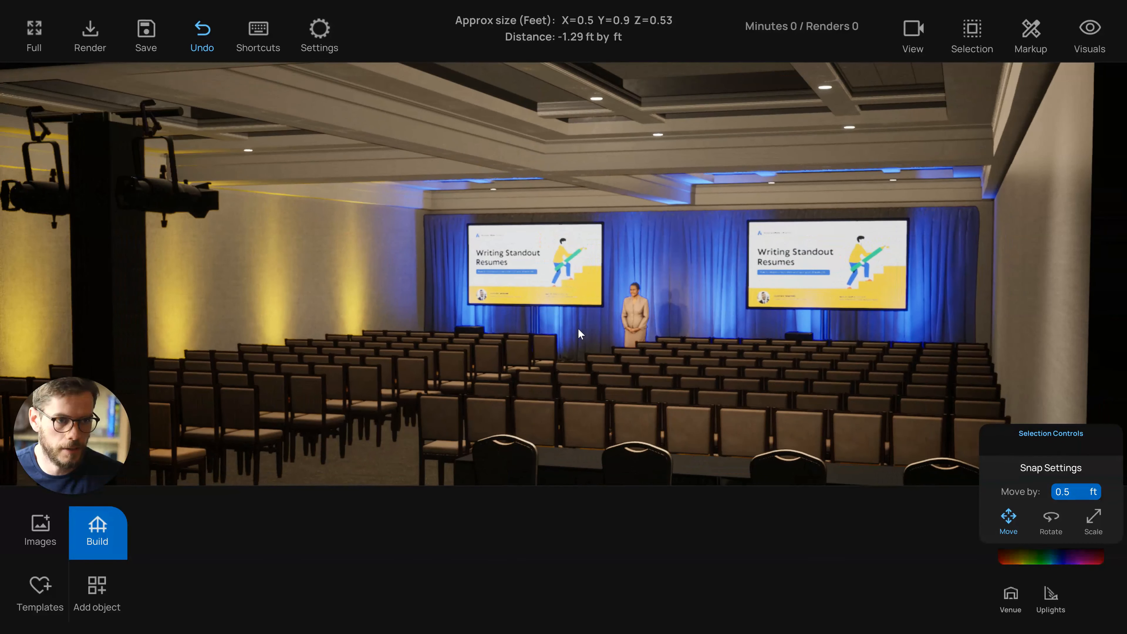
Walk through the ballroom scene and recall saved camera views to examine the event layout
right_click_drag(478, 317, 486, 318)
right_click_drag(613, 311, 617, 312)
key("a")
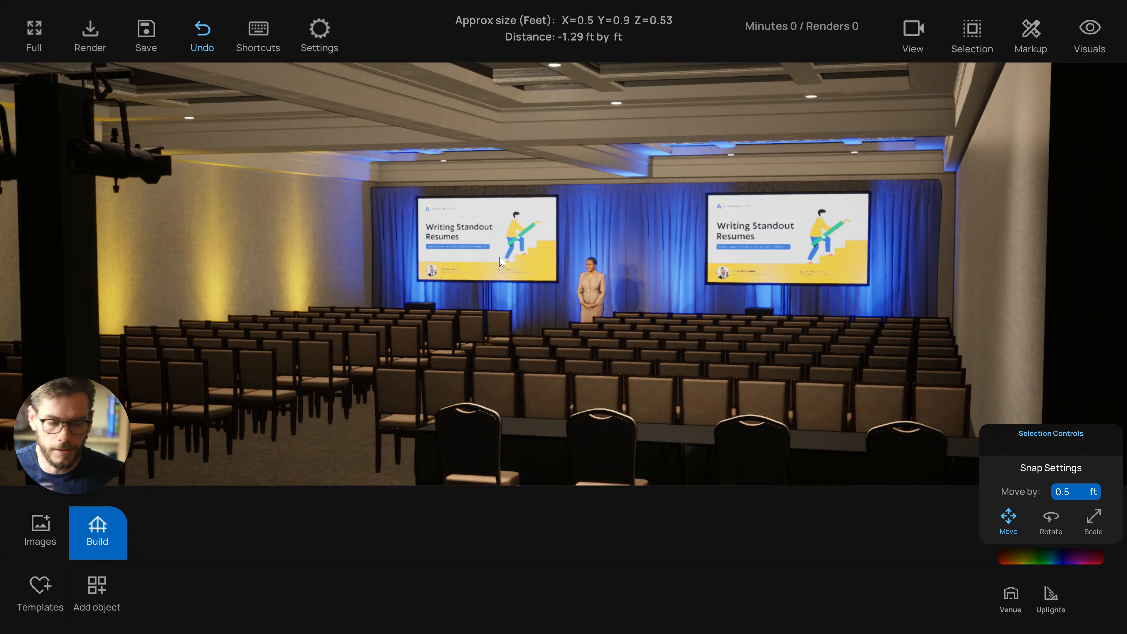
key("d")
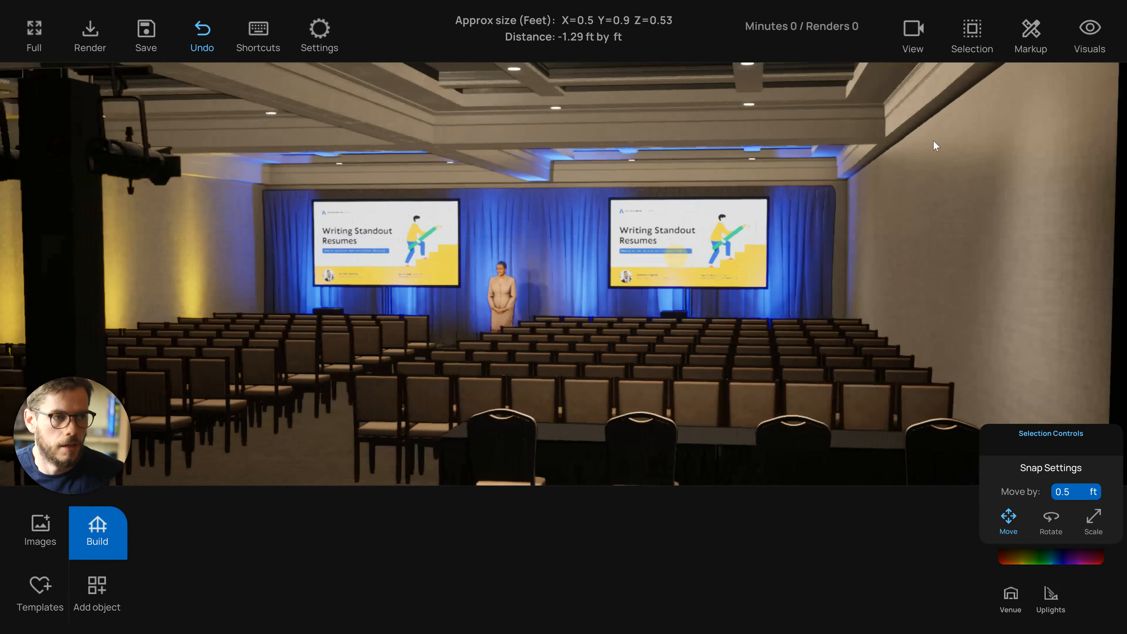
left_click(914, 33)
left_click(1086, 82)
left_click(1056, 195)
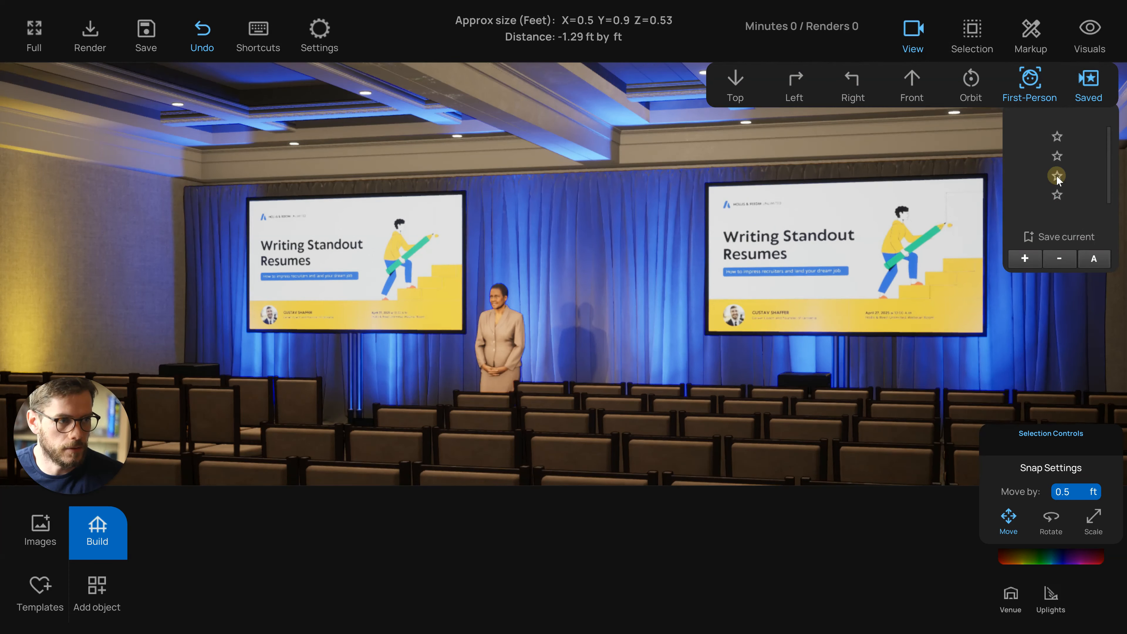
left_click(1057, 195)
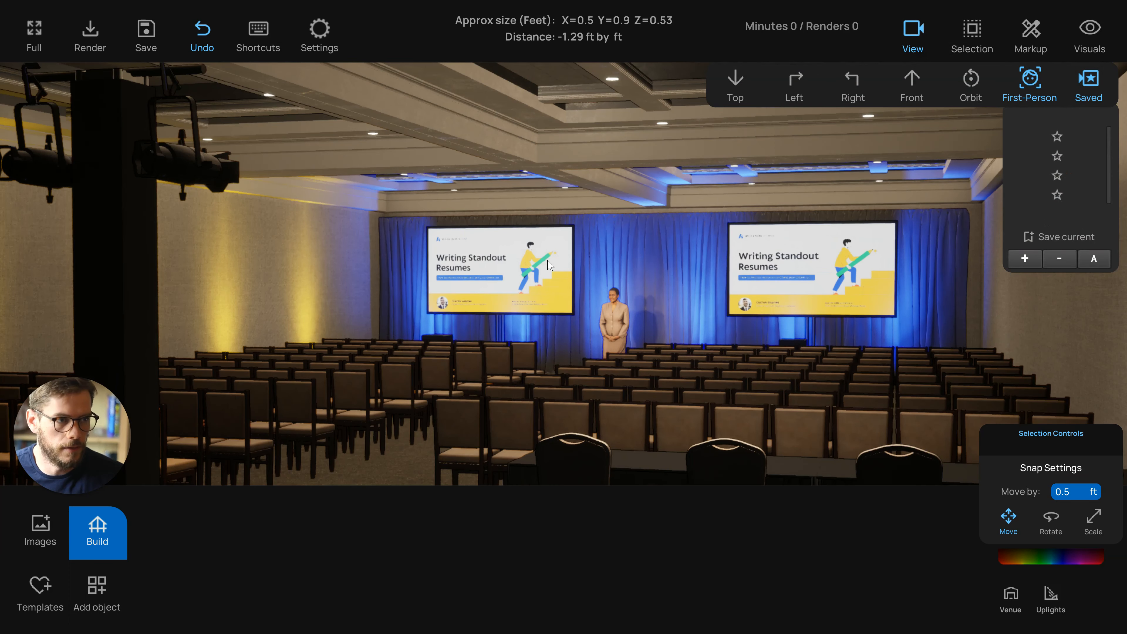
left_click(913, 29)
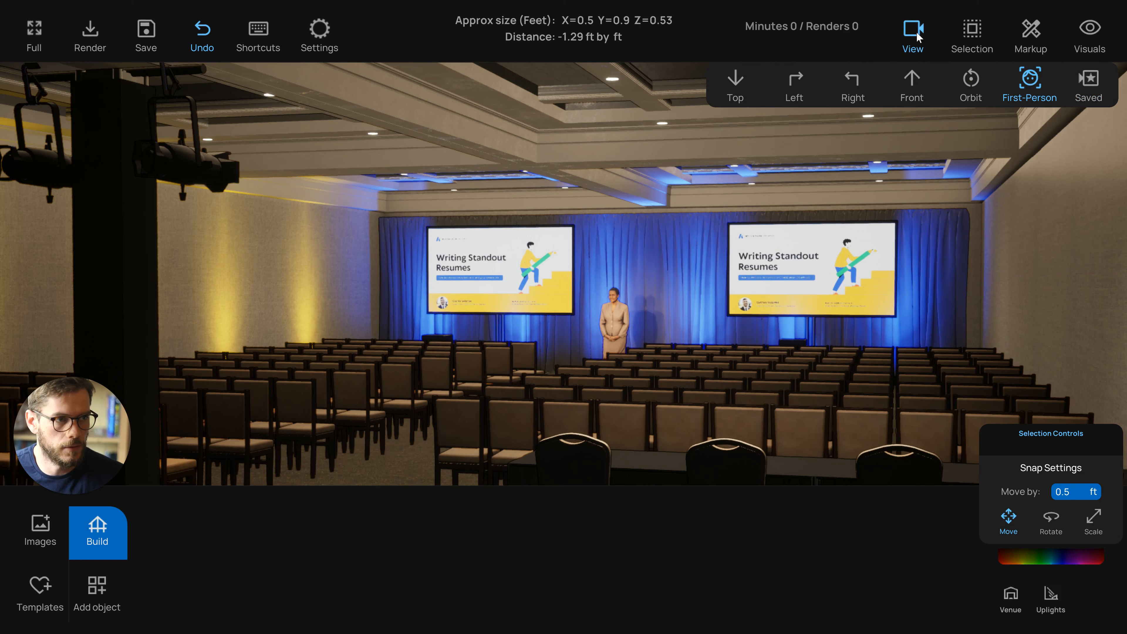
Move around the room to examine the seating, stage screens and lighting truss from different angles
left_click(918, 34)
key("a")
left_click_drag(624, 230, 615, 294)
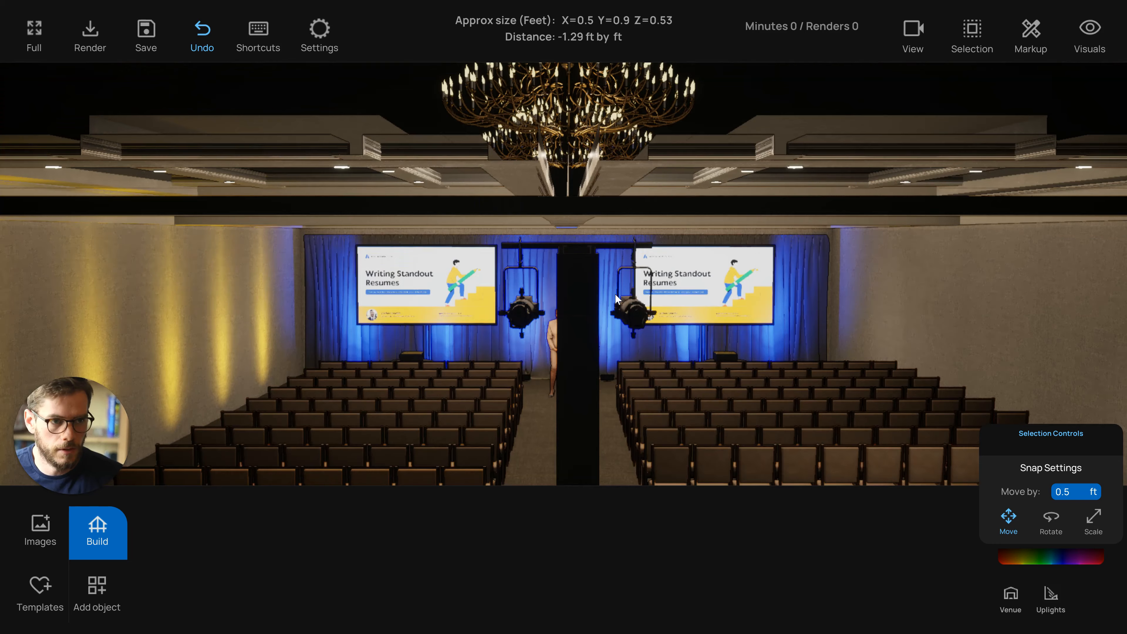
left_click_drag(616, 293, 618, 293)
key("a")
key("d")
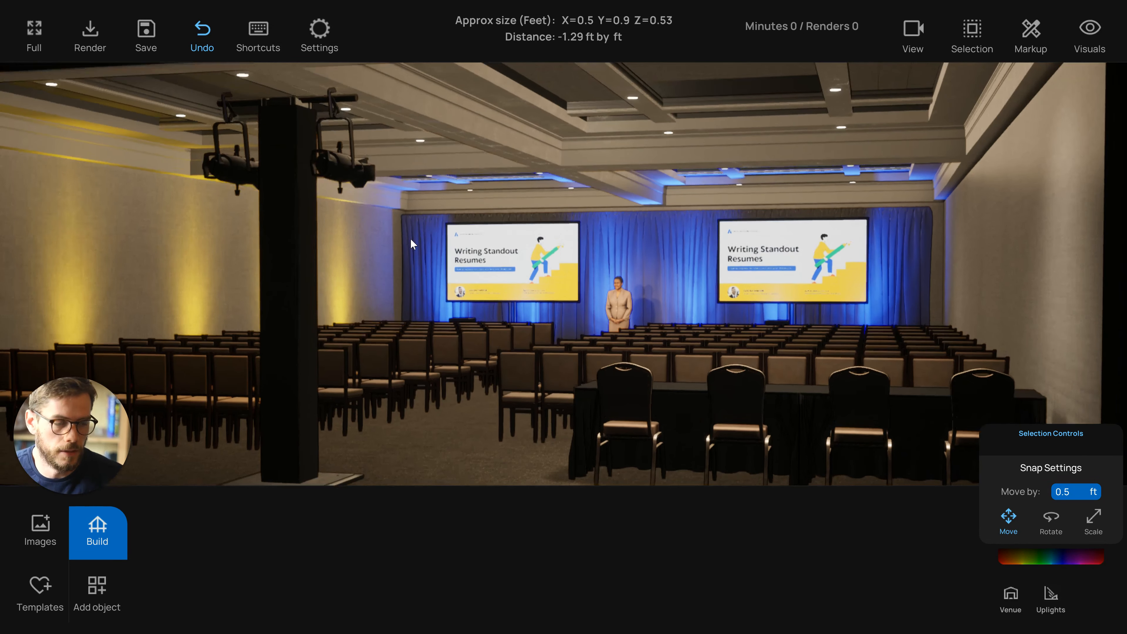
left_click_drag(411, 238, 568, 211)
left_click_drag(571, 298, 577, 301)
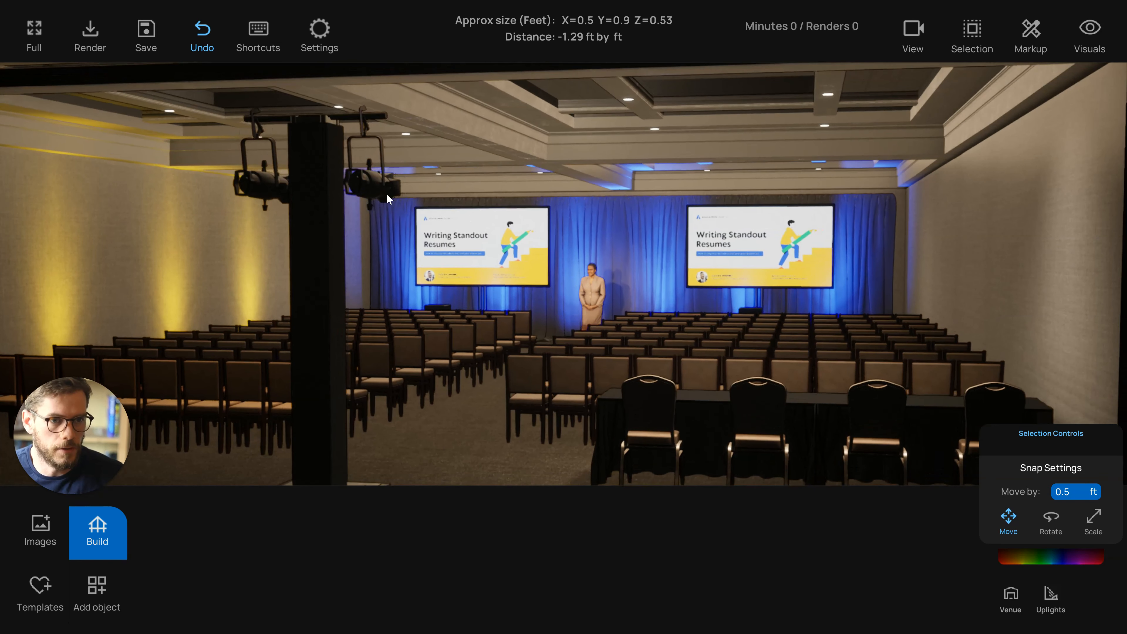
Select the pair of spotlights on the truss and lower their selection intensity to the minimum
left_click(386, 193)
left_click(273, 190, "shift")
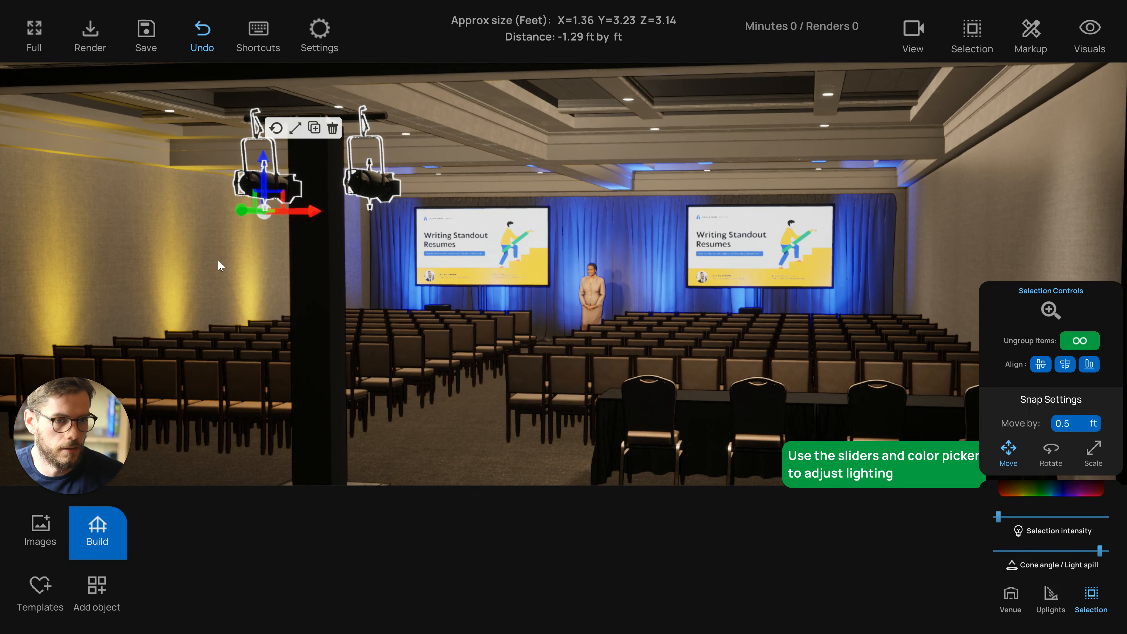
left_click_drag(511, 415, 502, 426)
left_click_drag(293, 382, 300, 281)
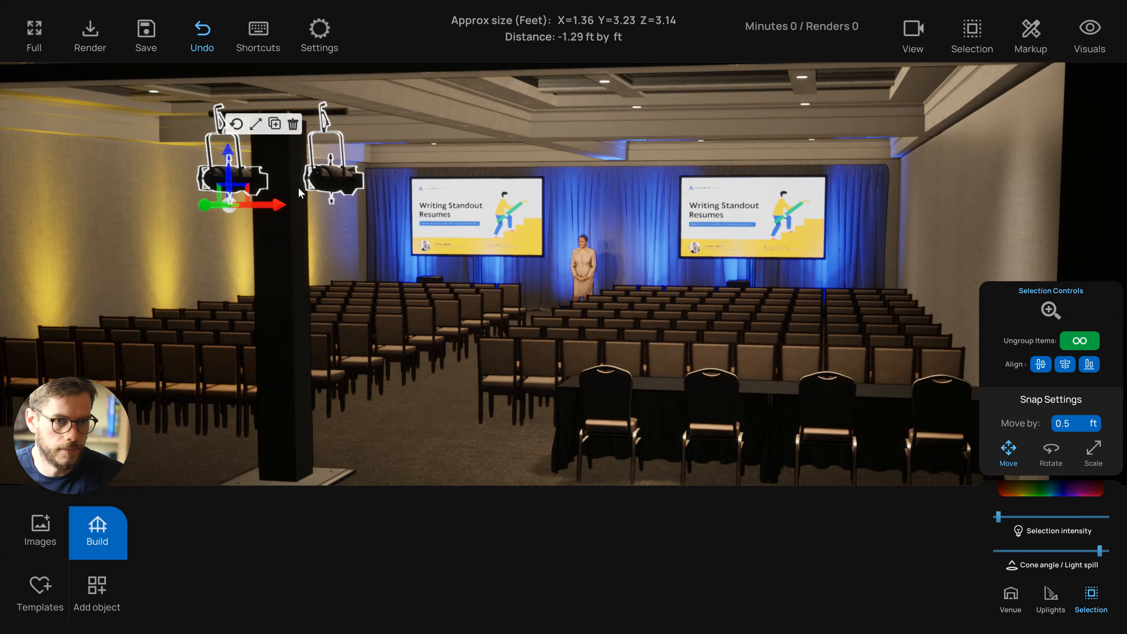
left_click_drag(335, 295, 337, 298)
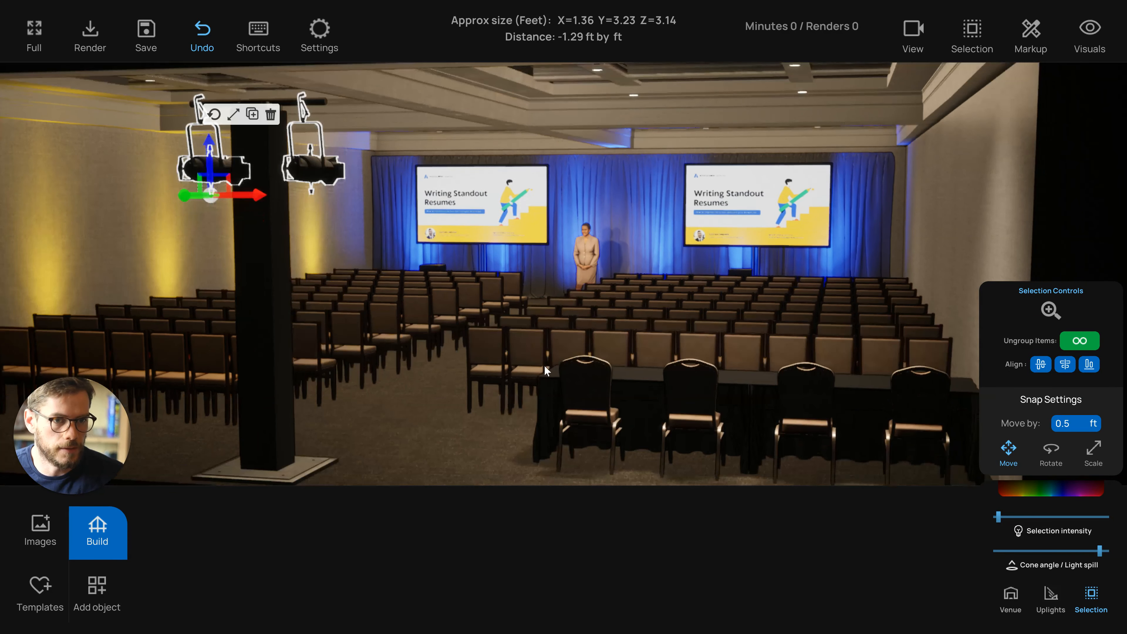
left_click(994, 517)
left_click_drag(993, 517, 985, 523)
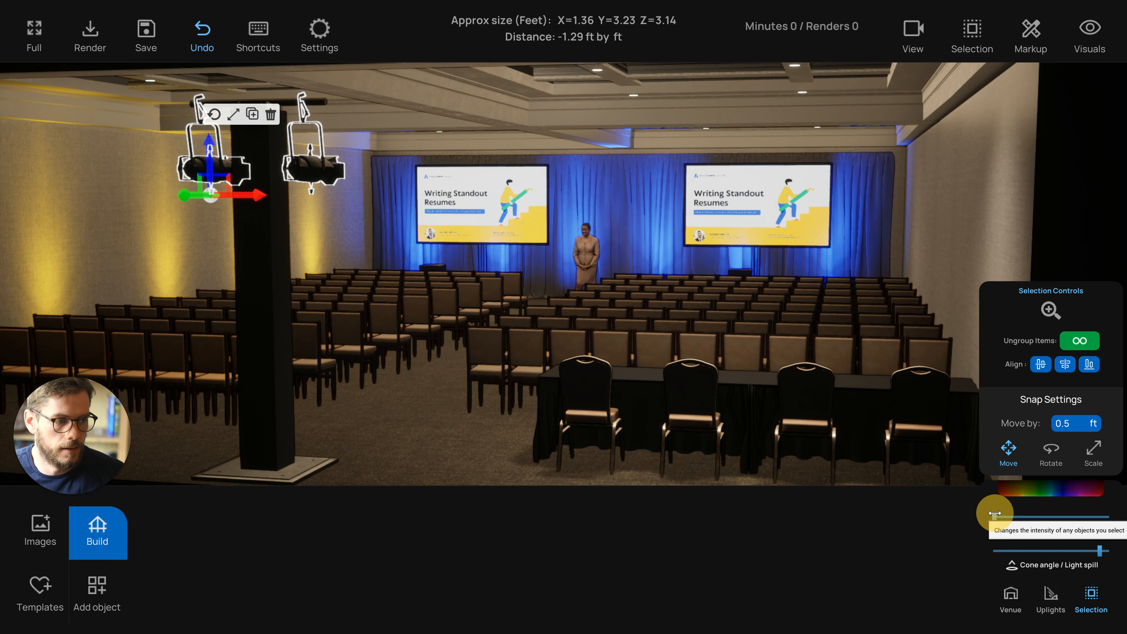
Lower the venue's room intensity to the minimum
left_click(1010, 595)
left_click(999, 482)
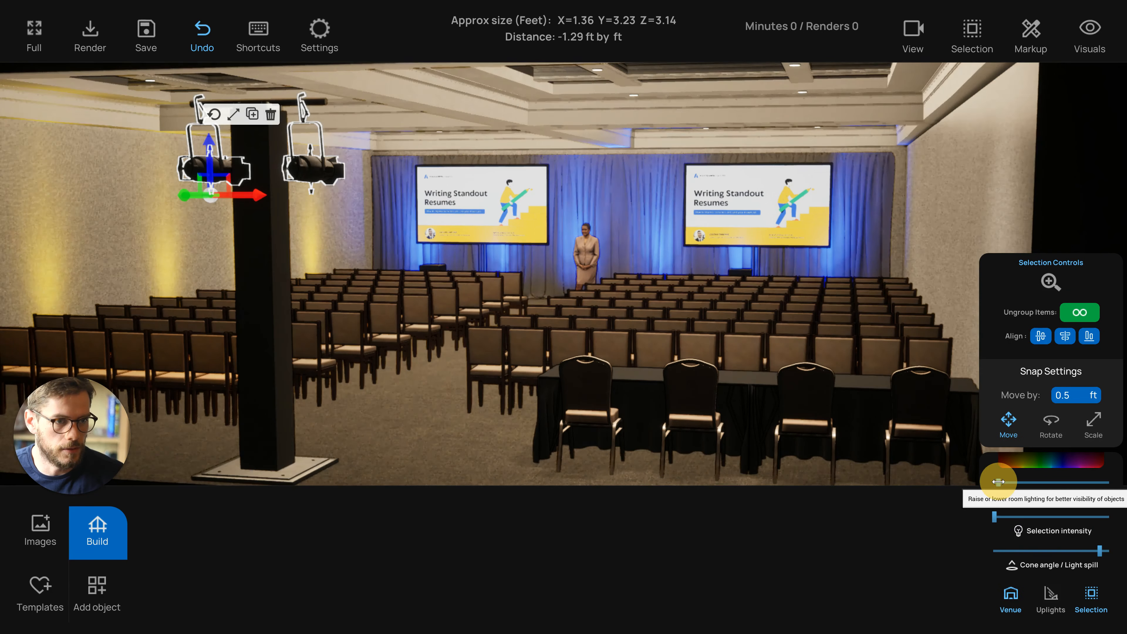
left_click_drag(999, 481, 994, 481)
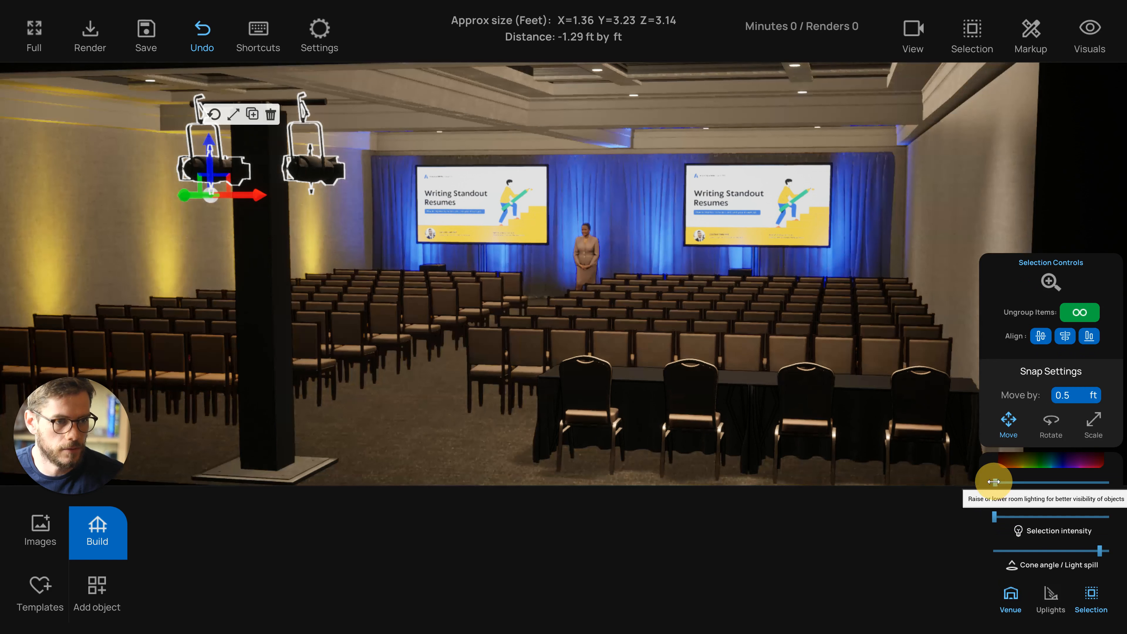
left_click(997, 517)
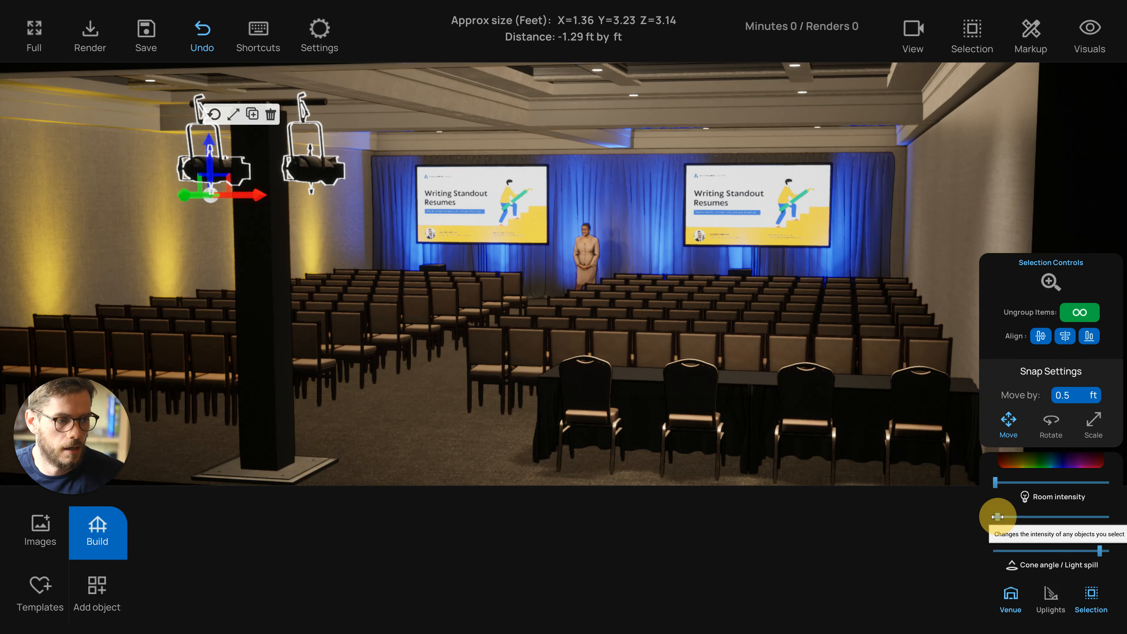
left_click_drag(435, 452, 452, 438)
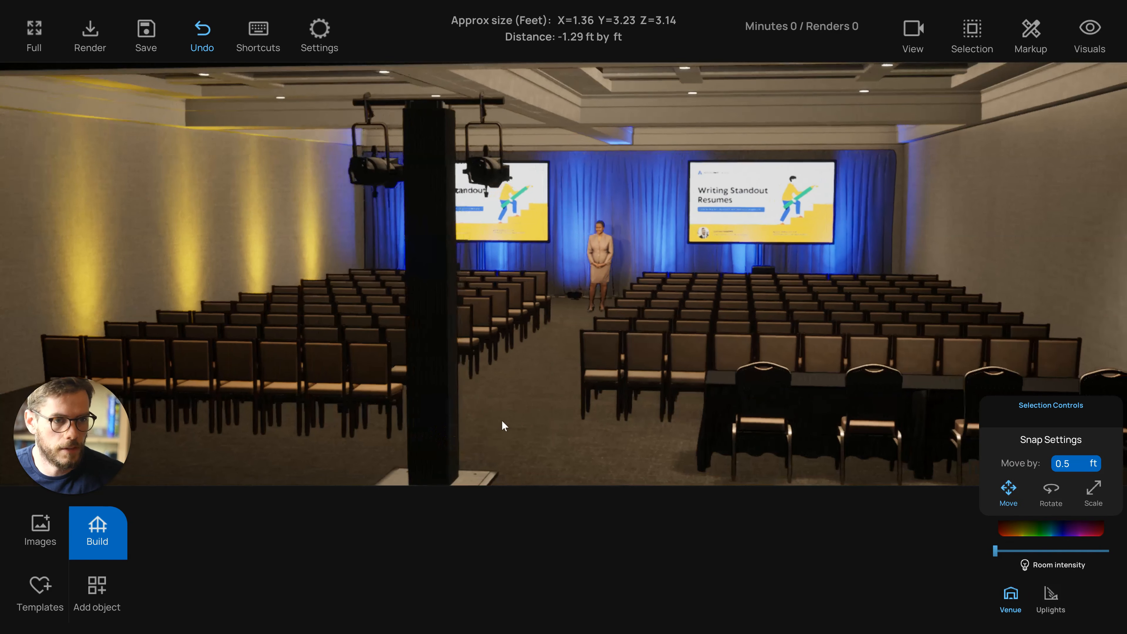
Switch to the top view, box-select every object in the venue and delete them
key("t")
scroll(517, 419, "down", 10)
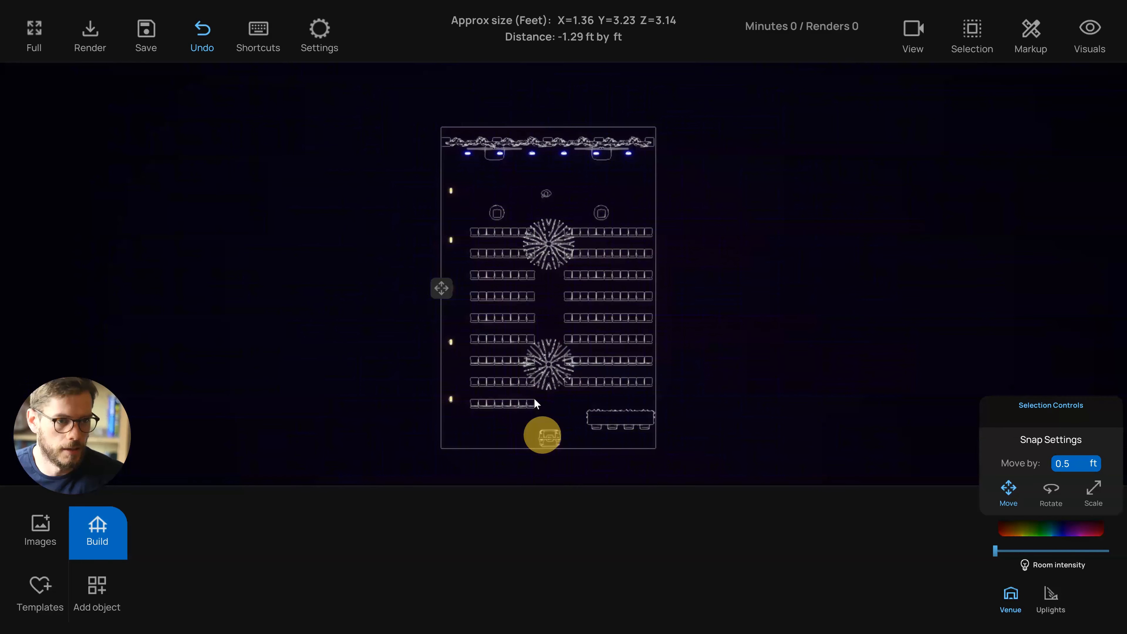
left_click_drag(444, 154, 735, 462)
key("Delete")
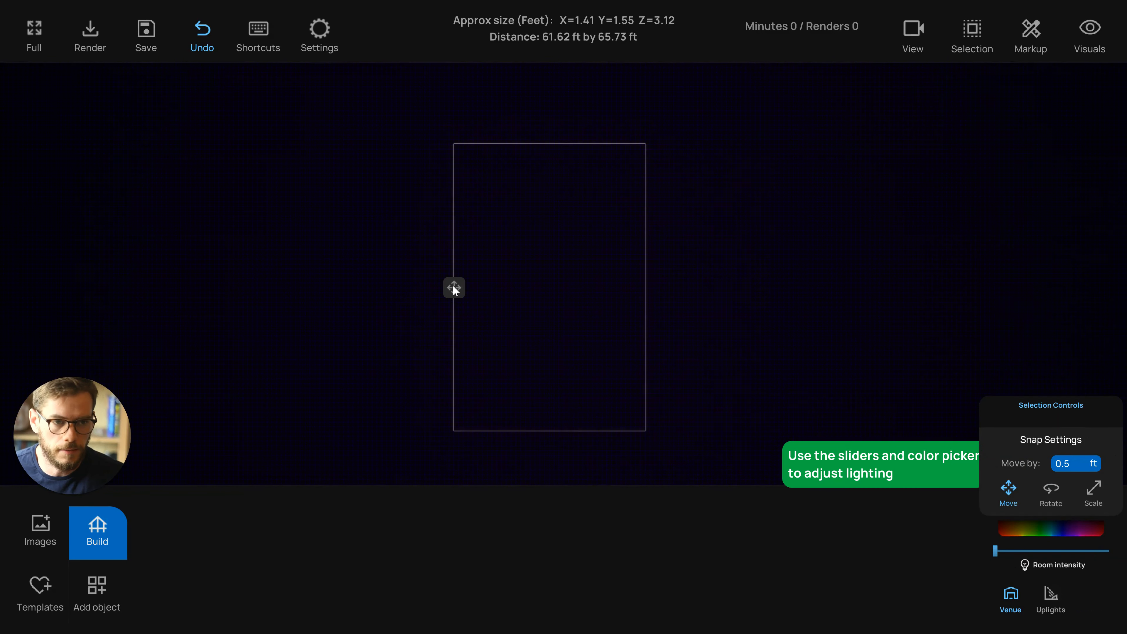
Return to the perspective view and open the room build settings with the ceiling options
key("t")
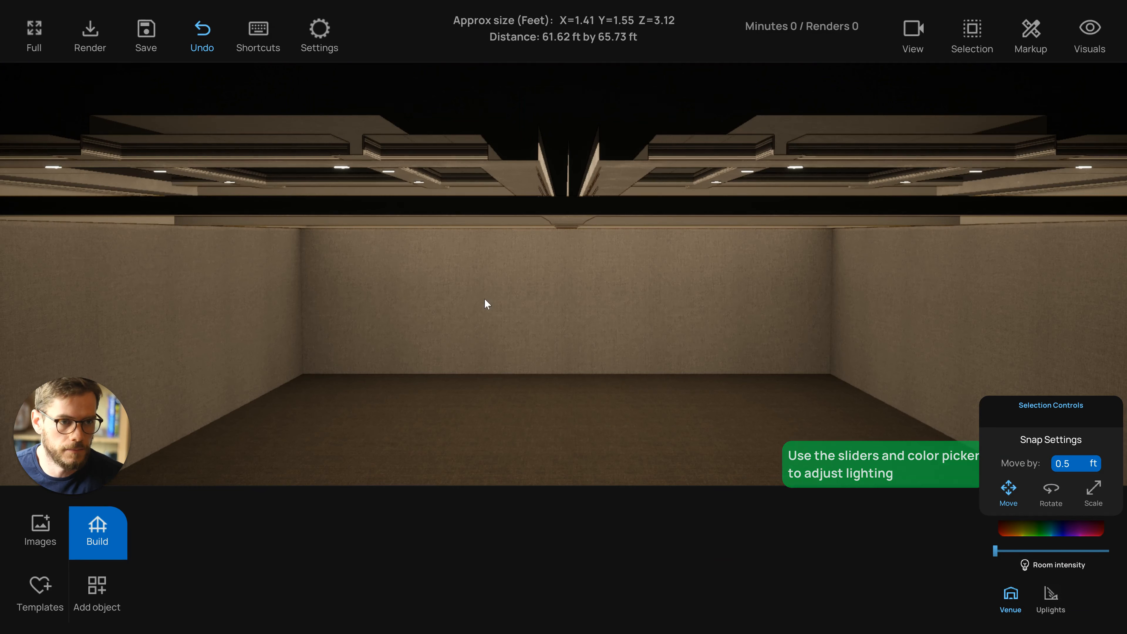
left_click_drag(528, 357, 528, 348)
left_click(115, 527)
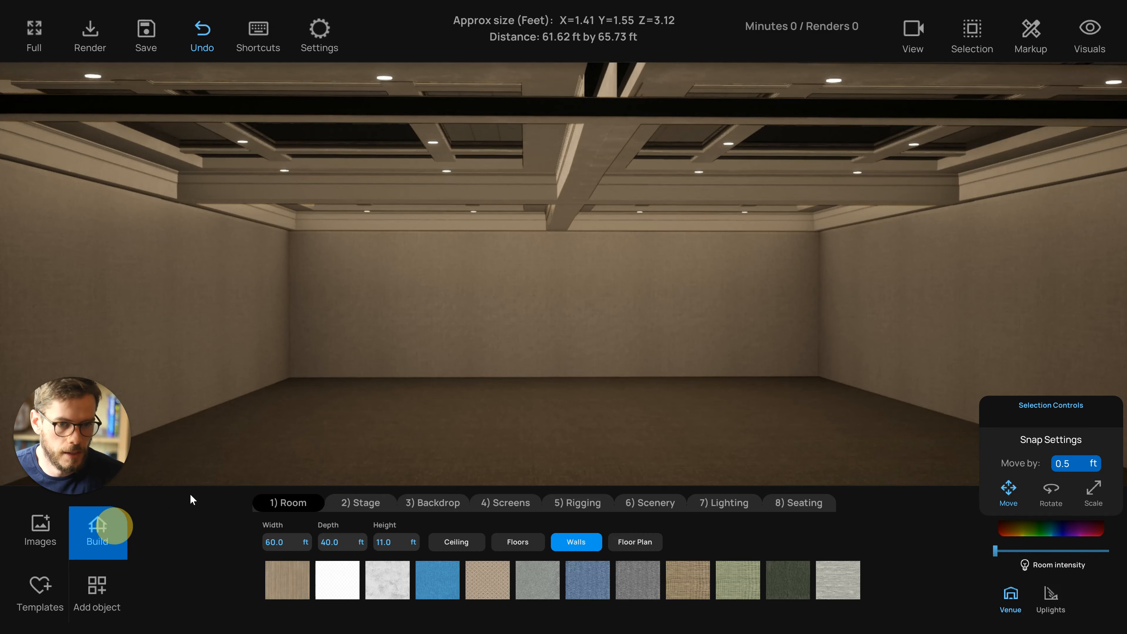
left_click(448, 543)
left_click_drag(431, 443, 431, 407)
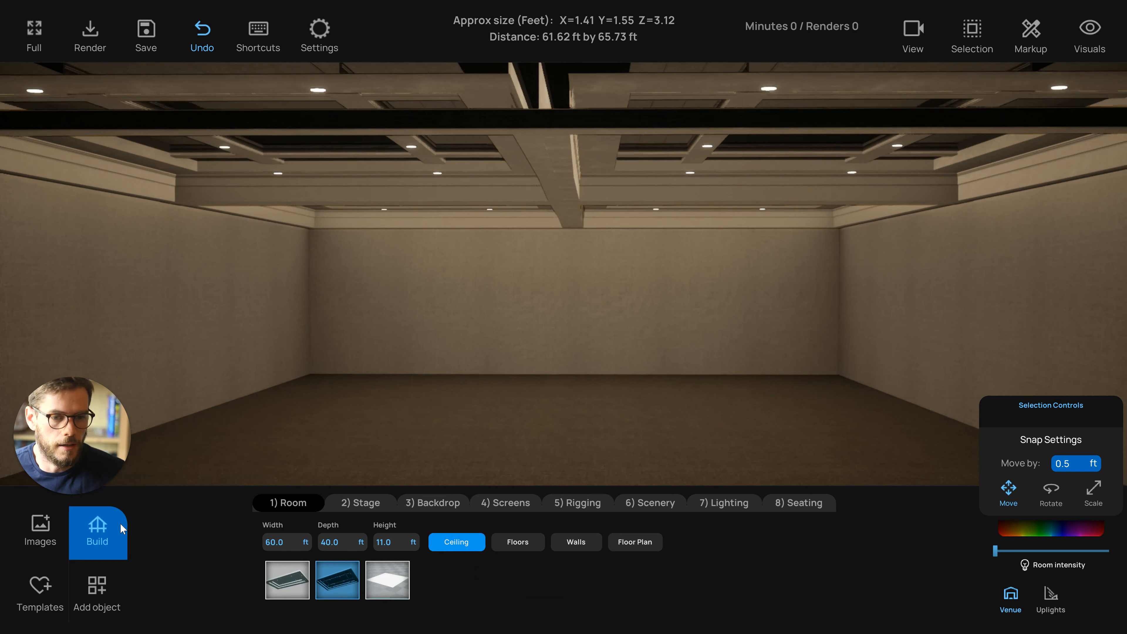
left_click(98, 528)
left_click(98, 527)
left_click_drag(308, 425, 334, 426)
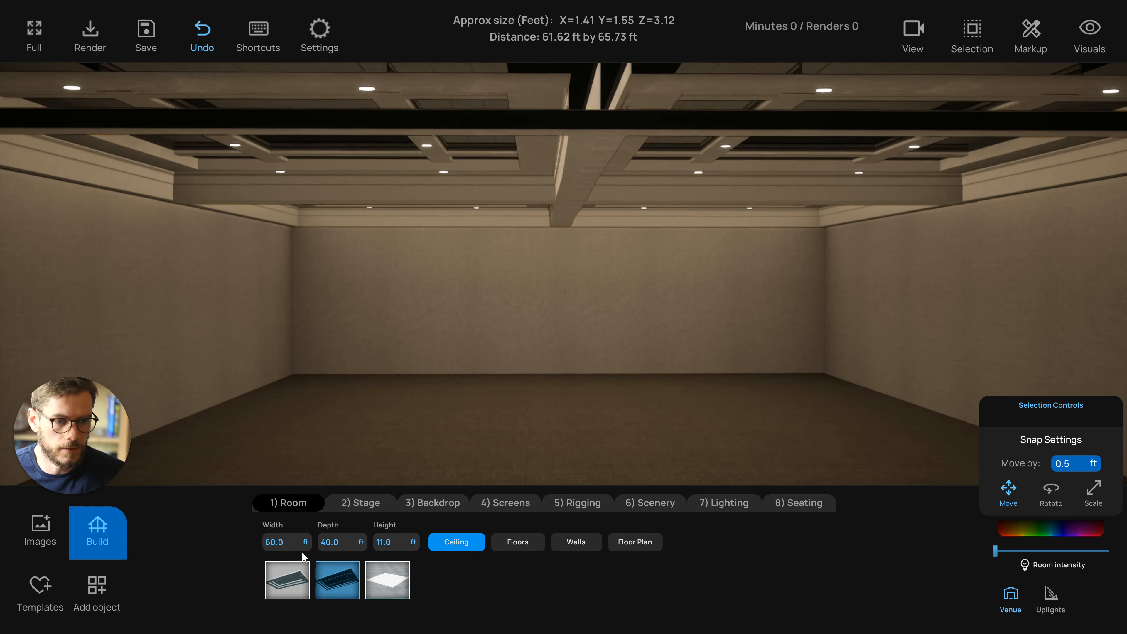
Set the room's width and depth to 100 ft and its height to 20 ft
left_click(287, 544)
type("100")
key("Tab")
type("100")
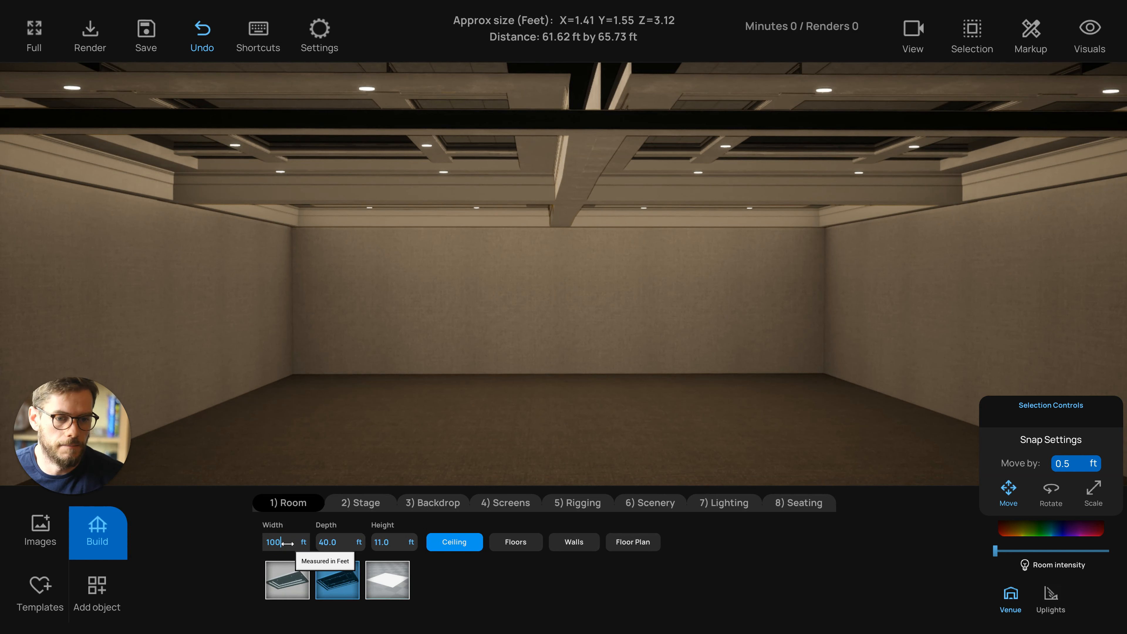
key("Return")
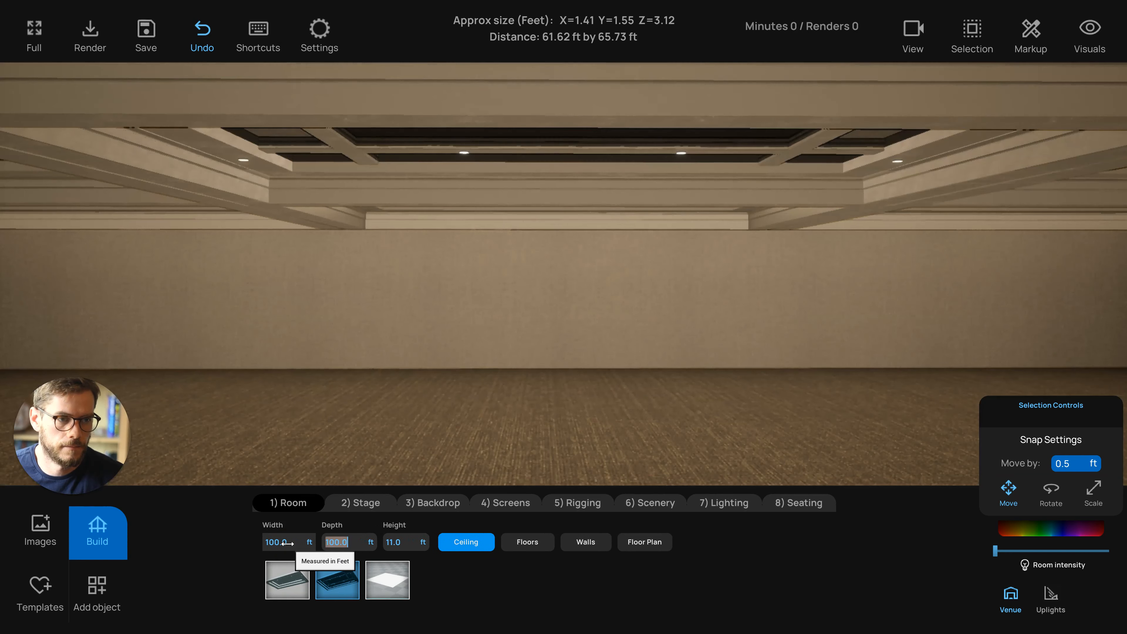
key("Tab")
type("20")
key("Return")
Resize the room to 40 ft wide and 60 ft deep
left_click(441, 396)
scroll(441, 397, "down", 2)
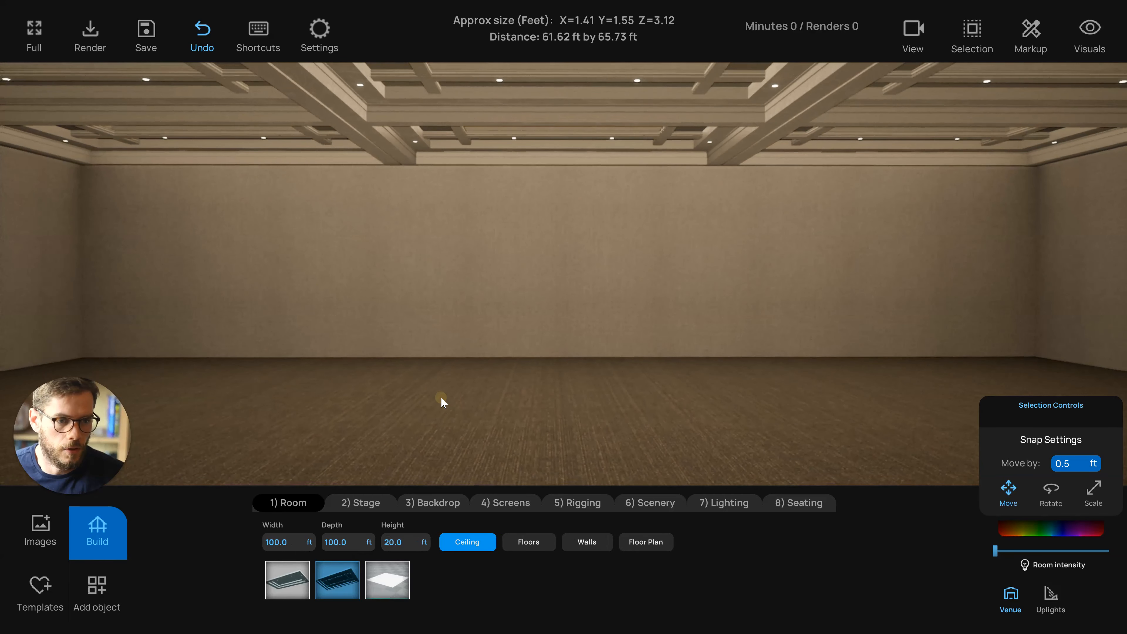
left_click(441, 398)
left_click(286, 542)
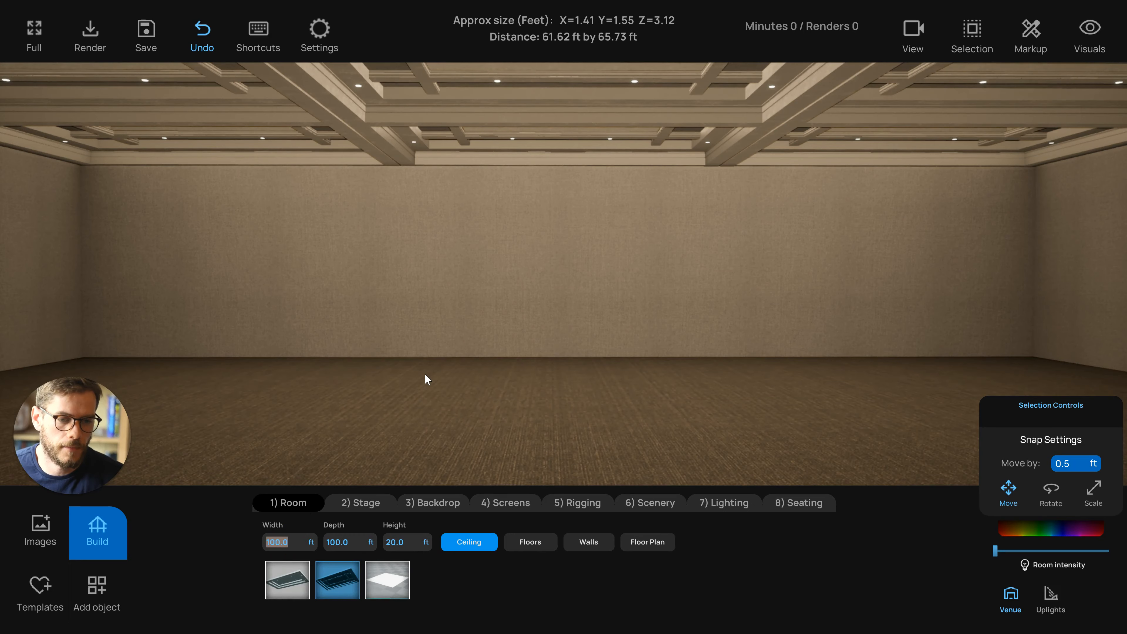
type("40")
key("Return")
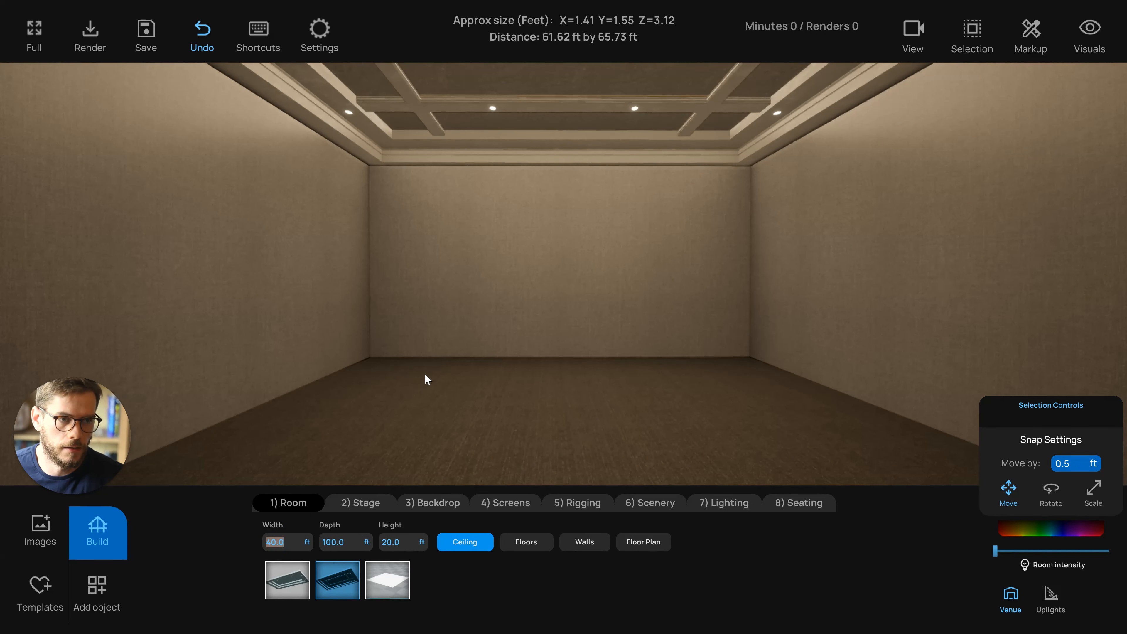
key("Tab")
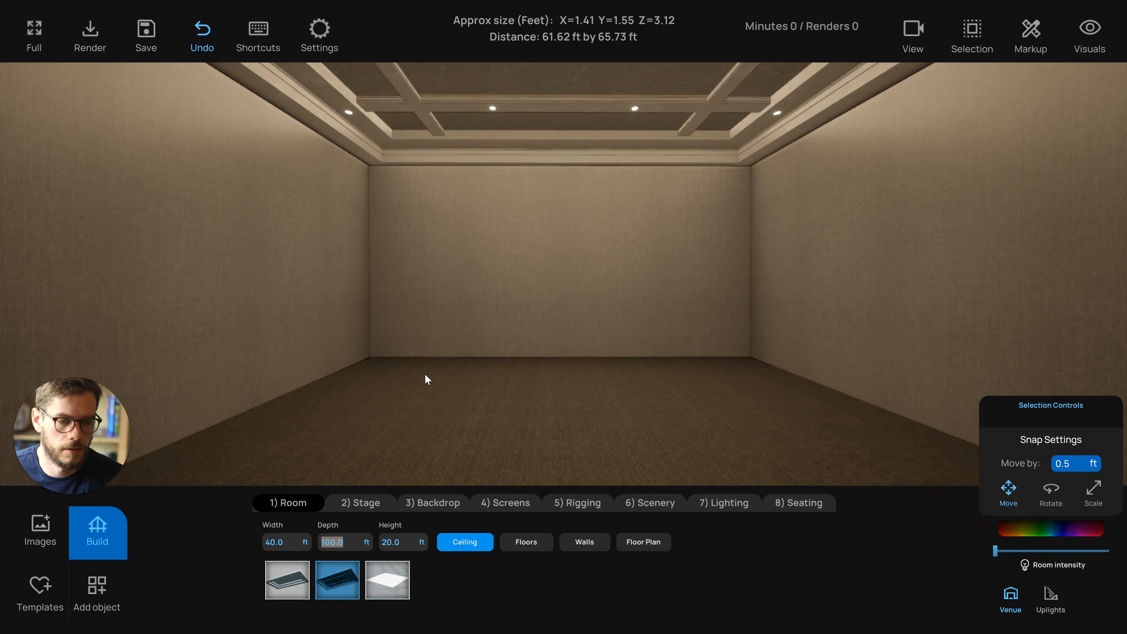
type("60")
key("Return")
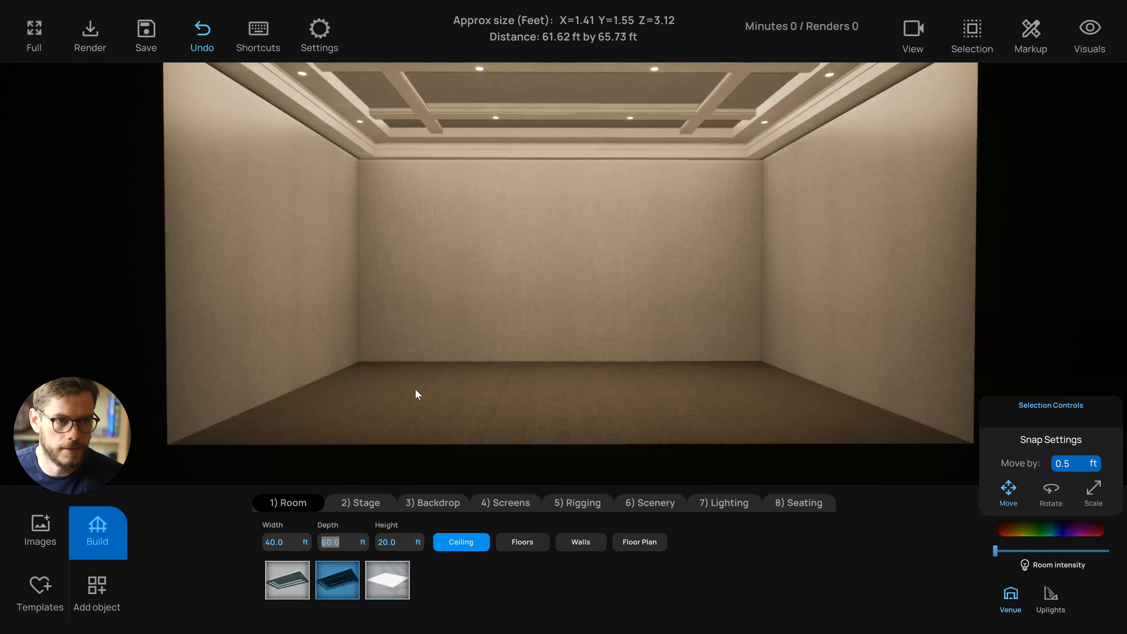
Set the room height to 11 ft
left_click(418, 385)
scroll(483, 361, "down", 4)
mouse_move(504, 358)
left_mouse_down()
mouse_move(541, 344)
mouse_move(500, 361)
left_mouse_up()
scroll(500, 361, "up", 4)
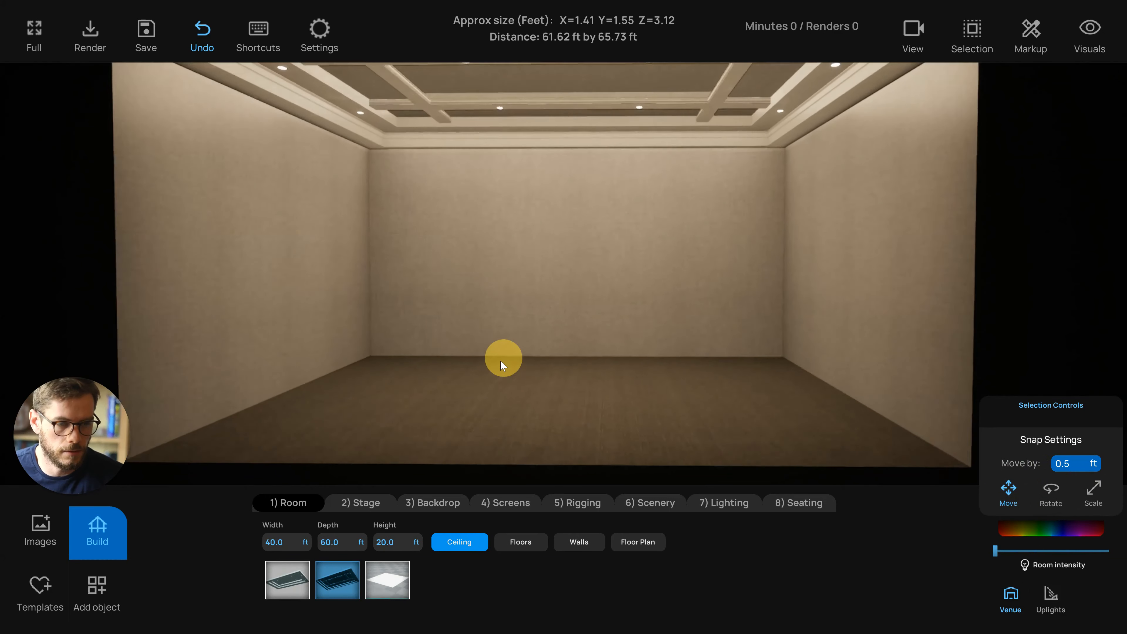
left_click(394, 542)
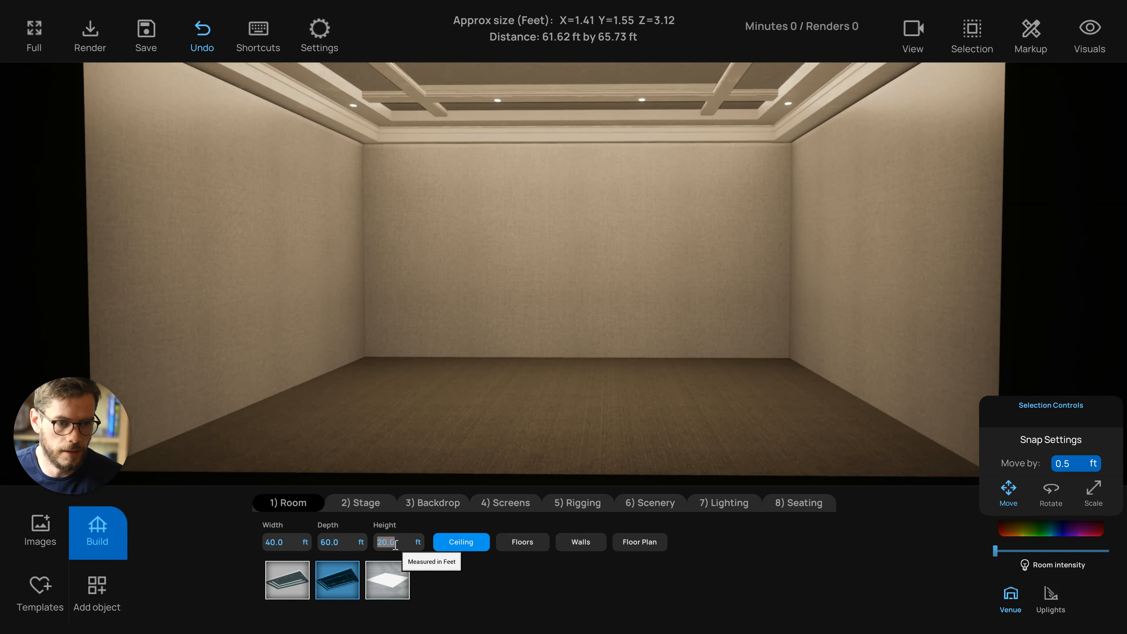
type("11")
left_click(552, 398)
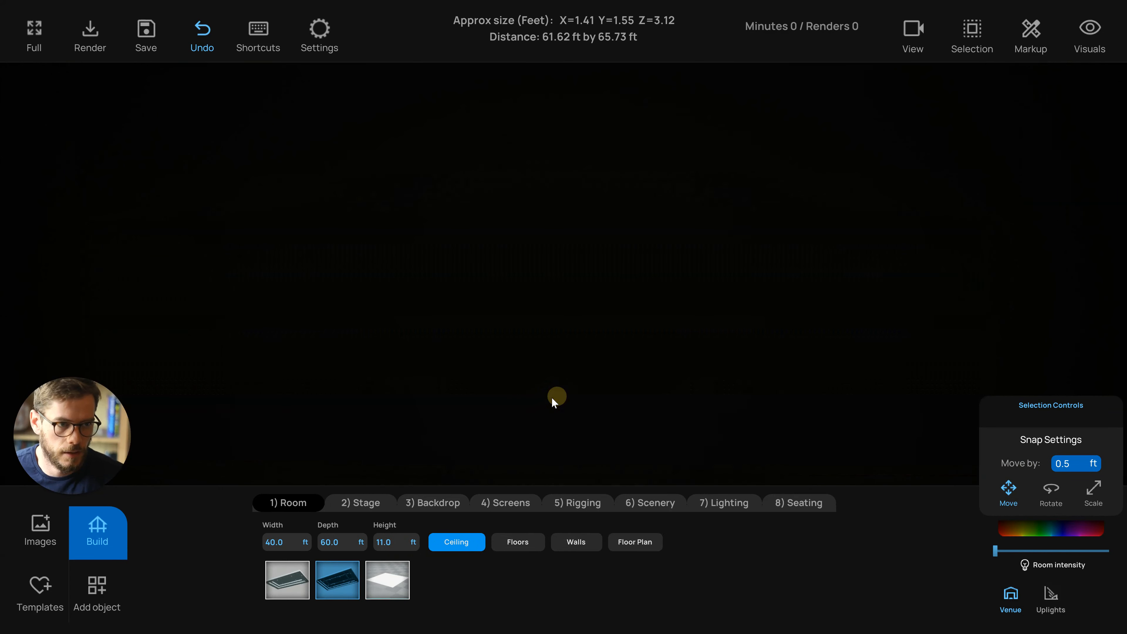
mouse_move(551, 397)
left_mouse_down()
mouse_move(569, 399)
mouse_move(555, 397)
left_mouse_up()
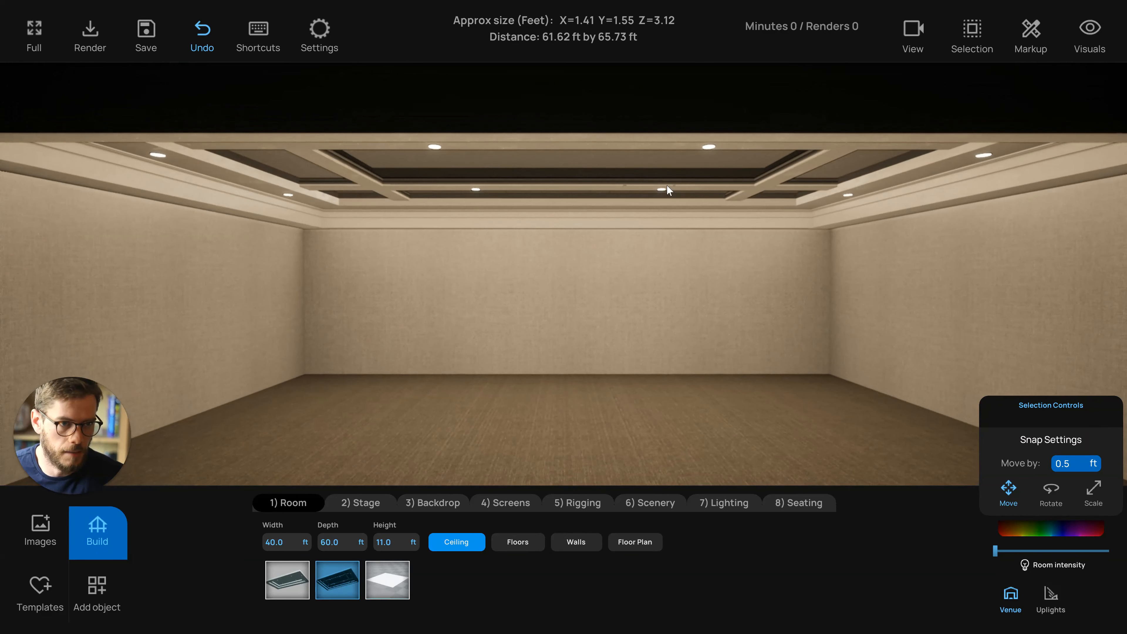
mouse_move(517, 185)
left_mouse_down()
mouse_move(526, 234)
mouse_move(513, 199)
left_mouse_up()
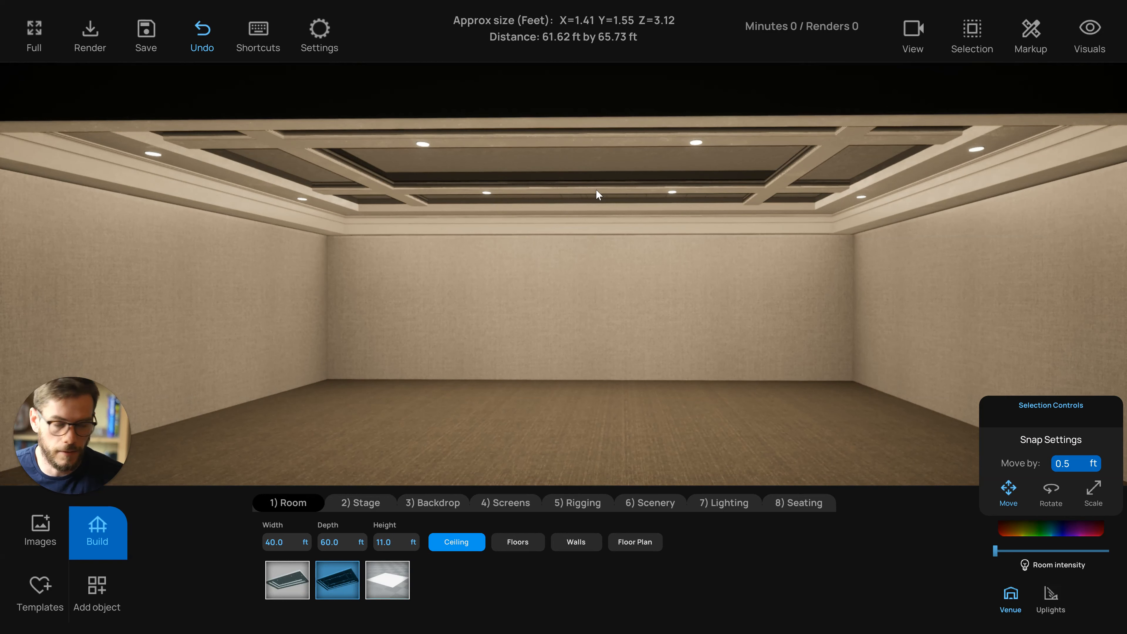
Set the room to 60 ft wide and 40 ft deep
left_click(283, 542)
type("60")
key("Tab")
type("40")
key("Return")
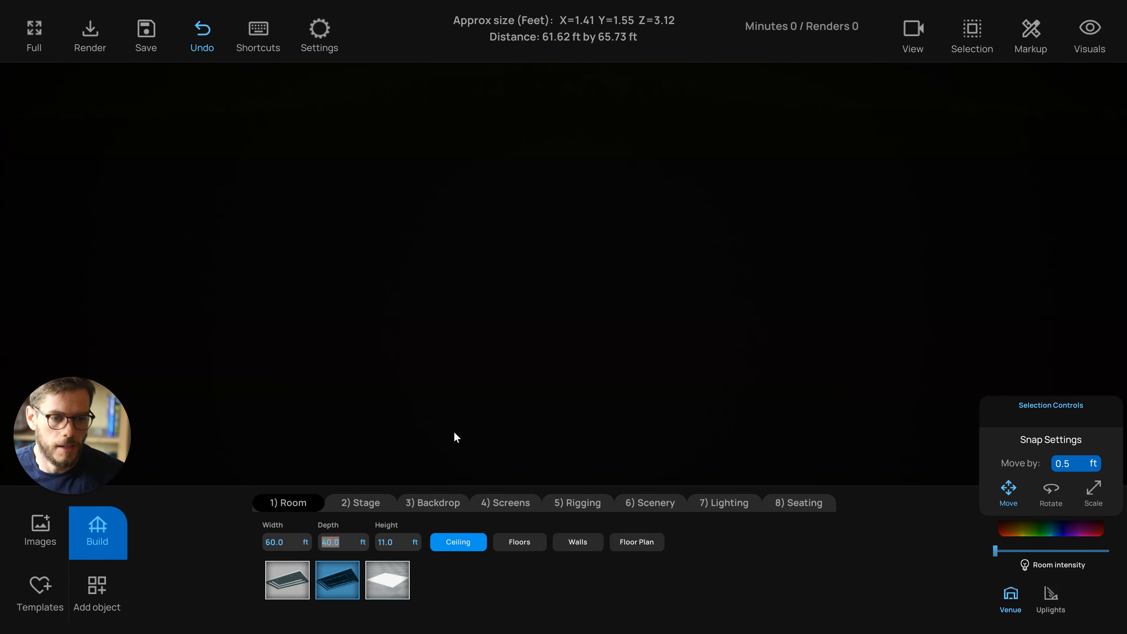
left_click(486, 307)
left_click(739, 434)
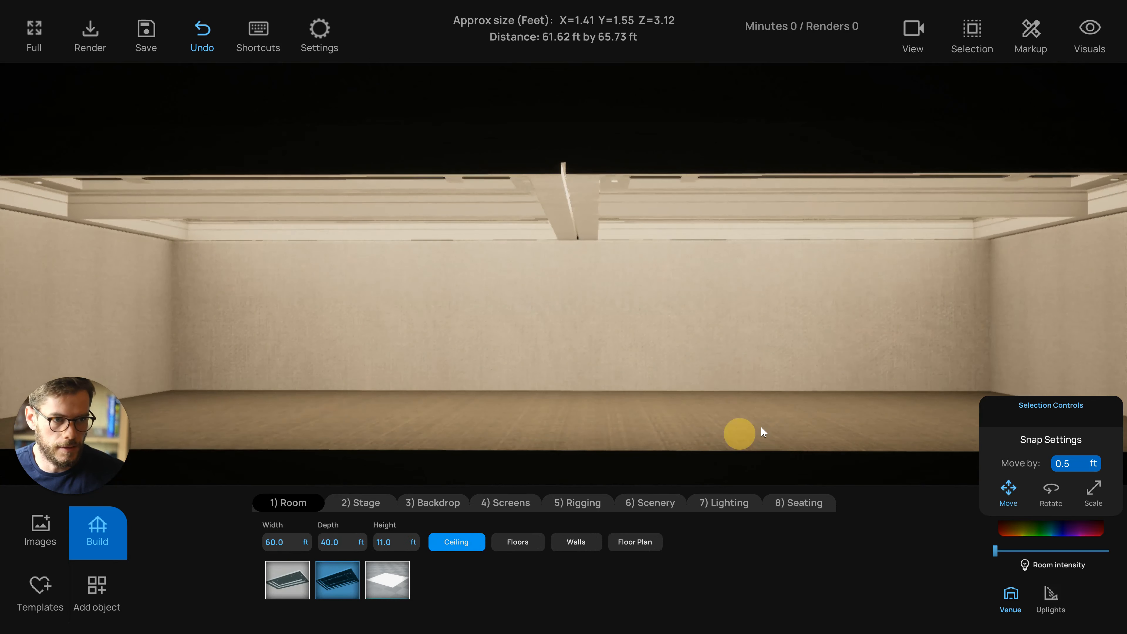
Rotate the room 90 degrees in the top-down plan view
left_click_drag(772, 426, 482, 168)
left_click(531, 322)
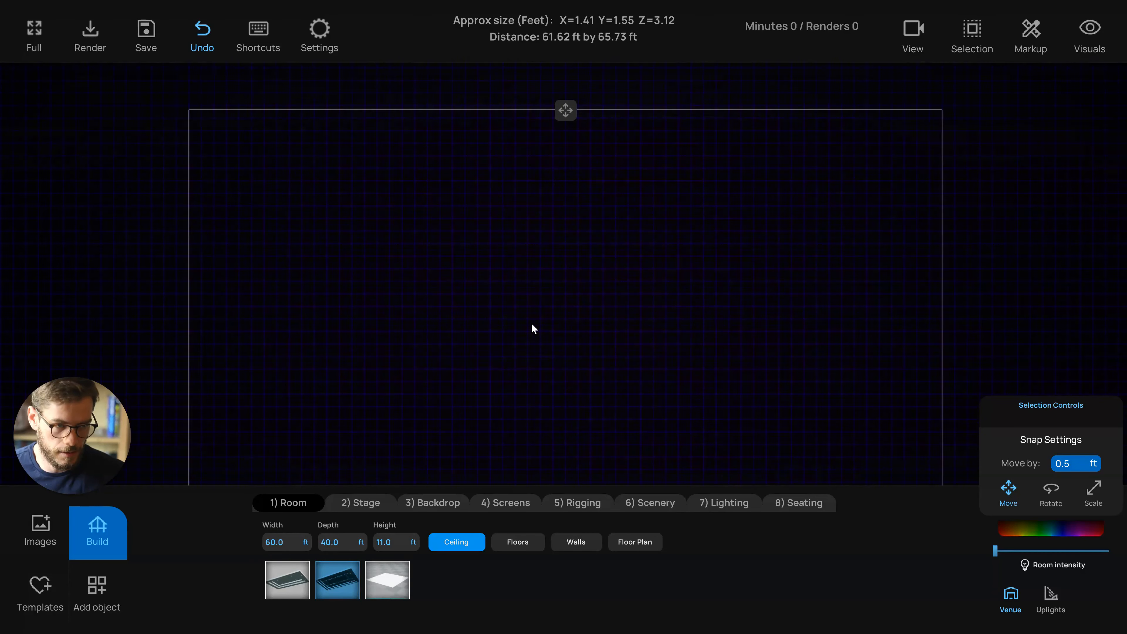
left_click(551, 269)
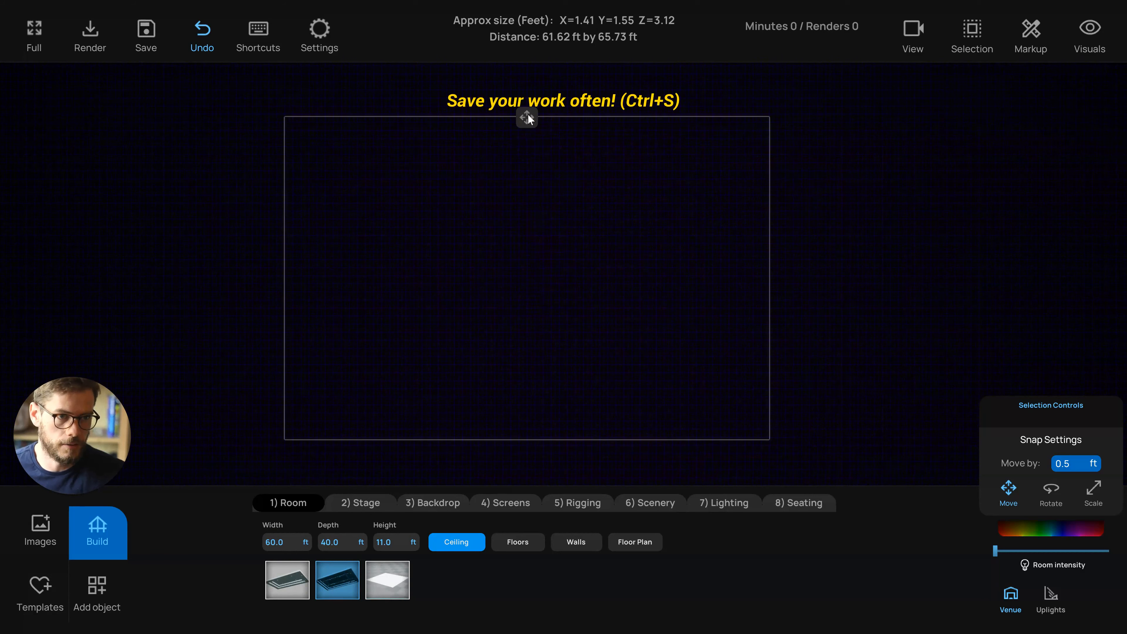
left_click(529, 115)
left_click(486, 180)
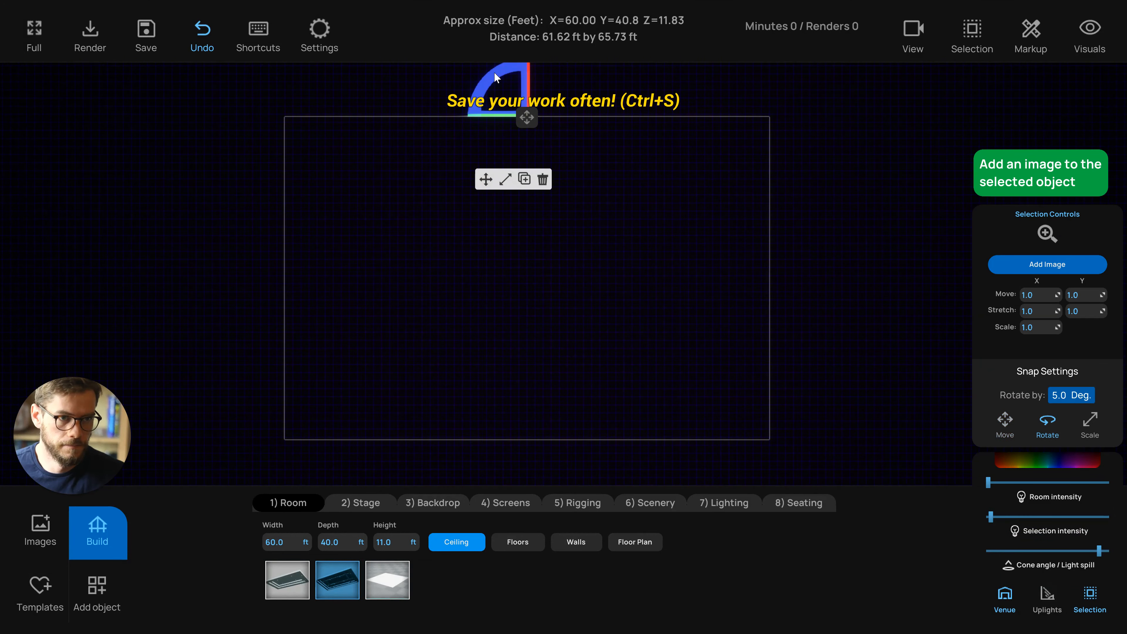
left_click_drag(494, 71, 475, 157)
left_click(486, 180)
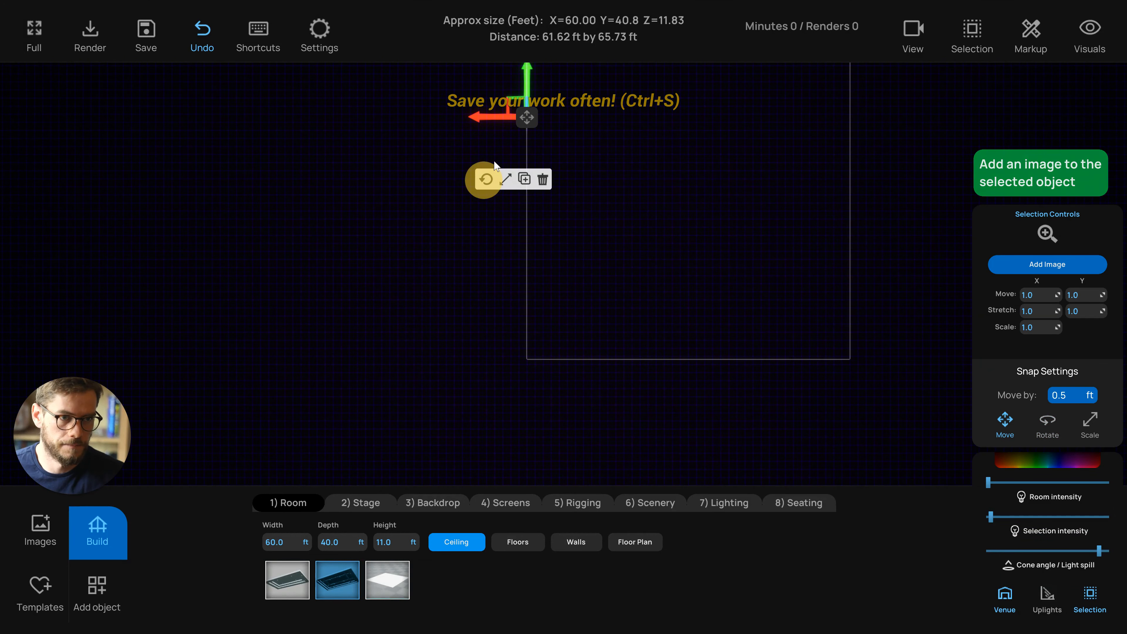
Move the room to a new position in the plan view
left_click_drag(527, 117, 323, 324)
scroll(353, 333, "down", 5)
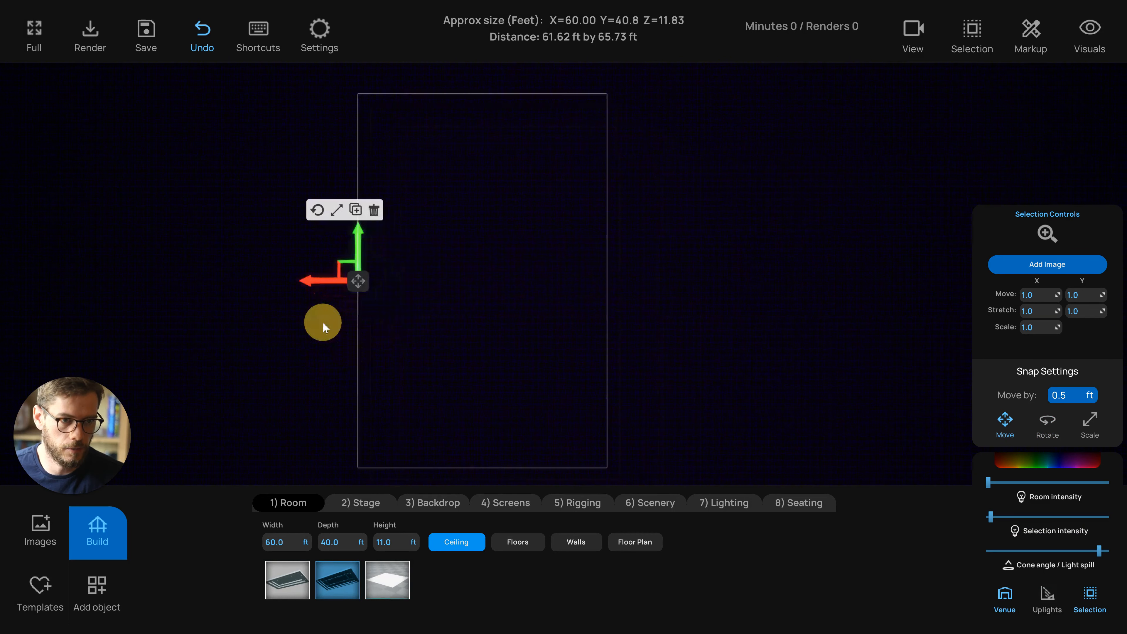
key("p")
right_click_drag(493, 338, 501, 327)
scroll(633, 174, "down", 2)
key("t")
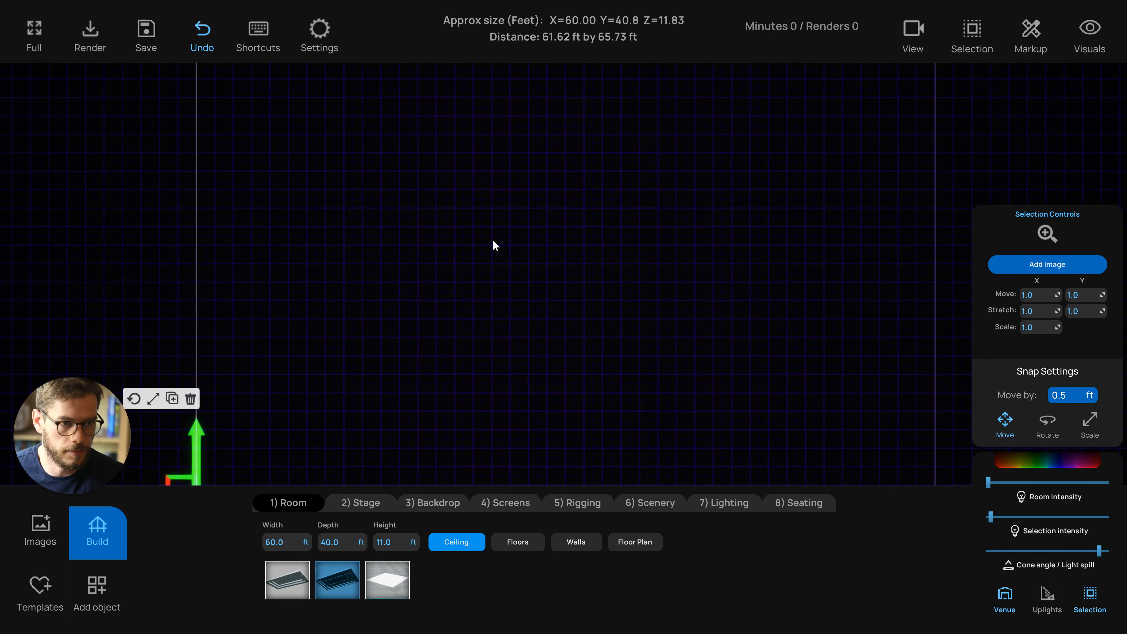
scroll(496, 284, "down", 5)
left_click_drag(489, 354, 452, 292)
scroll(452, 292, "down", 2)
left_click(388, 360)
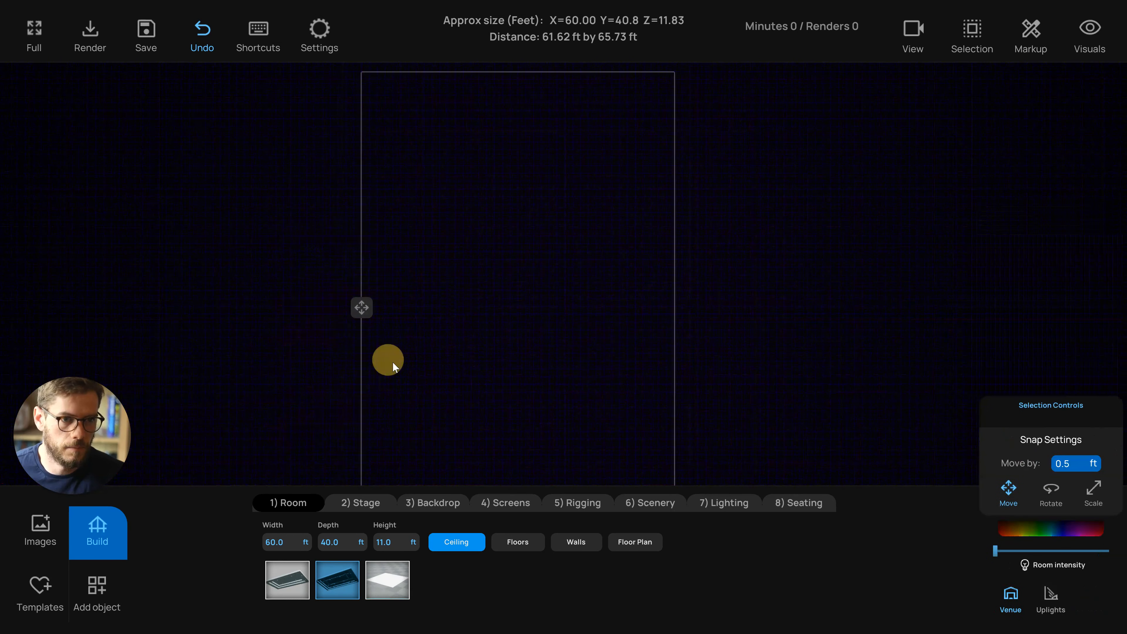
left_click_drag(393, 361, 379, 354)
scroll(311, 364, "down", 2)
left_click(264, 373)
left_click_drag(278, 379, 275, 369)
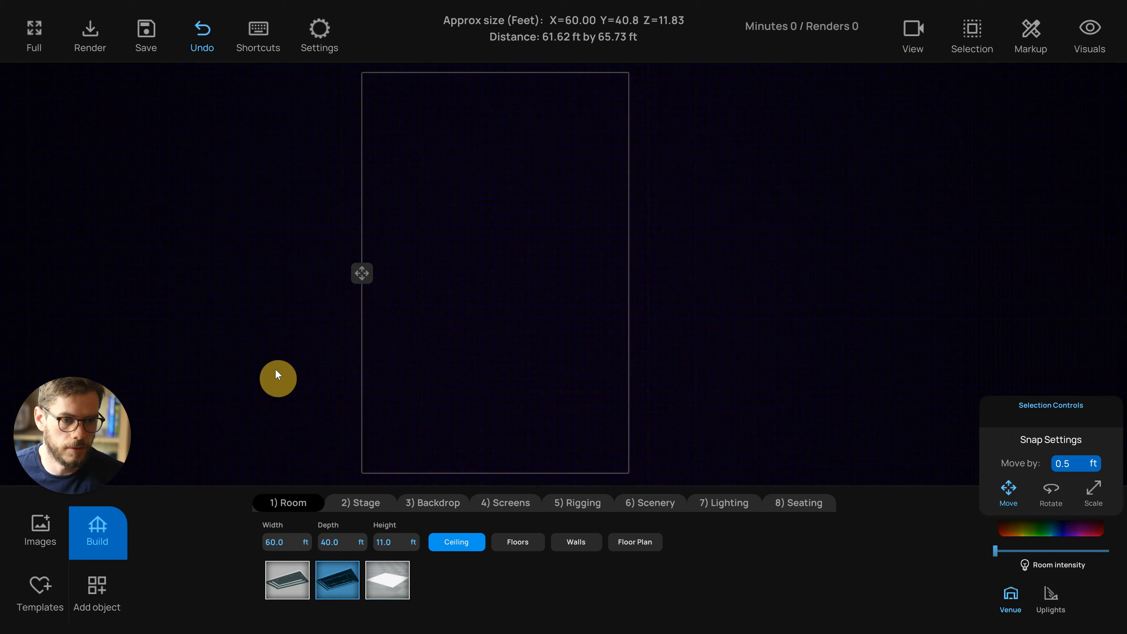
Choose the first stage shape and nudge the room slightly to the left
left_click(361, 503)
left_click(287, 579)
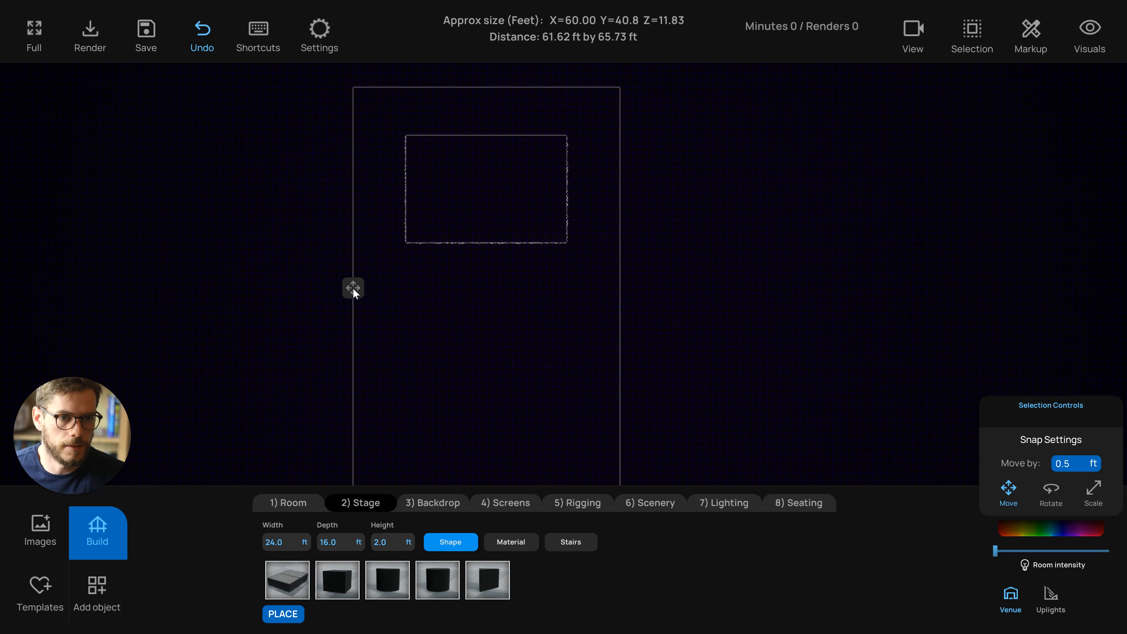
left_click(353, 289)
left_click_drag(340, 278, 341, 285)
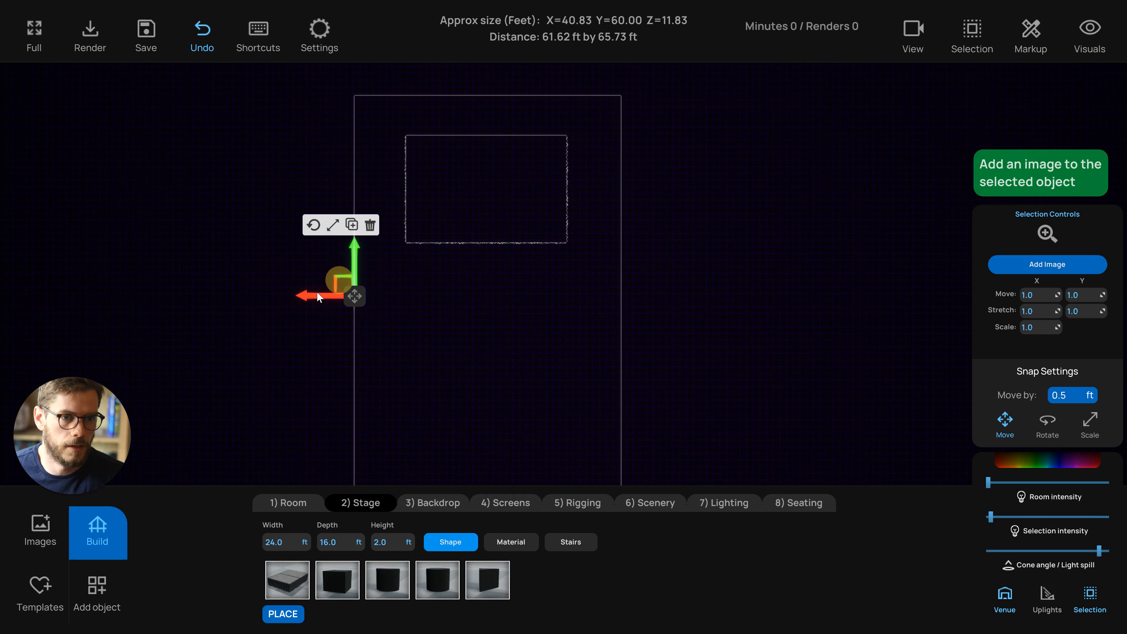
middle_click_drag(301, 300, 284, 289)
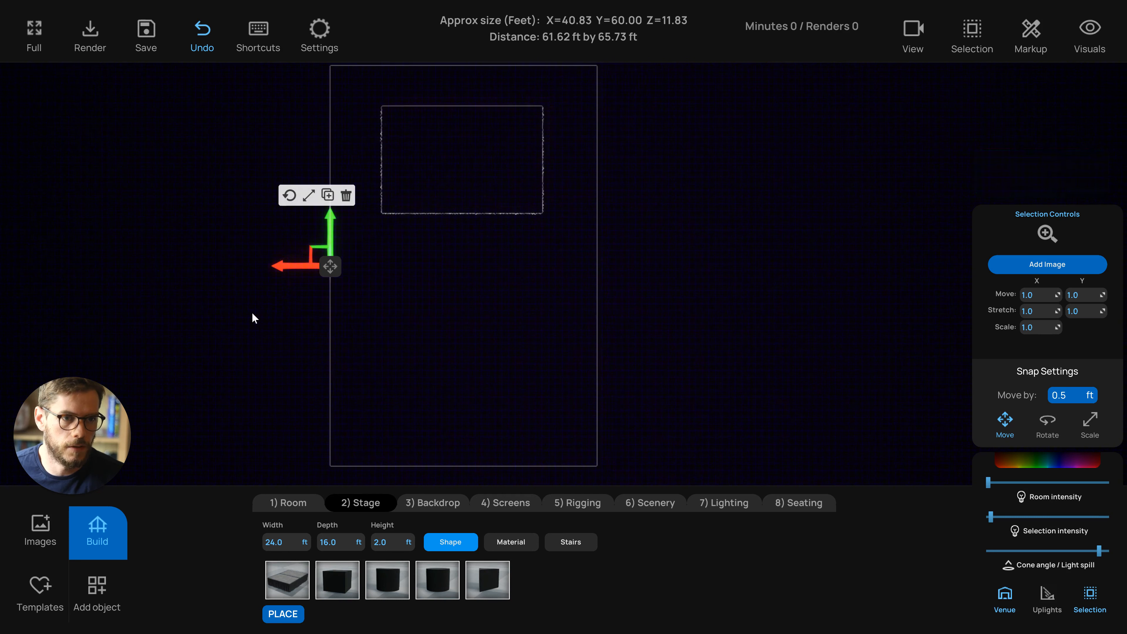
Select the stage in the 3D view and delete it
left_click(460, 194)
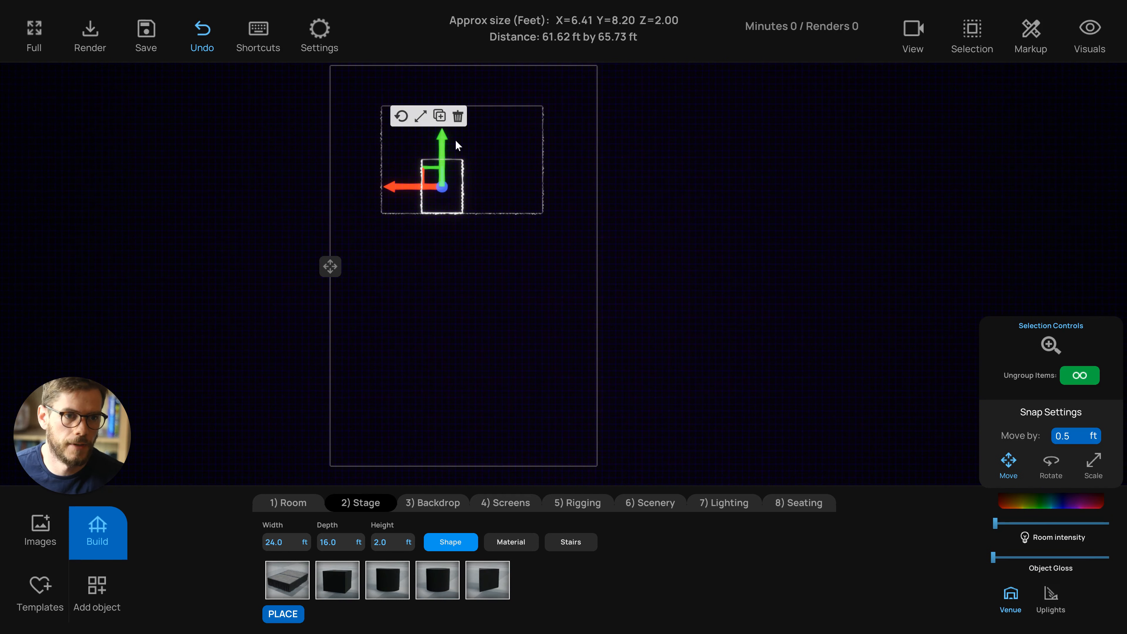
left_click(403, 271)
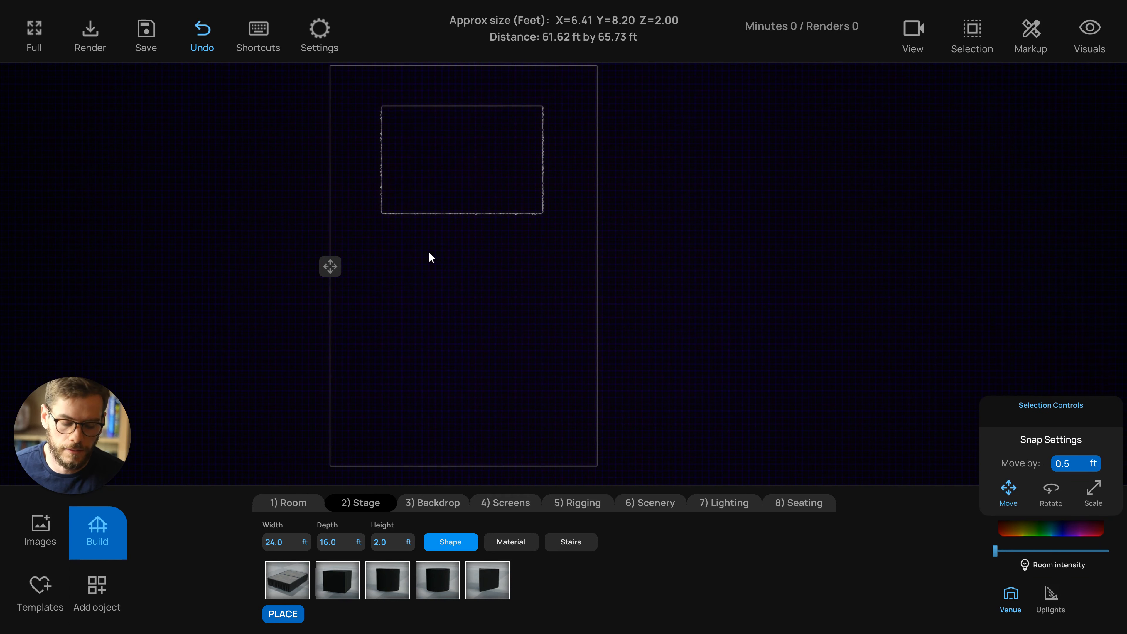
key("1")
left_click(484, 405)
left_click(406, 392)
left_click(614, 407)
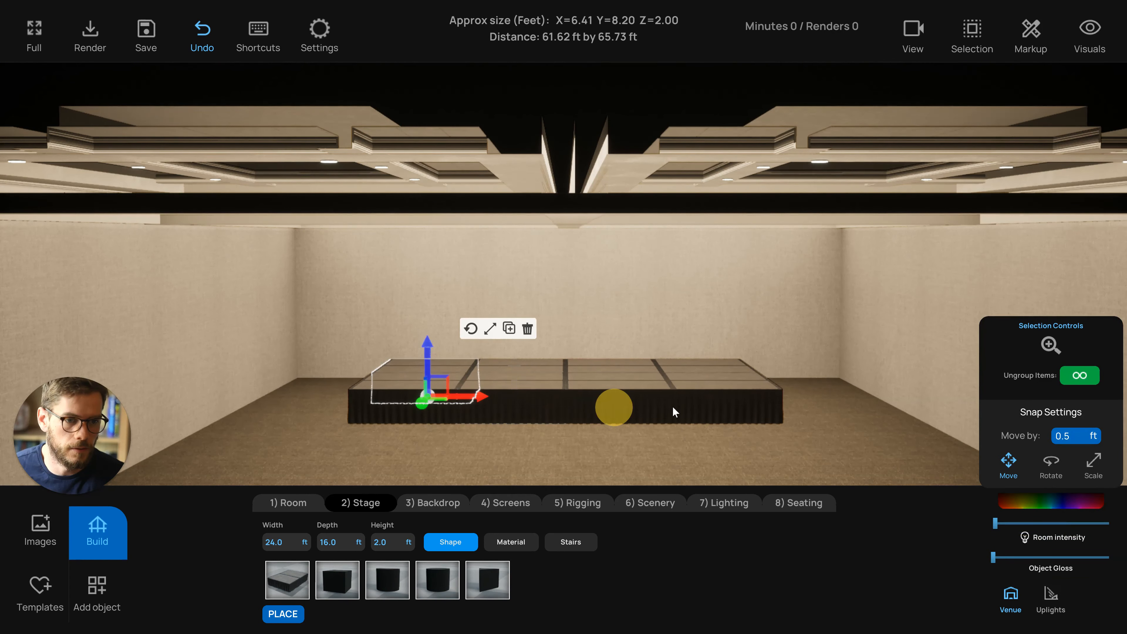
left_click_drag(673, 407, 679, 404)
key("Delete")
Adjust the room lighting intensity slightly
right_click_drag(571, 419, 712, 457)
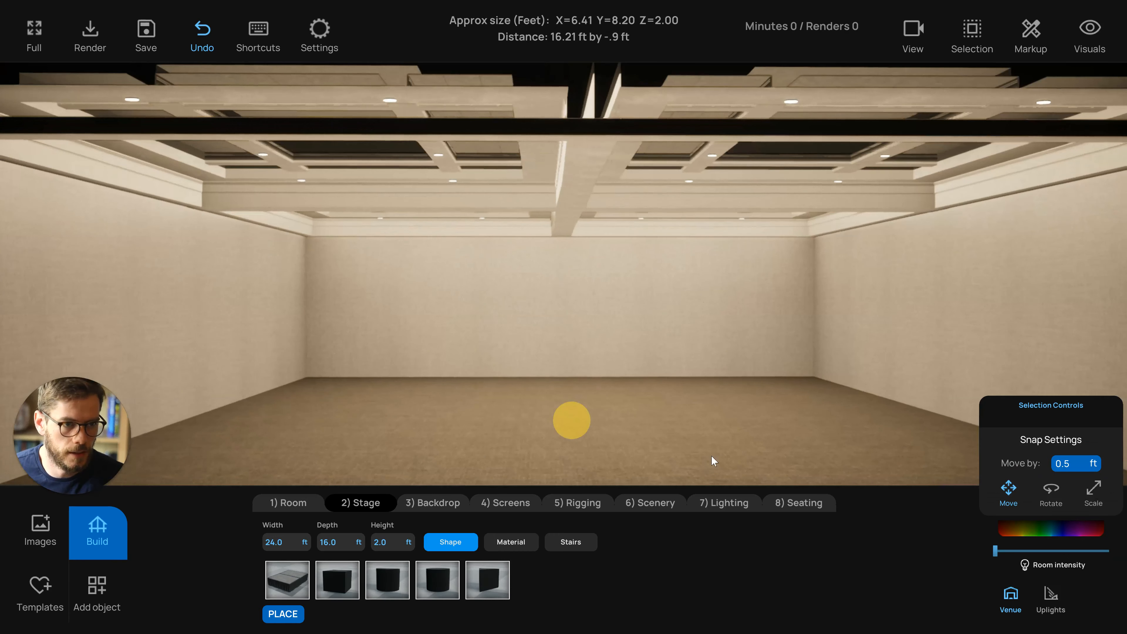
left_click(996, 551)
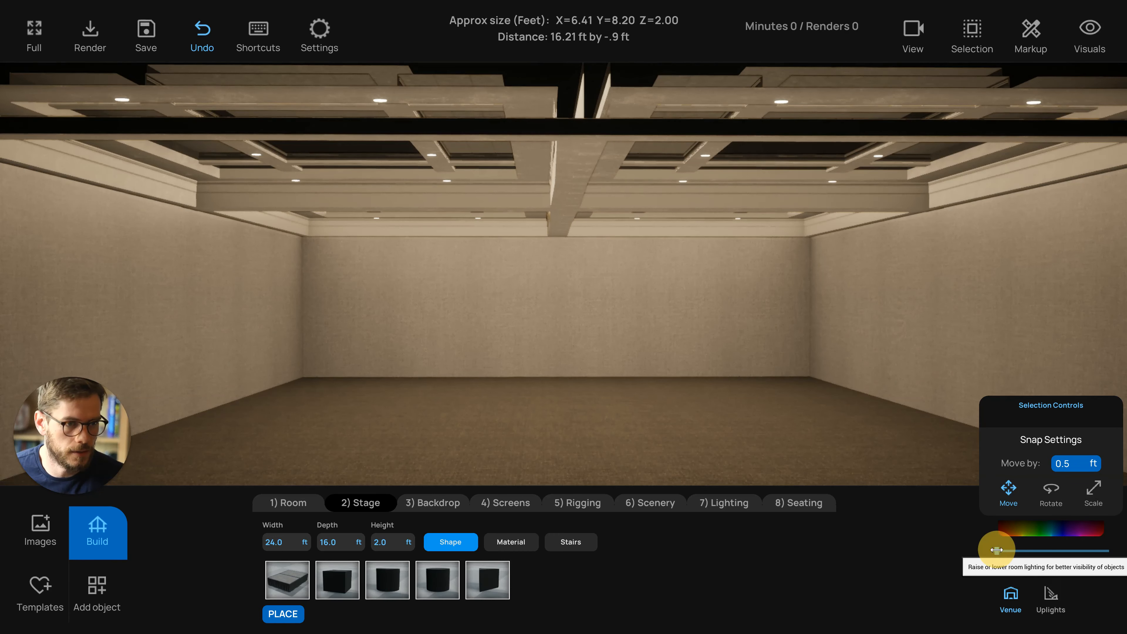
left_click_drag(996, 551, 998, 550)
right_click_drag(735, 428, 704, 426)
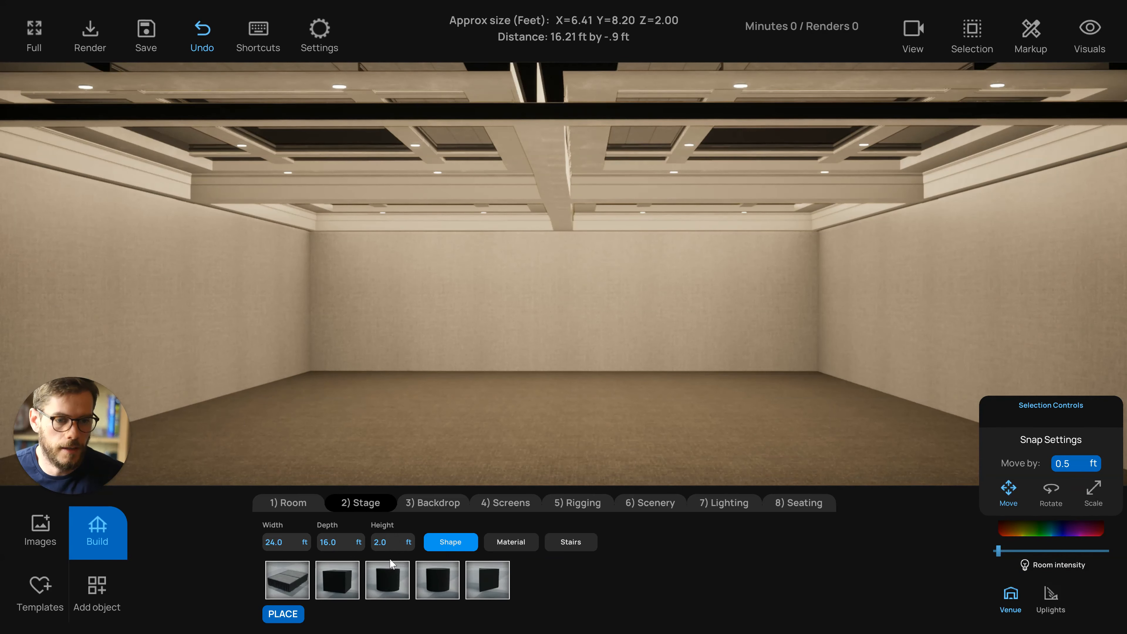
Browse the stage materials, then try several floor materials and apply the first floor texture
left_click(508, 546)
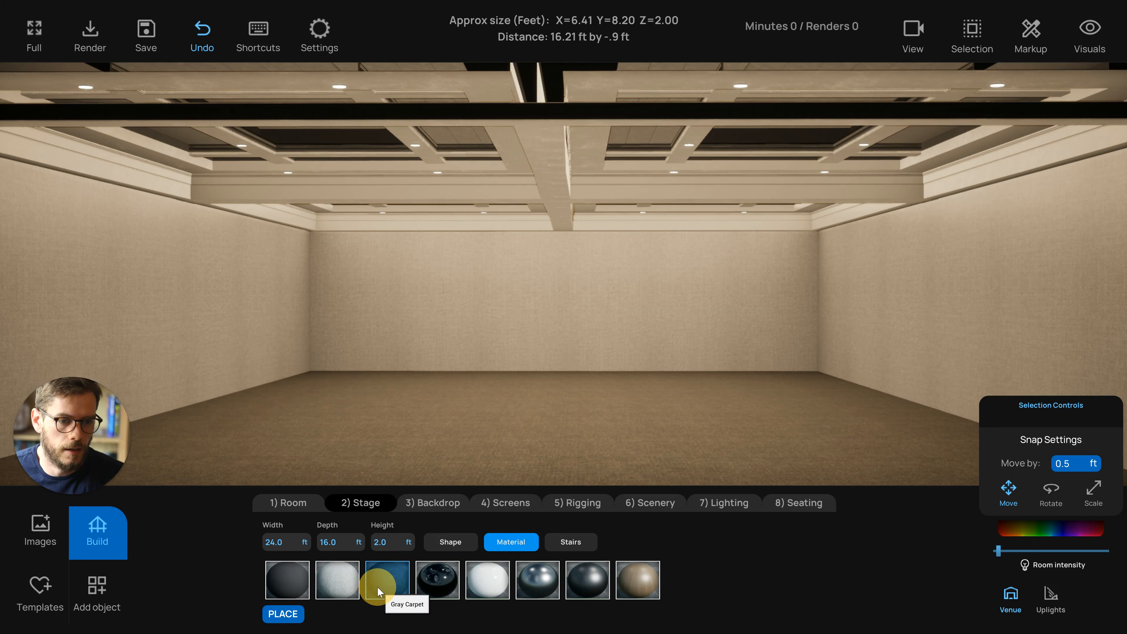
left_click(456, 568)
left_click(289, 502)
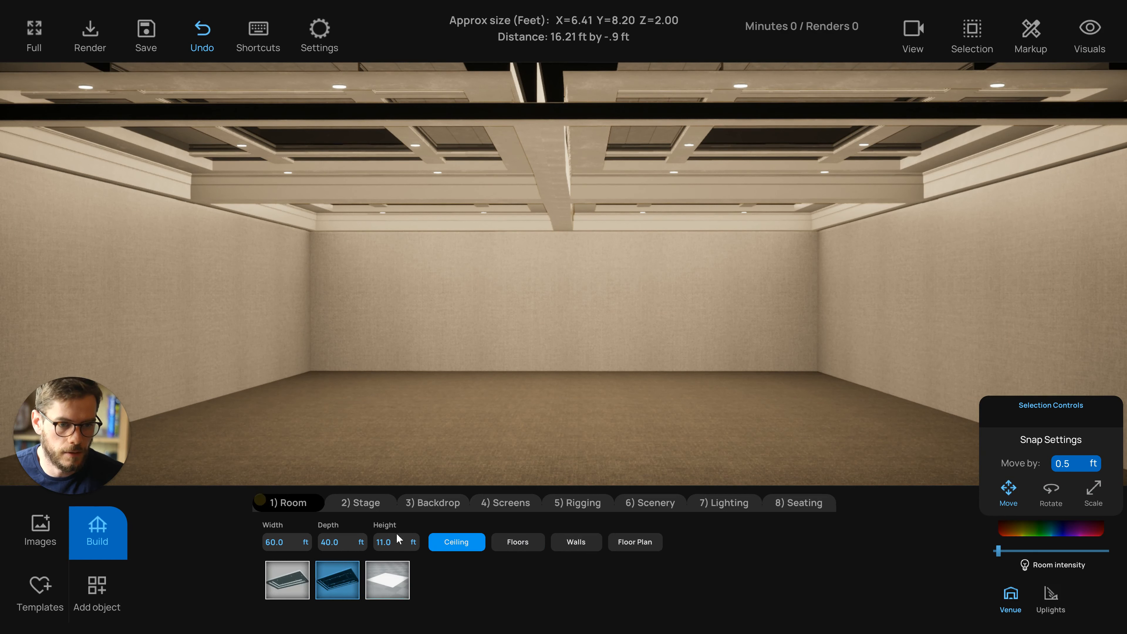
left_click(531, 542)
left_click(348, 583)
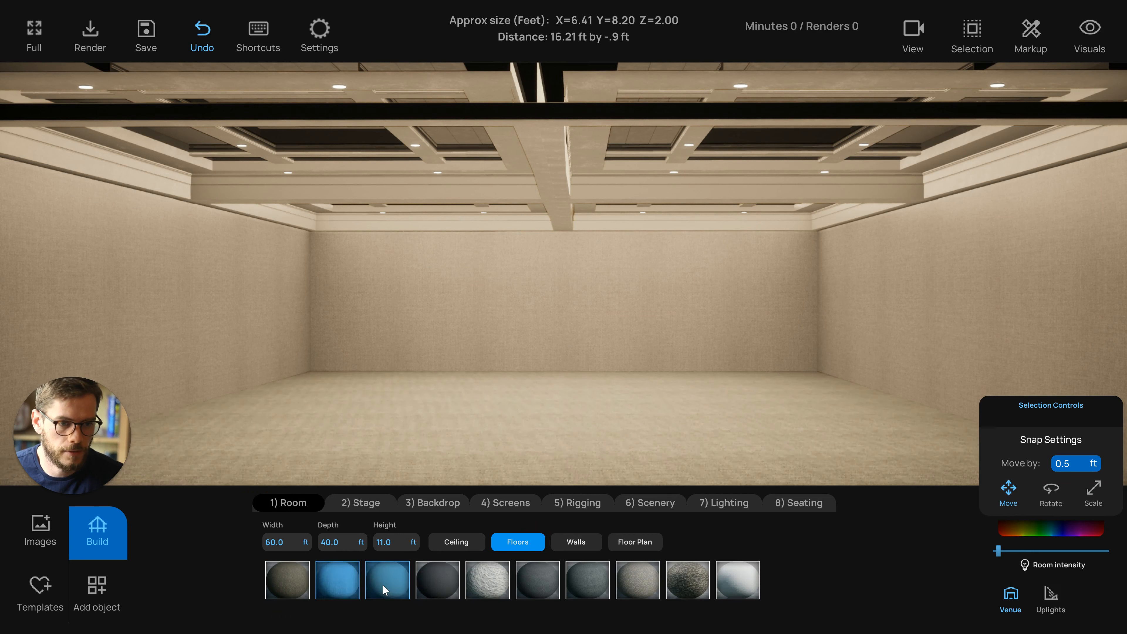
left_click(382, 584)
left_click(443, 588)
left_click(490, 588)
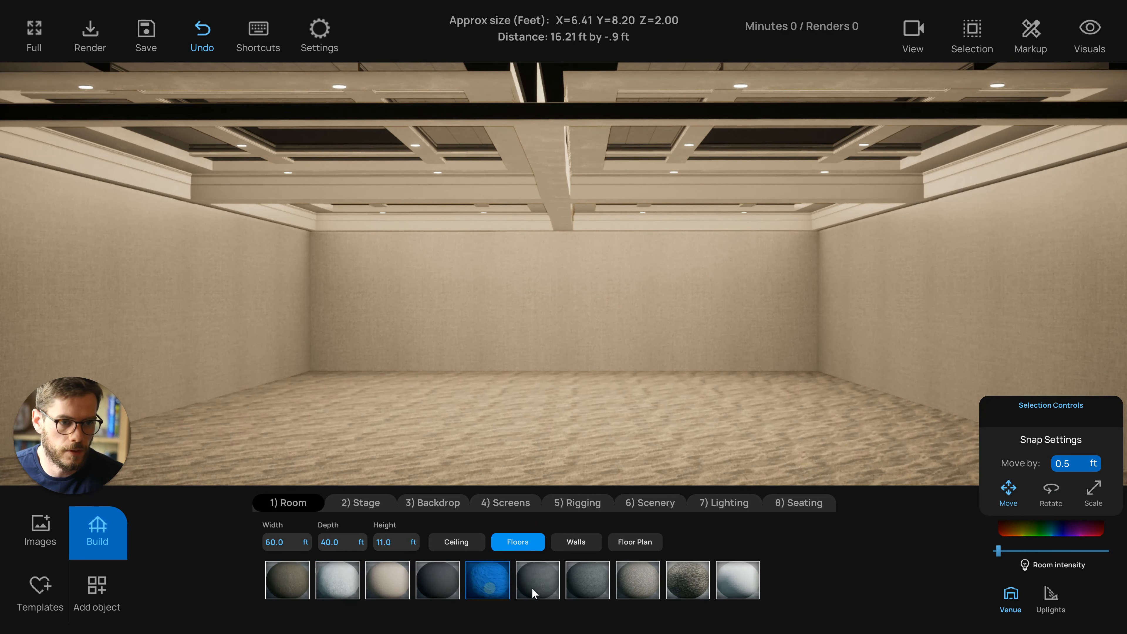
left_click(293, 579)
left_click(446, 453)
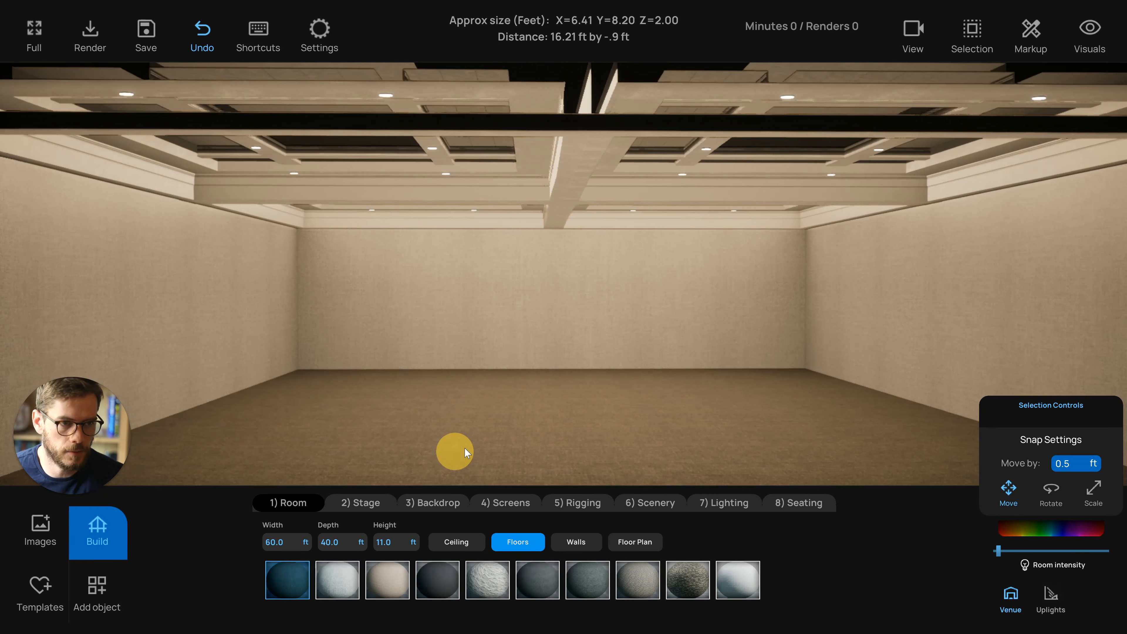
Review the wall and stage material options
left_click(576, 542)
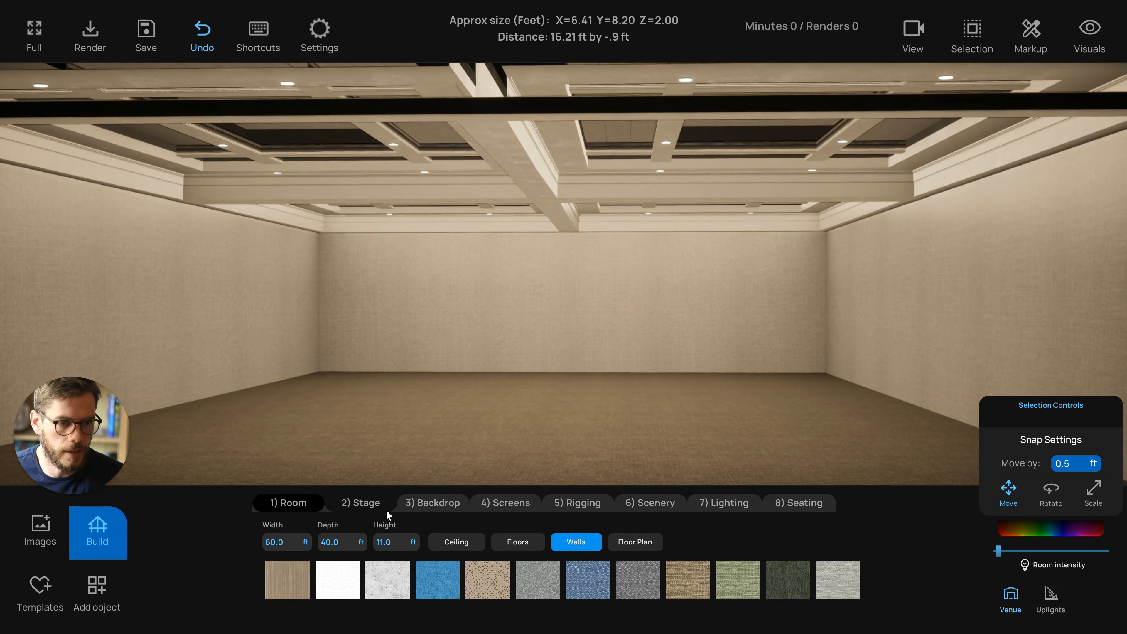
left_click(374, 510)
left_click(424, 399)
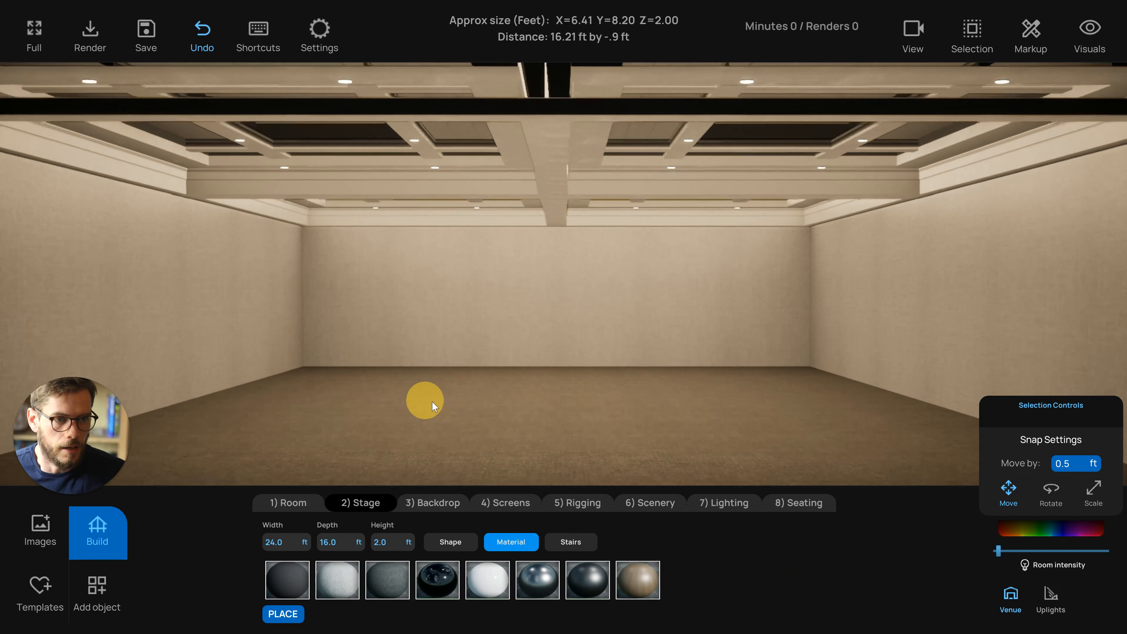
left_click(442, 402)
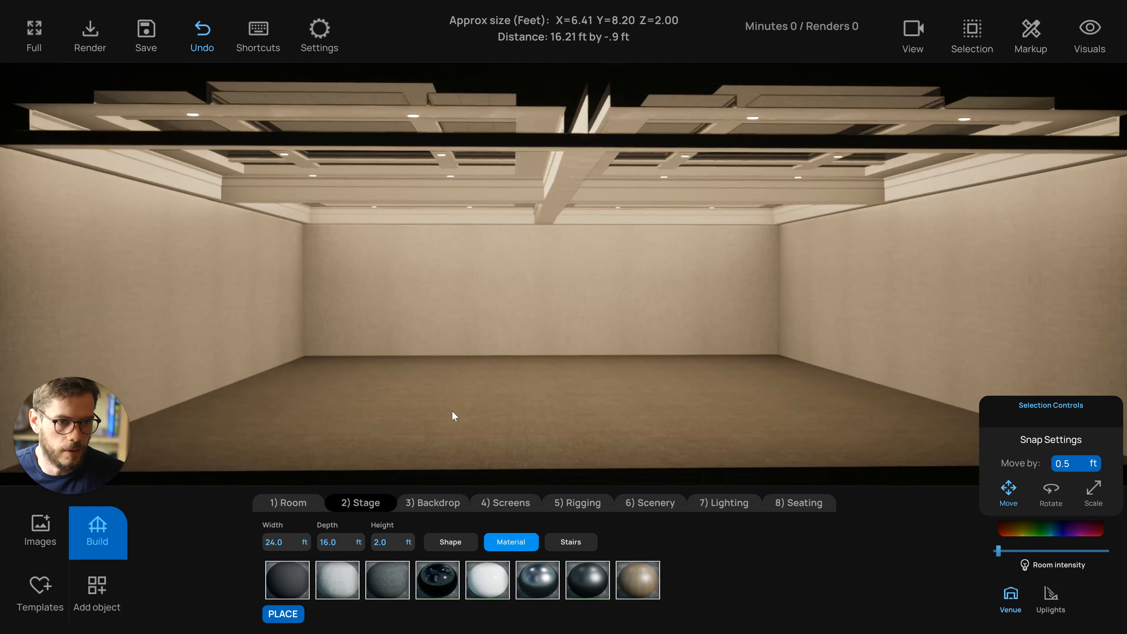
Place a block of theater seating using Banquet Chair 1
left_click(785, 503)
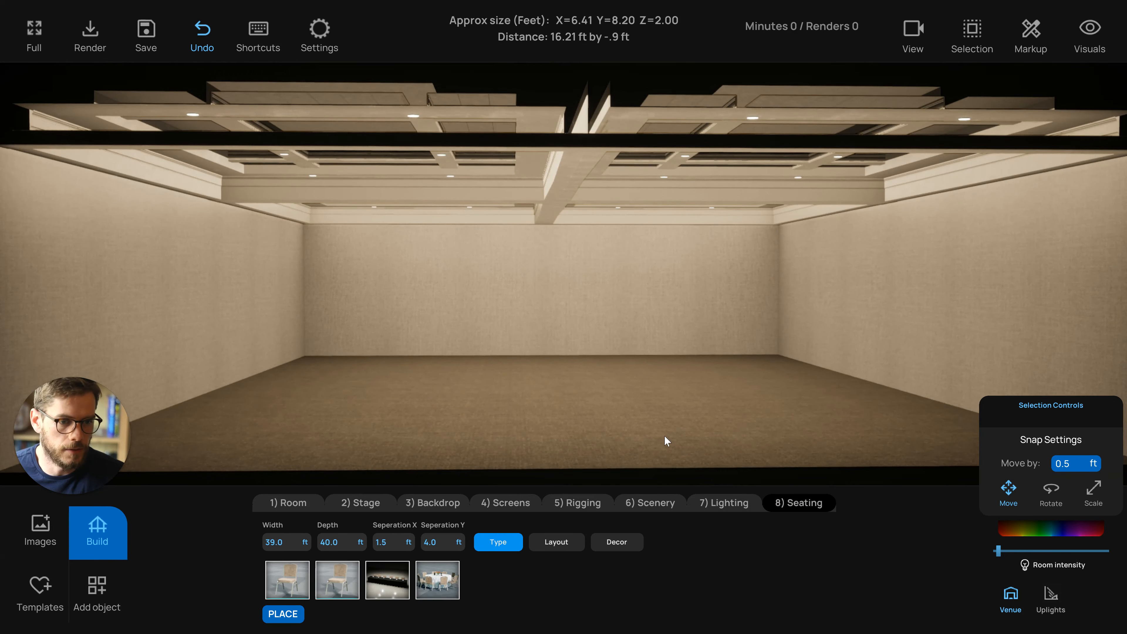
left_click(657, 437)
left_click(614, 451)
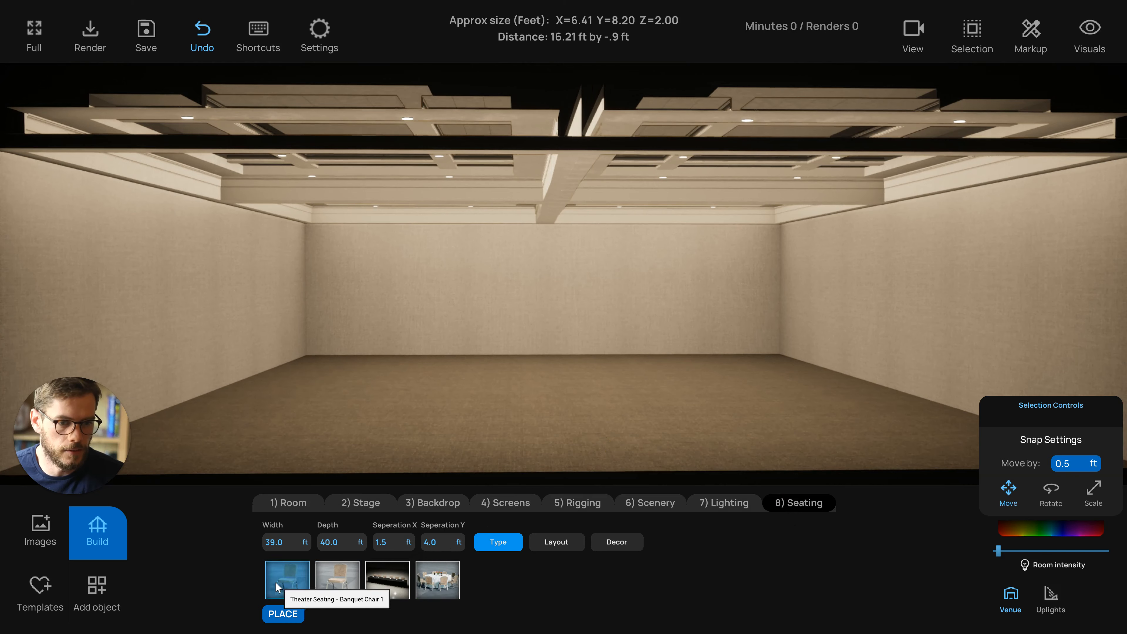
left_click(306, 568)
left_click(361, 466)
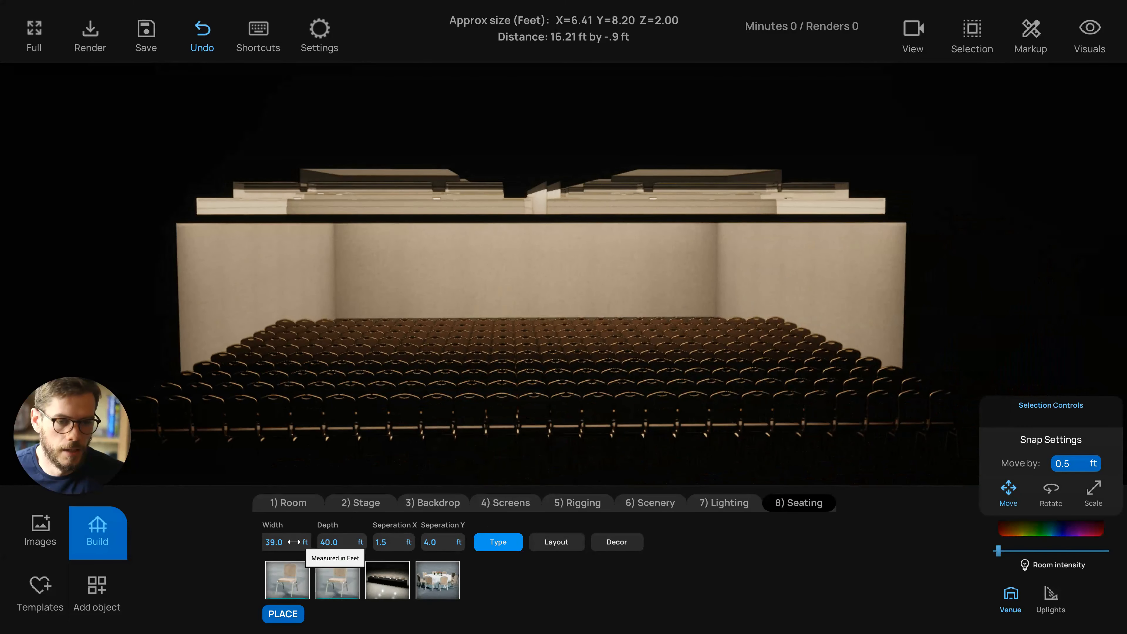
Inspect the seating block's size fields and view it from a top-down view
left_click(286, 542)
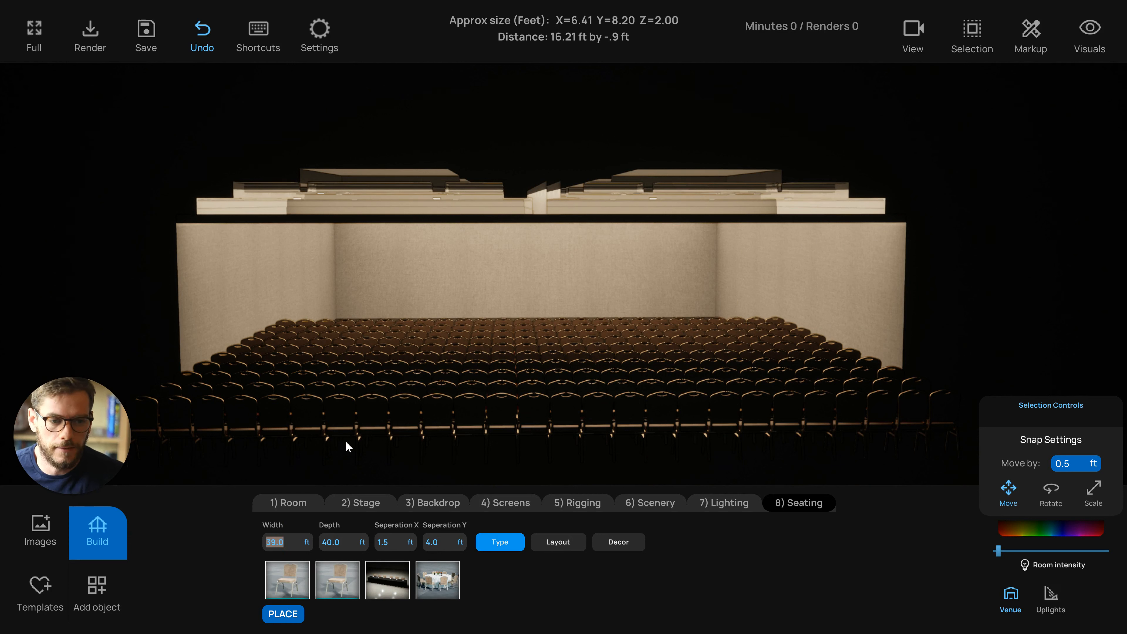
key("Tab")
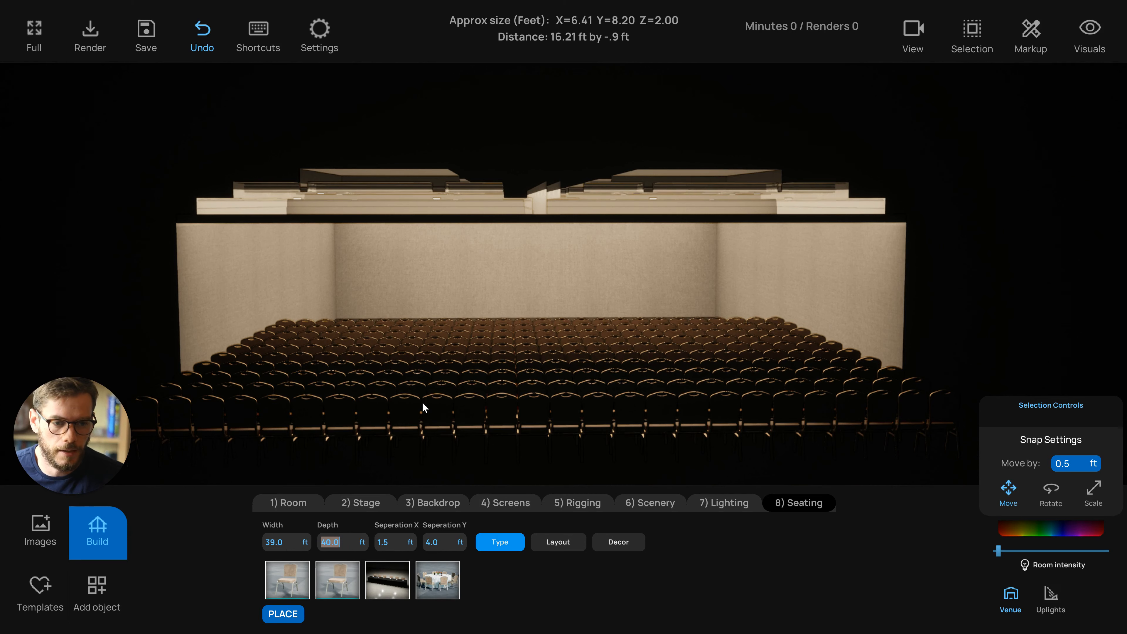
right_click_drag(428, 402, 413, 405)
key("t")
scroll(489, 423, "down", 3)
right_click_drag(489, 423, 425, 367)
scroll(464, 429, "down", 4)
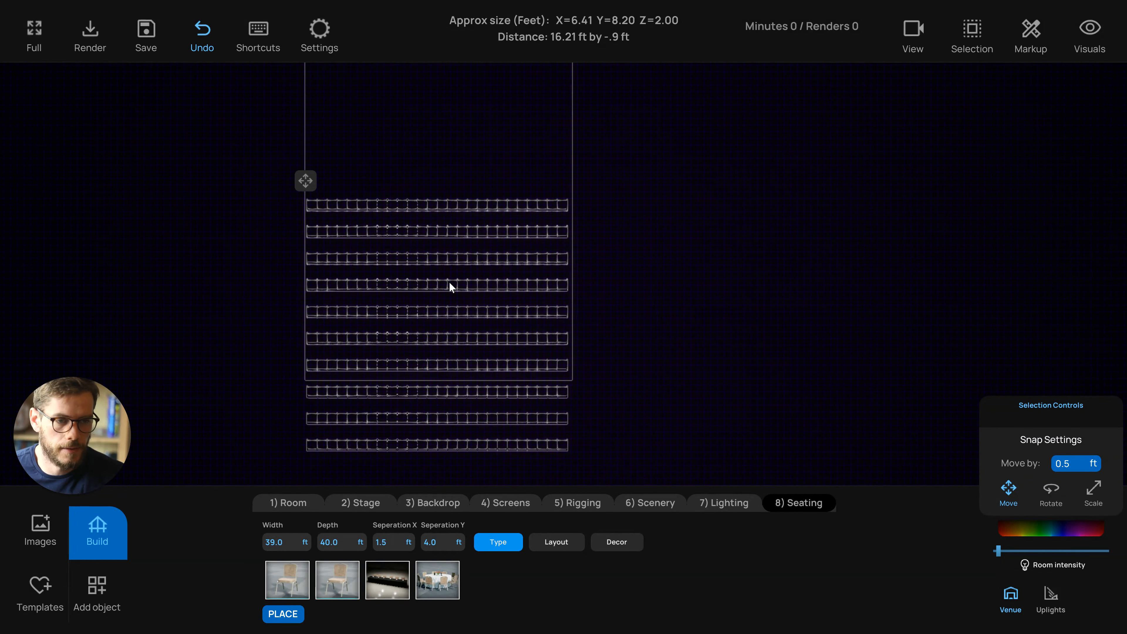
Try a 2 ft horizontal seat separation, then set it back to 1.5 ft
double_click(390, 544)
type("2")
key("Return")
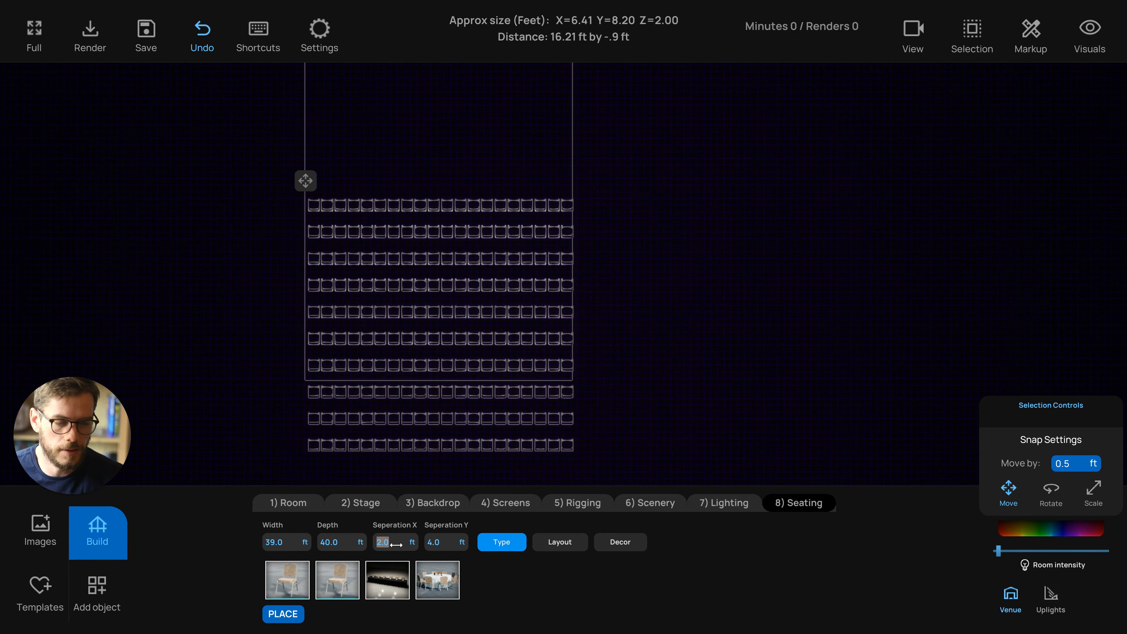
type("1.5")
key("Return")
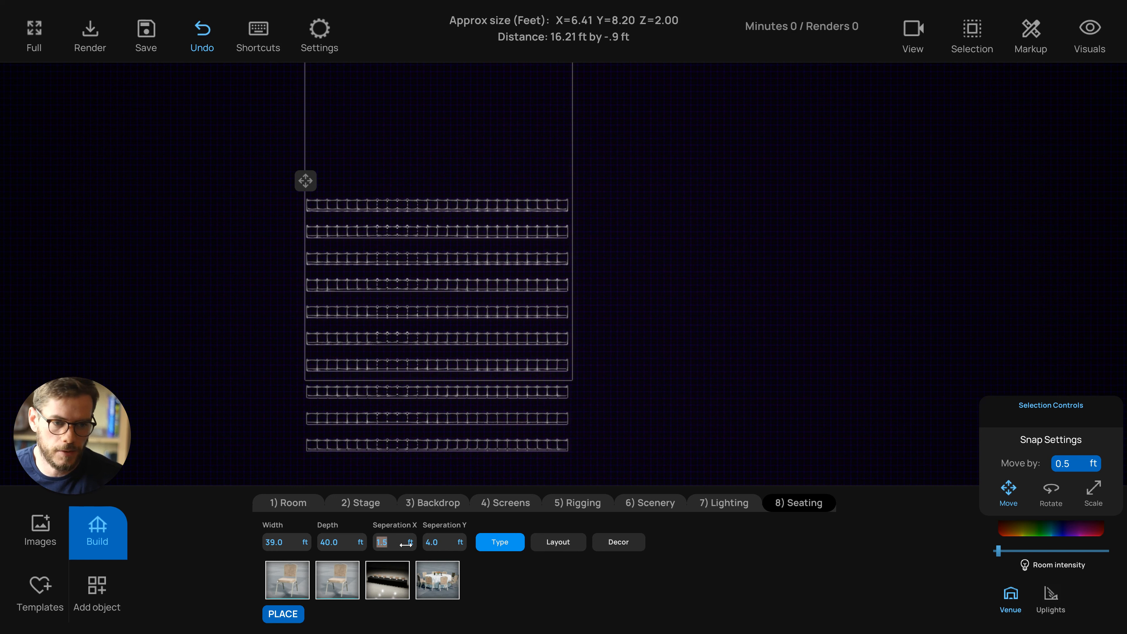
left_click(443, 544)
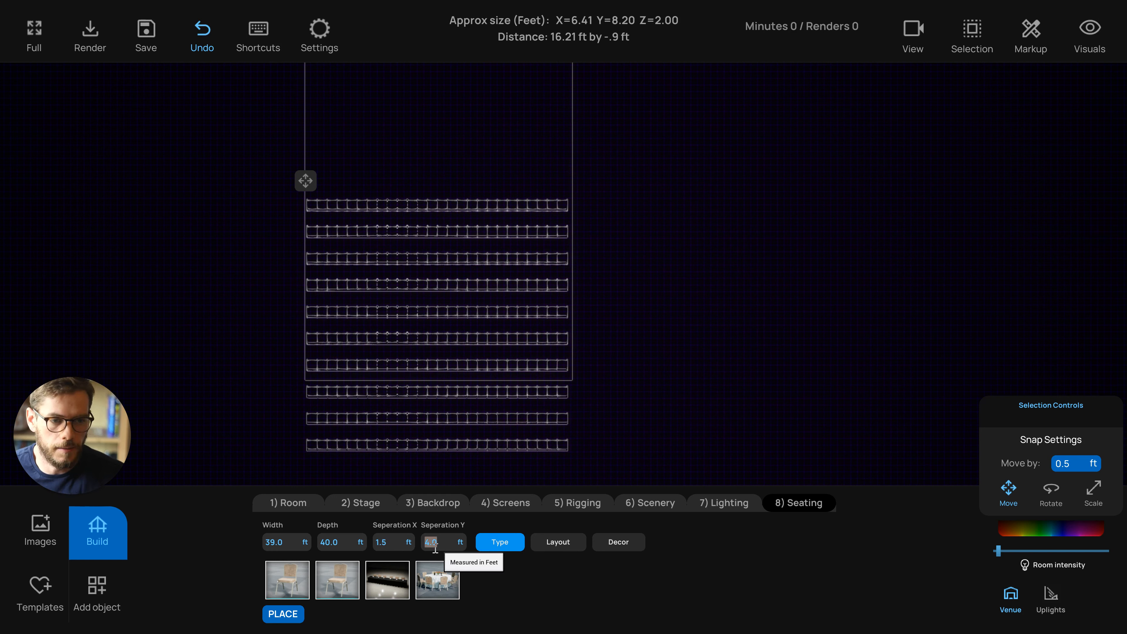
left_click(446, 333)
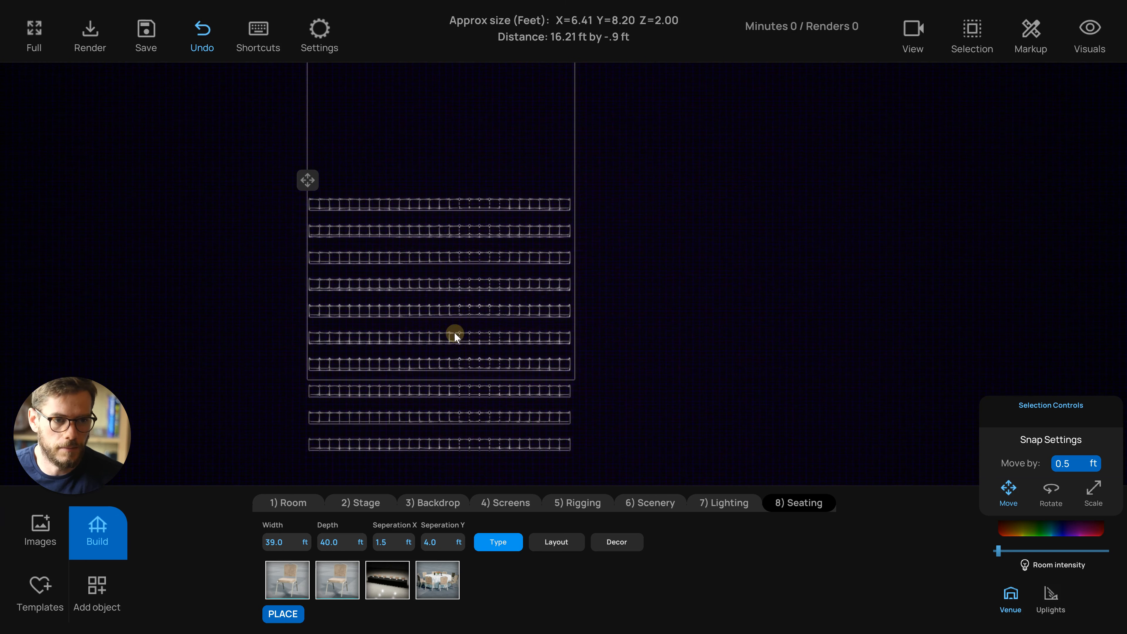
Move the theater seating block upward so every row sits inside the room outline
scroll(456, 333, "up", 10)
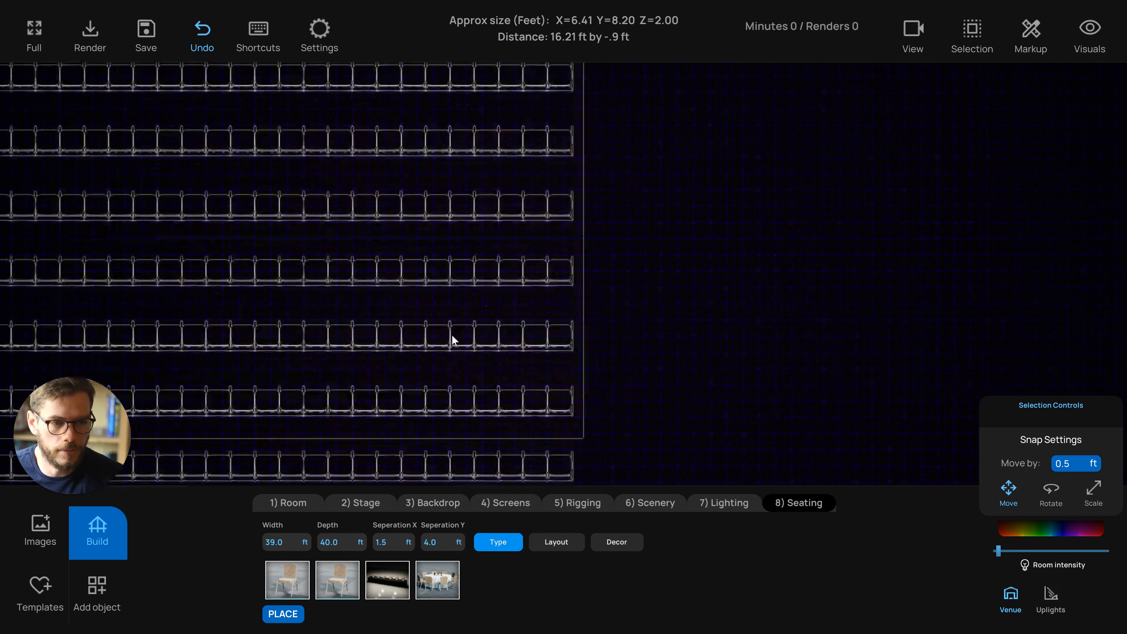
scroll(473, 318, "down", 8)
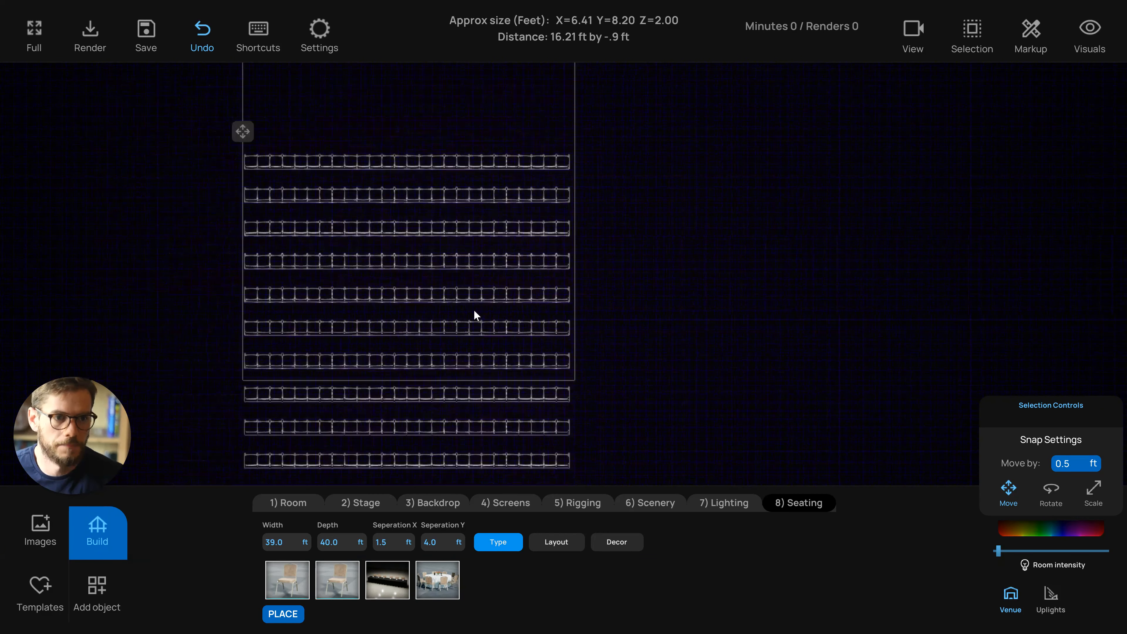
scroll(422, 213, "down", 3)
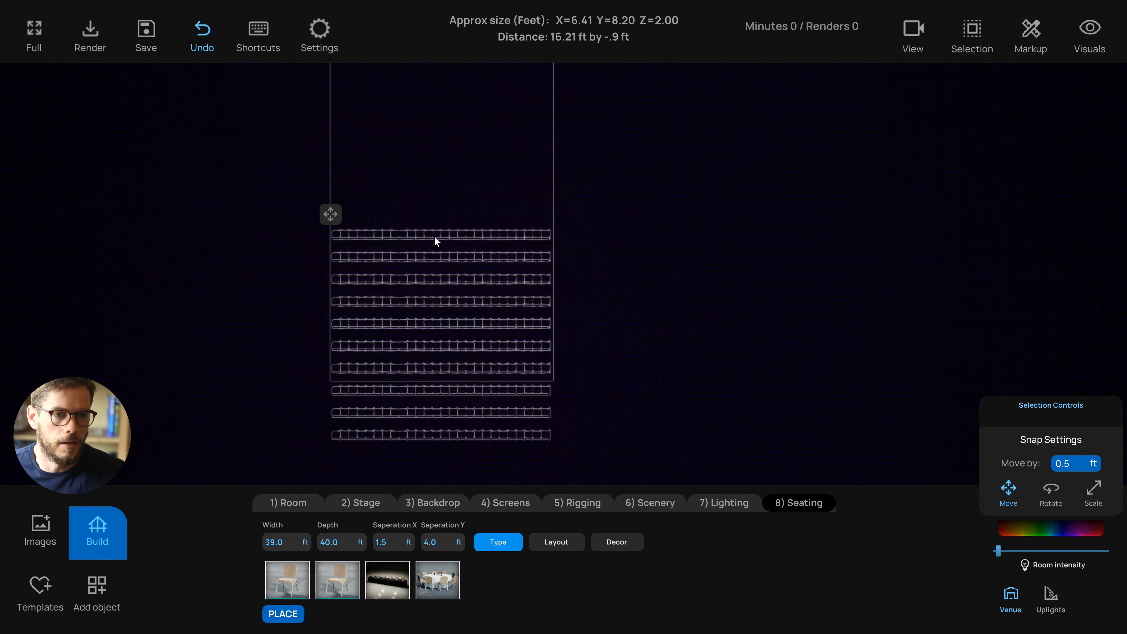
left_click(436, 235)
left_click(382, 205)
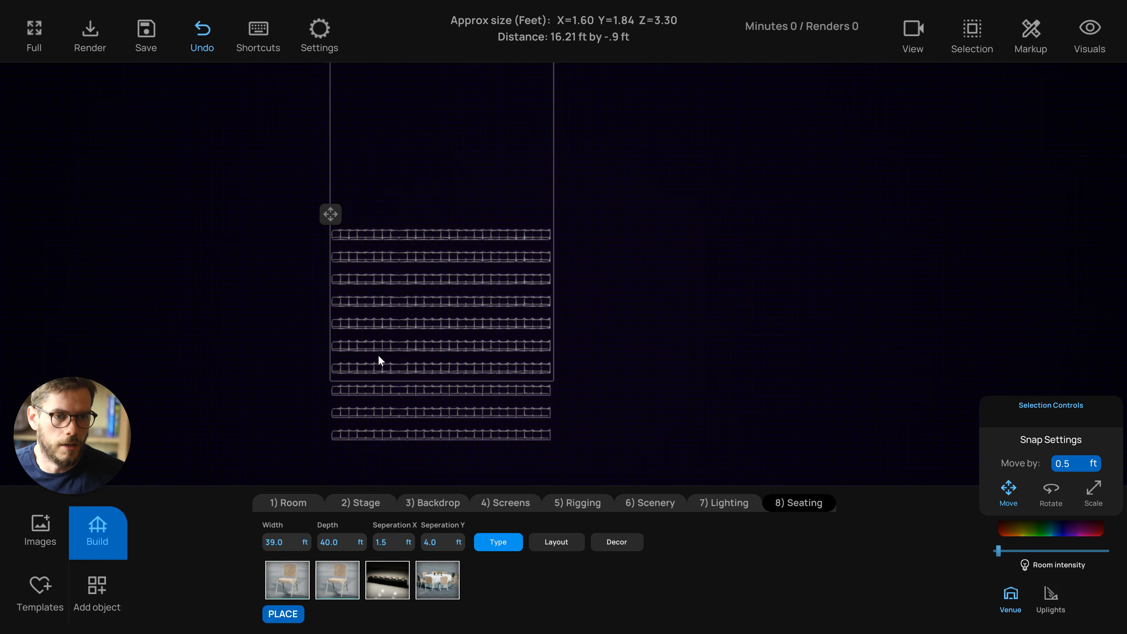
right_click_drag(380, 339, 384, 298)
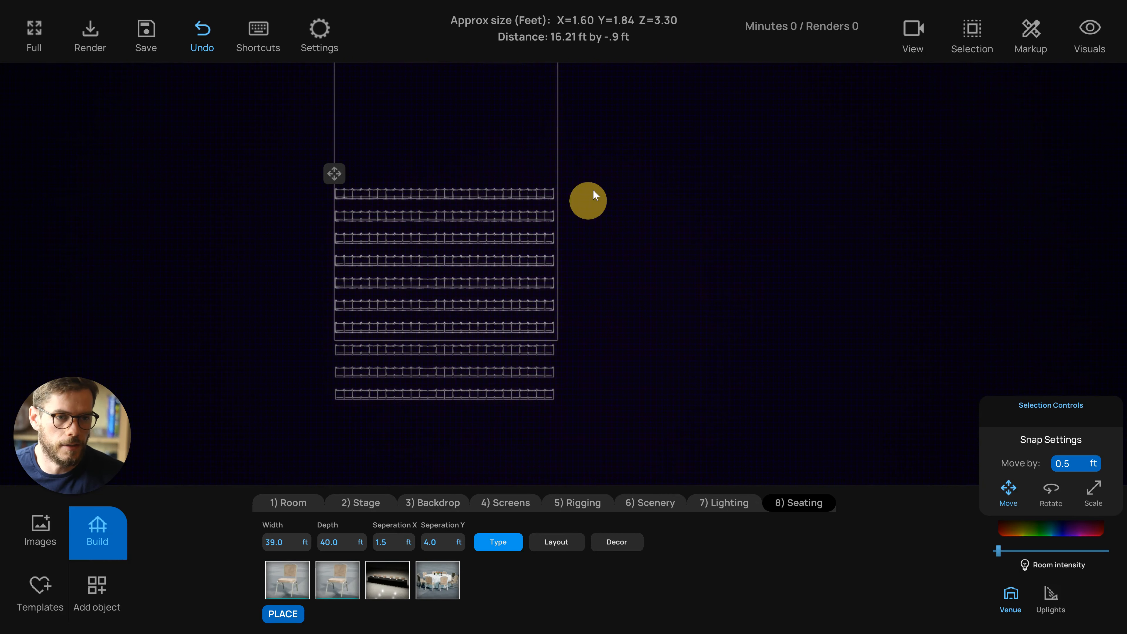
left_click_drag(593, 190, 593, 187)
scroll(586, 191, "down", 2)
right_click_drag(586, 192, 581, 233)
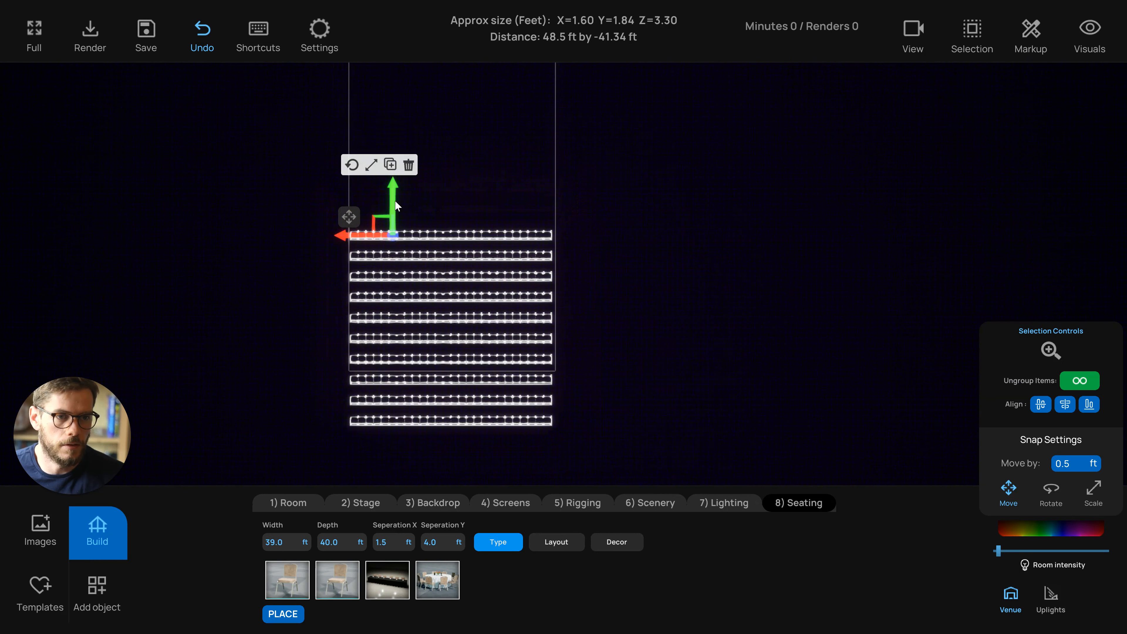
left_click_drag(396, 204, 414, 126)
right_click_drag(414, 127, 416, 151)
left_click_drag(400, 180, 402, 196)
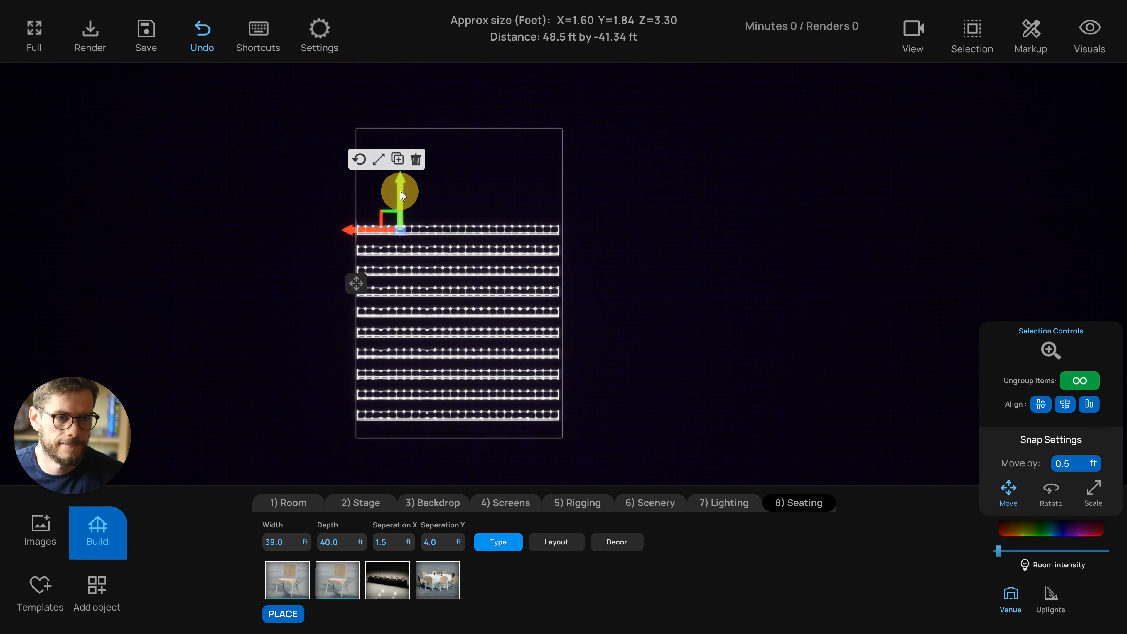
left_click(453, 200)
Select the leftmost column of seats across all rows and delete it
scroll(430, 229, "up", 3)
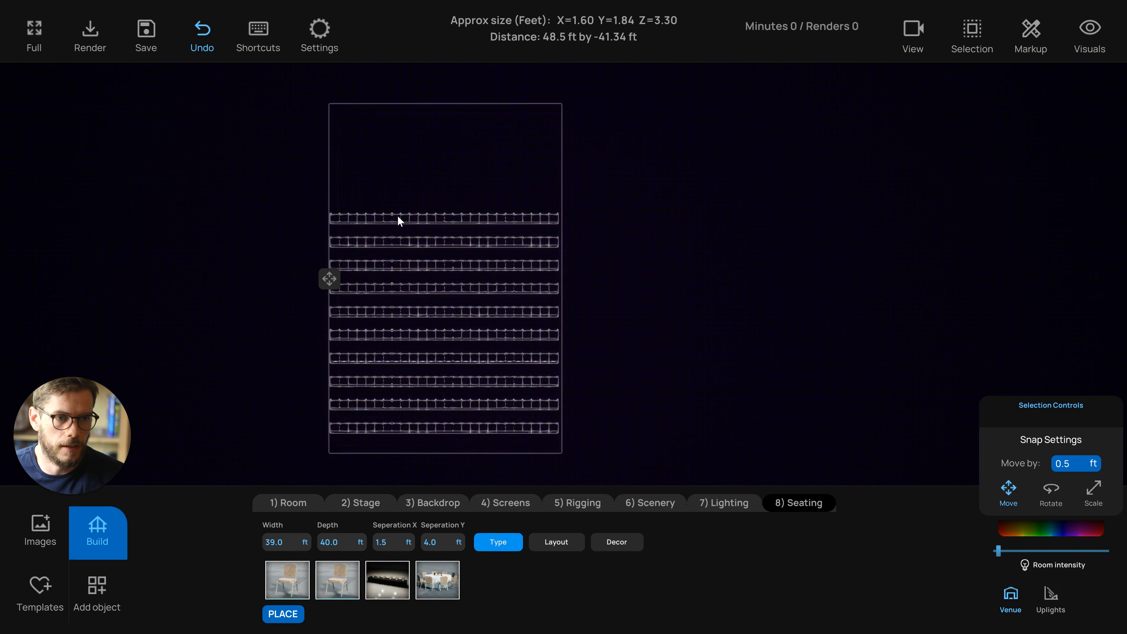
right_click_drag(398, 215, 399, 201)
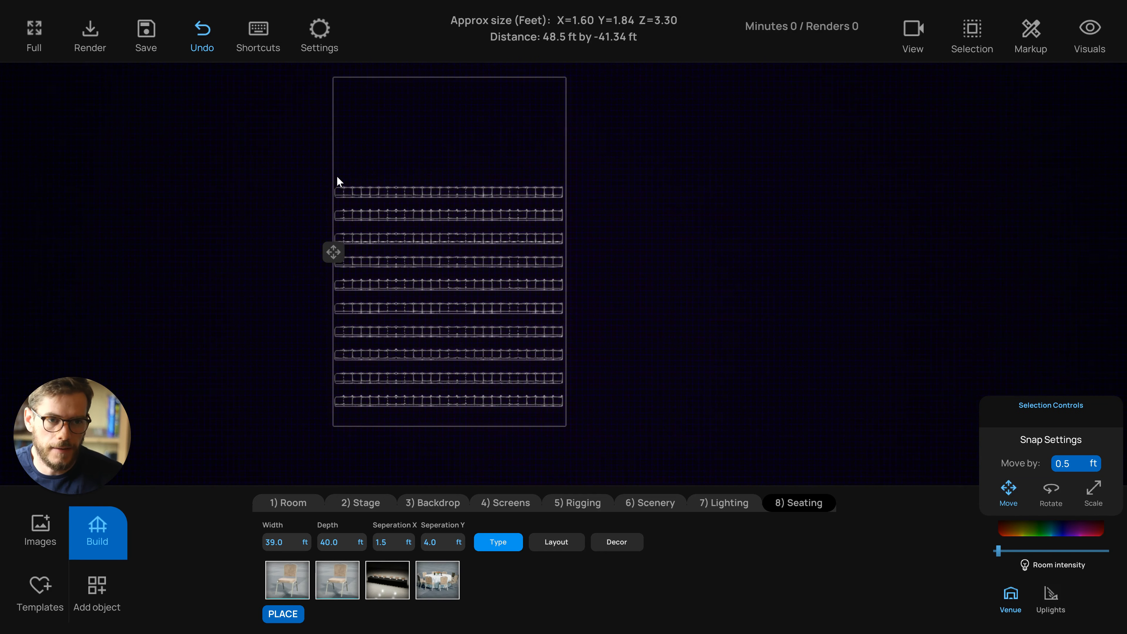
left_click_drag(291, 120, 320, 406)
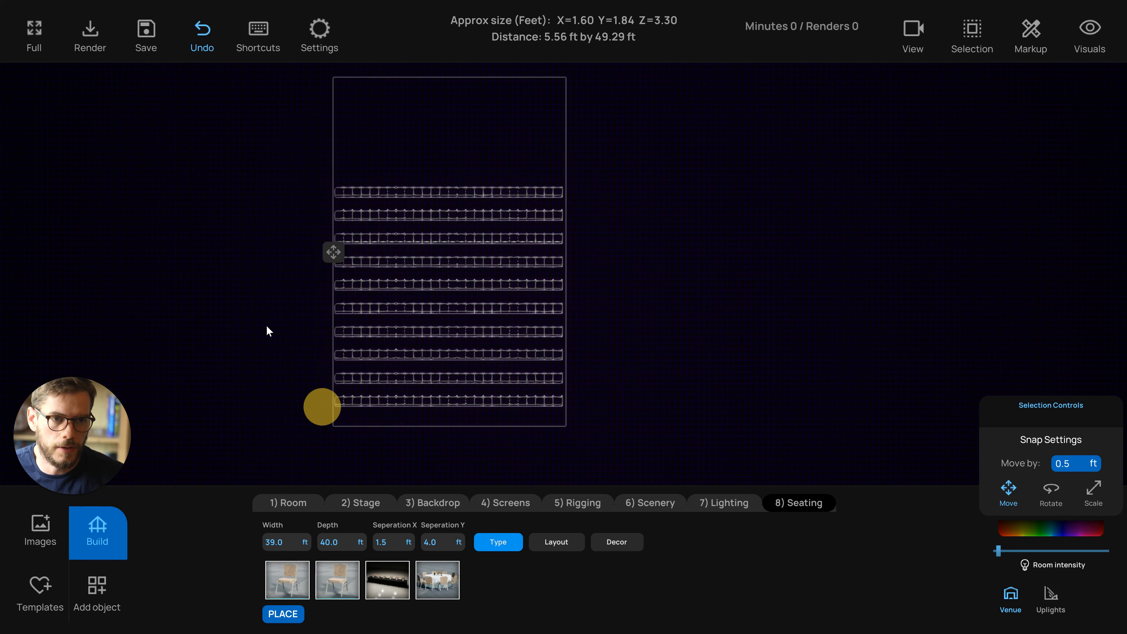
left_click(266, 325)
left_click_drag(340, 179, 359, 423)
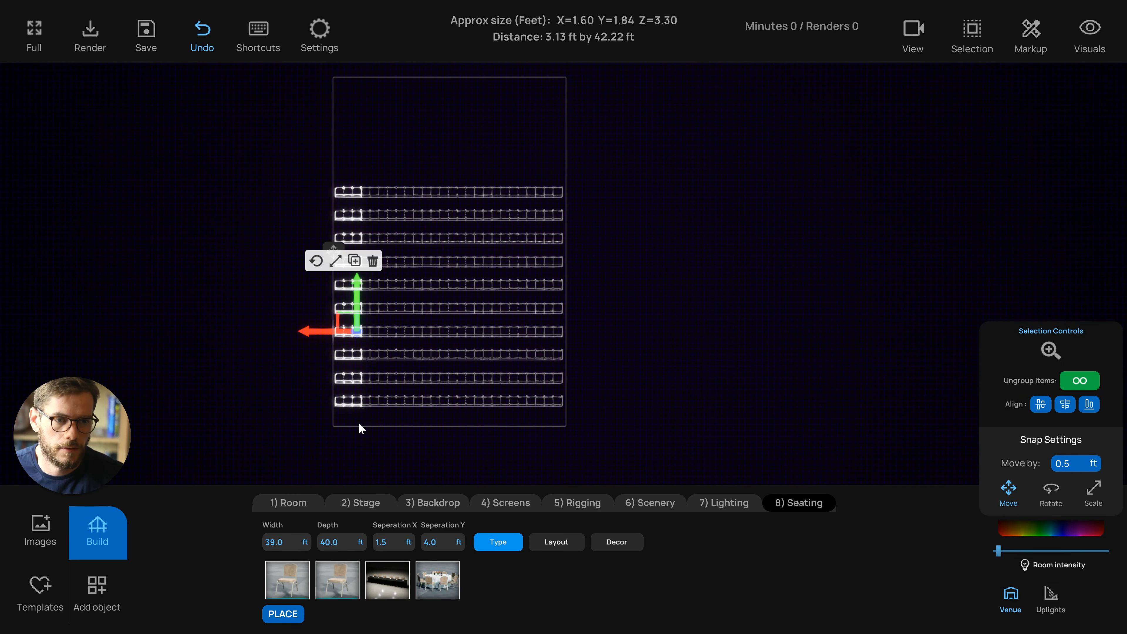
key("Delete")
Delete the two middle columns of seats to open a center aisle through the seating
scroll(335, 277, "up", 3)
left_click(259, 264)
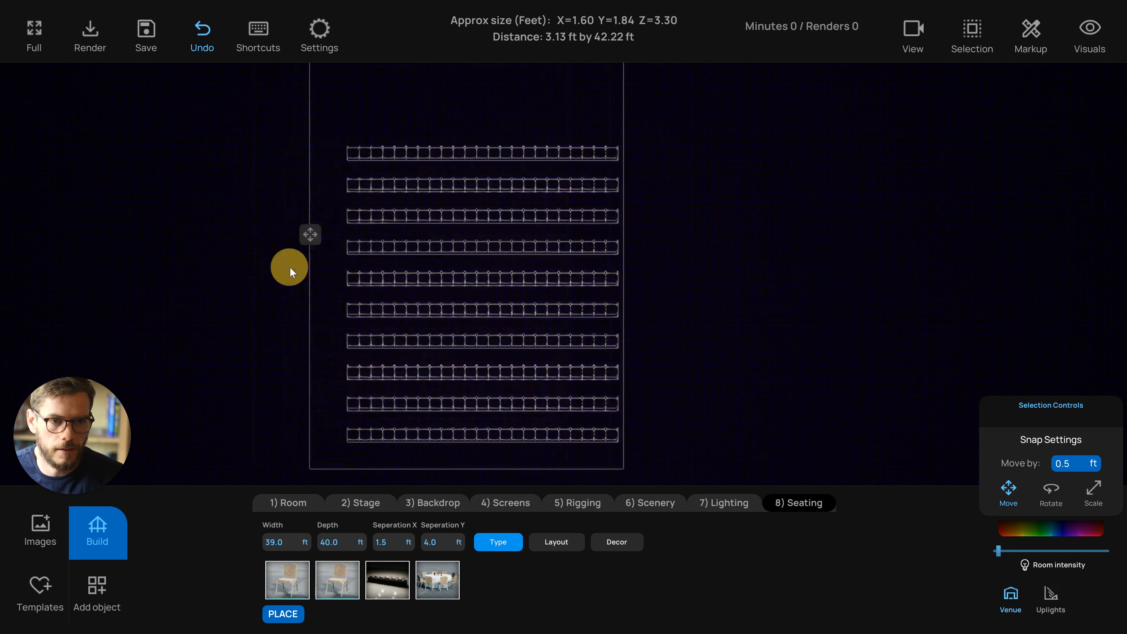
scroll(275, 260, "up", 3)
left_click_drag(280, 226, 232, 229)
scroll(233, 230, "down", 3)
middle_click_drag(313, 303, 249, 248)
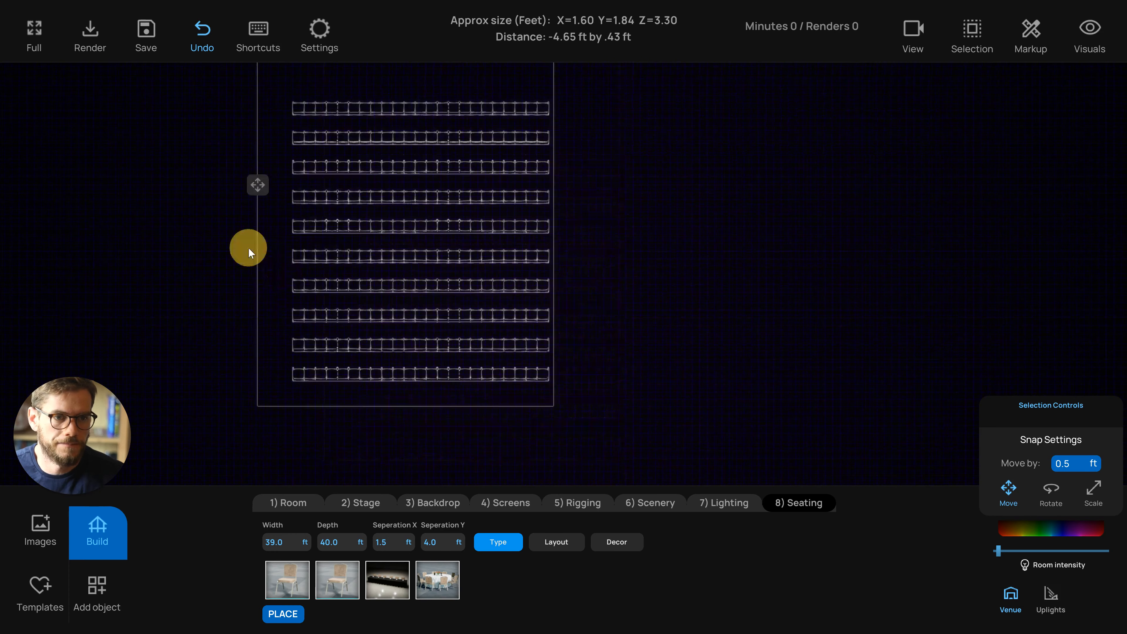
scroll(248, 247, "down", 1)
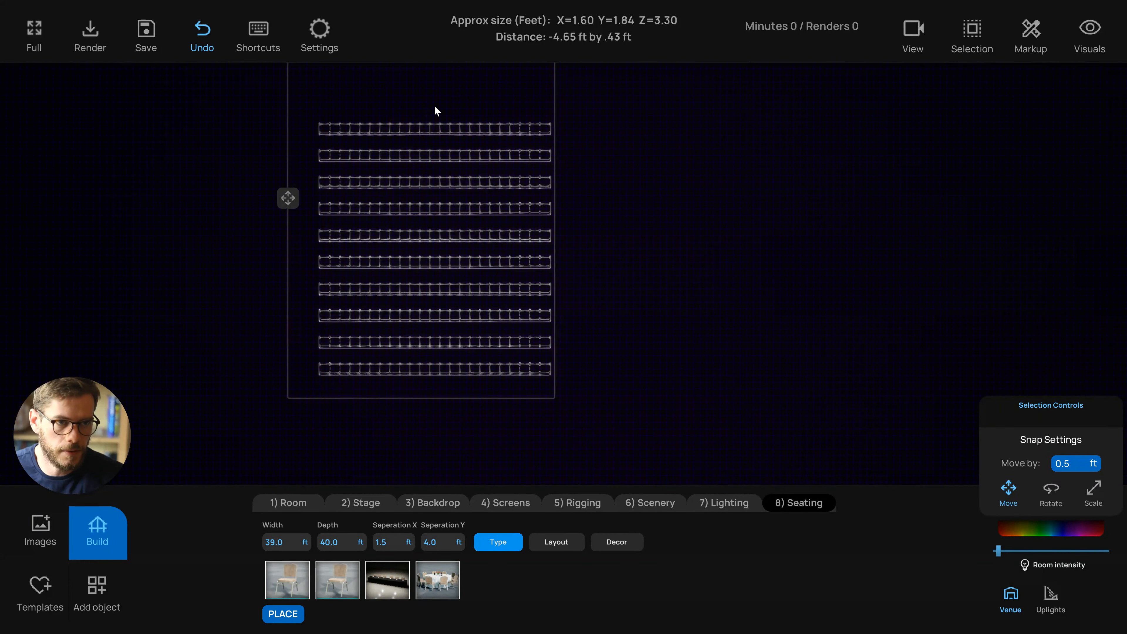
left_click_drag(432, 103, 436, 411)
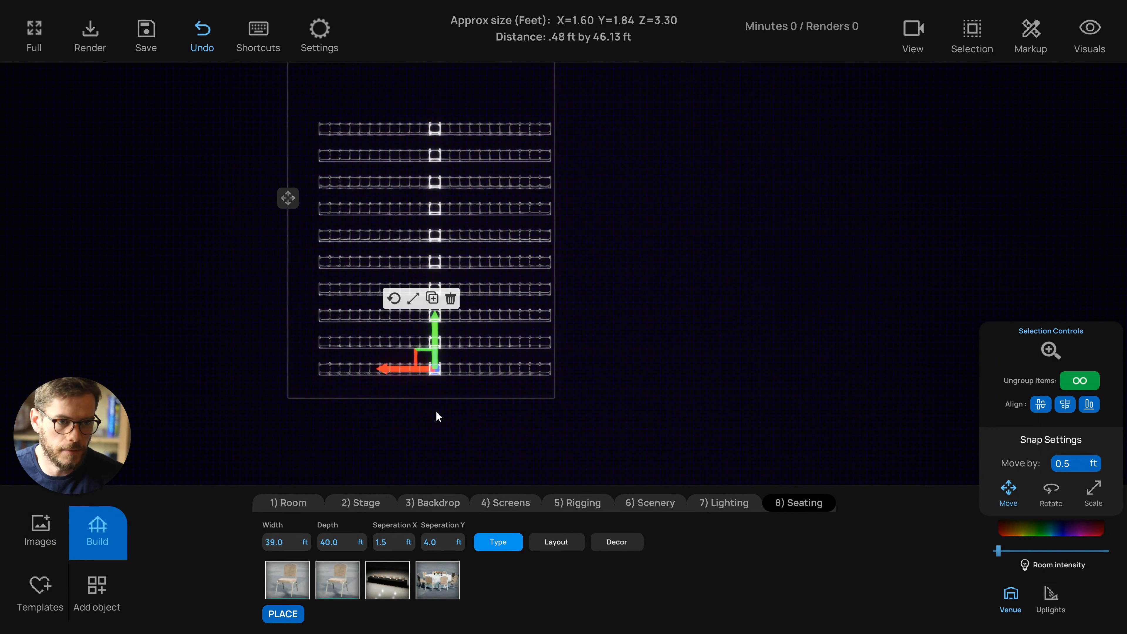
key("Delete")
left_click_drag(421, 105, 413, 395)
key("Delete")
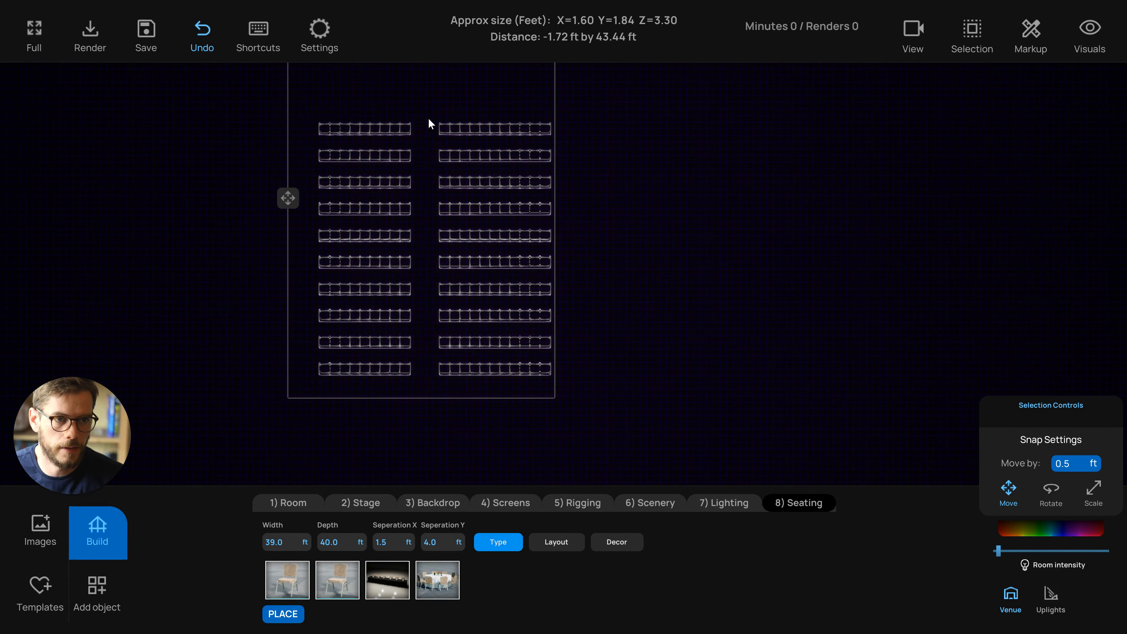
Switch to the 3D perspective view and inspect the seating with its center aisle
left_click_drag(429, 115, 442, 389)
scroll(424, 348, "down", 3)
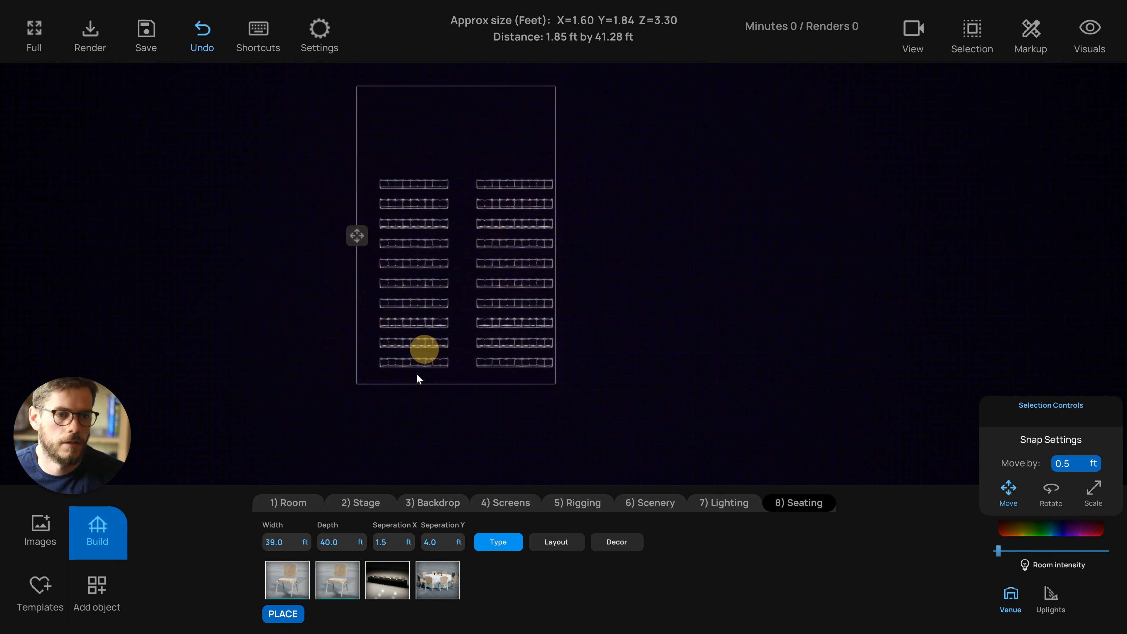
scroll(437, 212, "up", 2)
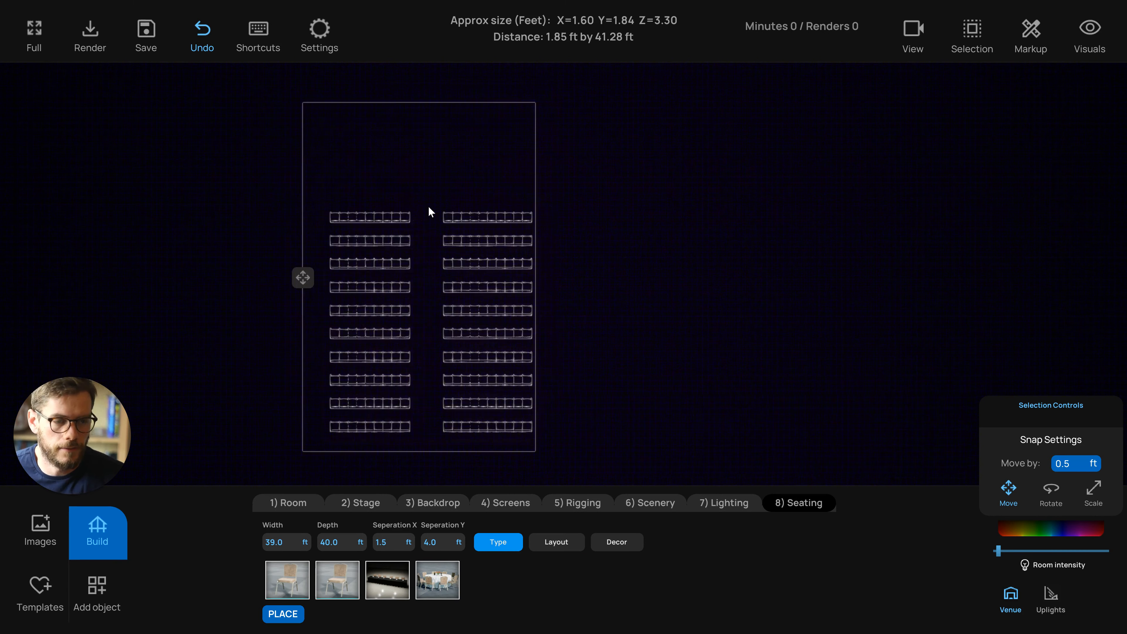
scroll(428, 207, "up", 1)
middle_click_drag(428, 207, 435, 201)
key("1")
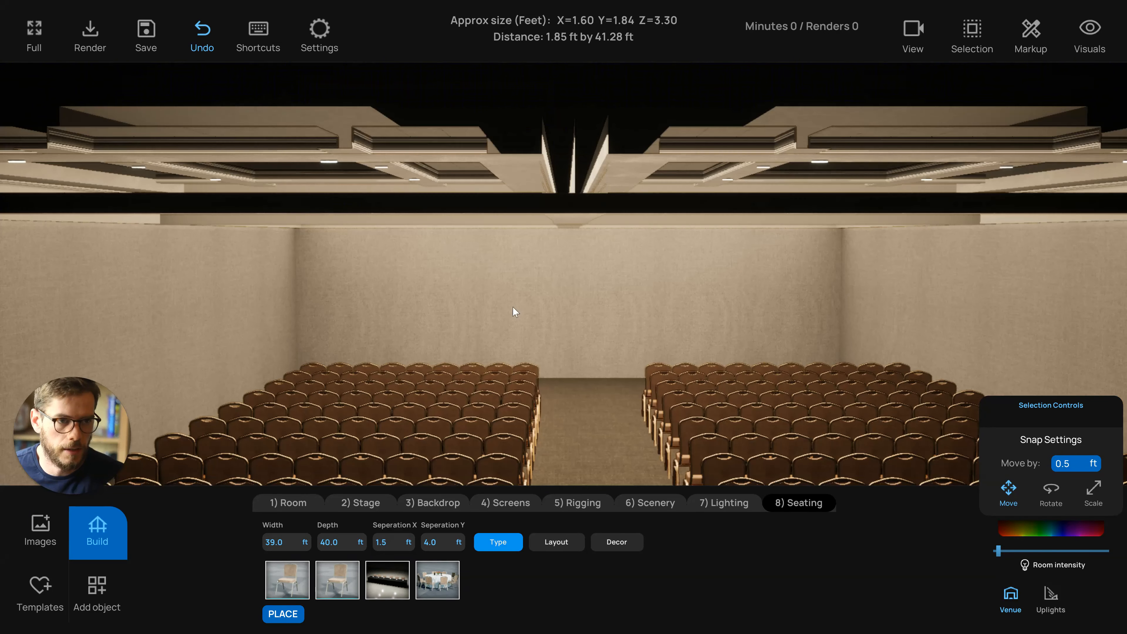
scroll(523, 312, "up", 1)
middle_click_drag(533, 325, 533, 320)
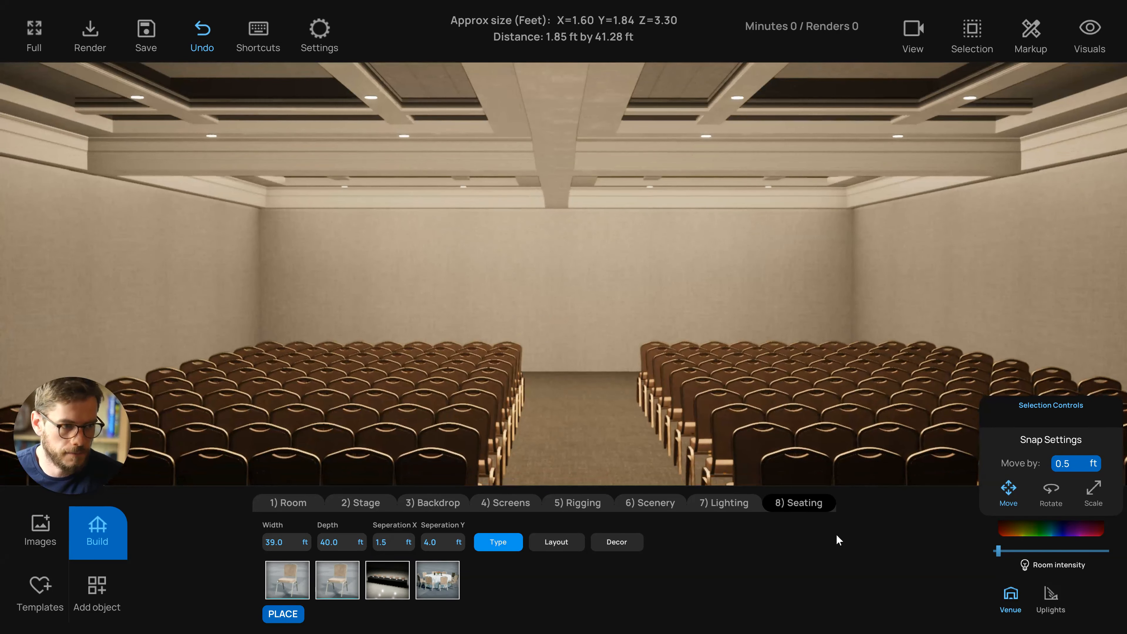
left_click(414, 507)
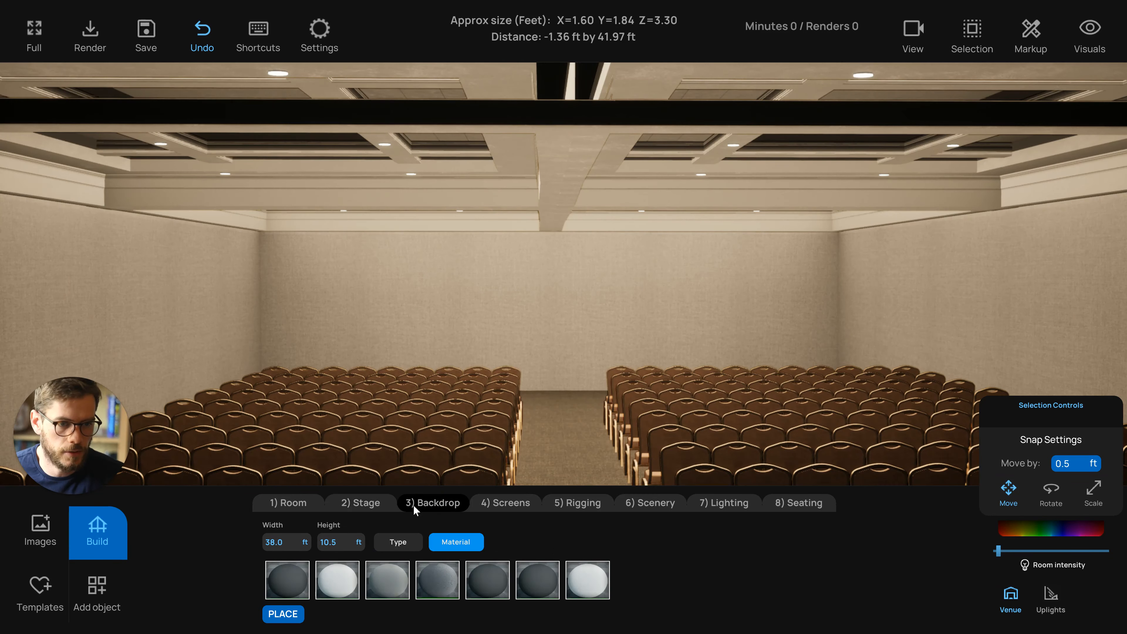
left_click(366, 505)
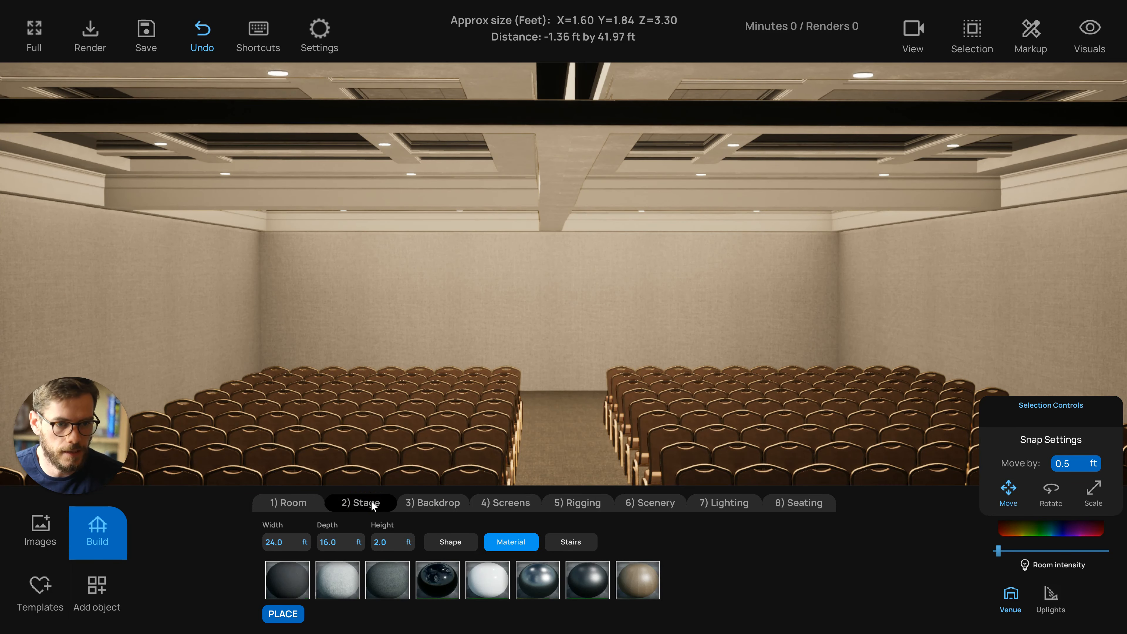
left_click(415, 502)
left_click(520, 394)
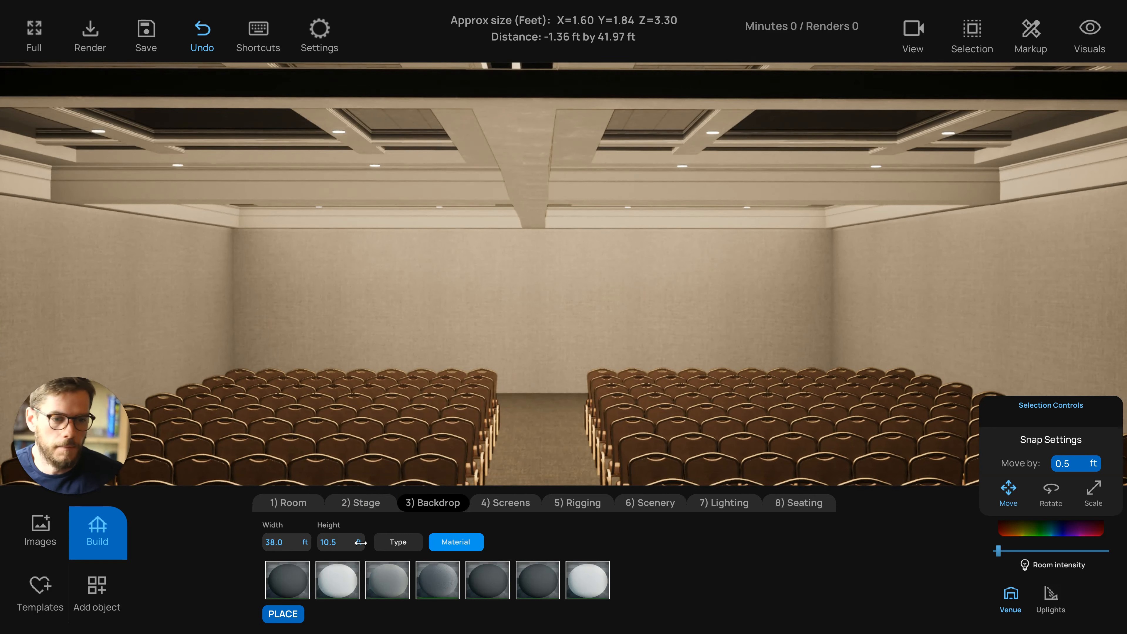
Add a pair of Monitor on Stand screens at the front of the room
left_click(499, 504)
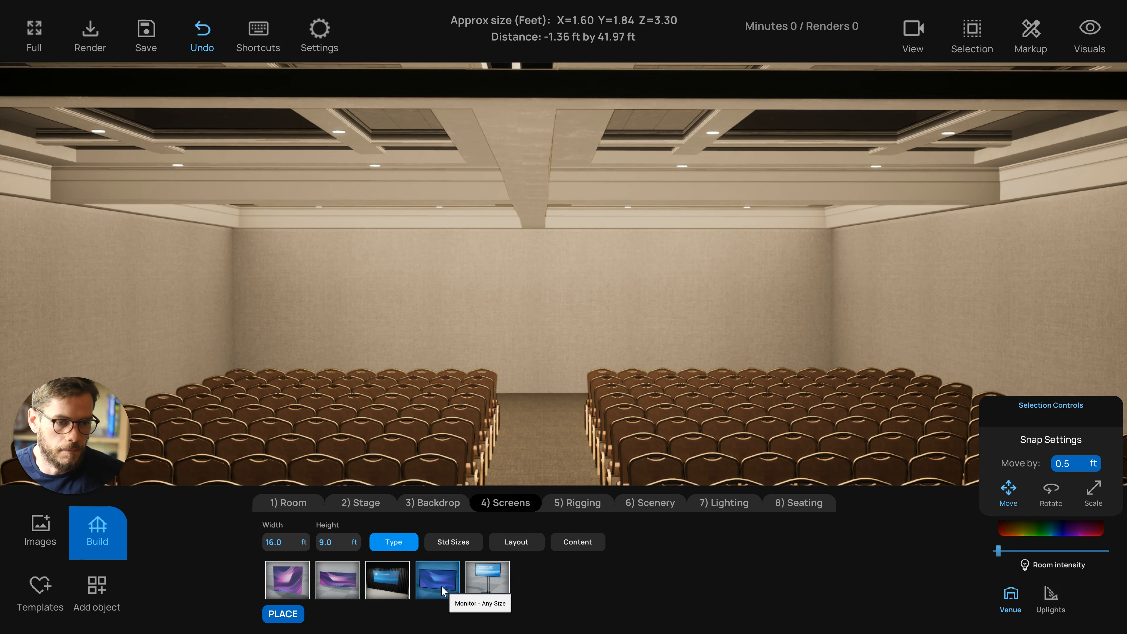
left_click_drag(454, 441, 455, 442)
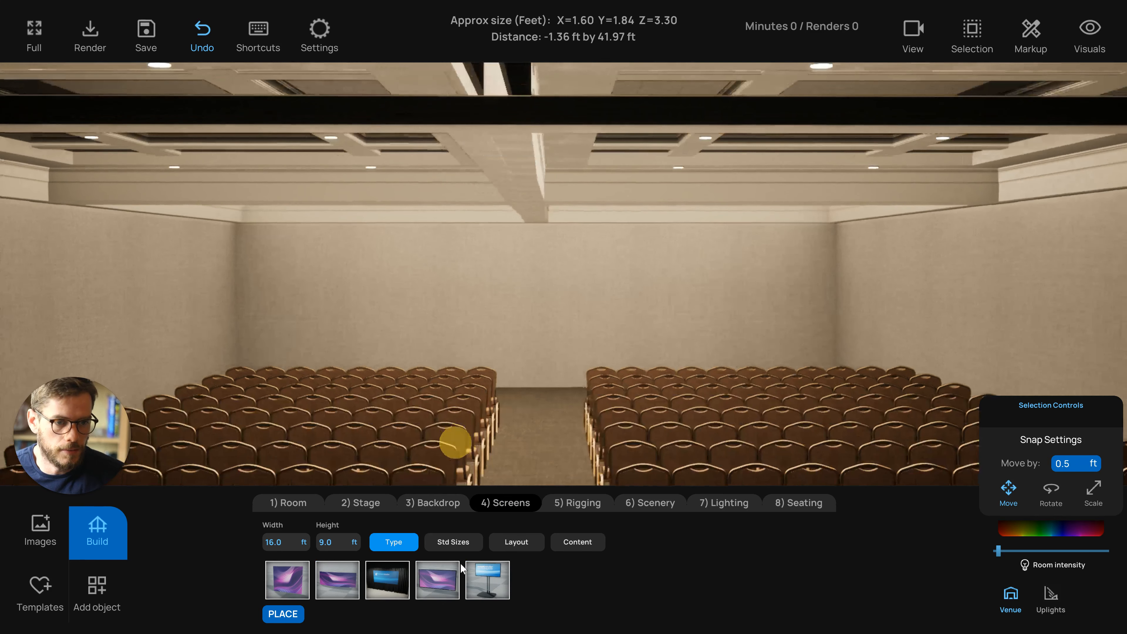
left_click(490, 573)
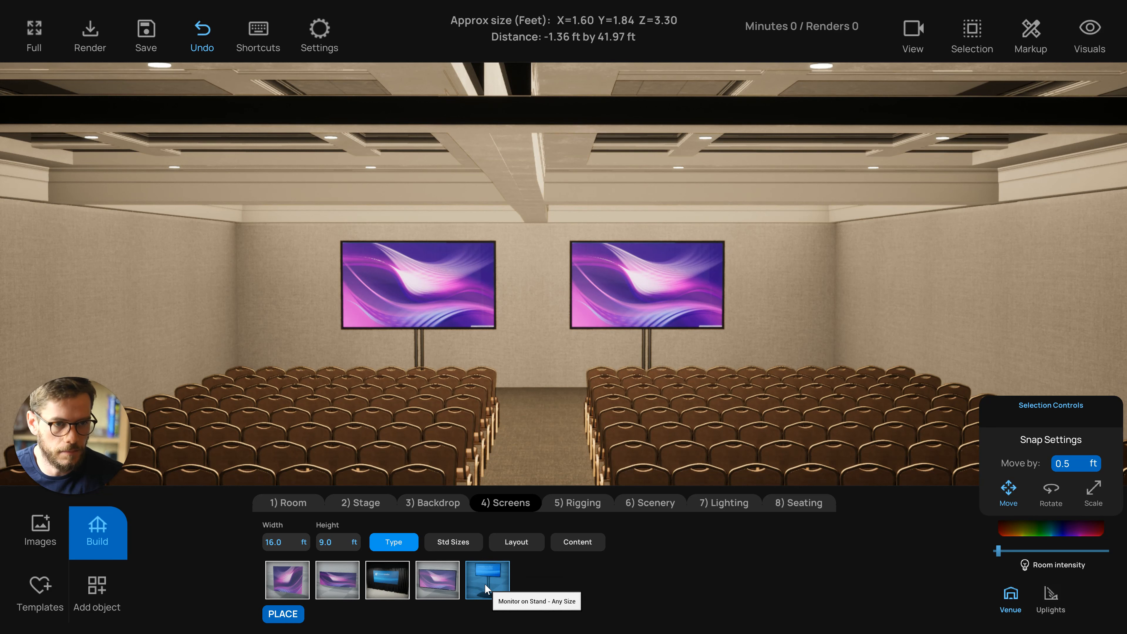
Try the other screen types, then return to Monitor on Stand
scroll(442, 295, "up", 2)
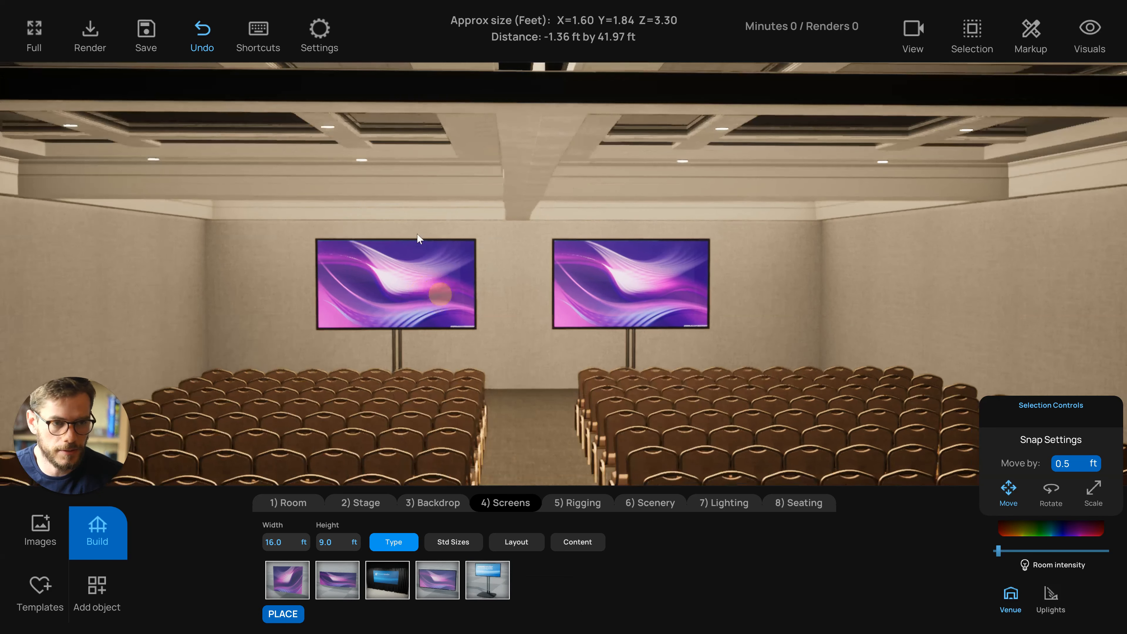
left_click(547, 394)
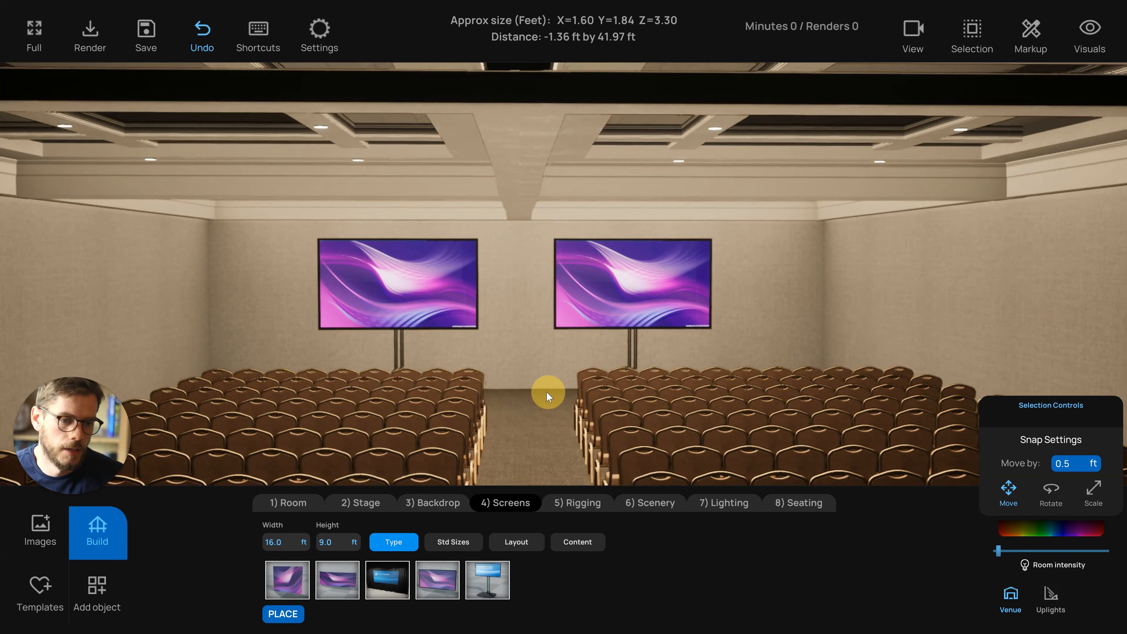
left_click(431, 583)
left_click(490, 581)
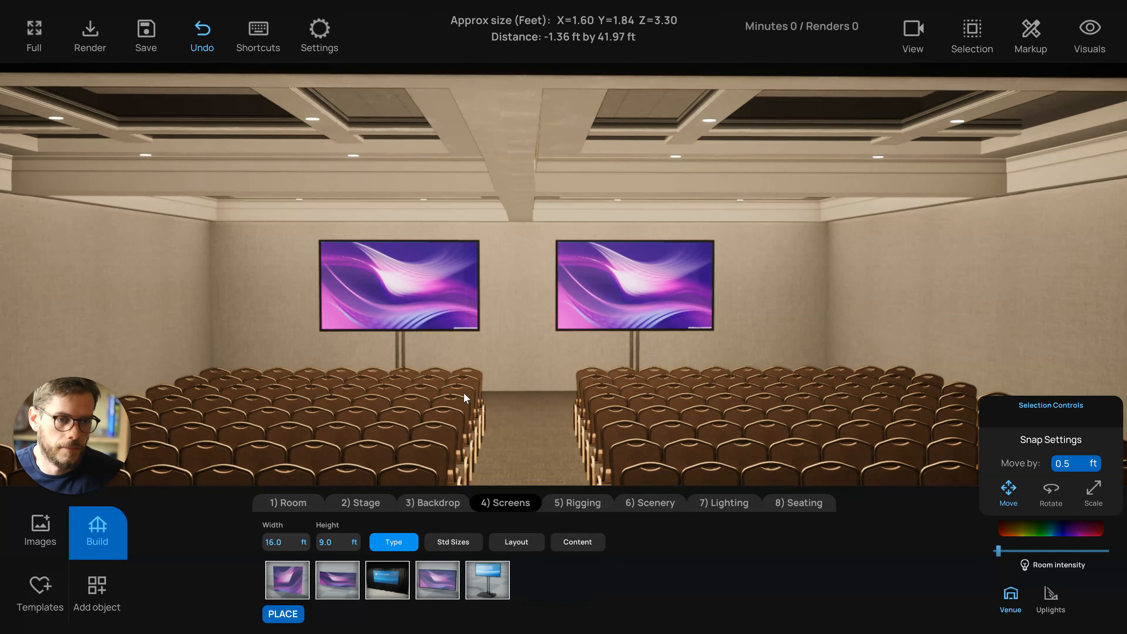
left_click(465, 391)
left_click(390, 580)
left_click(290, 584)
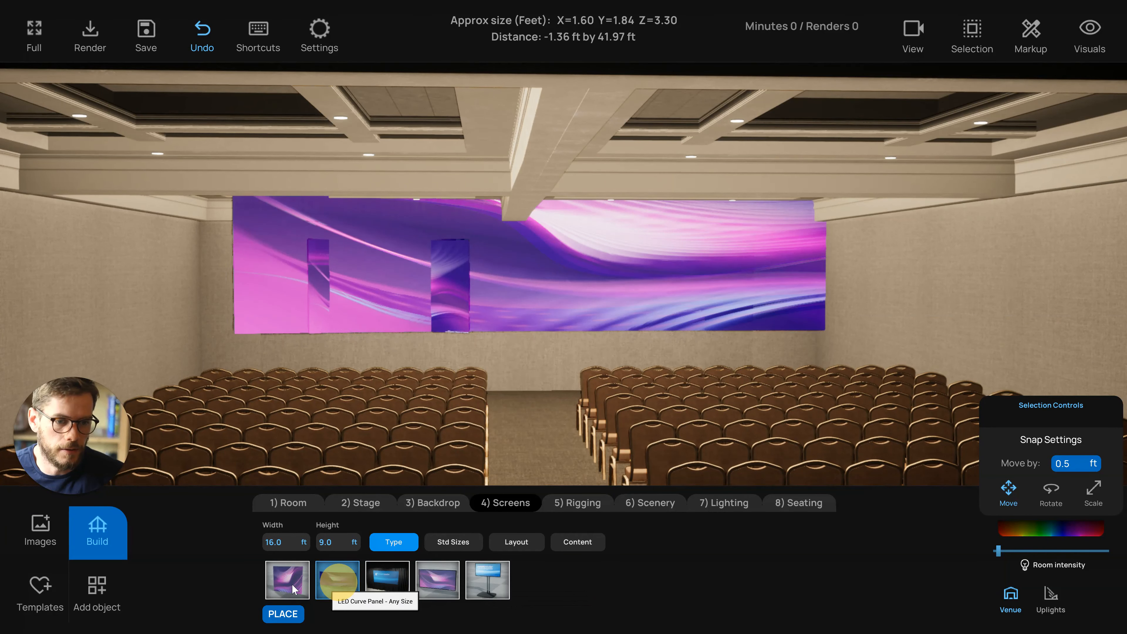
left_click(316, 585)
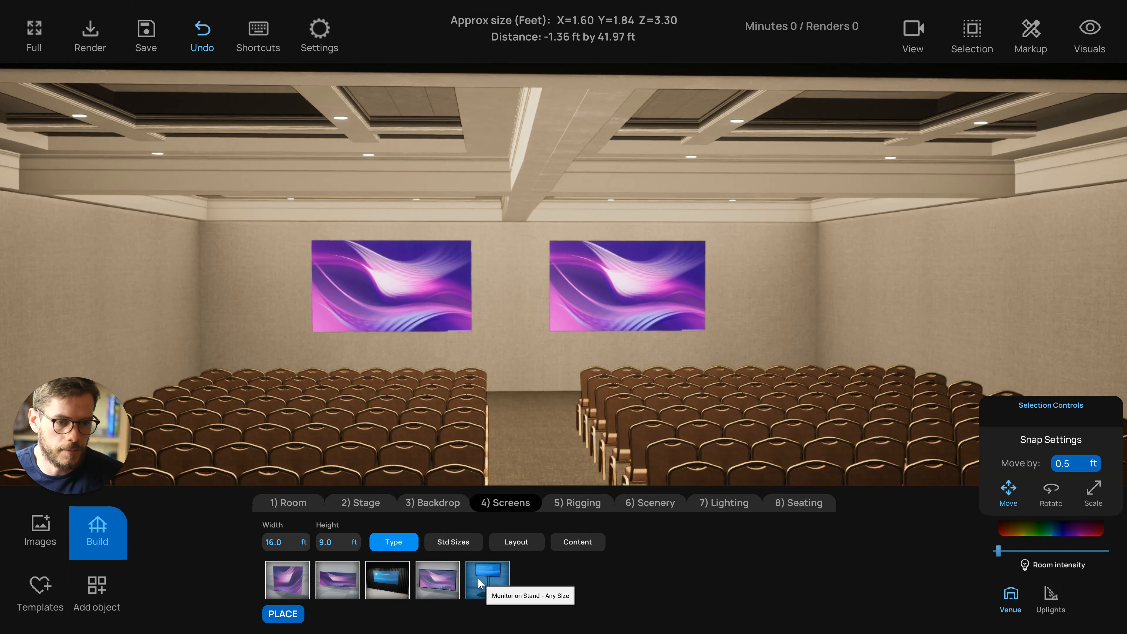
left_click(485, 577)
Resize the monitors to the 8.75 x 4.75 standard screen size
left_click(541, 436)
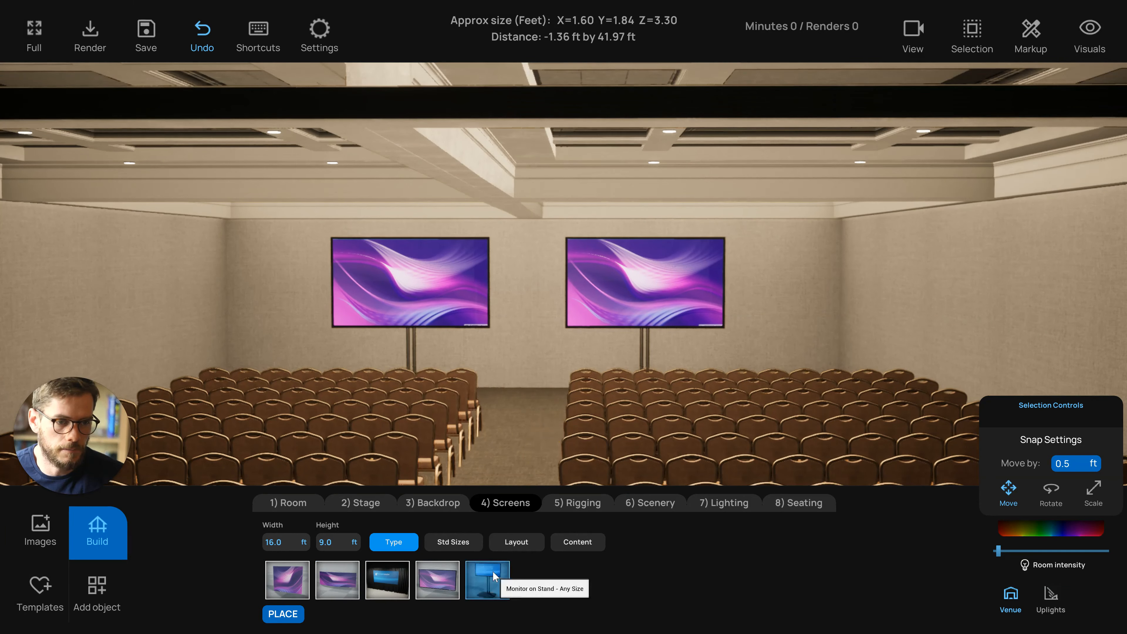
left_click(473, 458)
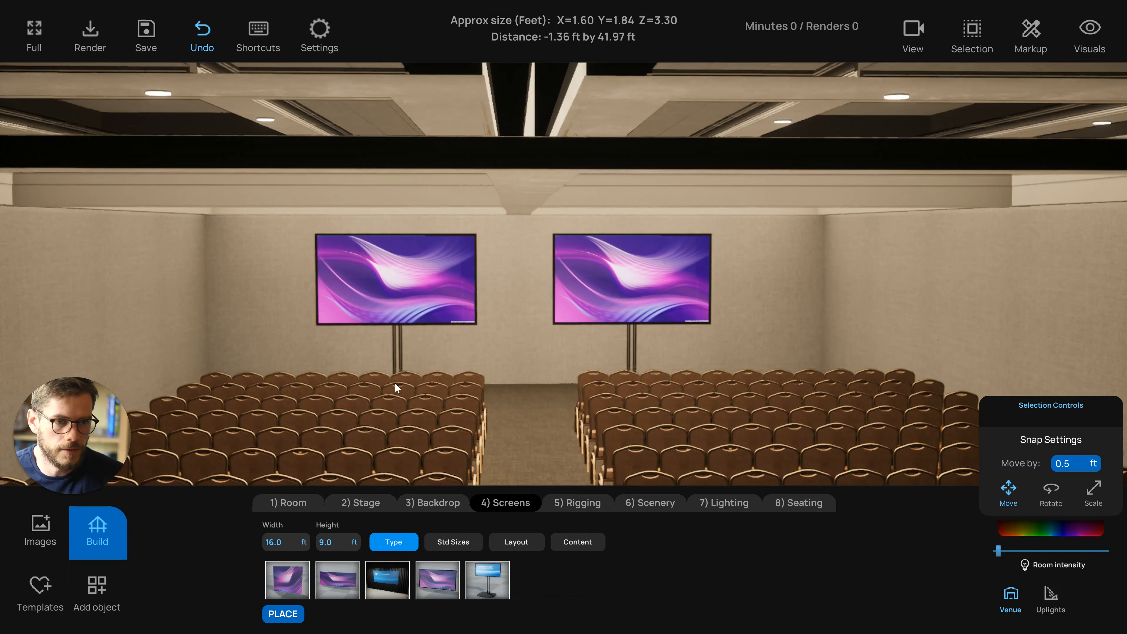
left_click(399, 390)
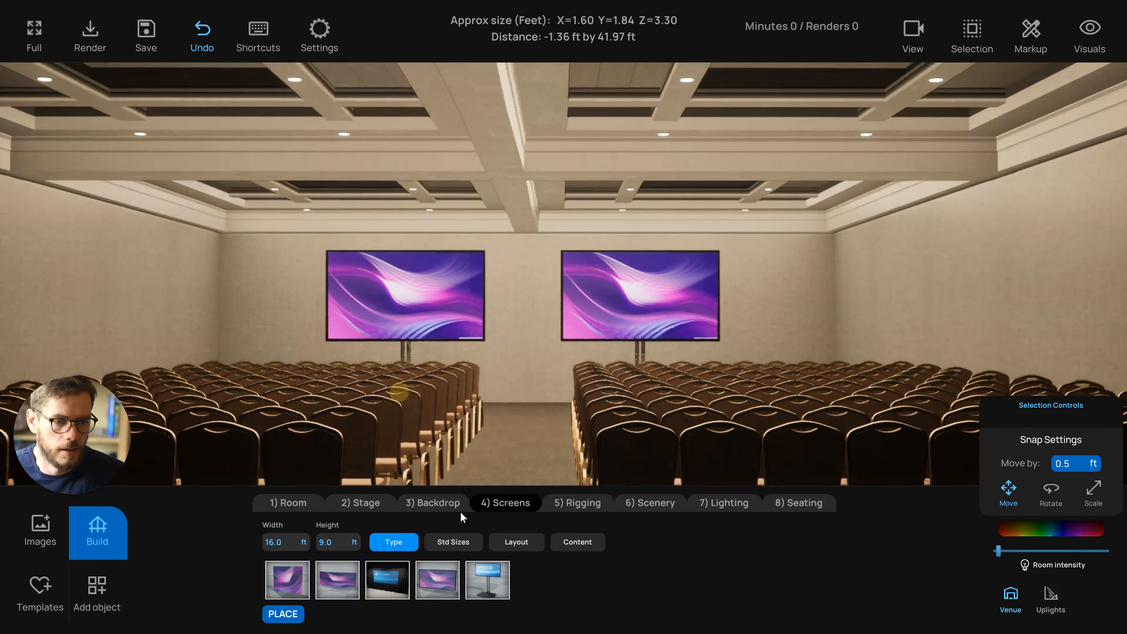
left_click(450, 539)
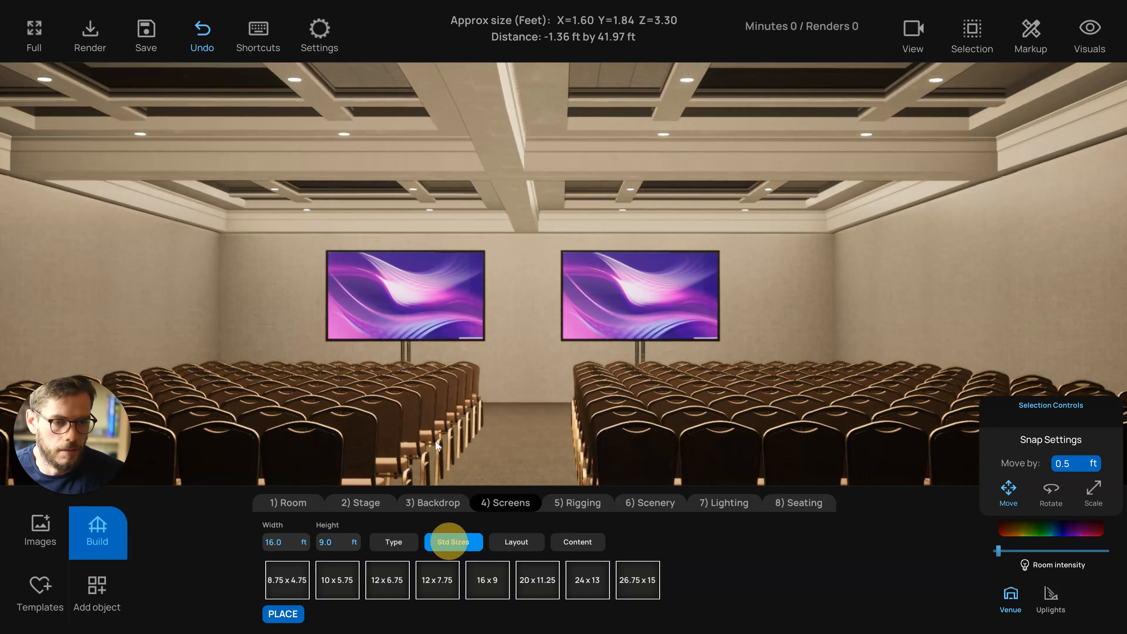
left_click(439, 445)
left_click(276, 585)
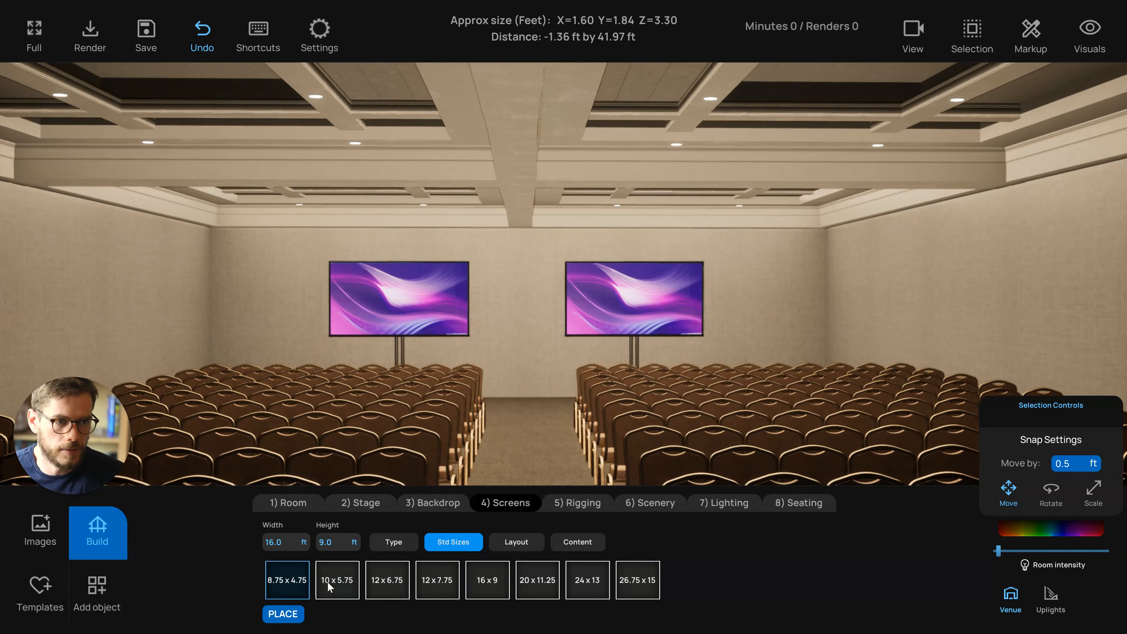
Resize the monitors to the 10 x 5.75 standard screen size
left_click(328, 582)
left_click(340, 584)
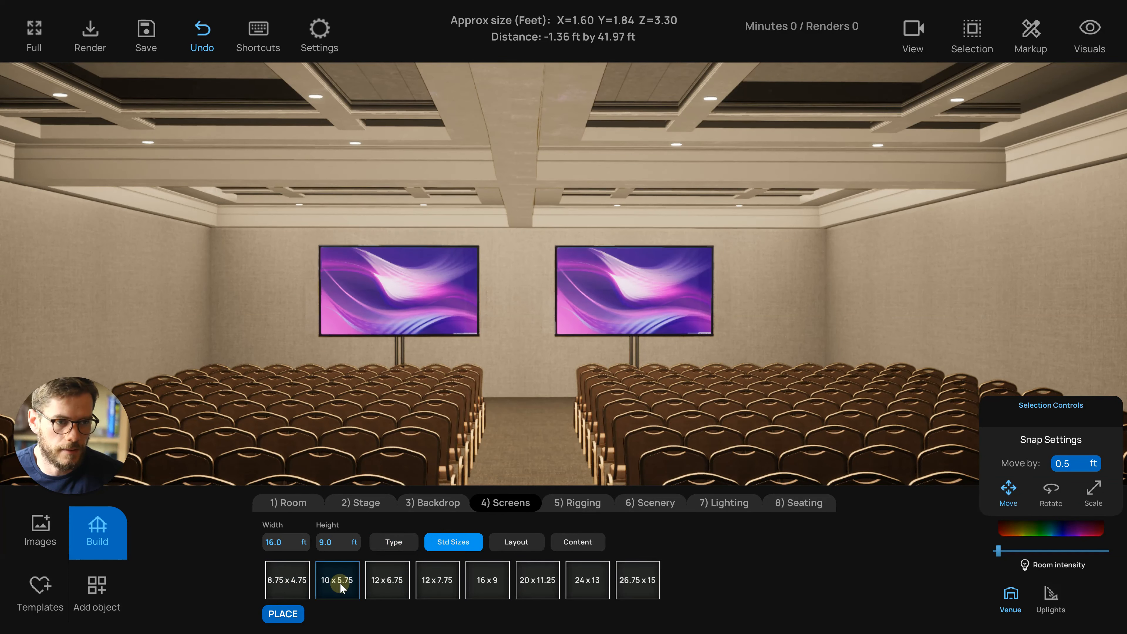
left_click(409, 464)
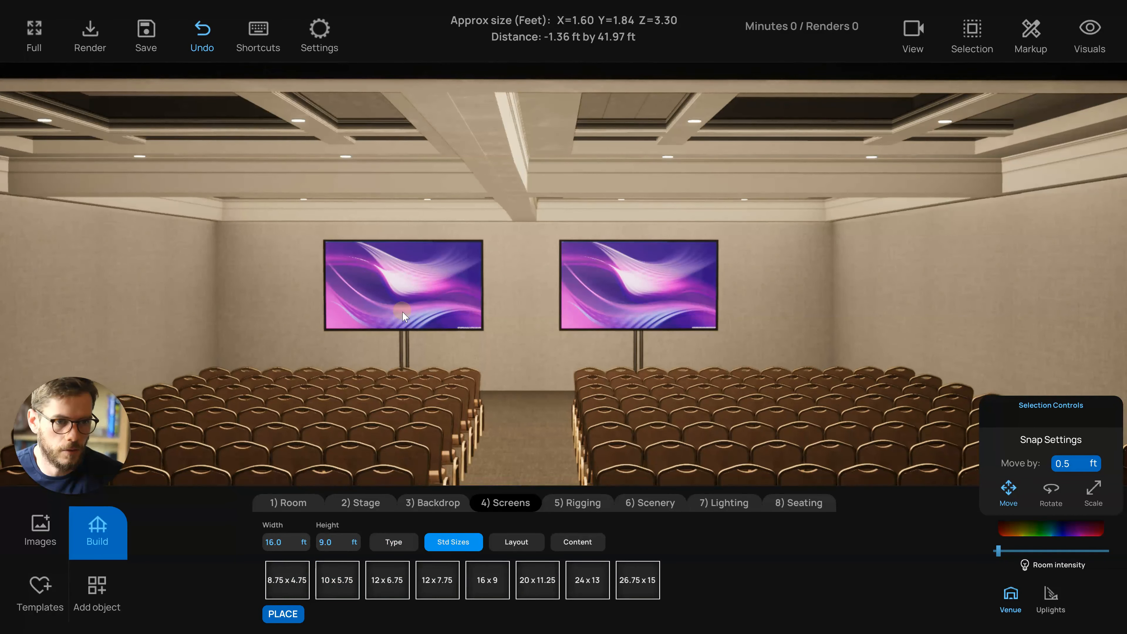
Select the left monitor and shift it slightly outward toward the side wall
left_click(403, 312)
left_click(420, 310)
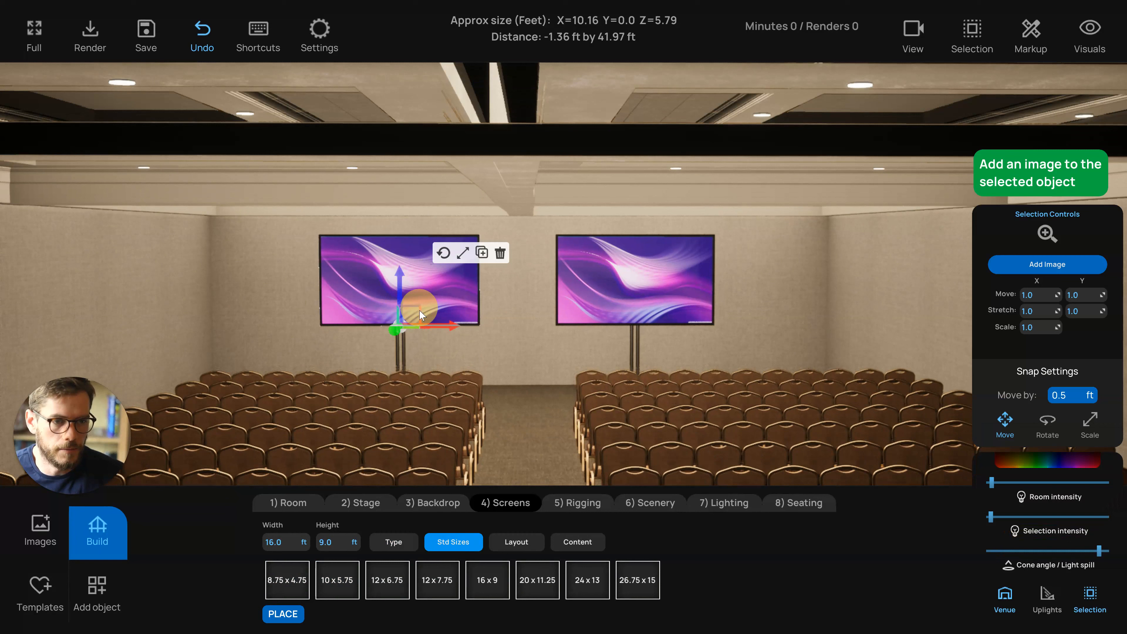
left_click(404, 352)
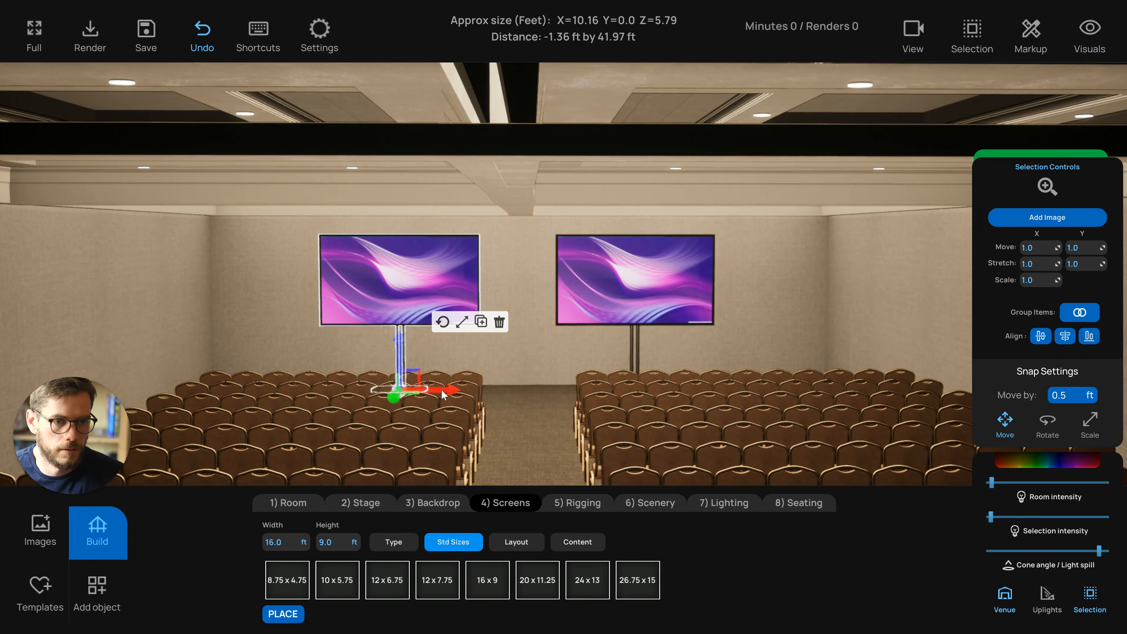
left_click_drag(442, 390, 421, 390)
Try the three- and four-screen layouts, then return to the two-screen layout
left_click(516, 542)
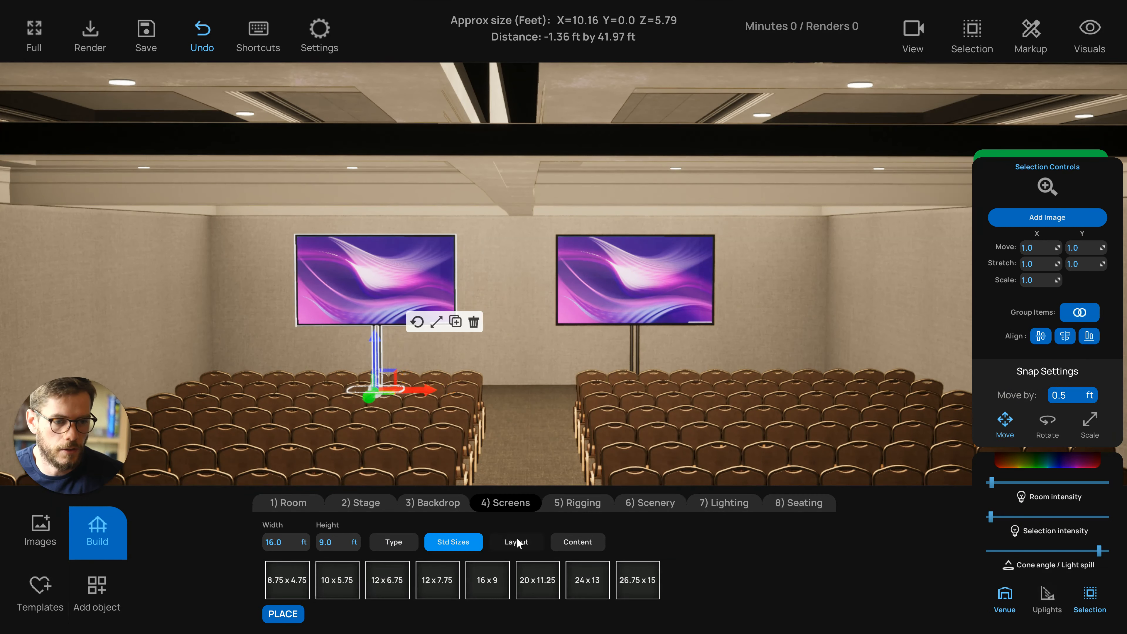
left_click(393, 576)
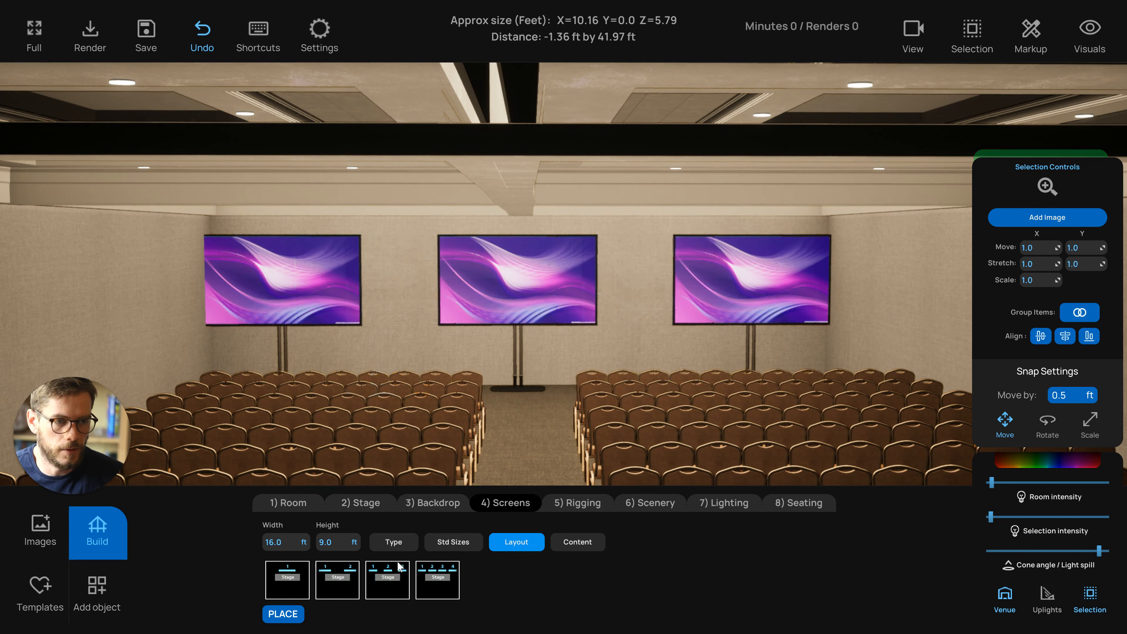
left_click(441, 578)
left_click(382, 578)
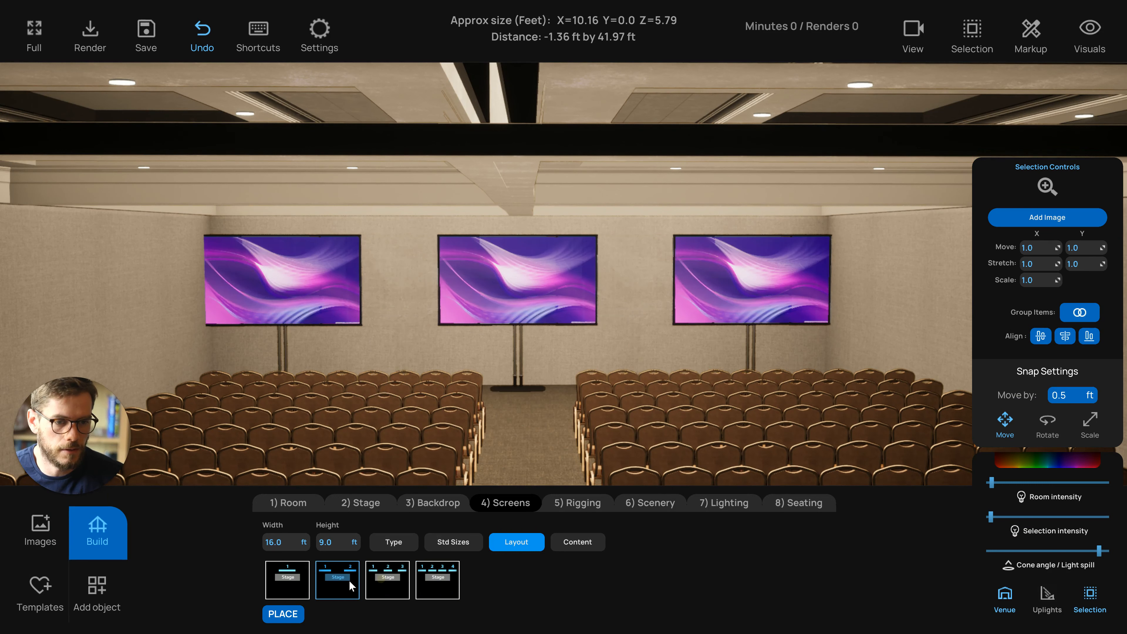
left_click(349, 580)
Spread the two monitors apart, moving each one outward toward its side wall
left_click(402, 355)
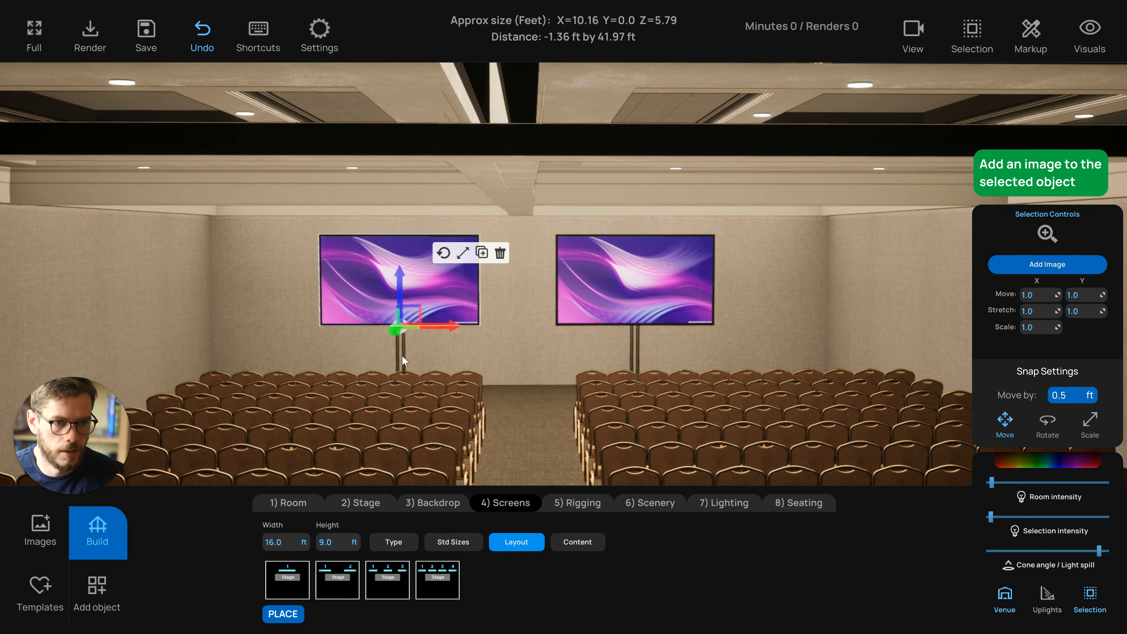
left_click_drag(440, 390, 421, 391)
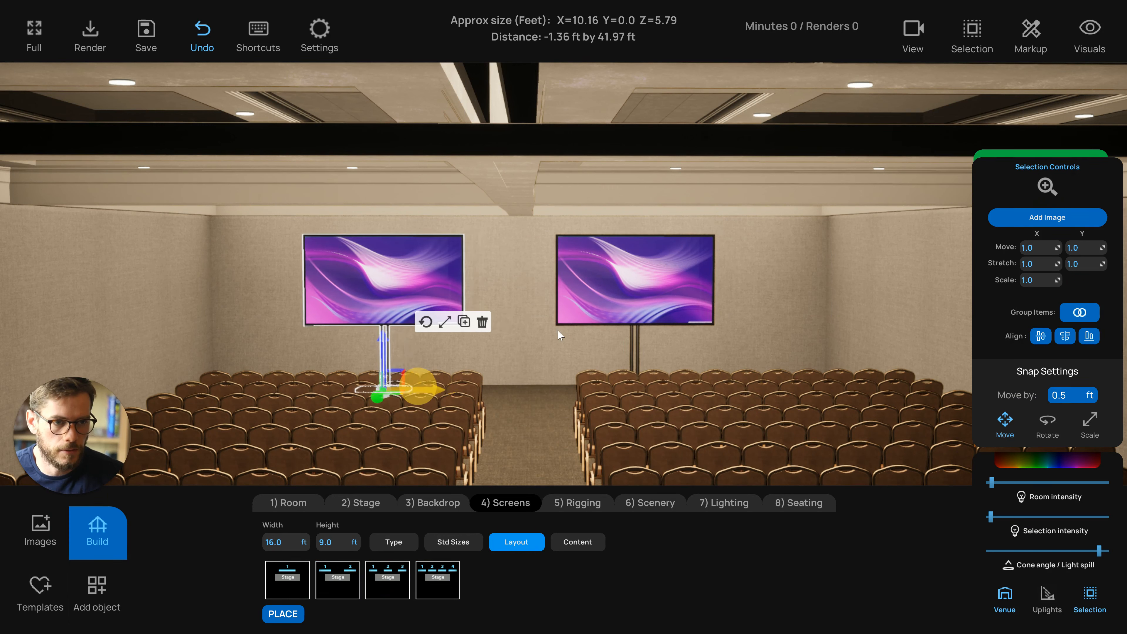
left_click(634, 338)
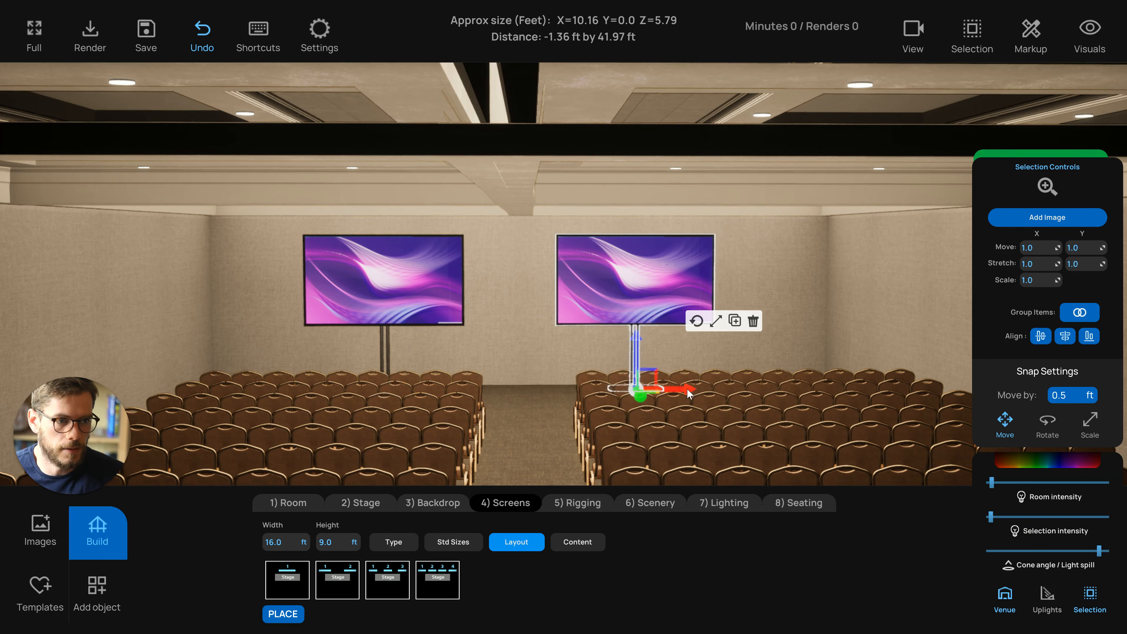
left_click_drag(689, 393, 717, 393)
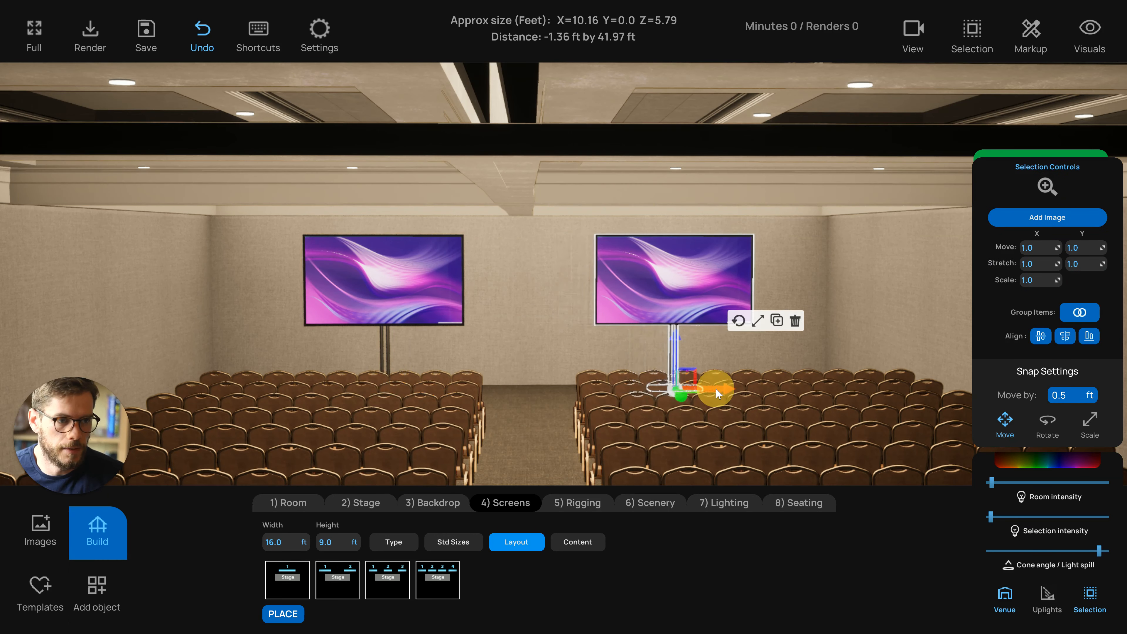
left_click(388, 288)
left_click_drag(430, 390, 422, 390)
left_click(552, 328)
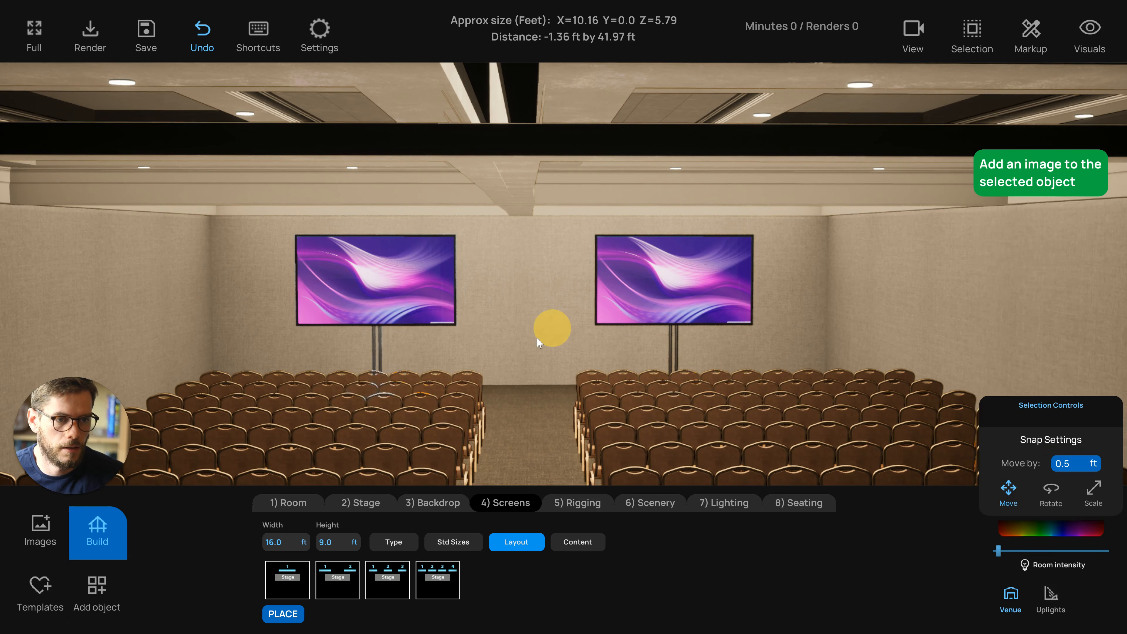
Apply the Writing Standout Resumes slide as the content shown on both monitors
left_click(571, 545)
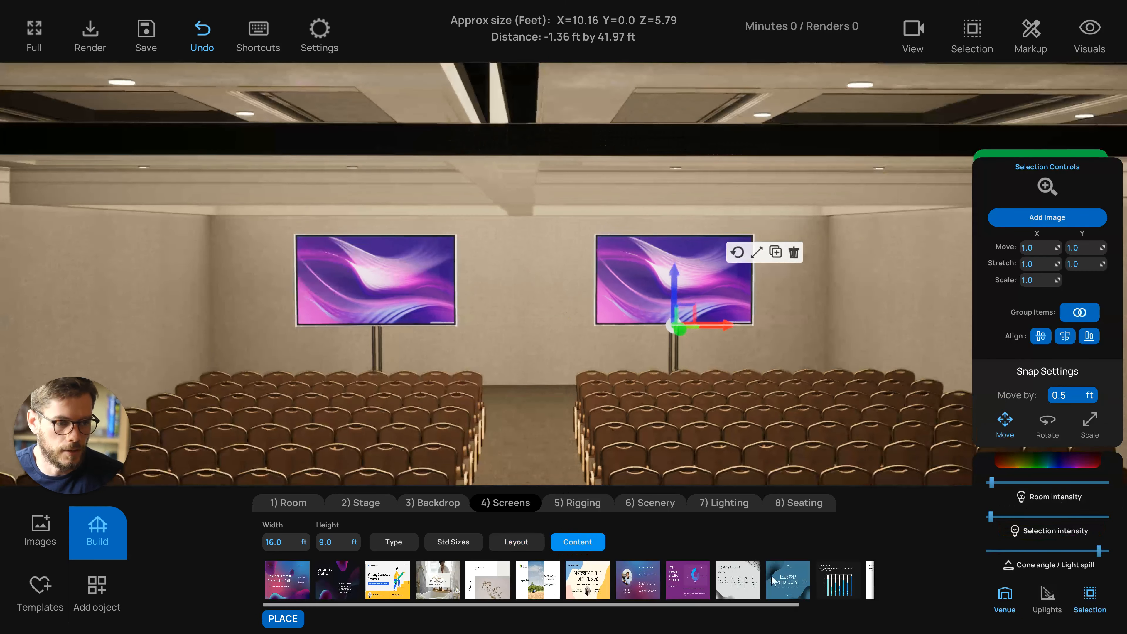
scroll(771, 576, "right", 3)
left_click(863, 586)
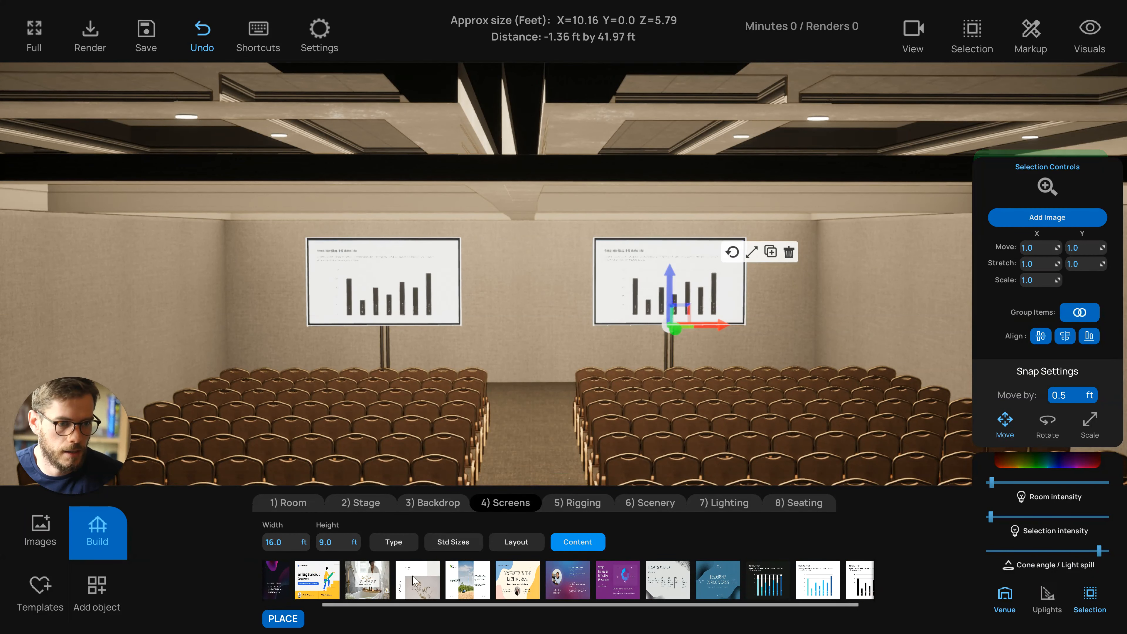
left_click(317, 580)
left_click(534, 378)
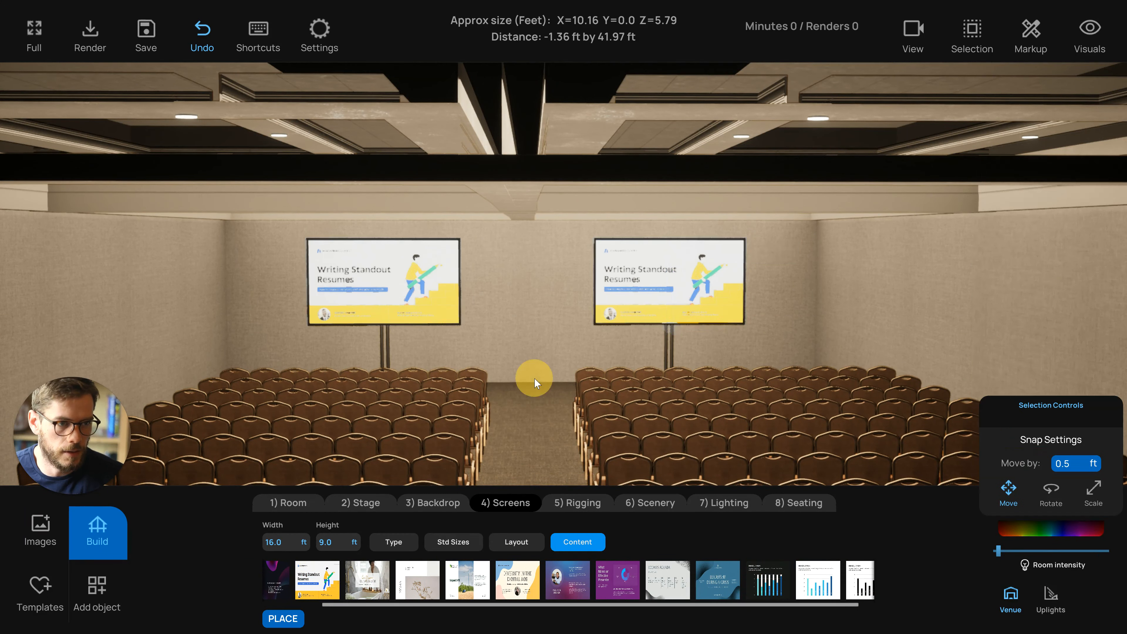
scroll(535, 378, "up", 2)
left_click_drag(509, 366, 516, 372)
scroll(518, 366, "down", 2)
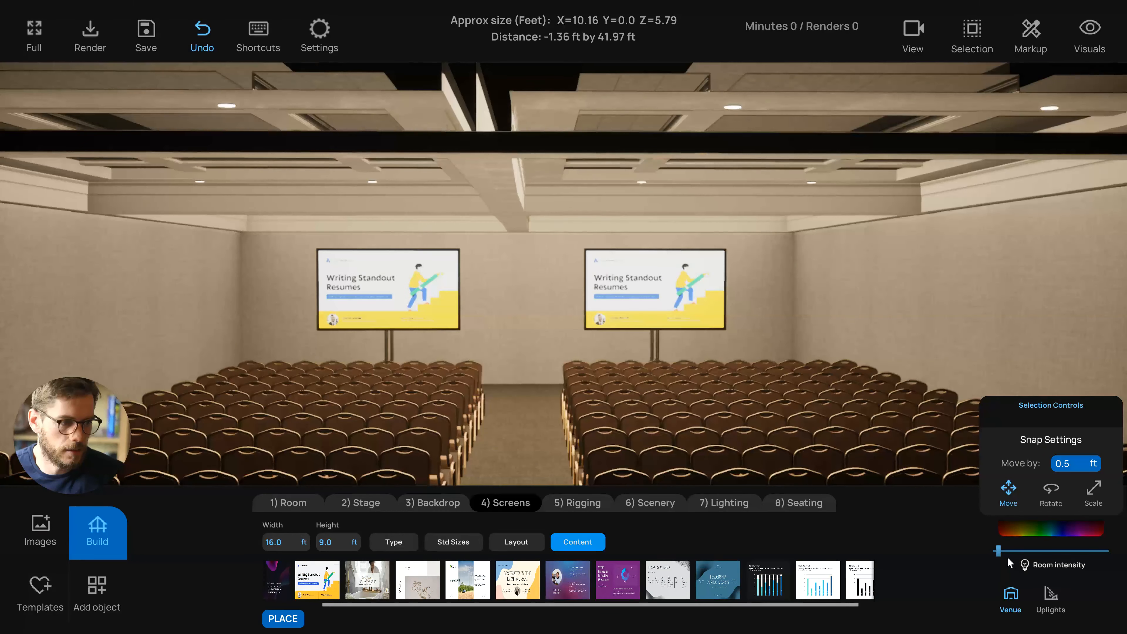
mouse_move(998, 551)
left_mouse_down()
mouse_move(1050, 551)
mouse_move(998, 551)
left_mouse_up()
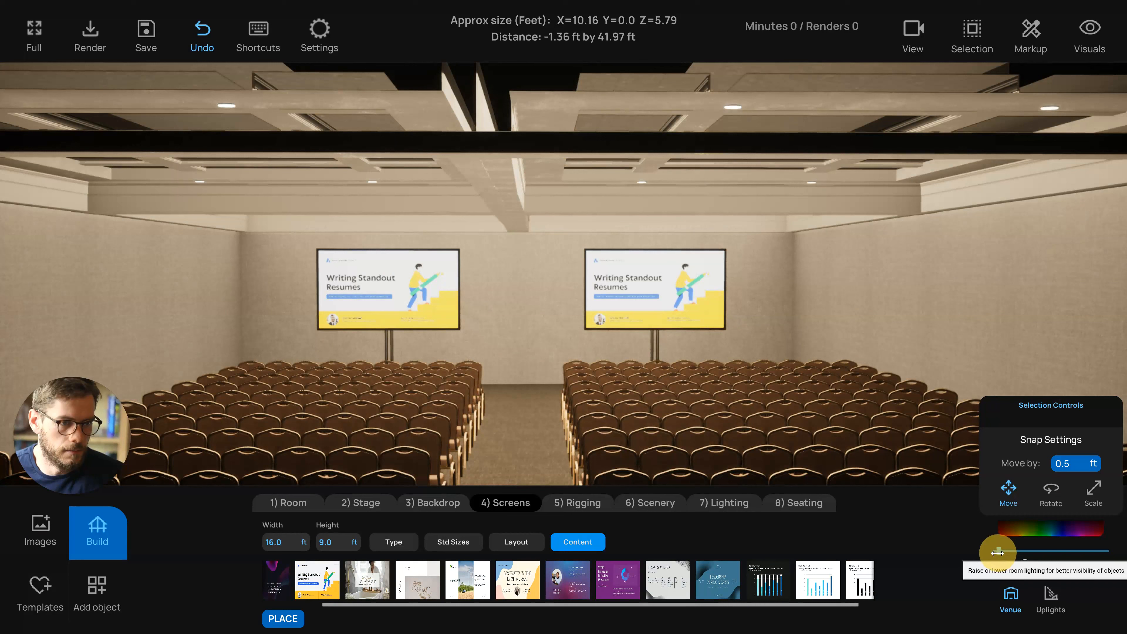
left_click(1010, 596)
left_click_drag(511, 452, 509, 351)
Add a backdrop behind the screens, trying Cyclorama before settling on Drapery with Shirring
left_click(424, 505)
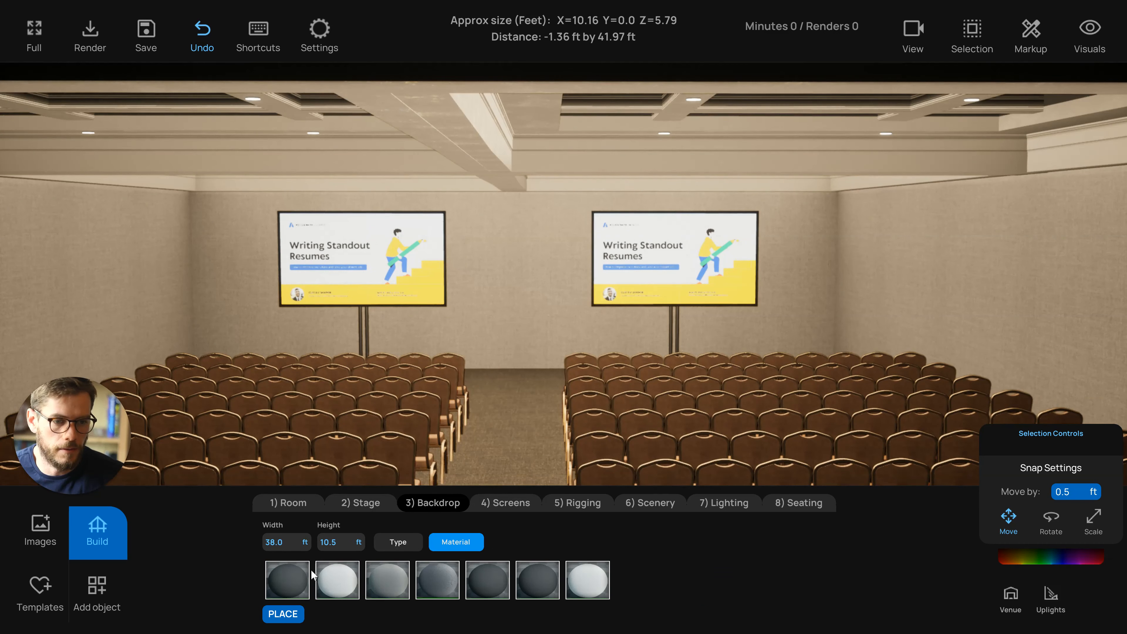
left_click(391, 541)
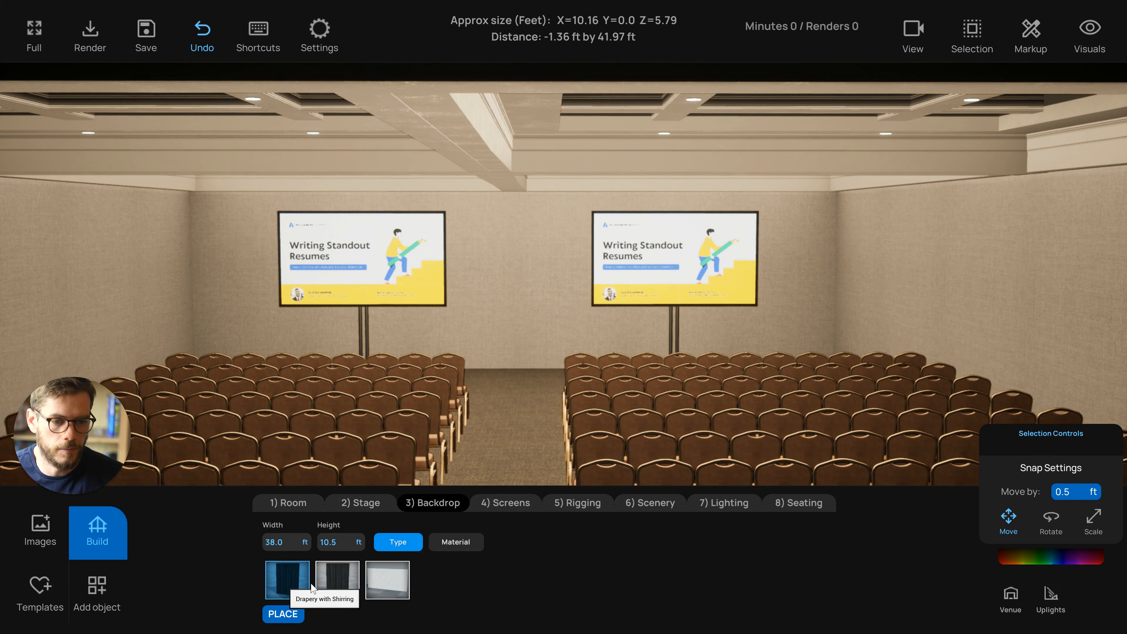
left_click(324, 580)
left_click(391, 581)
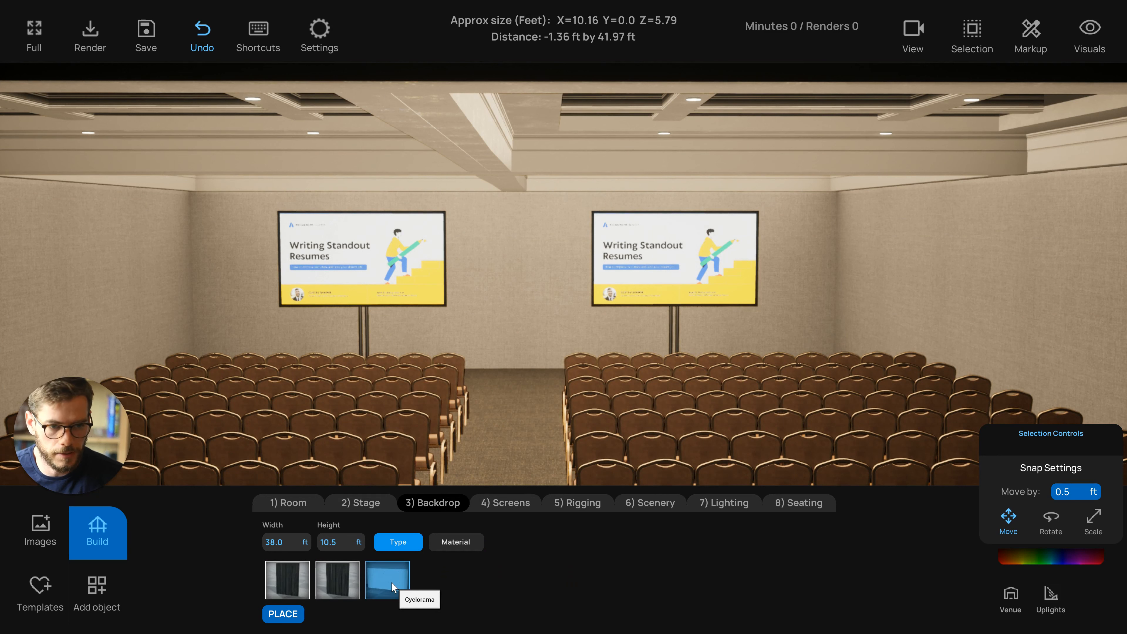
left_click(384, 578)
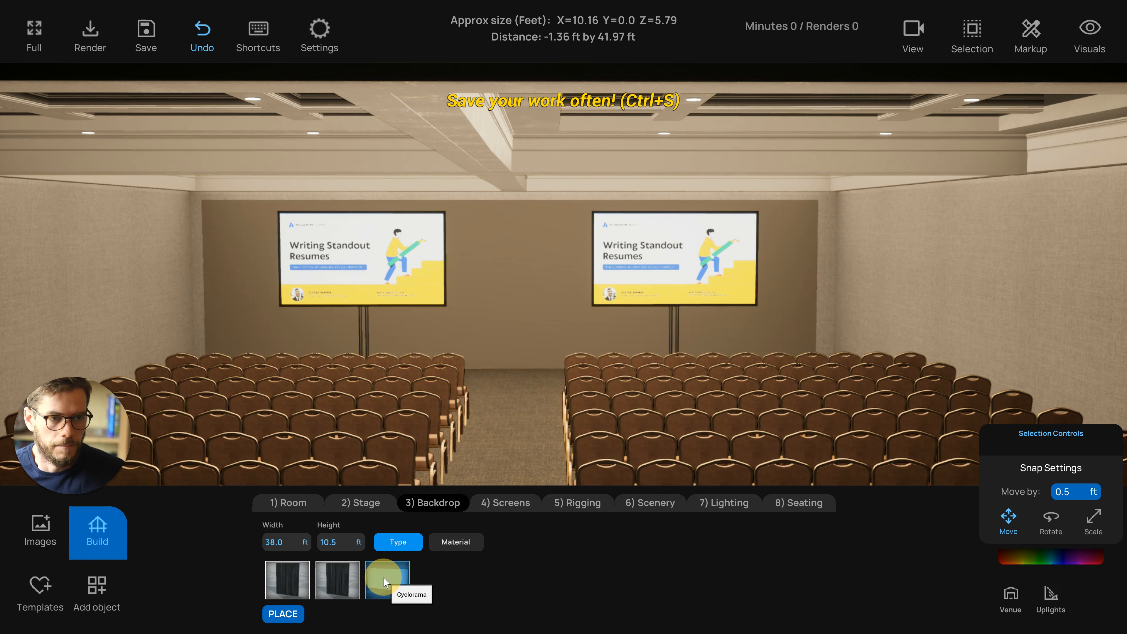
mouse_move(529, 305)
left_mouse_down()
mouse_move(524, 291)
mouse_move(518, 298)
left_mouse_up()
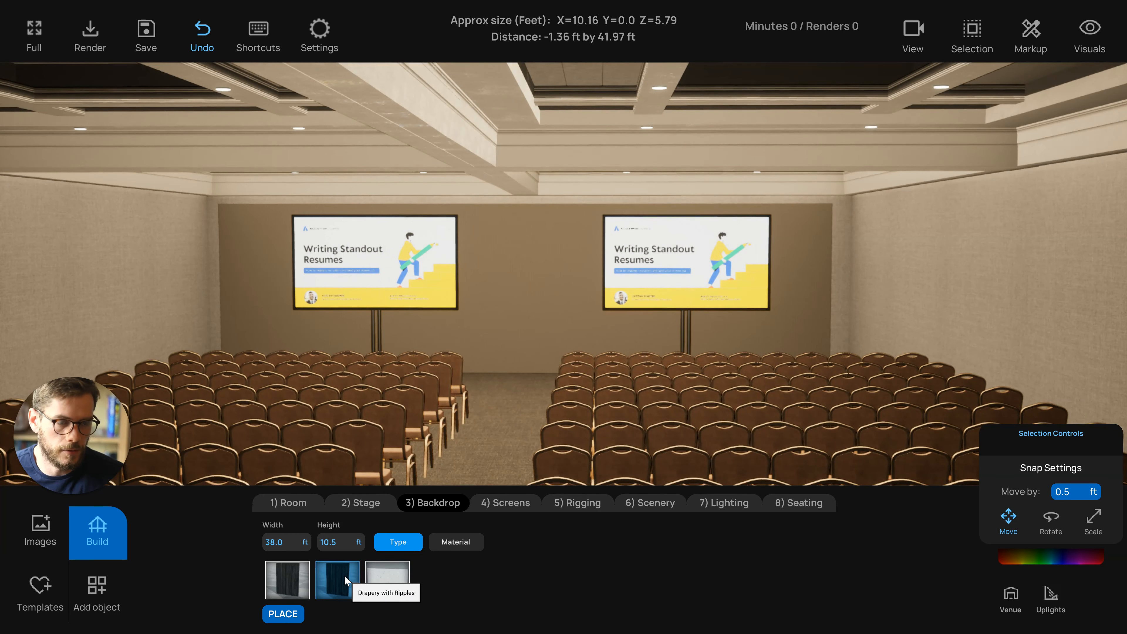
left_click(286, 581)
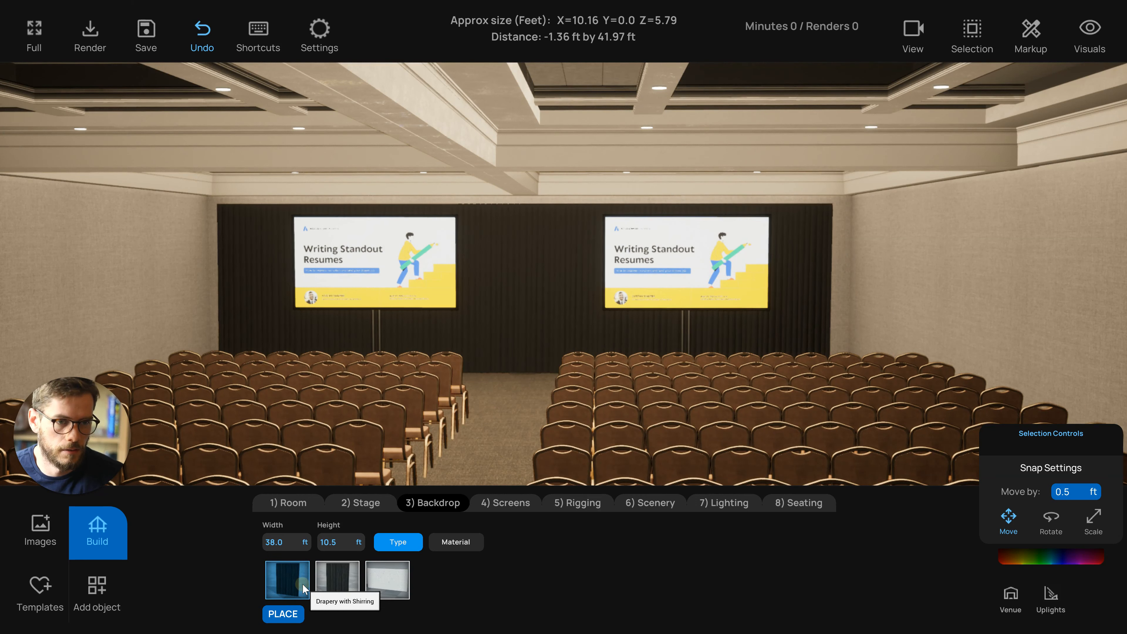
Reposition the drapery backdrop in top view, moving it toward the front wall
left_click_drag(461, 427, 506, 353)
key("t")
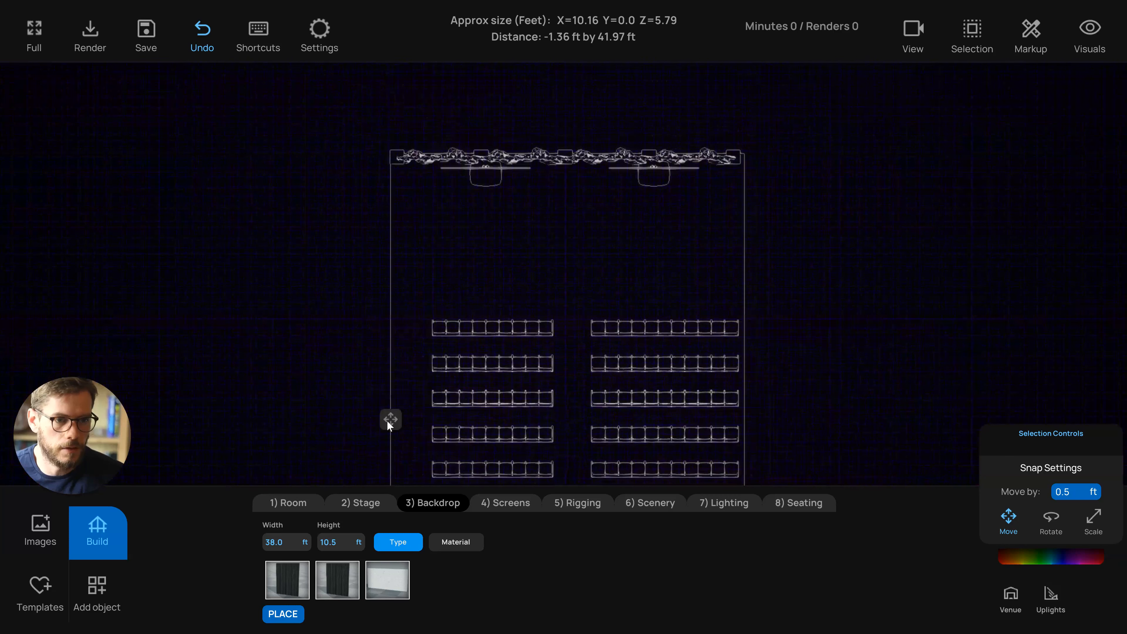
left_click(390, 418)
left_click_drag(423, 365, 427, 336)
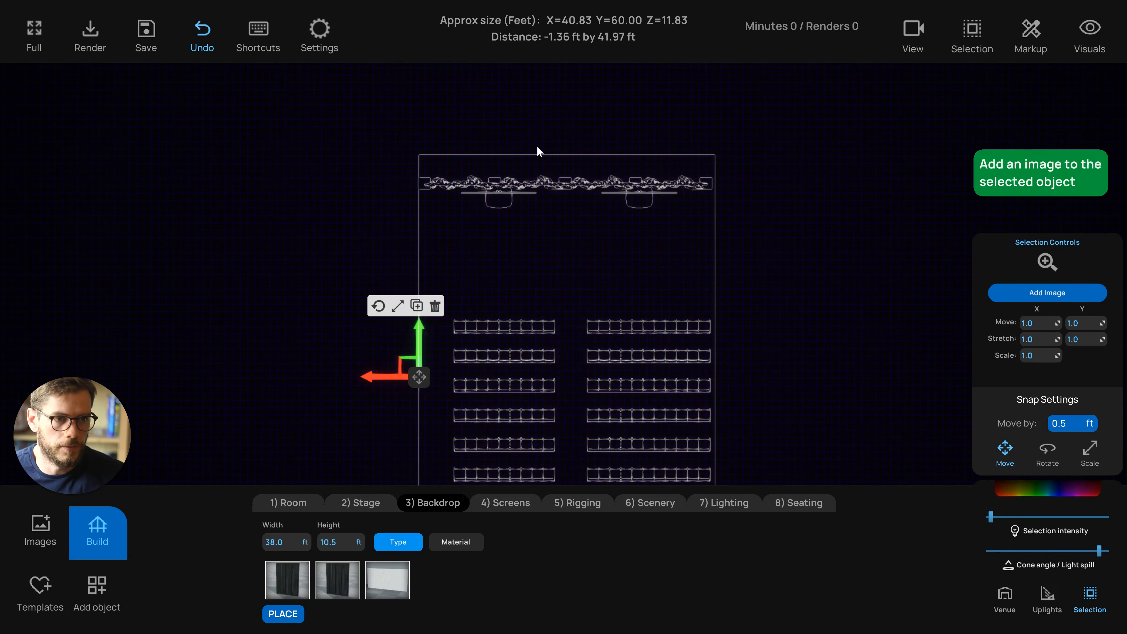
left_click(556, 219)
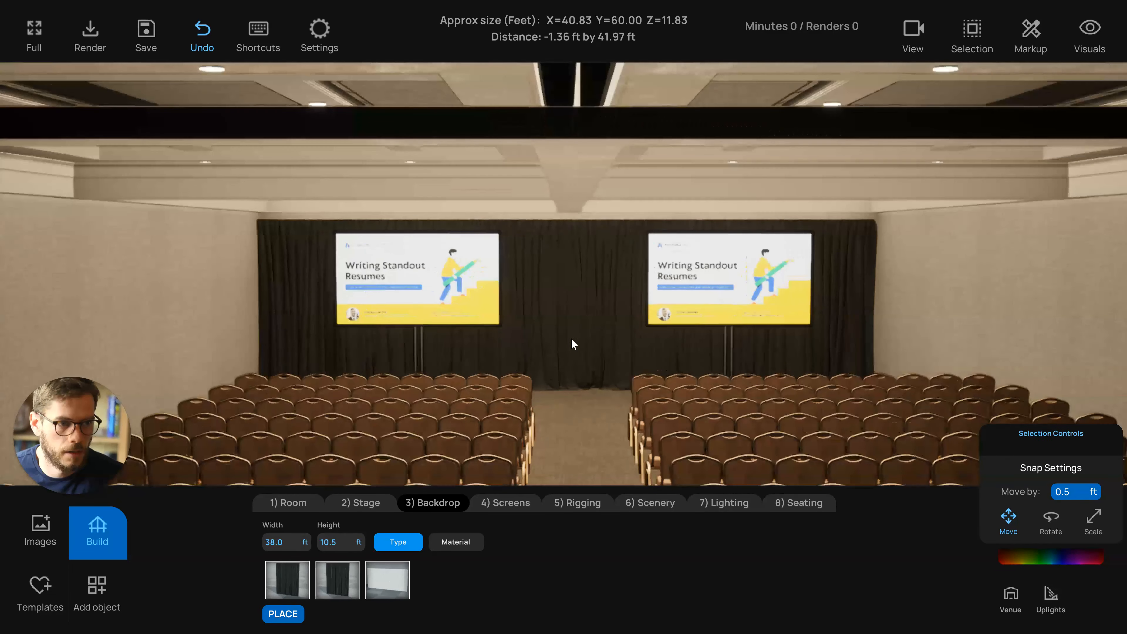
left_click_drag(572, 339, 565, 312)
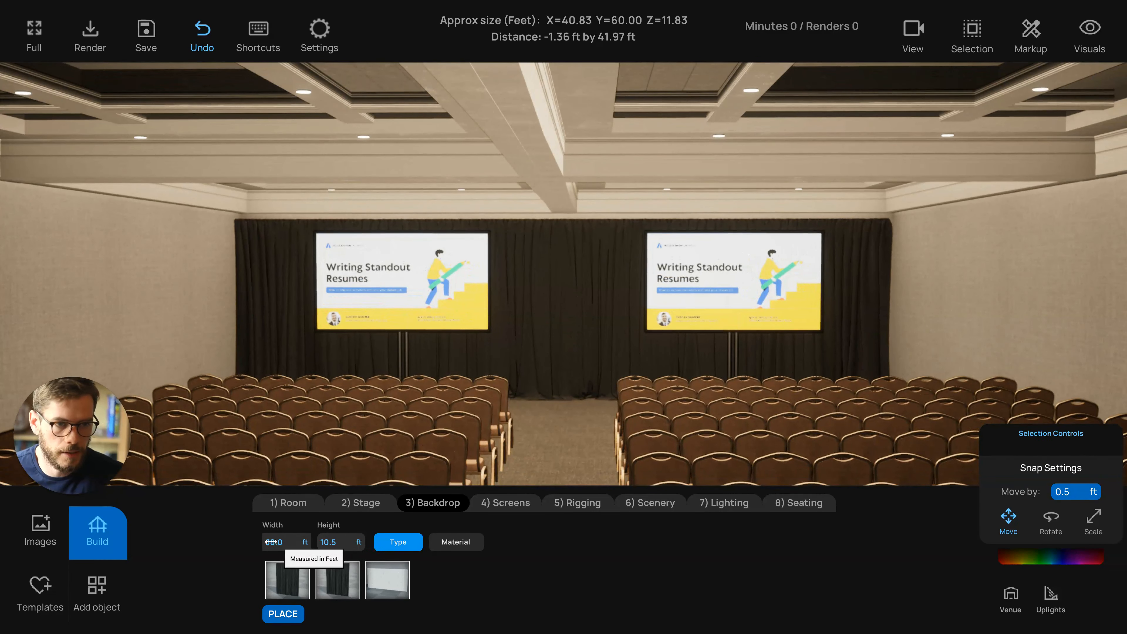
Set the backdrop height to 10.5 ft after trying 8 and 11 ft
left_click(329, 543)
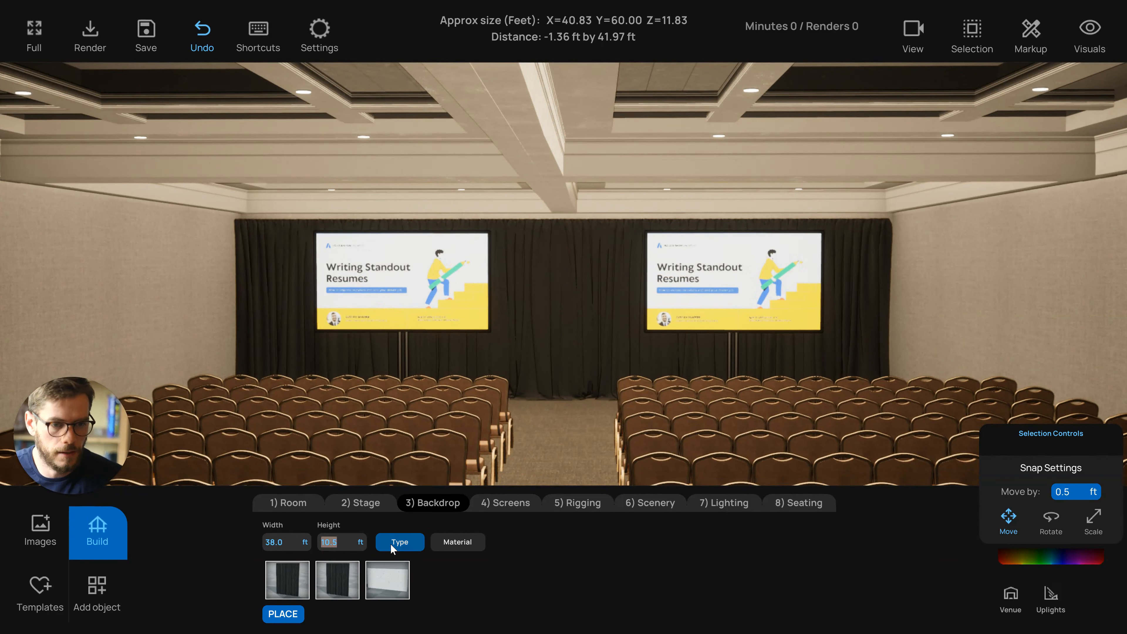
type("8")
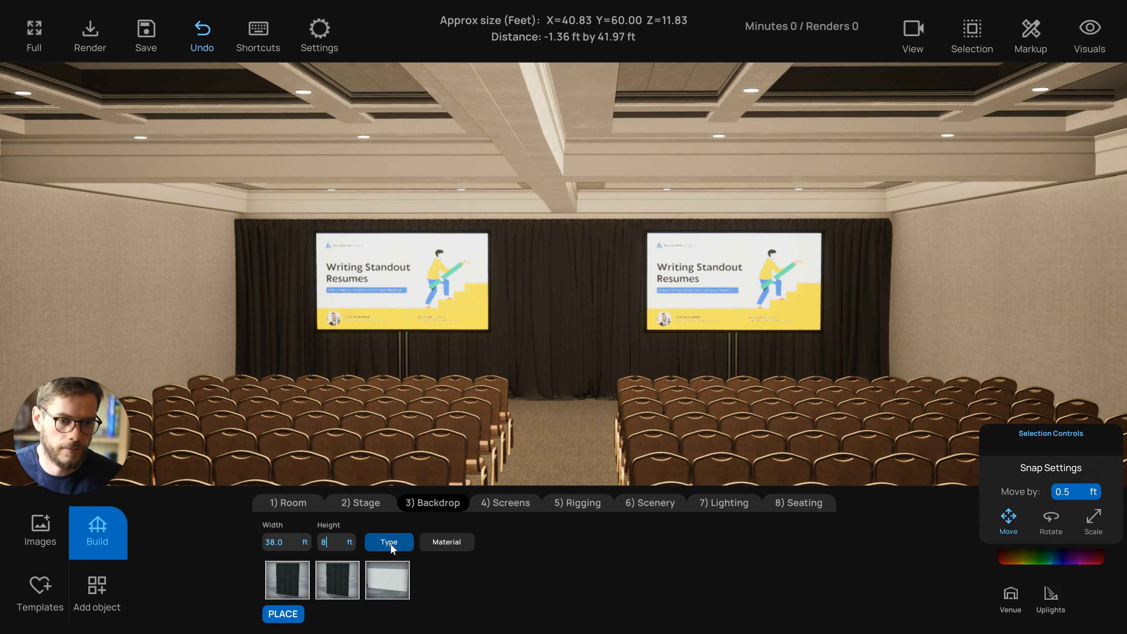
key("Return")
type("11.")
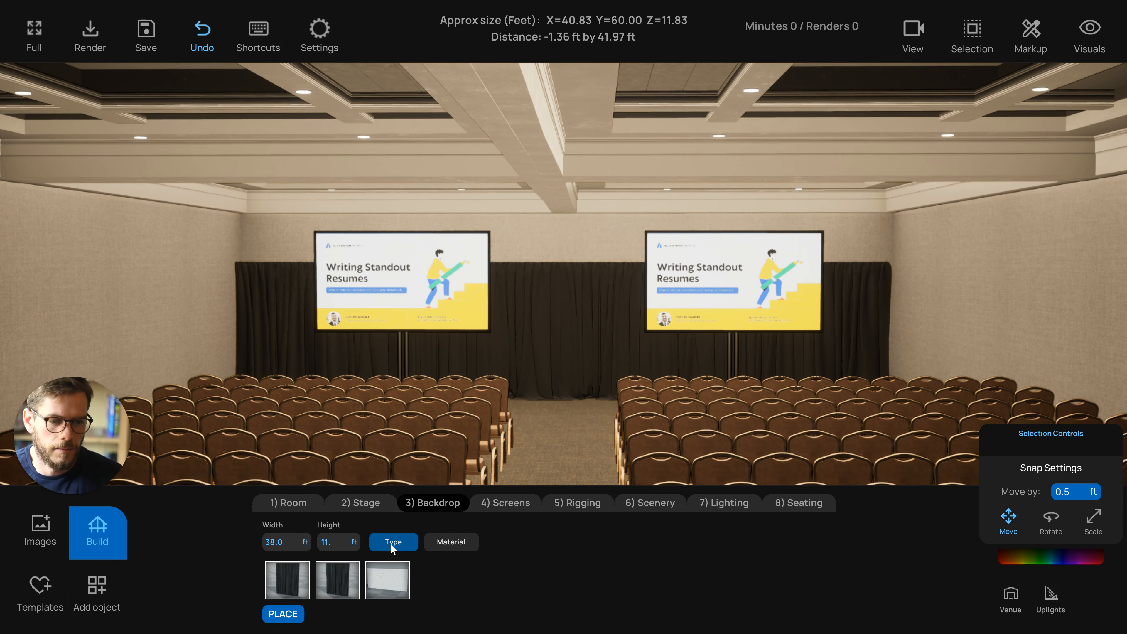
key("Return")
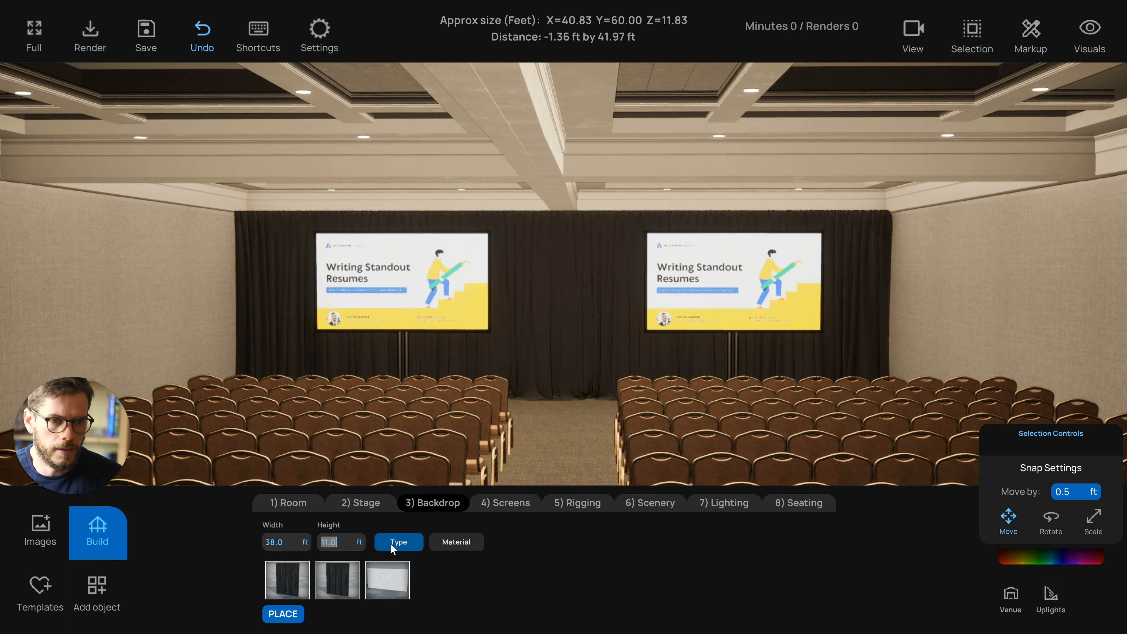
type("10.5")
key("Return")
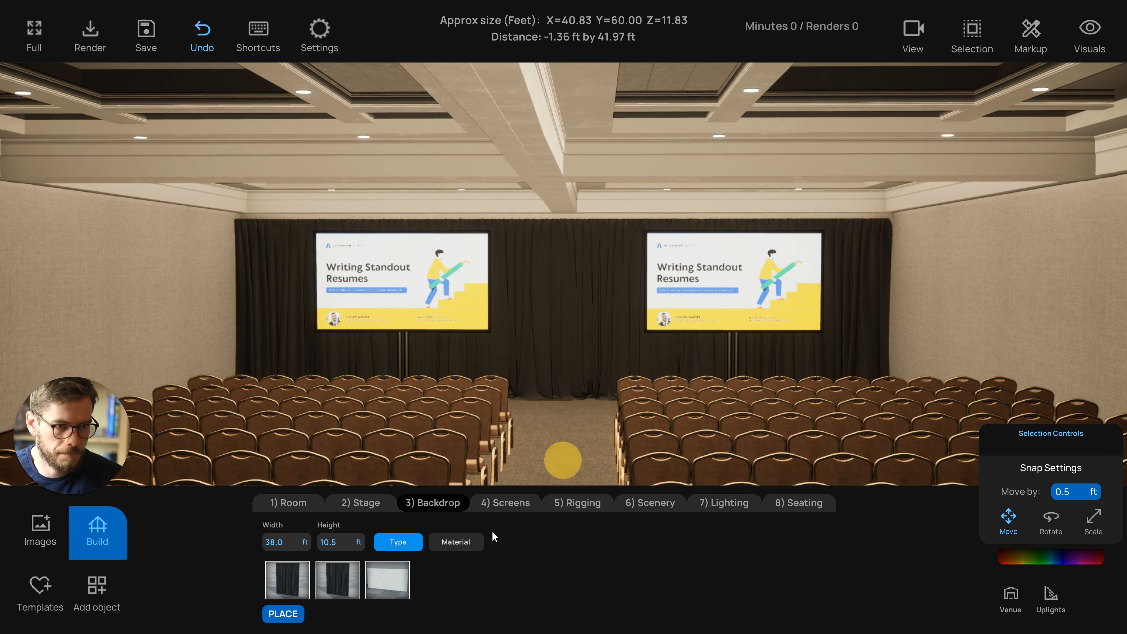
Apply the Crushed Gray Velvet material to the backdrop drapery
left_click(456, 541)
left_click(443, 583)
left_click(390, 586)
left_click(433, 587)
left_click(392, 589)
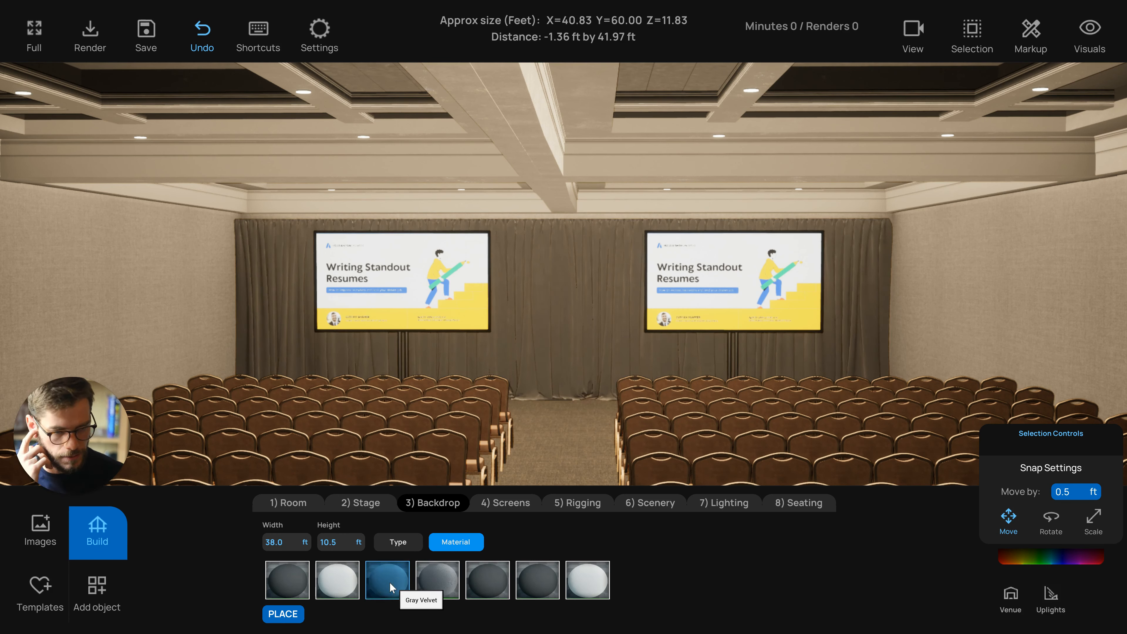
left_click(437, 586)
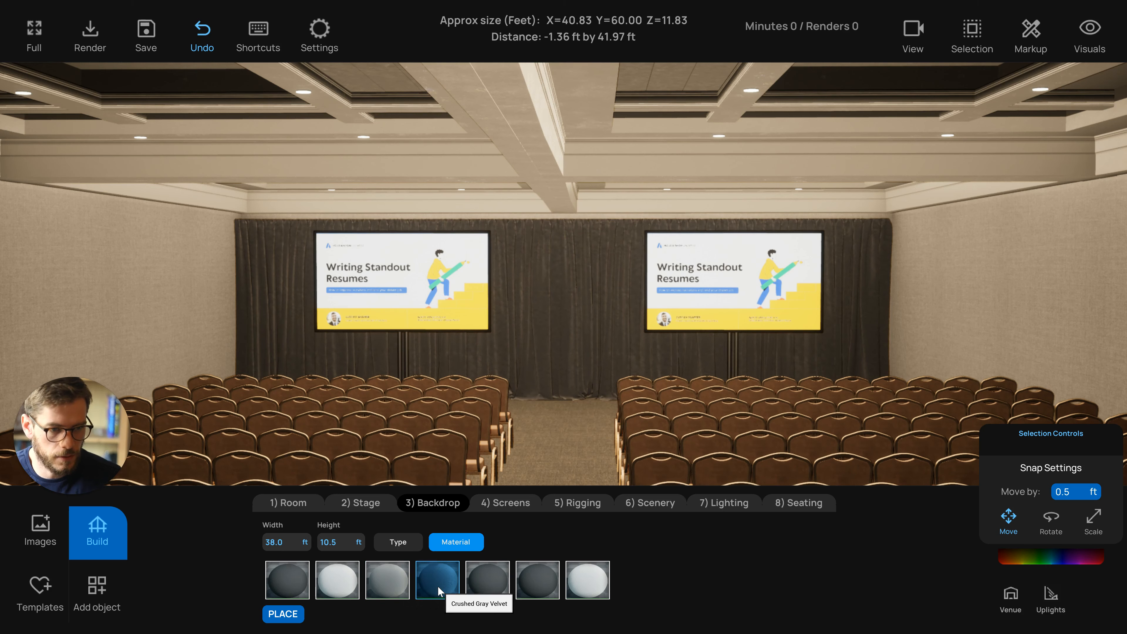
left_click_drag(585, 399, 572, 403)
scroll(586, 404, "up", 1)
scroll(581, 404, "down", 1)
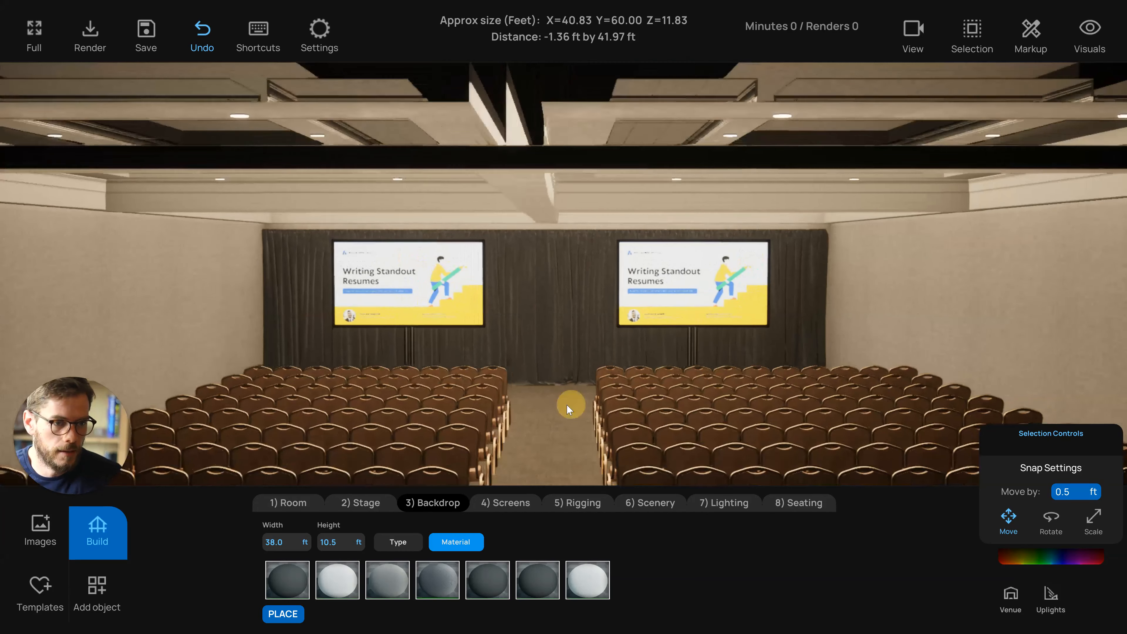
Open the lighting section and place a row of 6 uplights along the backdrop
left_click(511, 503)
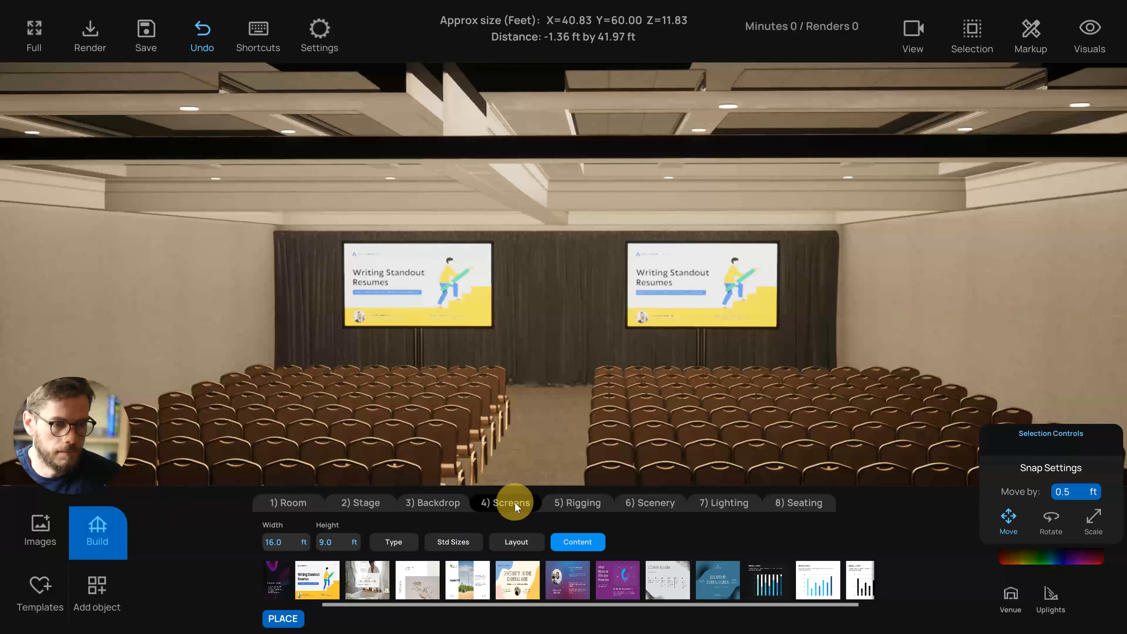
left_click(567, 502)
left_click(640, 506)
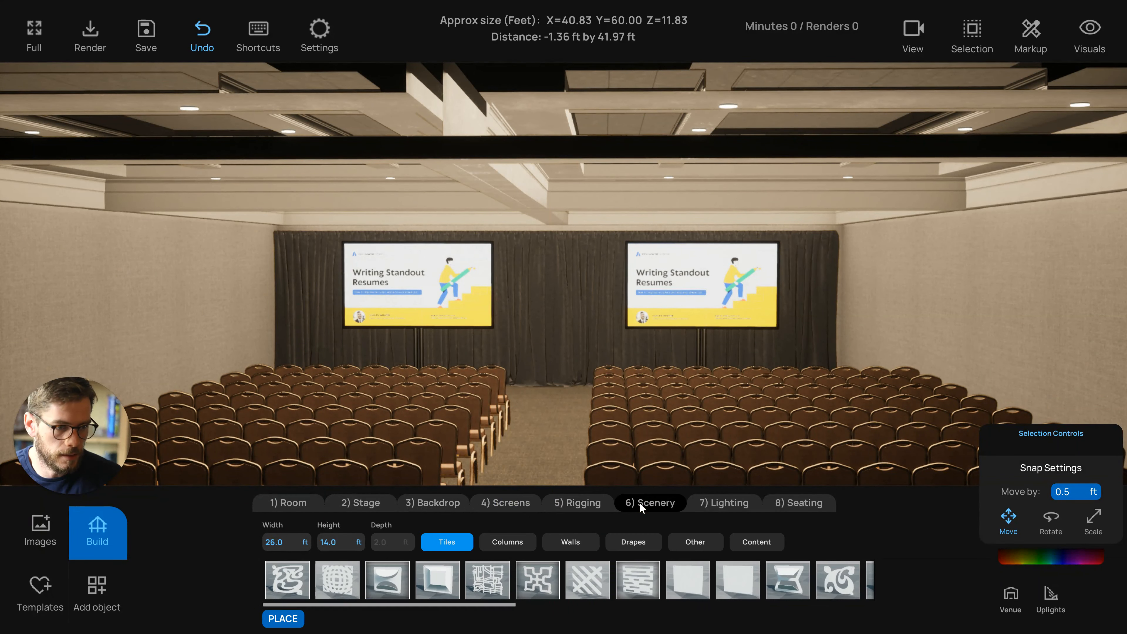
left_click(716, 502)
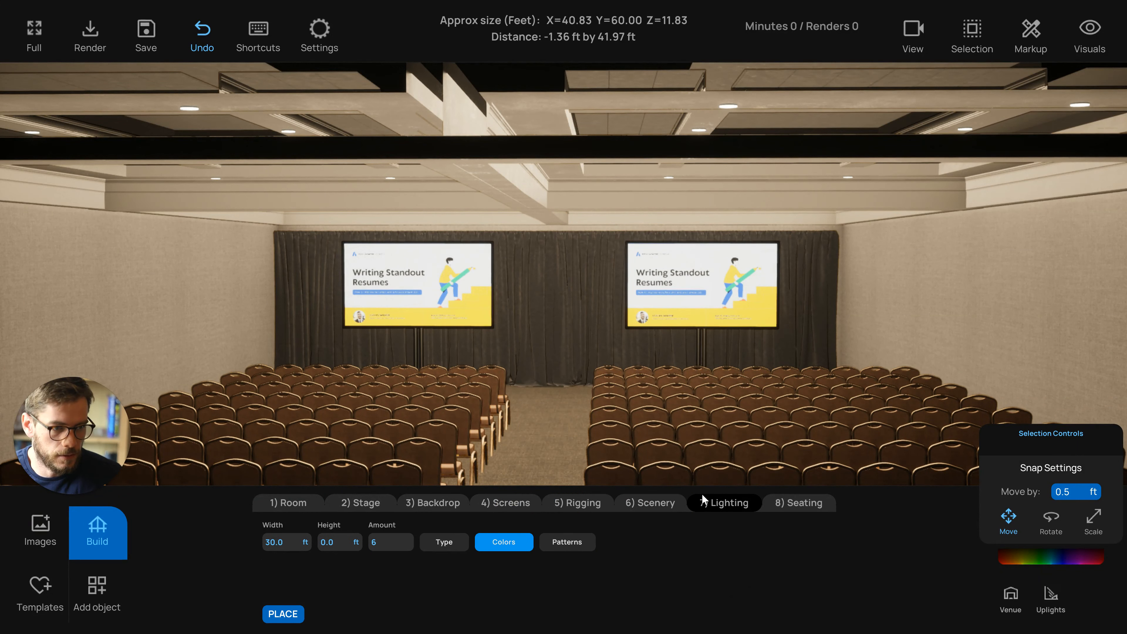
left_click_drag(570, 445, 570, 503)
left_click(453, 541)
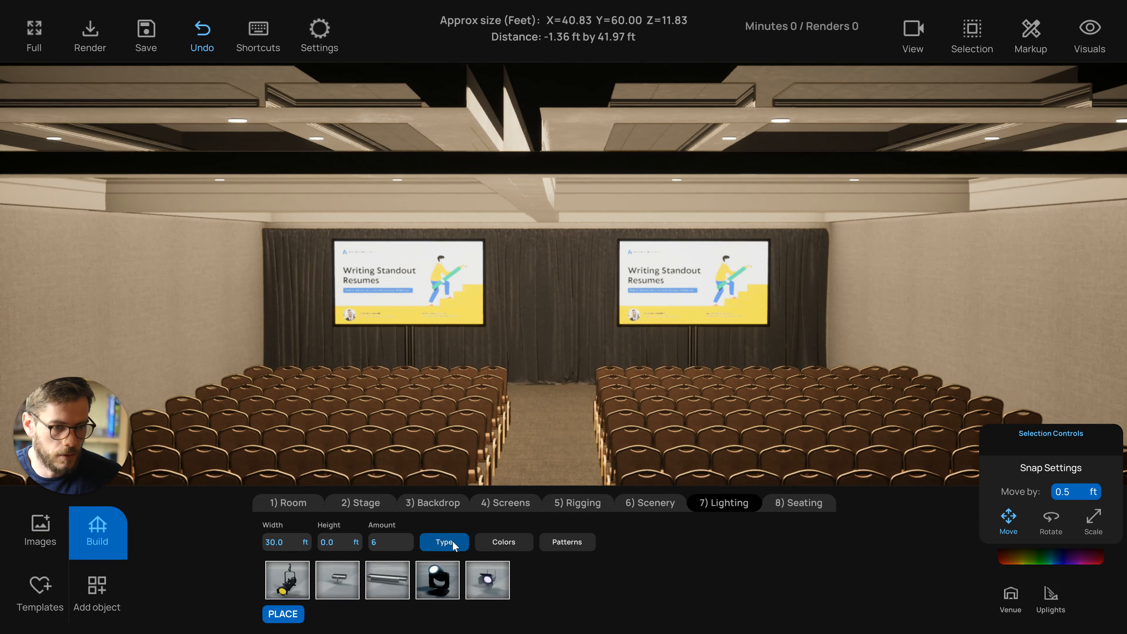
left_click(541, 438)
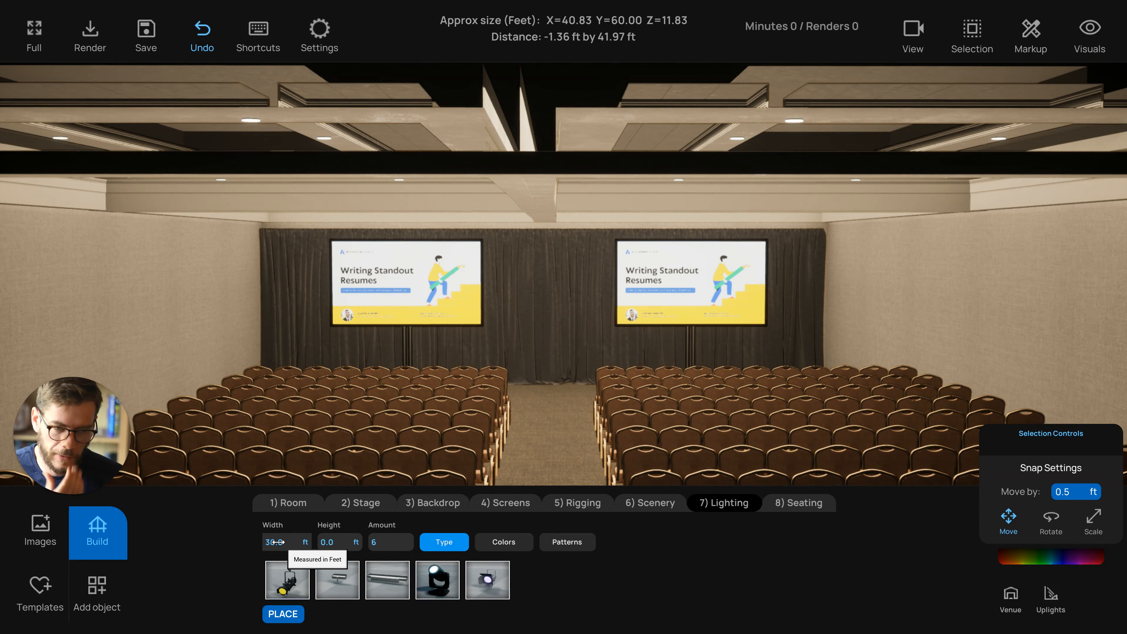
left_click(323, 575)
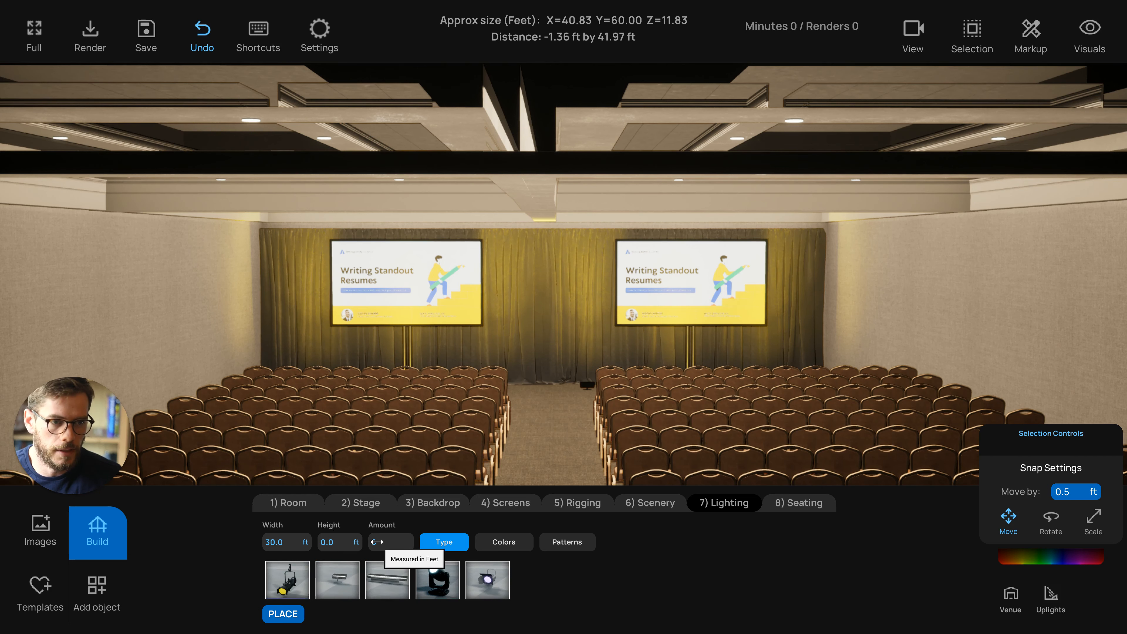
type("6")
Set the uplight row width to 30 ft after trying 35 ft
left_click_drag(439, 453, 542, 316)
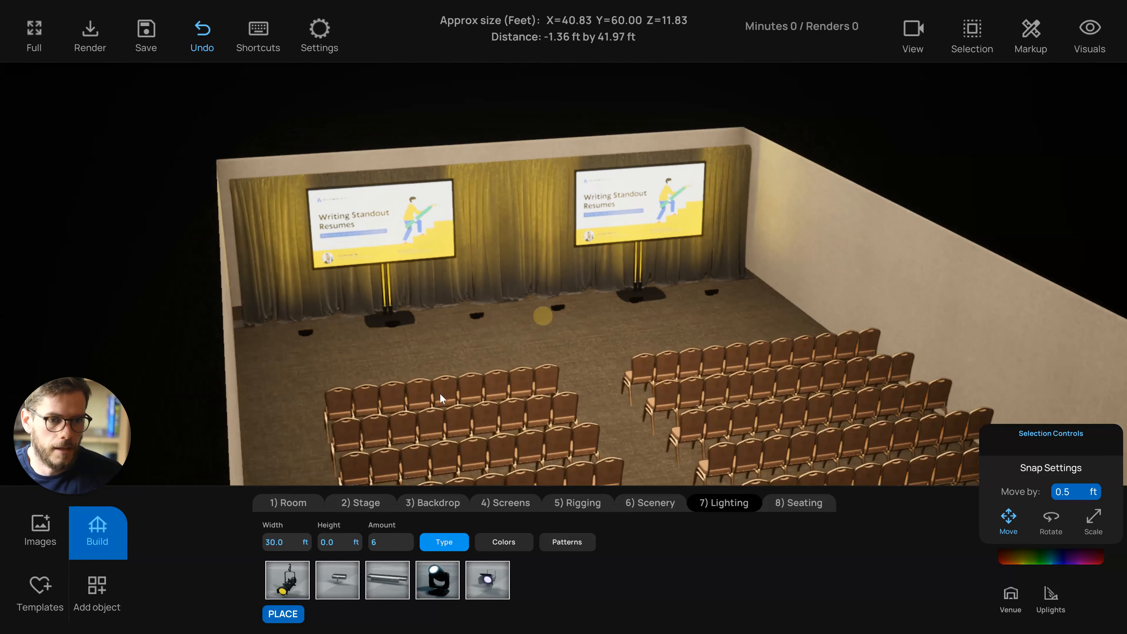
double_click(280, 542)
type("35")
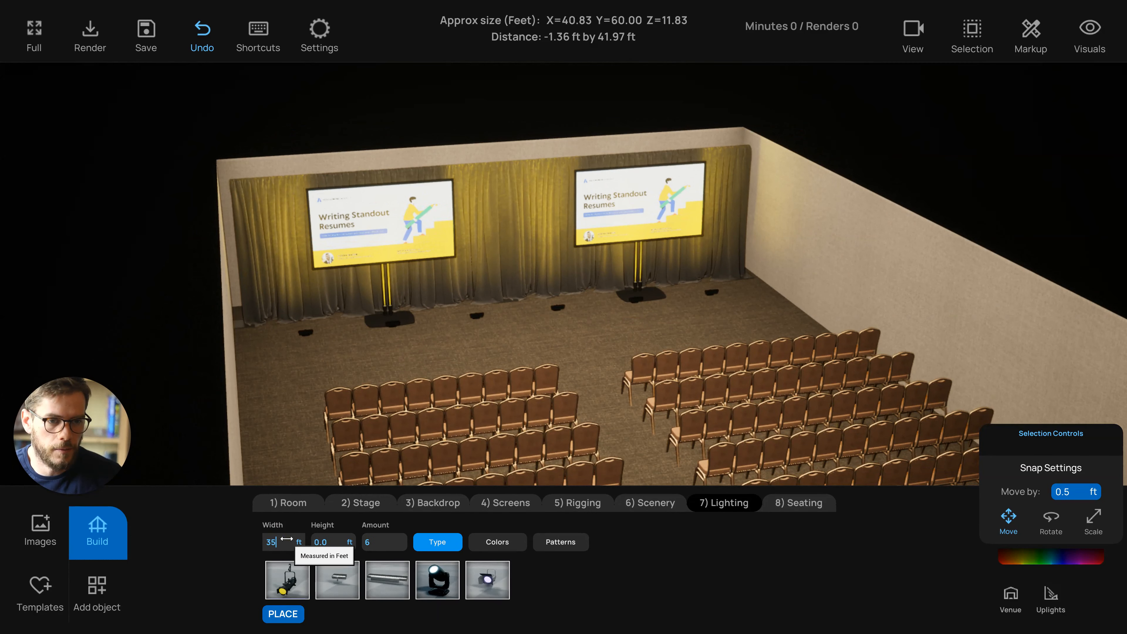
key("Return")
type("30")
key("Return")
Select the uplights together using Multi-Select and Group lock
left_click_drag(500, 330, 319, 318)
left_click(491, 310)
left_click(516, 340)
left_click(313, 321)
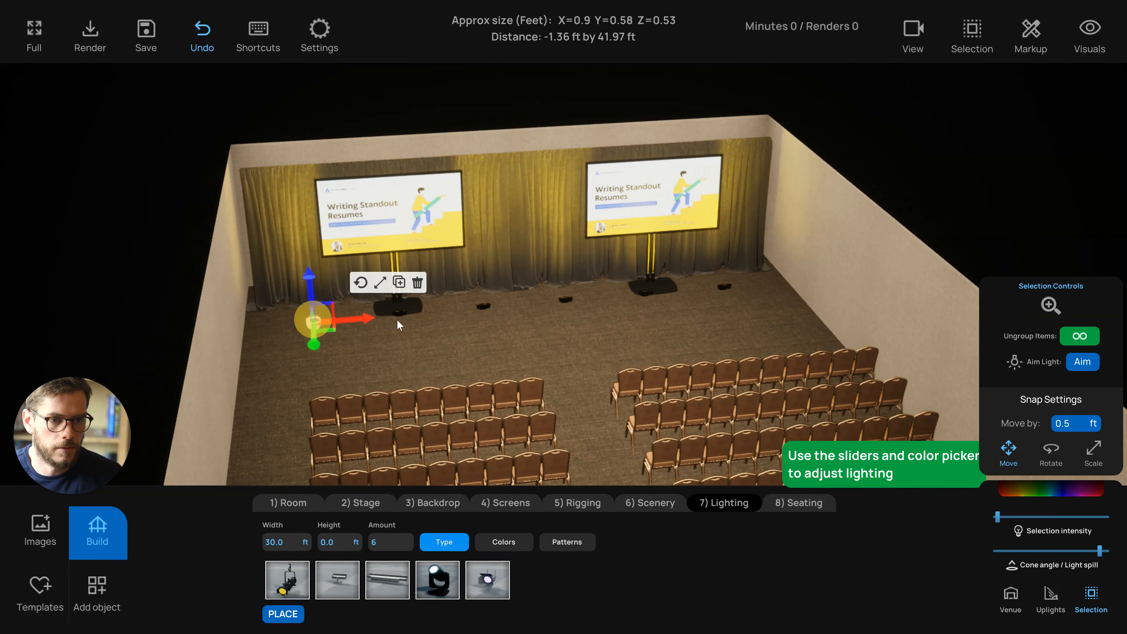
left_click(397, 312, "shift")
left_click(974, 35)
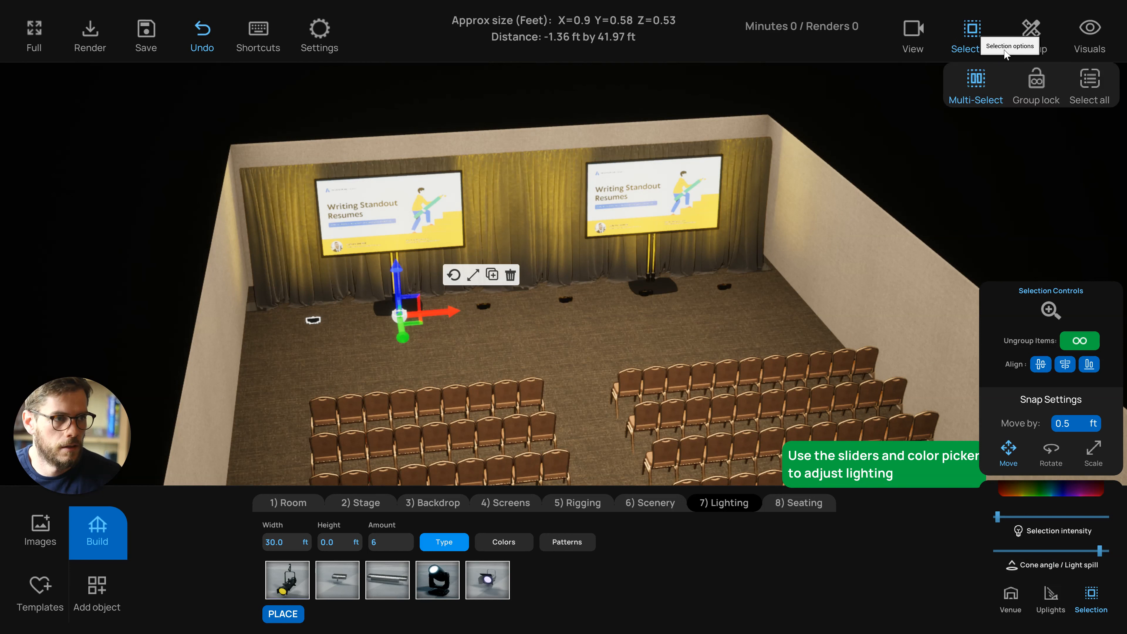
left_click(523, 340)
left_click(485, 306)
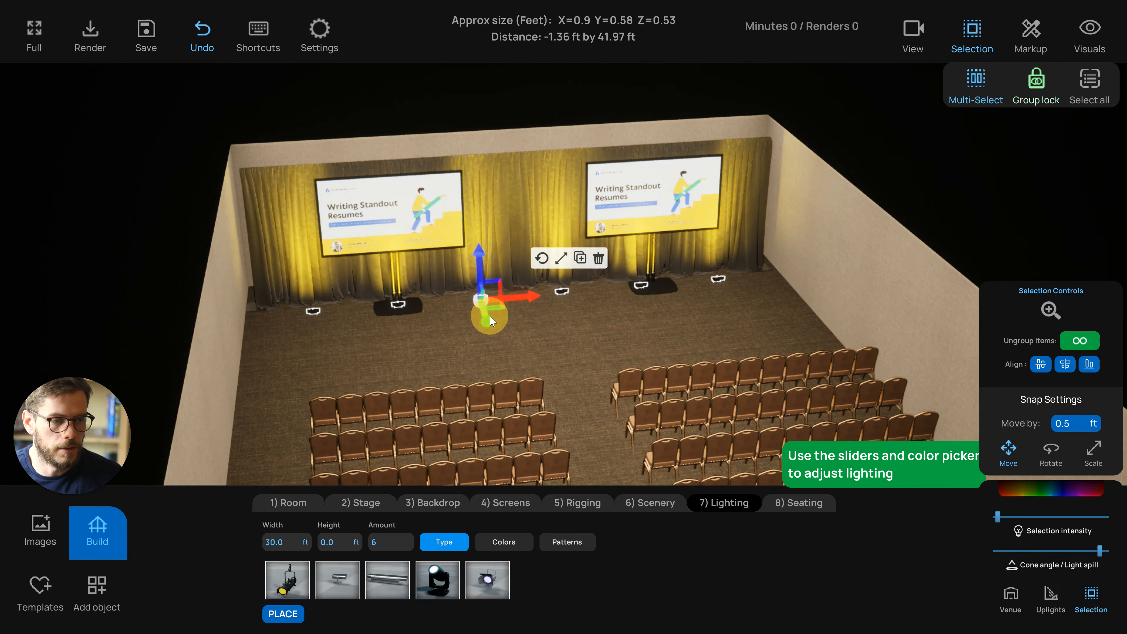
left_click_drag(490, 316, 489, 314)
right_click_drag(522, 349, 497, 309)
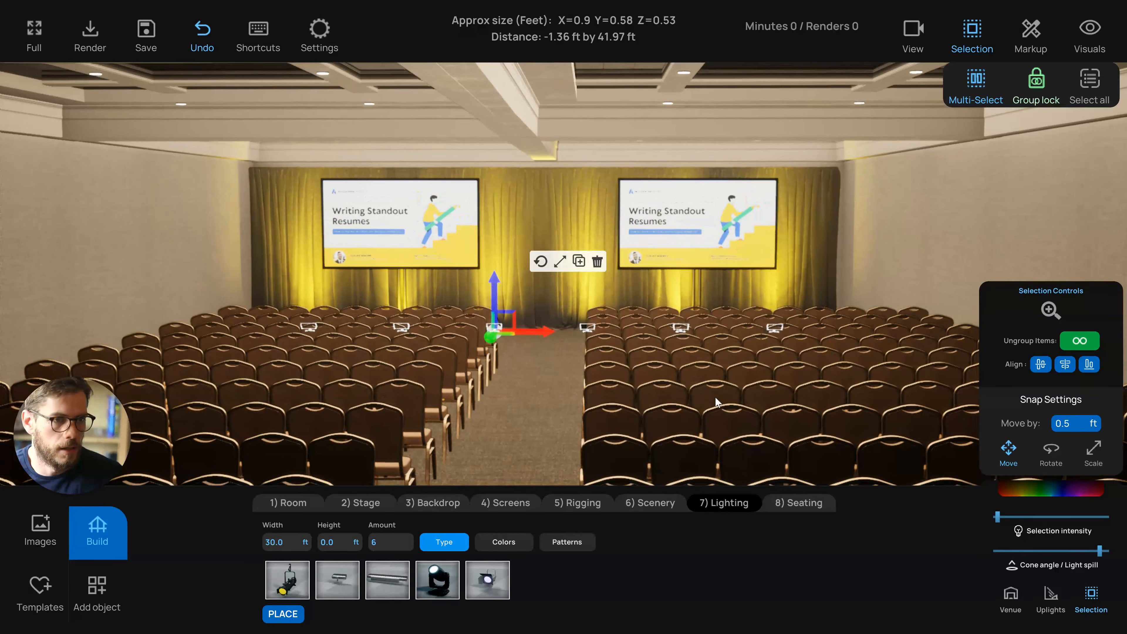
Raise the selected uplights' intensity slightly and lower the room lighting intensity
left_click_drag(998, 519, 1002, 517)
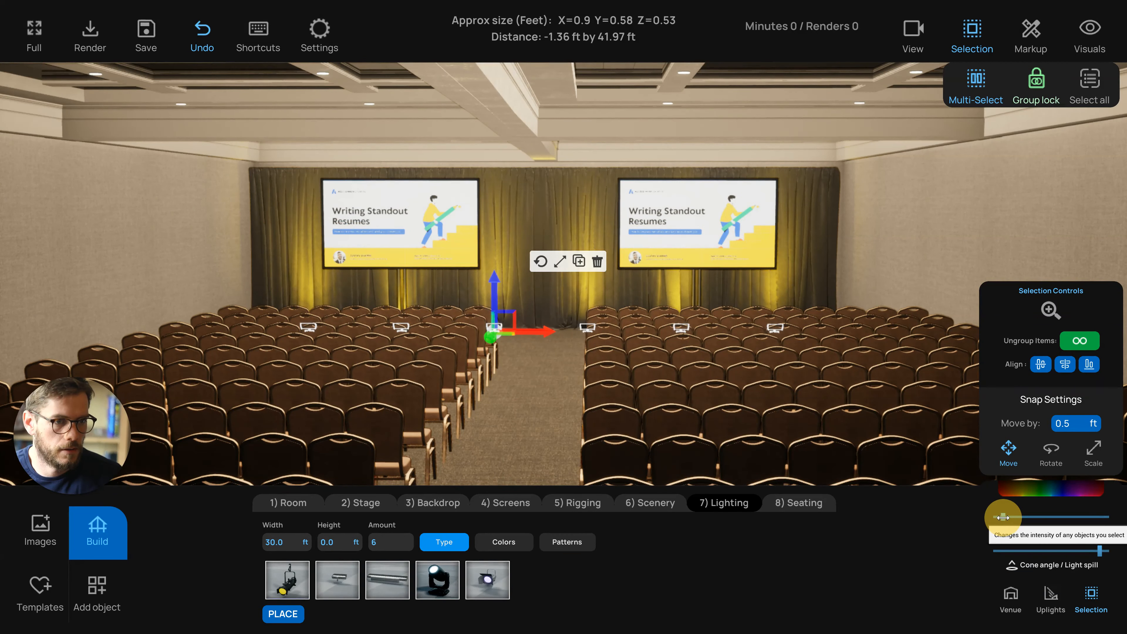
right_click_drag(536, 400, 537, 402)
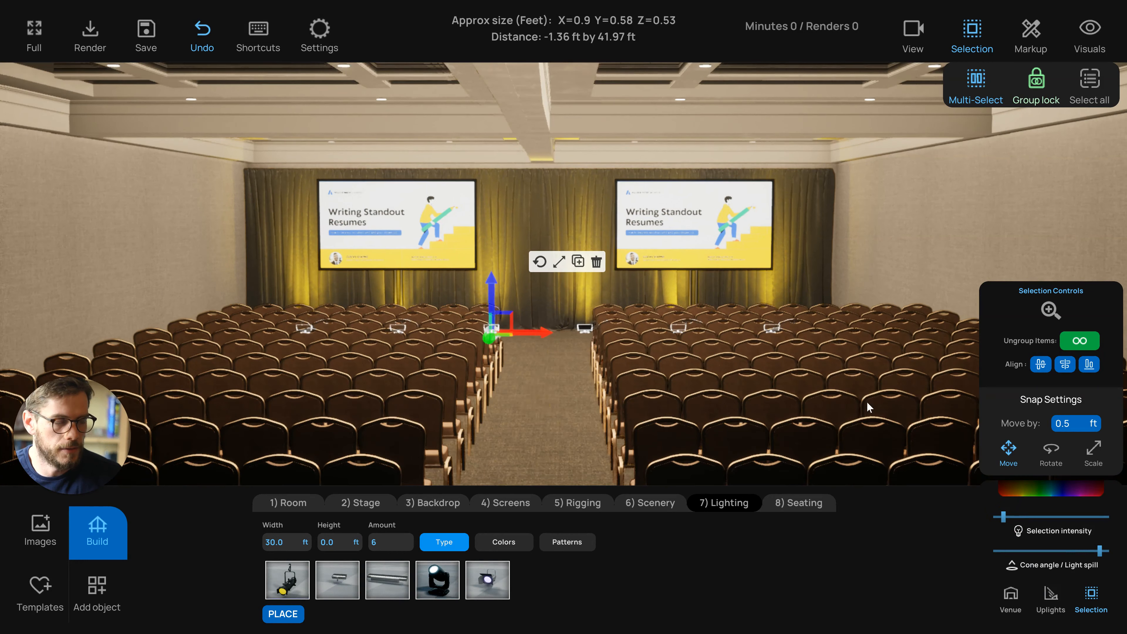
left_click(1001, 596)
left_click_drag(1002, 482, 997, 481)
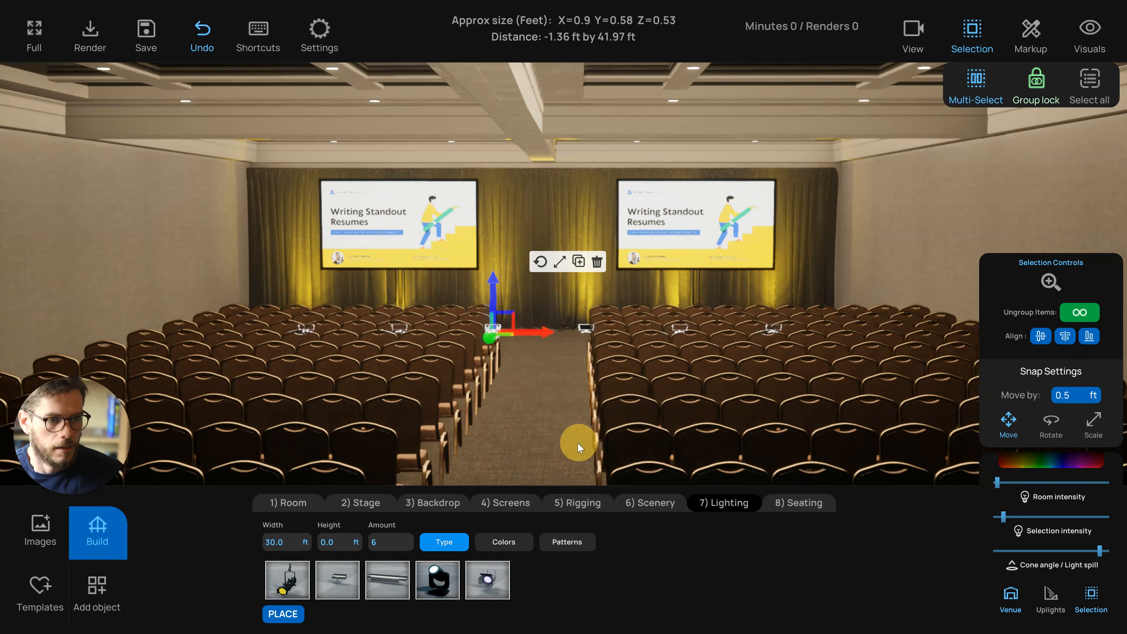
right_click_drag(577, 442, 508, 413)
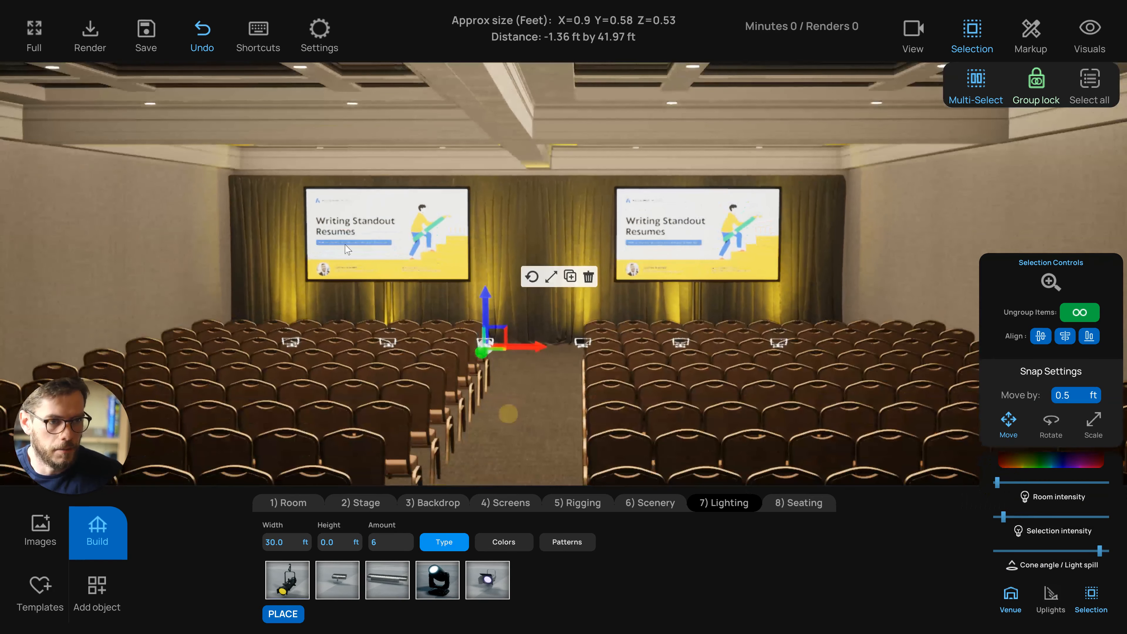
right_click_drag(496, 308, 518, 365)
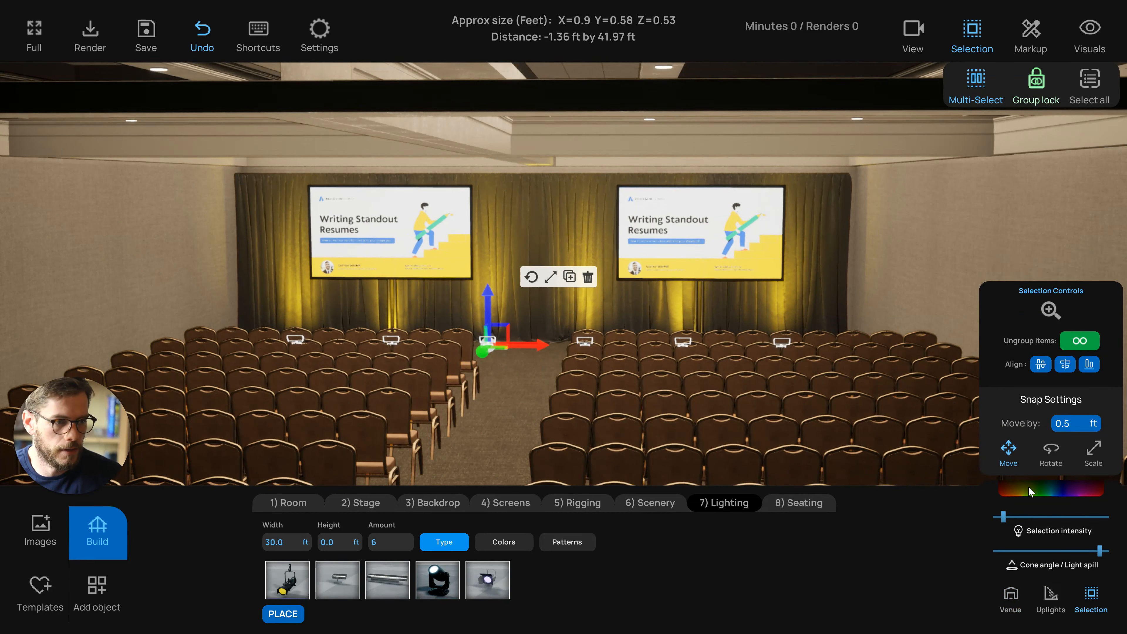
Change the uplights' color to blue (hex sRGB 0075FF) and close the color picker
left_click(1055, 485)
mouse_move(922, 407)
left_mouse_down()
mouse_move(921, 383)
mouse_move(915, 391)
left_mouse_up()
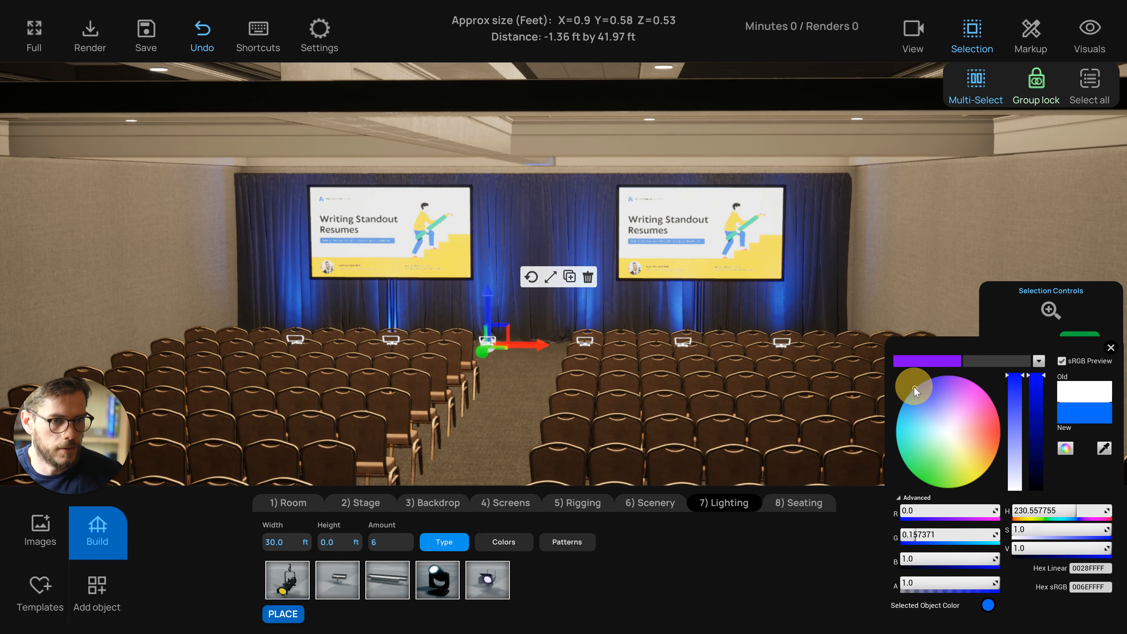
left_click_drag(541, 327, 555, 326)
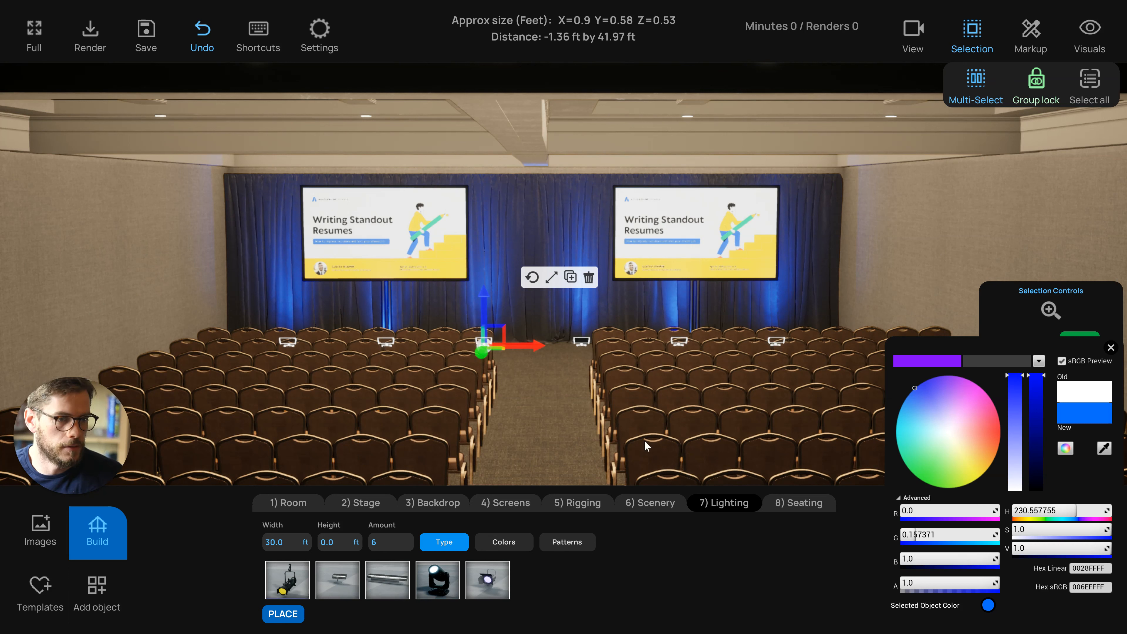
left_click(912, 390)
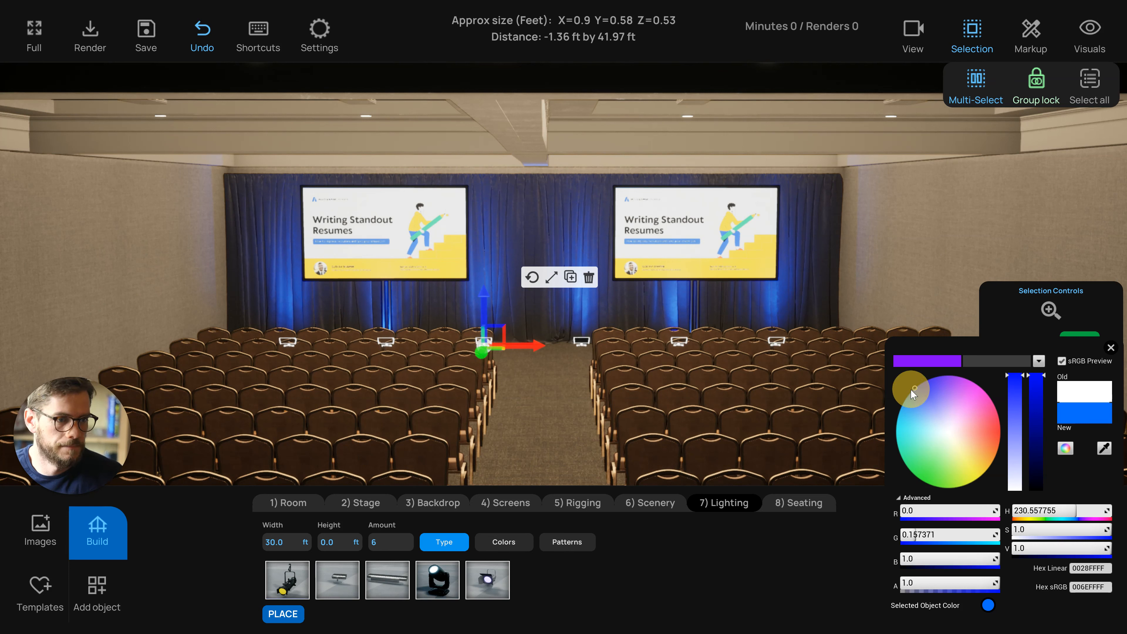
left_click_drag(917, 395, 913, 389)
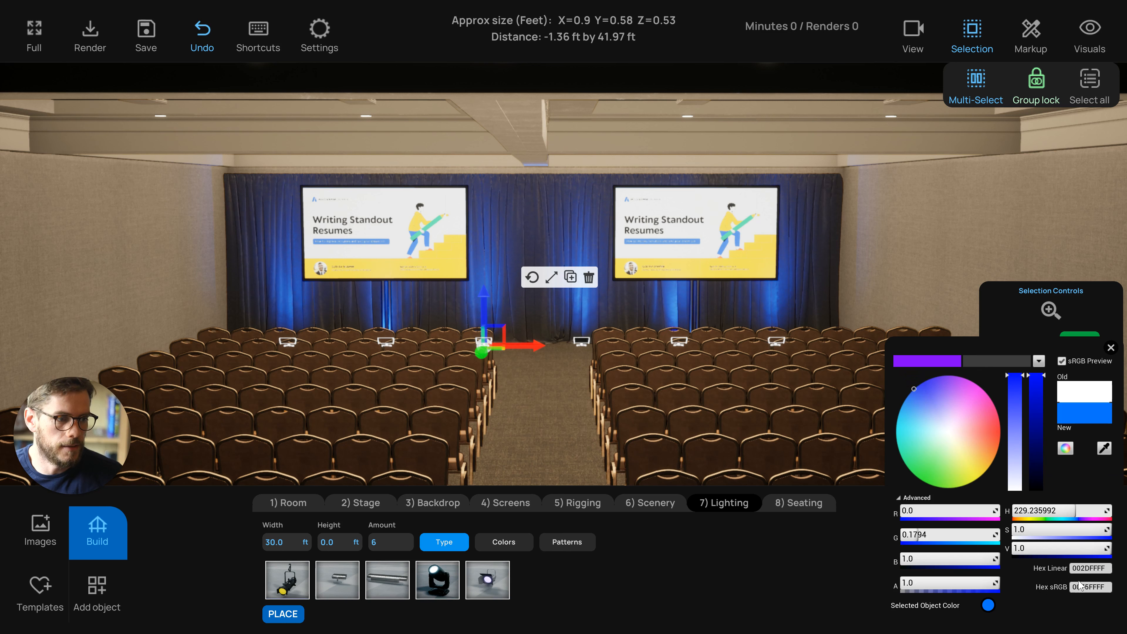
left_click(1111, 348)
left_click(564, 437)
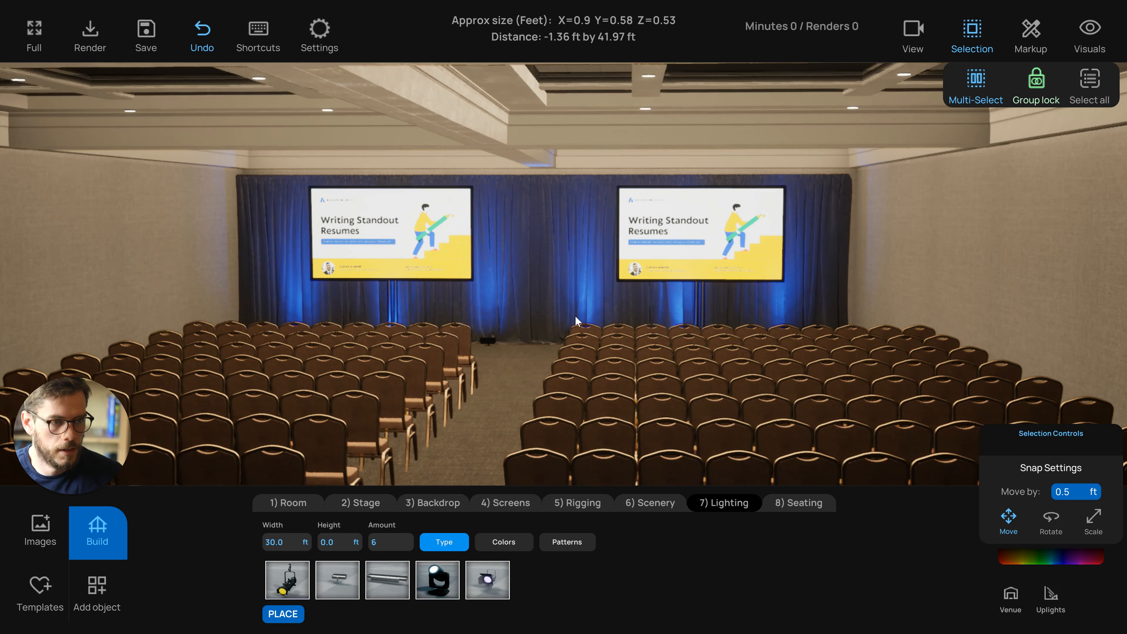
Add a female presenter figure from the People library, placing her in the center aisle in front of the screens
scroll(575, 316, "up", 2)
left_click_drag(466, 341, 489, 338)
scroll(488, 337, "down", 2)
left_click_drag(543, 392, 529, 415)
scroll(508, 405, "down", 3)
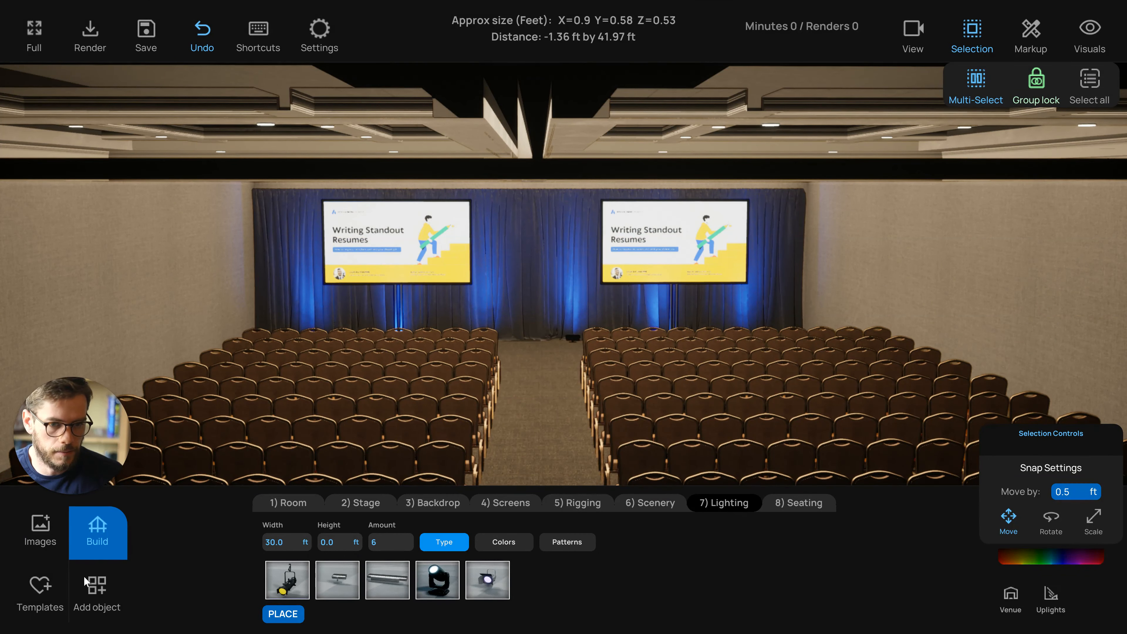
left_click(95, 586)
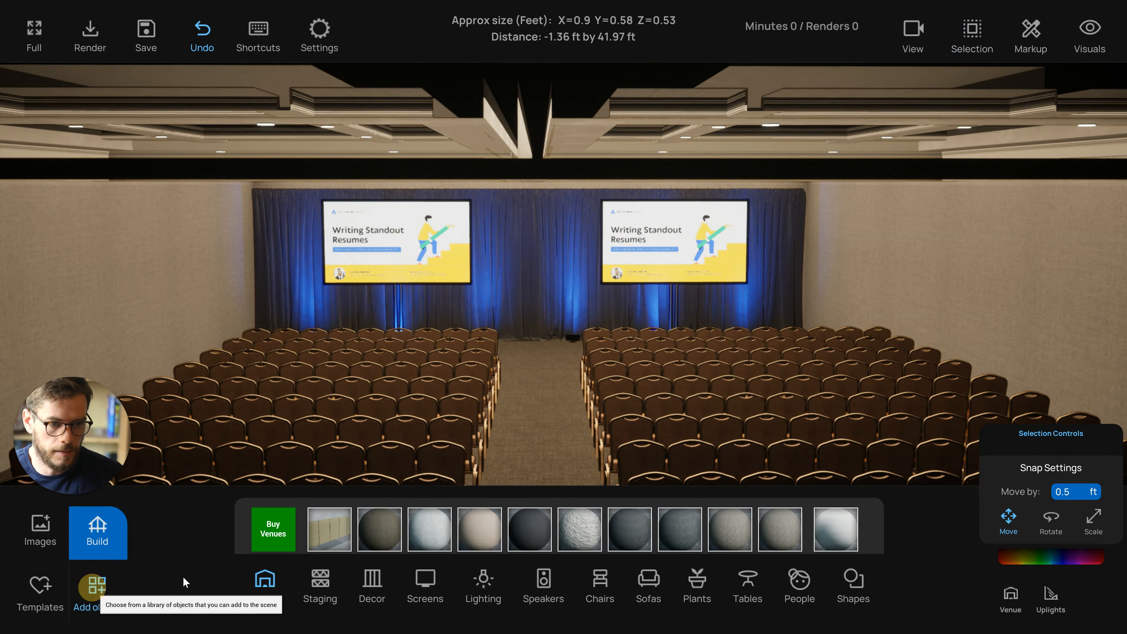
left_click(797, 582)
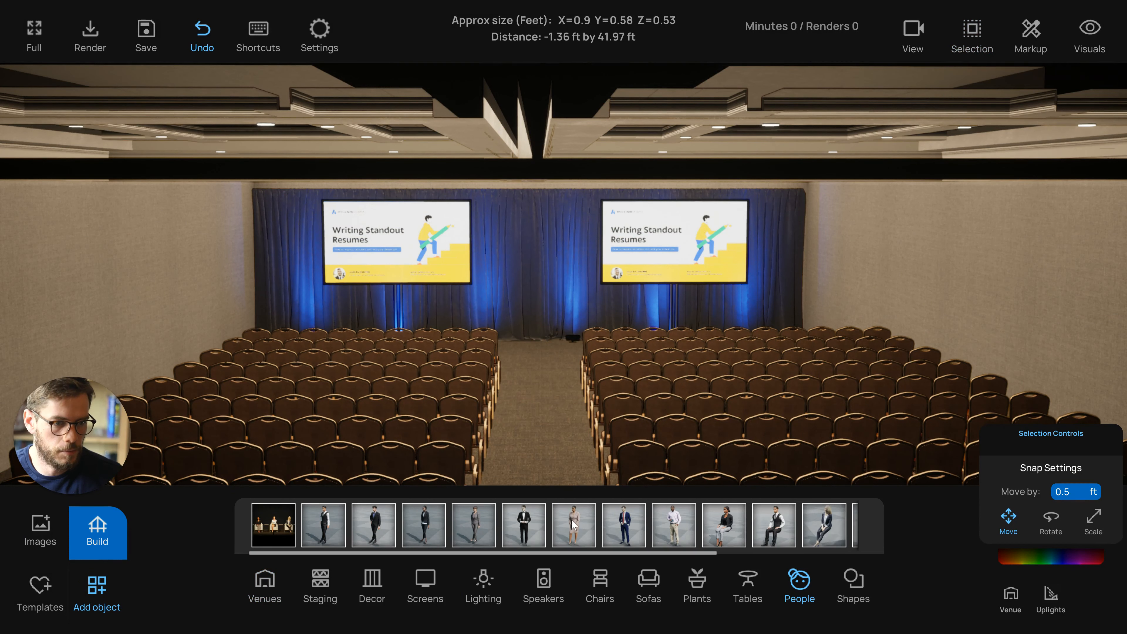
left_click_drag(572, 519, 540, 361)
left_click(542, 408)
left_click_drag(544, 414, 522, 403)
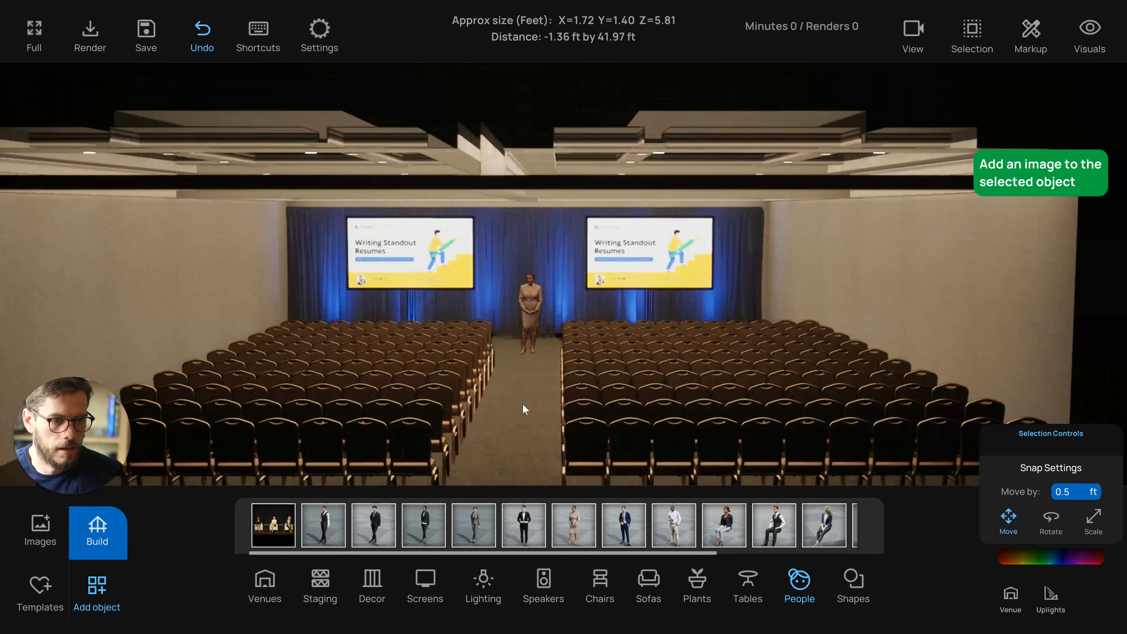
Switch to top view and measure the length of the center aisle
key("t")
scroll(540, 414, "down", 4)
left_click_drag(554, 446, 534, 358)
left_click_drag(411, 163, 671, 449)
scroll(613, 340, "down", 3)
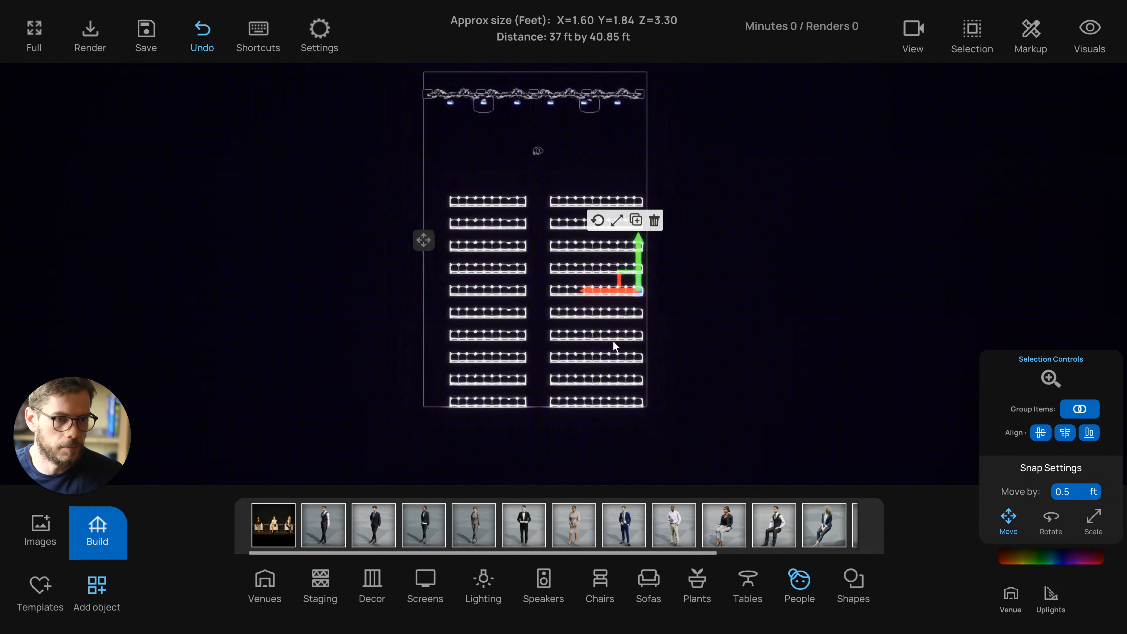
left_click_drag(651, 277, 650, 252)
left_click(560, 258)
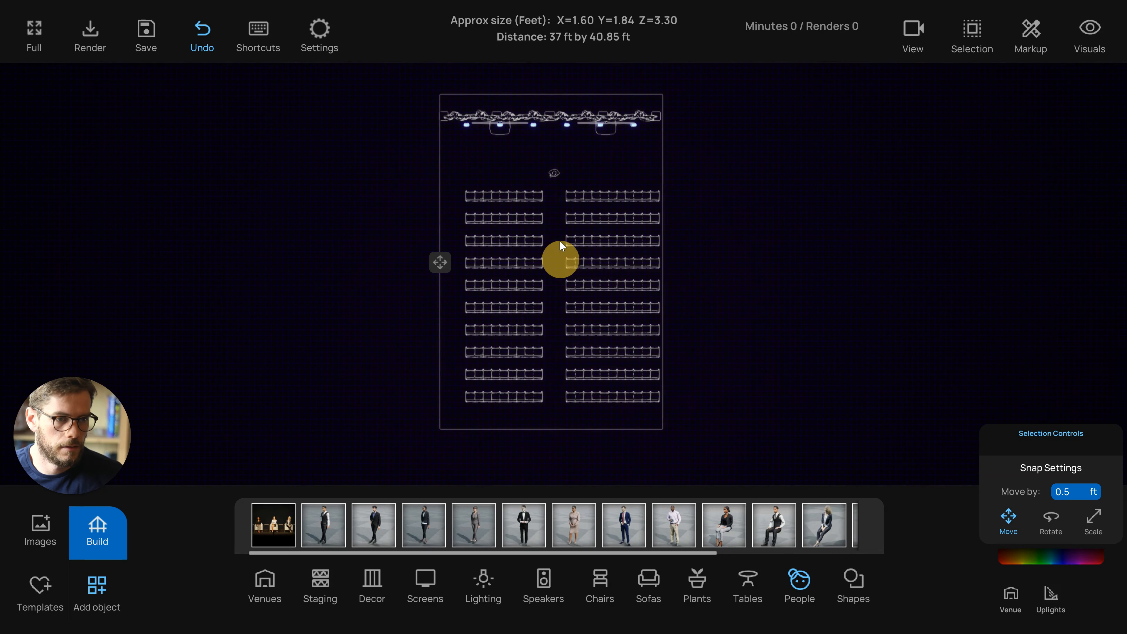
left_click_drag(560, 188, 570, 408)
key("Delete")
scroll(551, 309, "up", 5)
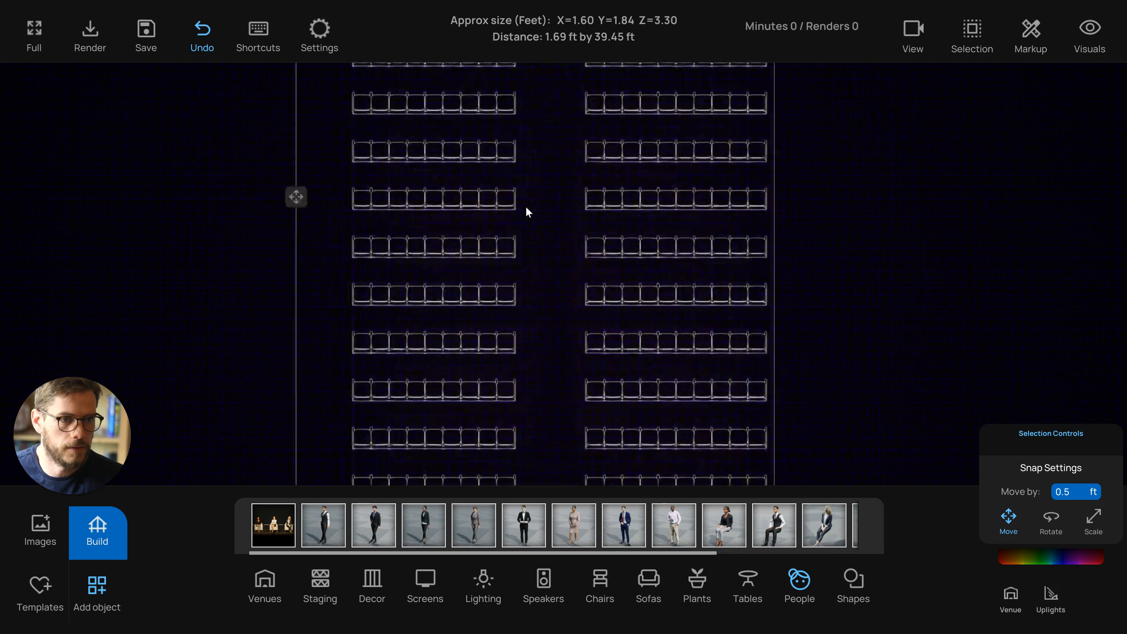
Measure the center aisle's width and the distance between the presenter and the front seating rows
left_click_drag(518, 200, 585, 202)
scroll(543, 264, "down", 5)
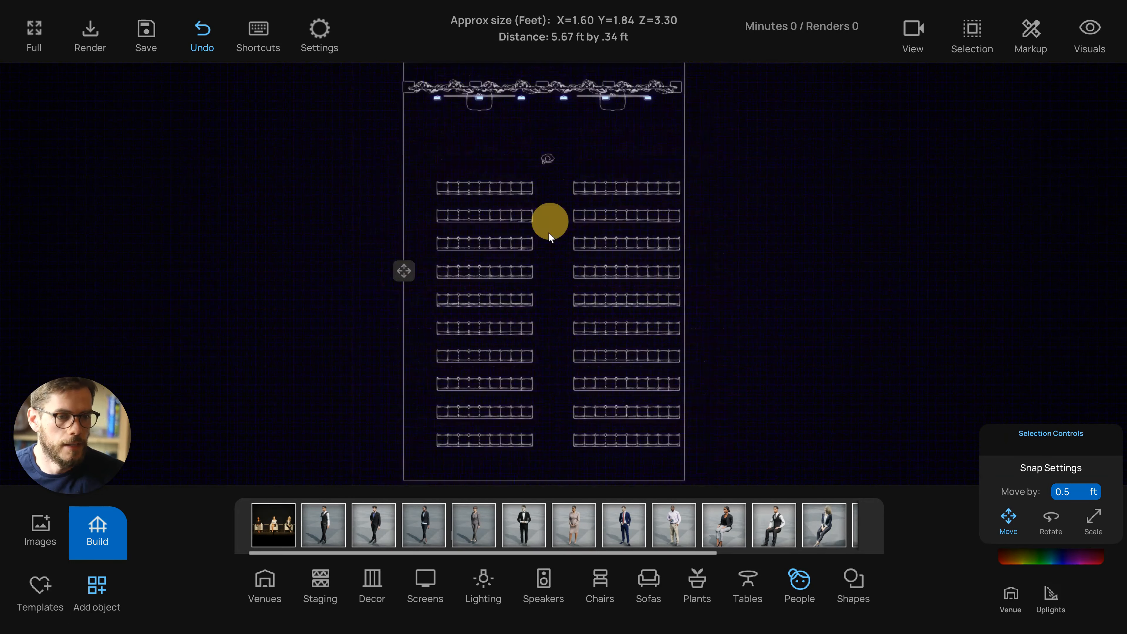
right_click_drag(549, 232, 537, 215)
right_click_drag(518, 362, 498, 385)
scroll(544, 184, "up", 1)
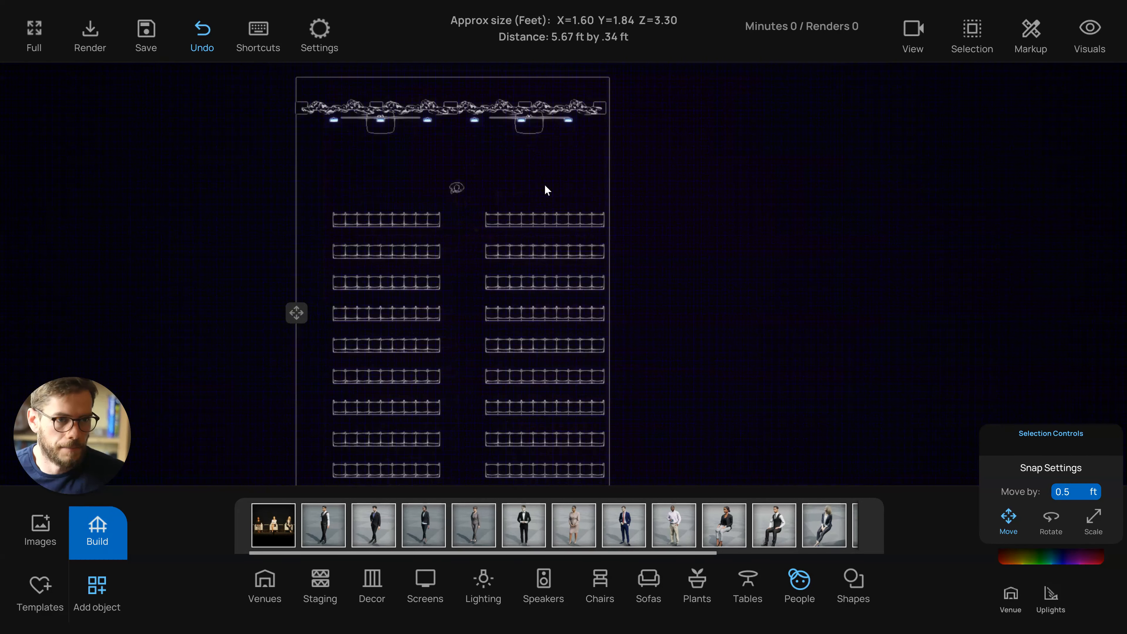
scroll(544, 184, "up", 2)
left_click(549, 166)
left_click_drag(575, 192, 535, 171)
left_click(535, 172)
right_click_drag(518, 179, 556, 196)
right_click_drag(531, 332, 524, 251)
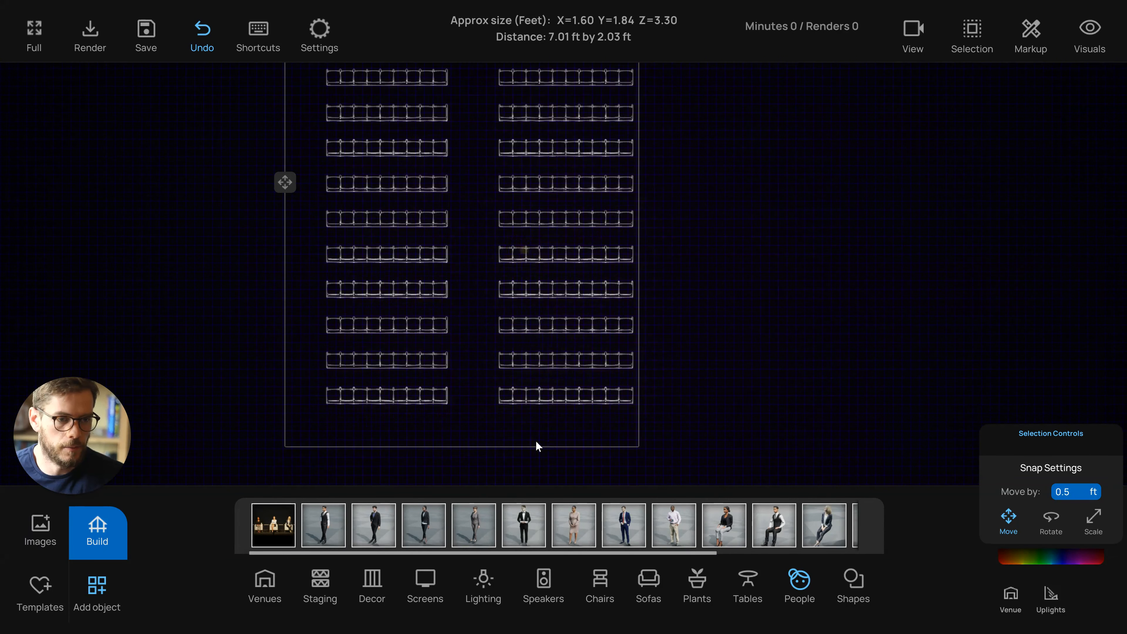
right_click_drag(507, 289, 504, 371)
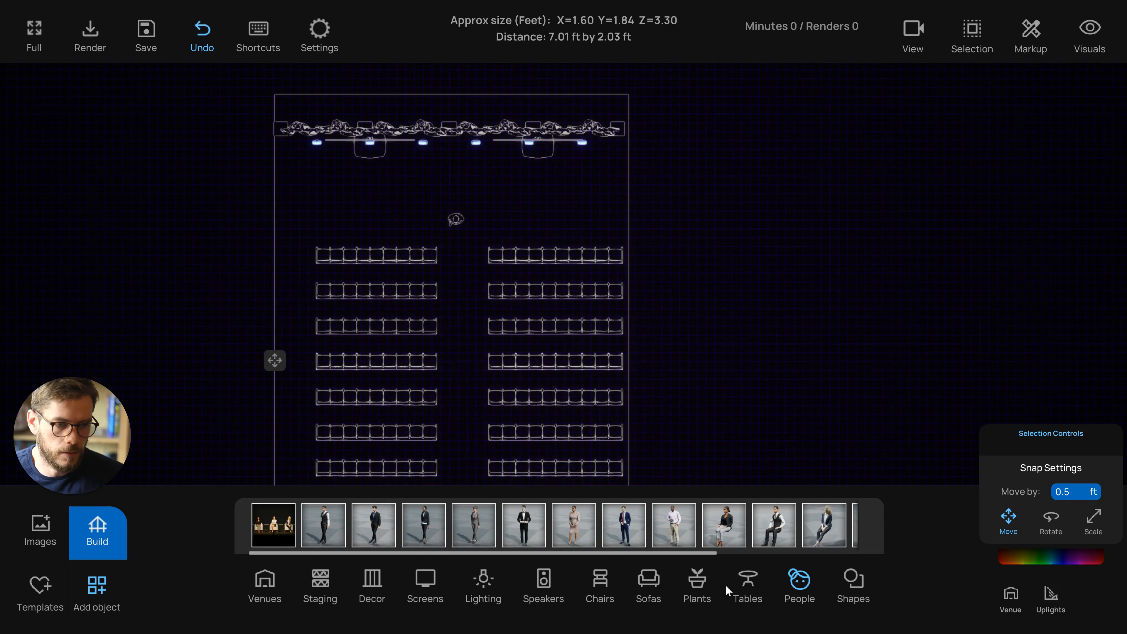
Add a Banquet Crescent Round of 6 Dinner Setup table in front of the right screen
left_click(756, 585)
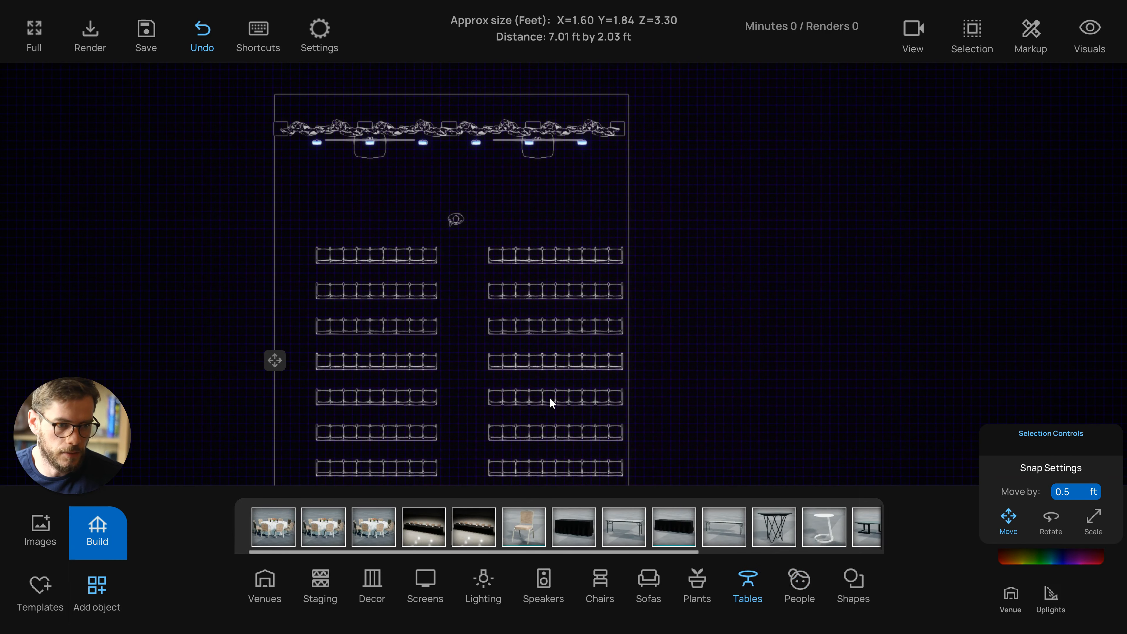
left_click(411, 464)
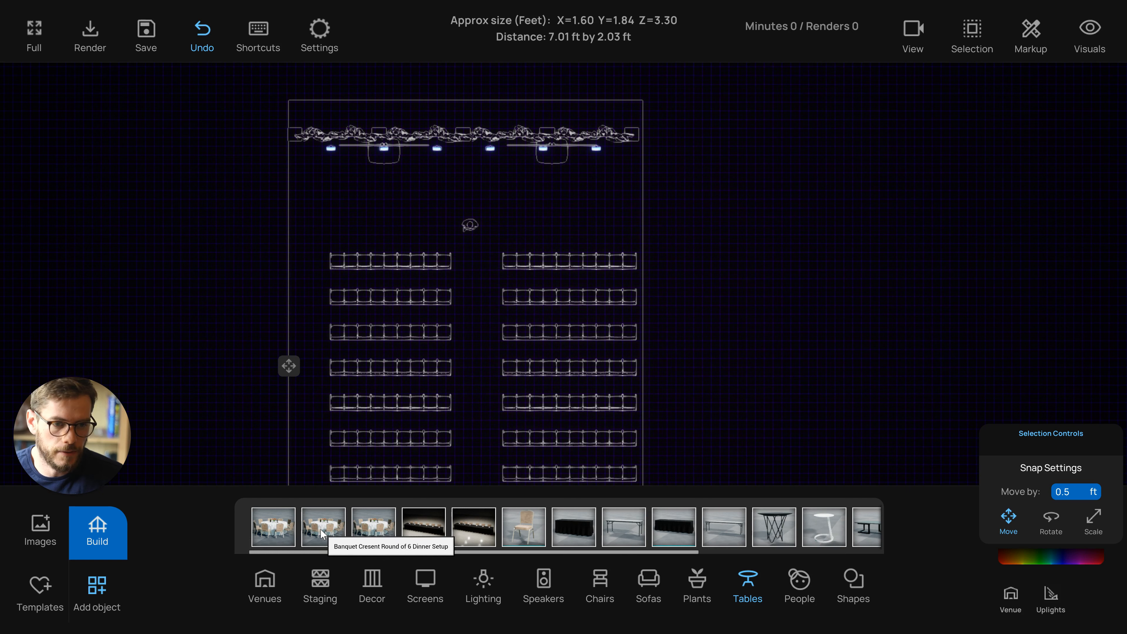
left_click_drag(329, 531, 378, 429)
left_click_drag(314, 527, 547, 257)
scroll(547, 221, "up", 3)
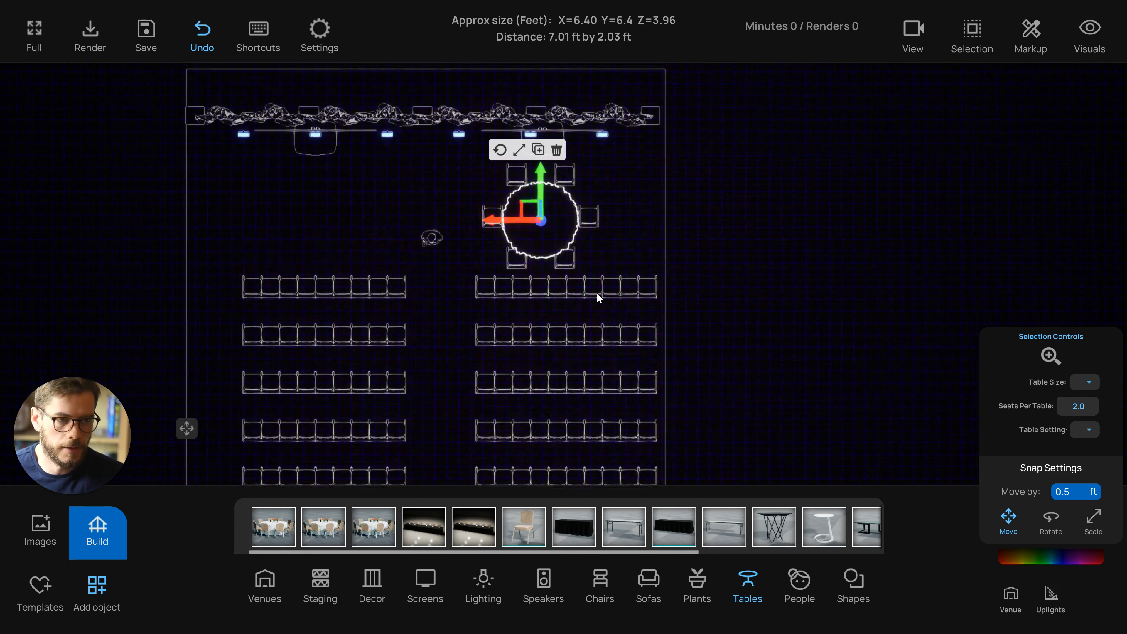
Set the round table's size to 5 ft and its seats per table to 0
key("1")
left_click(1049, 355)
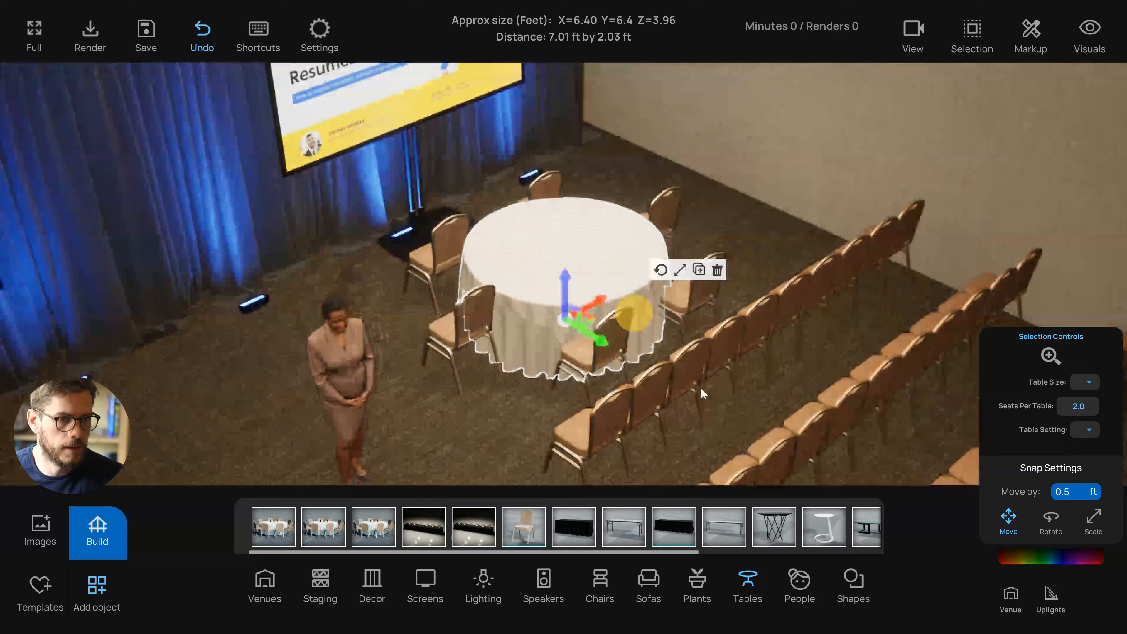
left_click_drag(701, 388, 606, 351)
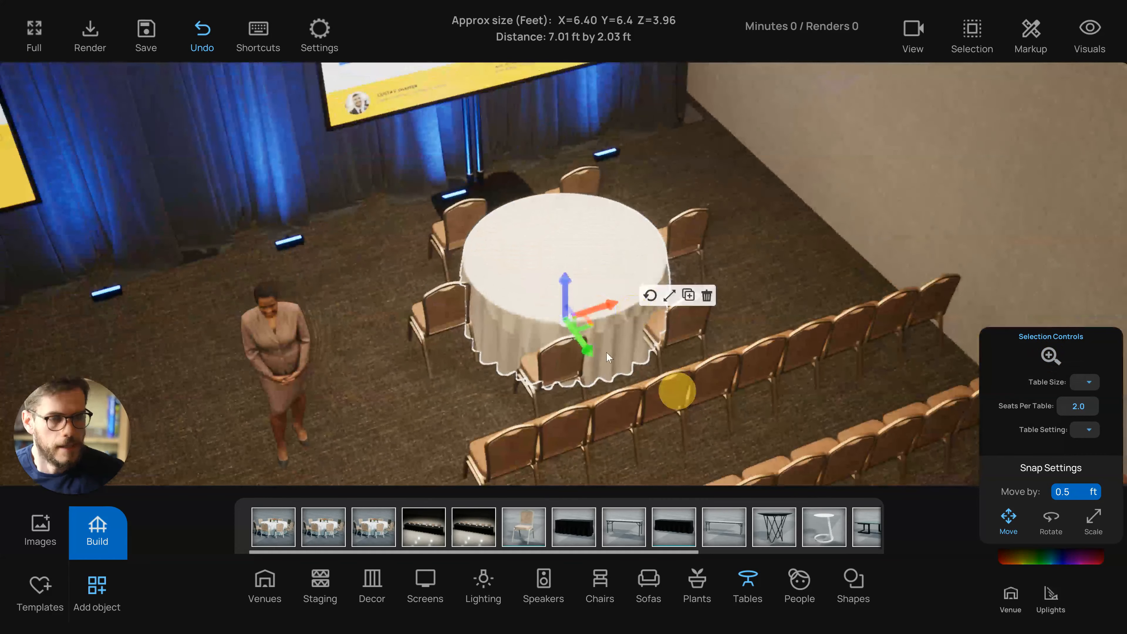
left_click(1089, 383)
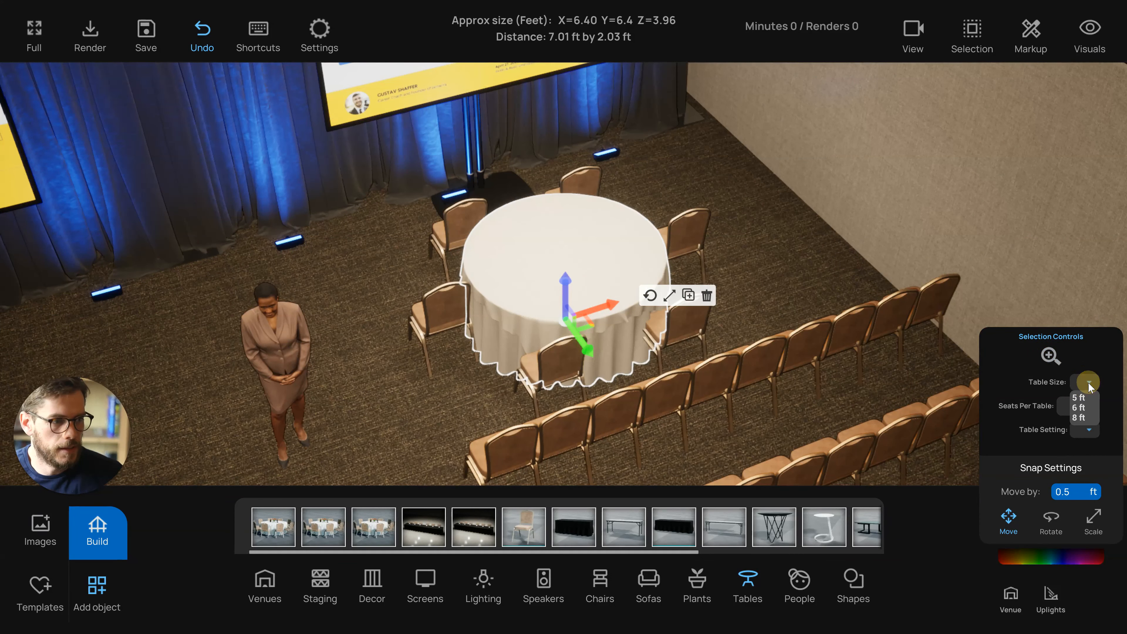
left_click(1080, 398)
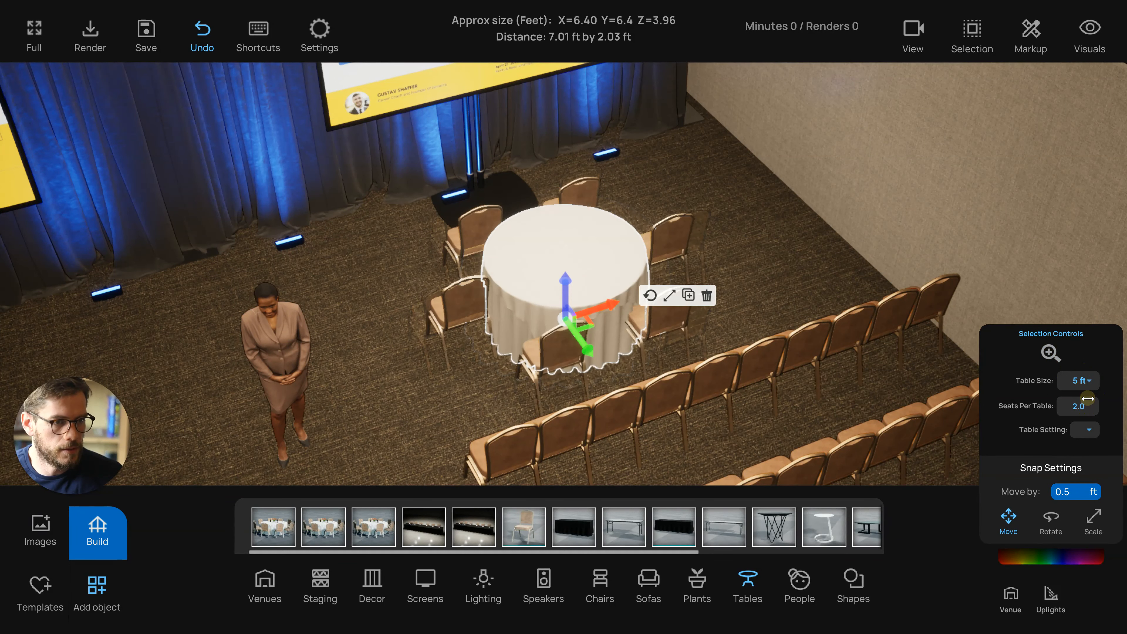
left_click(1083, 407)
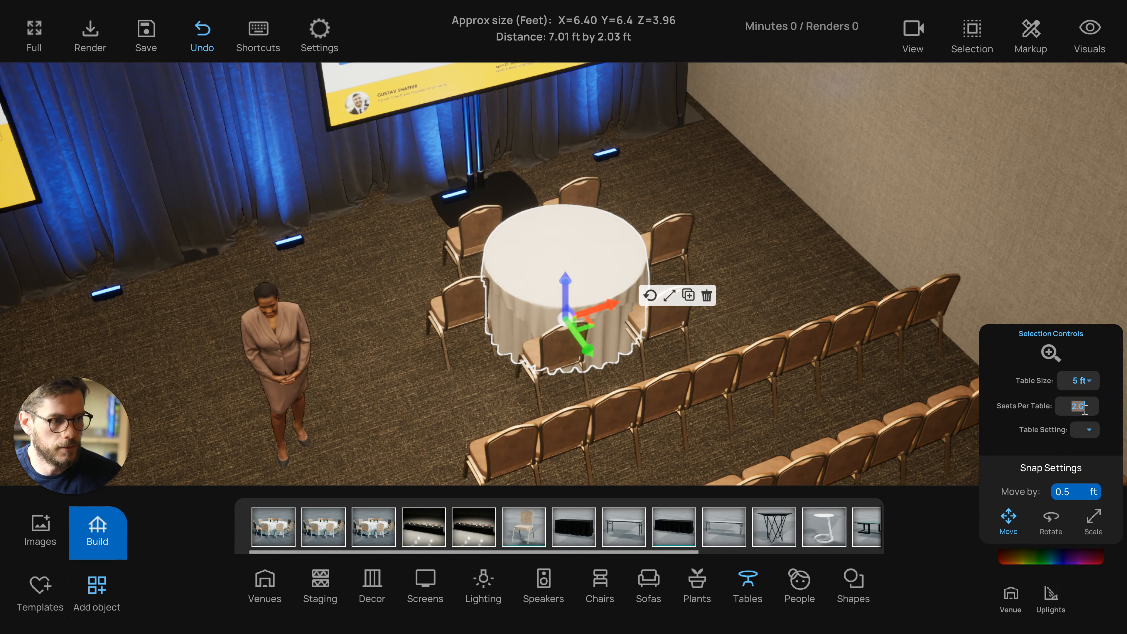
type("0")
key("Return")
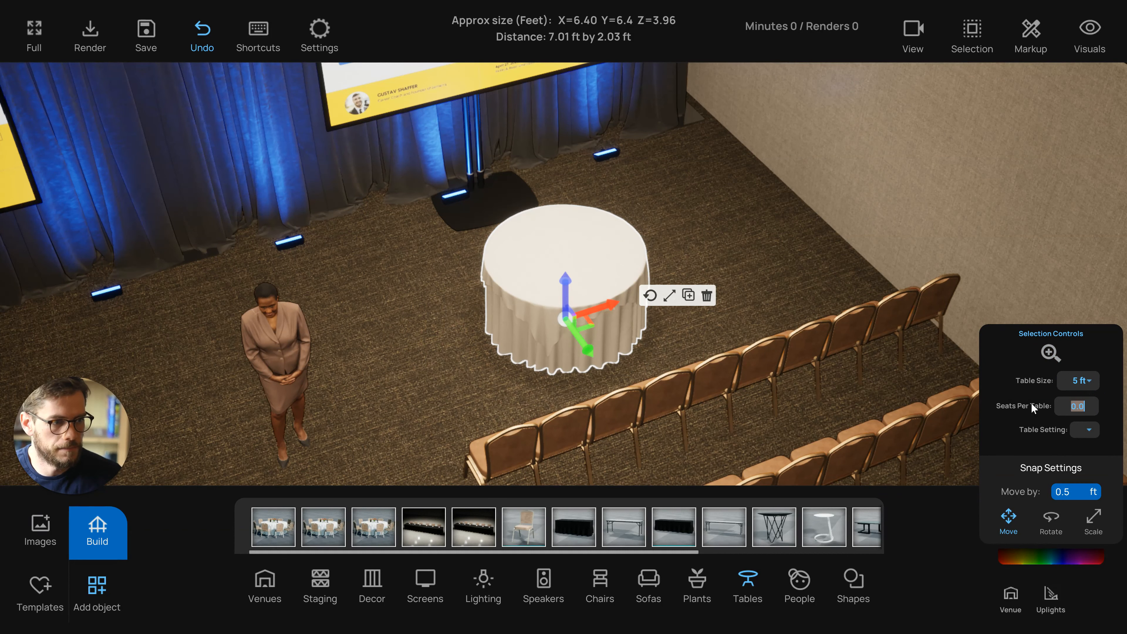
Change the table's color to black
left_click_drag(748, 260, 642, 322)
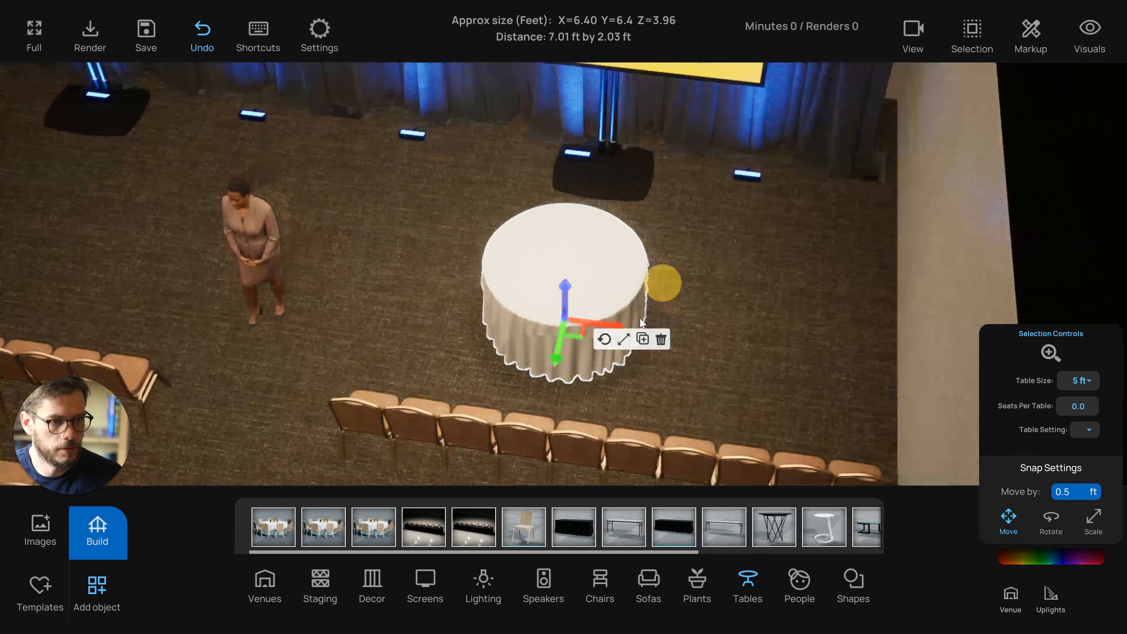
left_click(624, 341)
left_click_drag(550, 376, 535, 371)
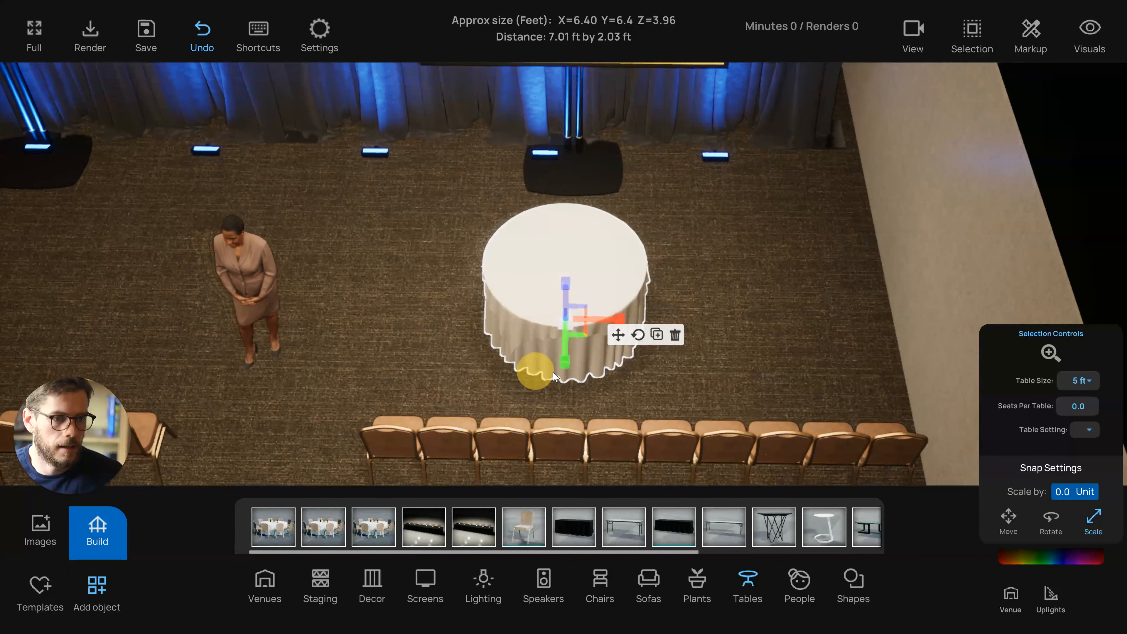
left_click(1058, 557)
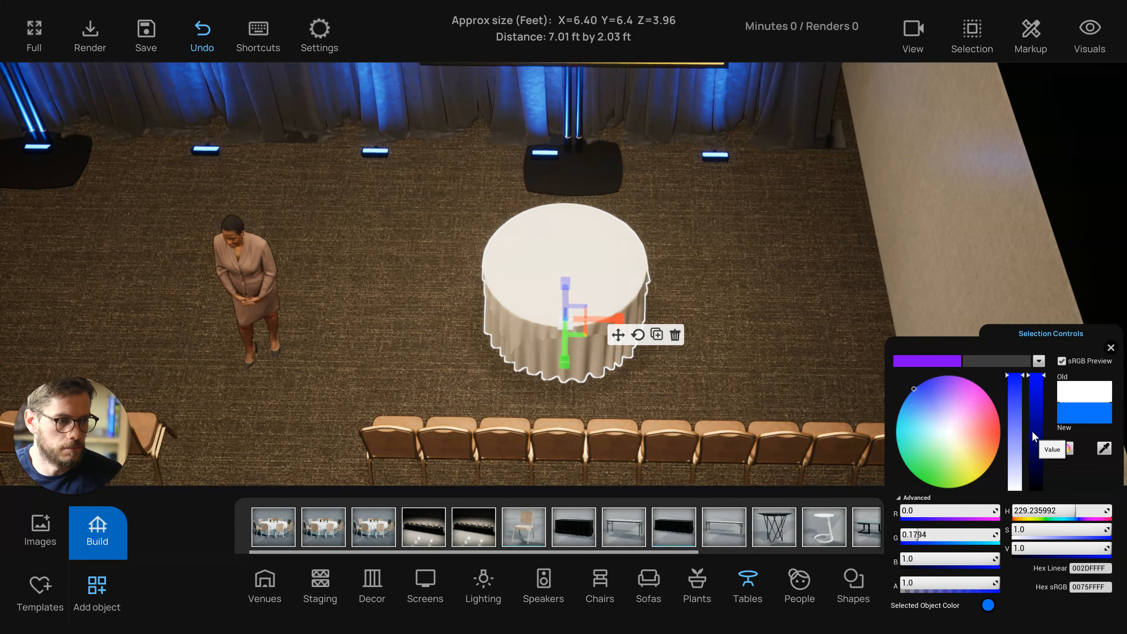
left_click(1036, 487)
left_click(1111, 349)
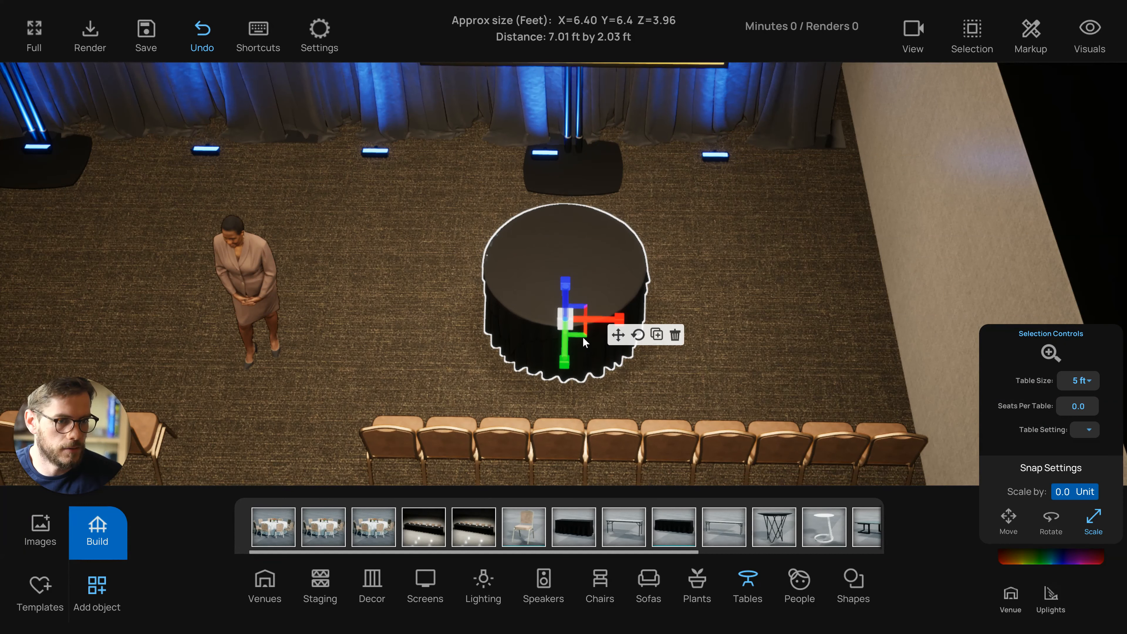
Scale the black table down into a narrow pedestal and position it in front of the right screen
left_click_drag(583, 338, 538, 287)
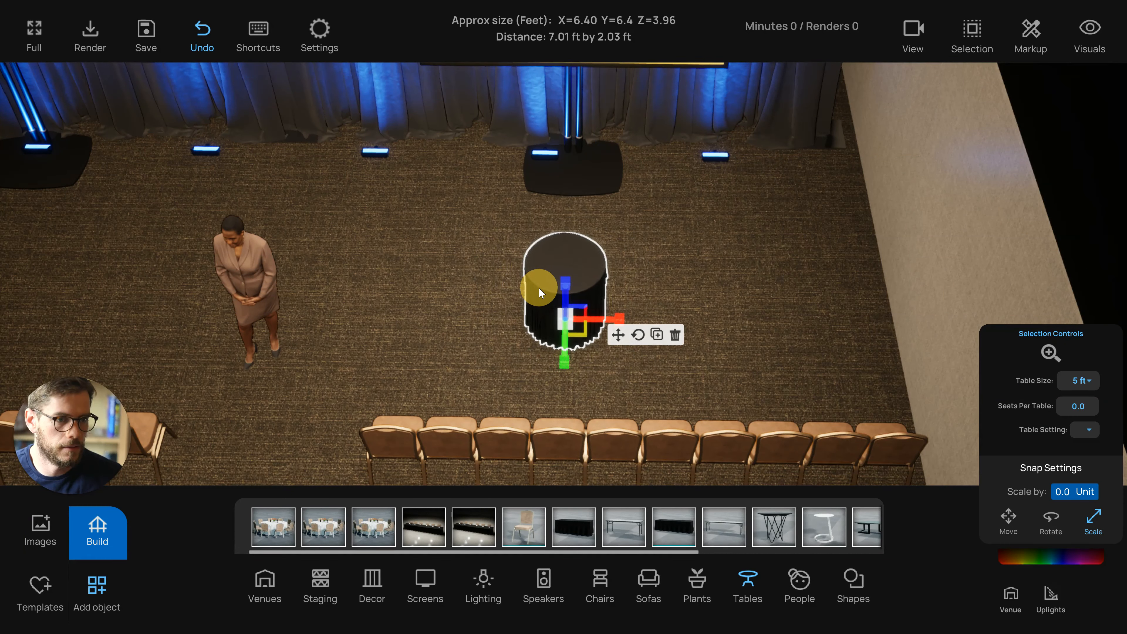
left_click(618, 336)
left_click(624, 374)
middle_click_drag(637, 373, 668, 340)
scroll(667, 340, "up", 2)
scroll(664, 342, "down", 3)
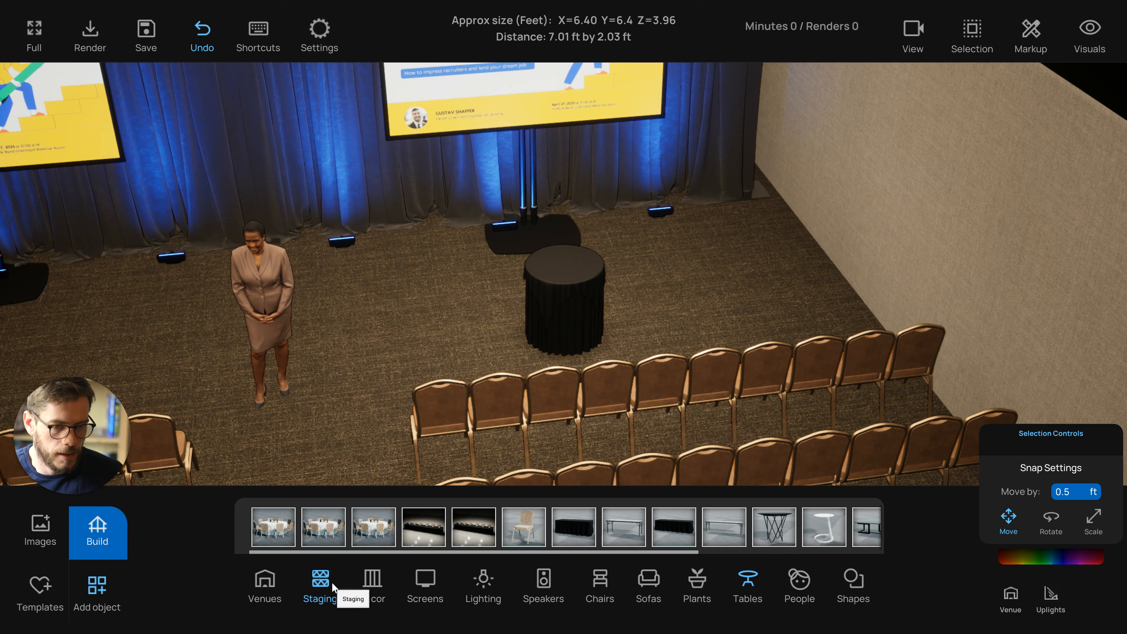
Add a projector from the Screens library on top of the pedestal and scale it down
left_click(425, 585)
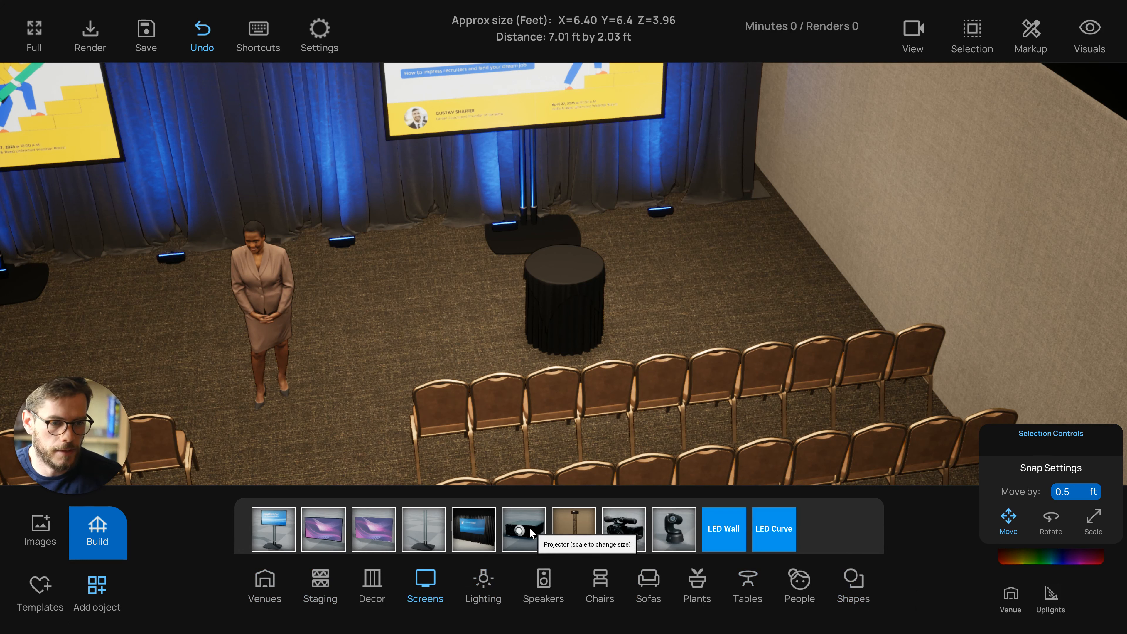
left_click_drag(524, 529, 577, 273)
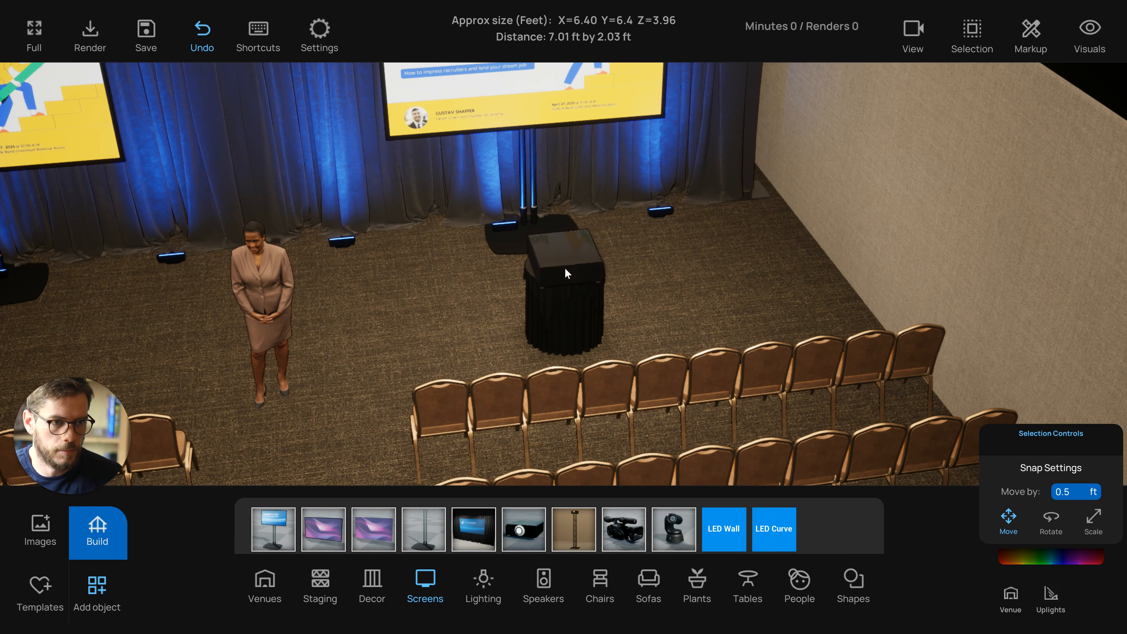
left_click(565, 270)
scroll(614, 307, "up", 2)
left_click_drag(624, 308, 662, 243)
left_click(655, 223)
left_click_drag(614, 299, 632, 328)
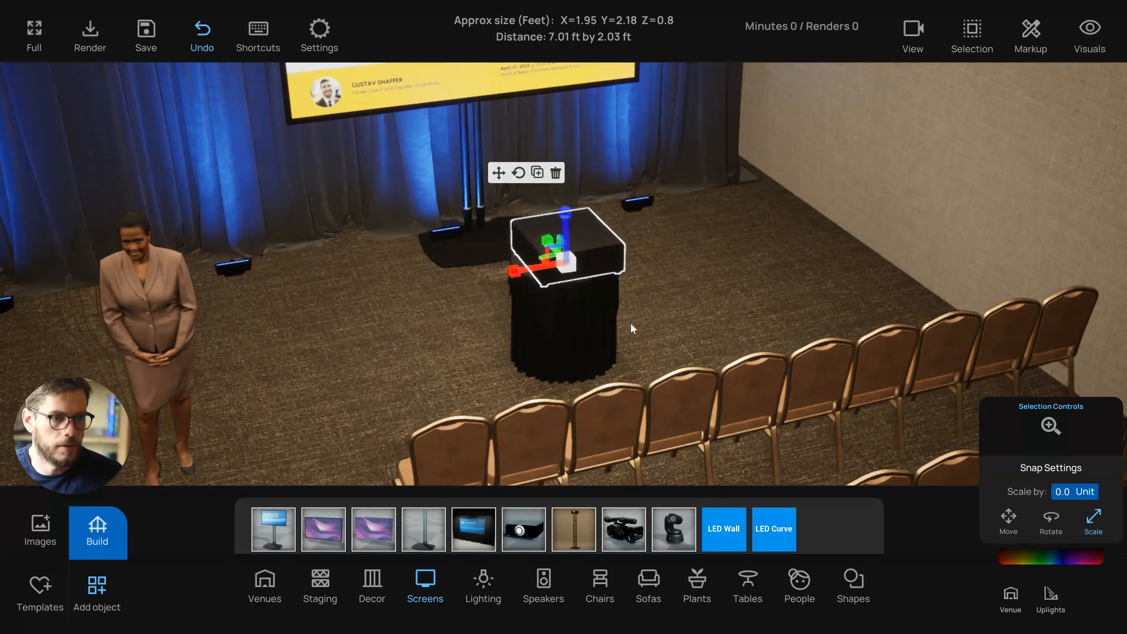
left_click_drag(573, 272, 570, 421)
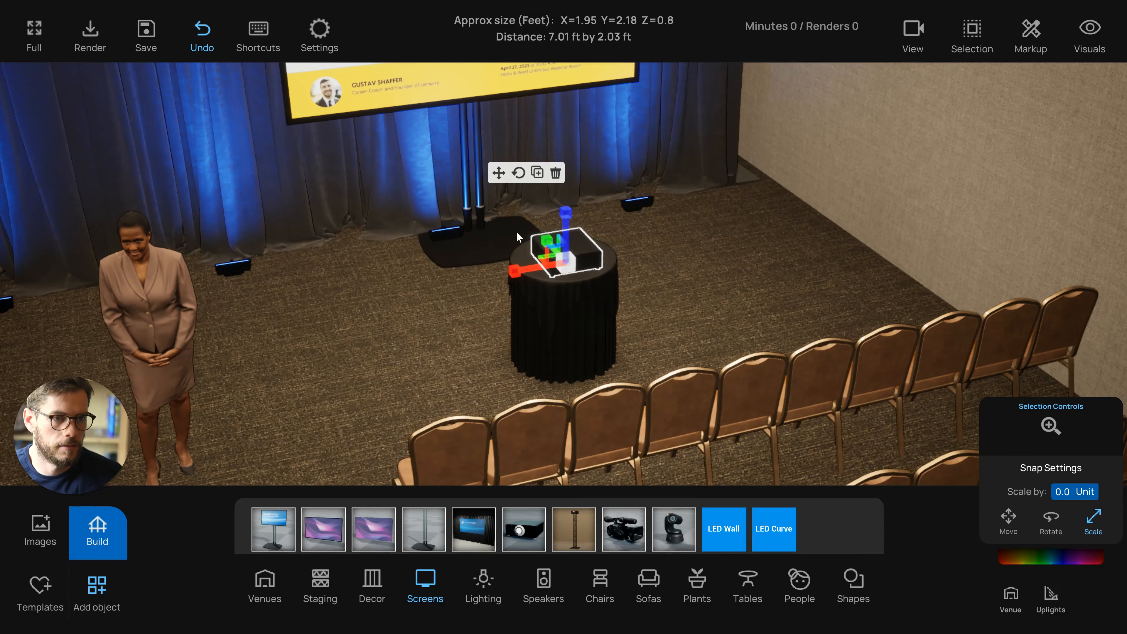
Duplicate the pedestal with its projector and place the copy in front of the left screen
left_click(498, 172)
left_click(588, 338)
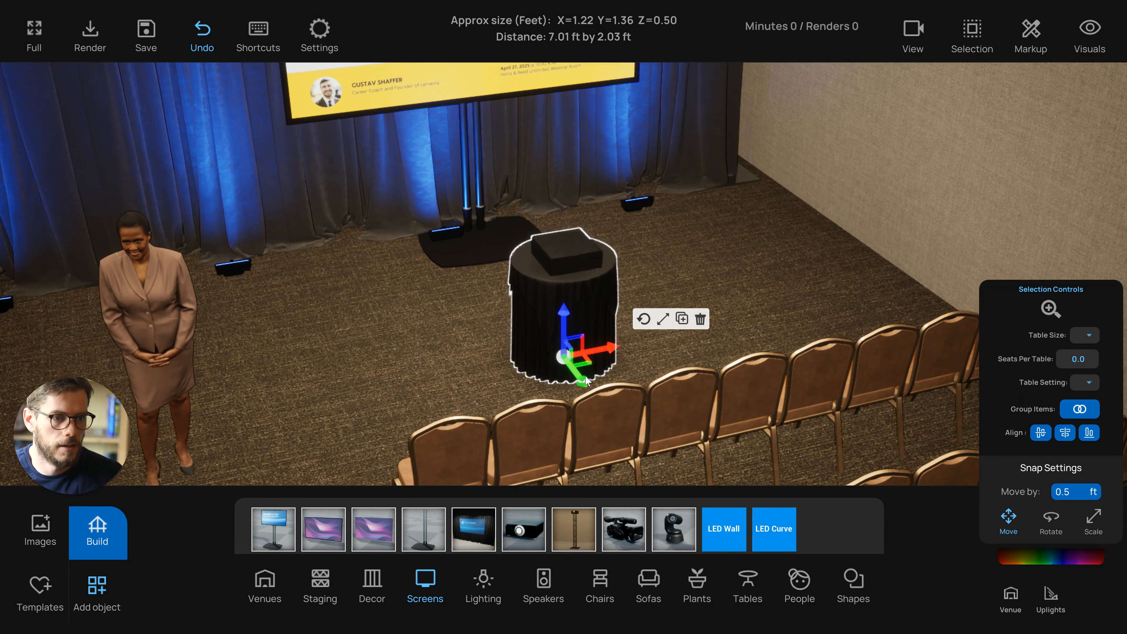
left_click_drag(591, 396, 604, 422)
right_click_drag(603, 422, 588, 409)
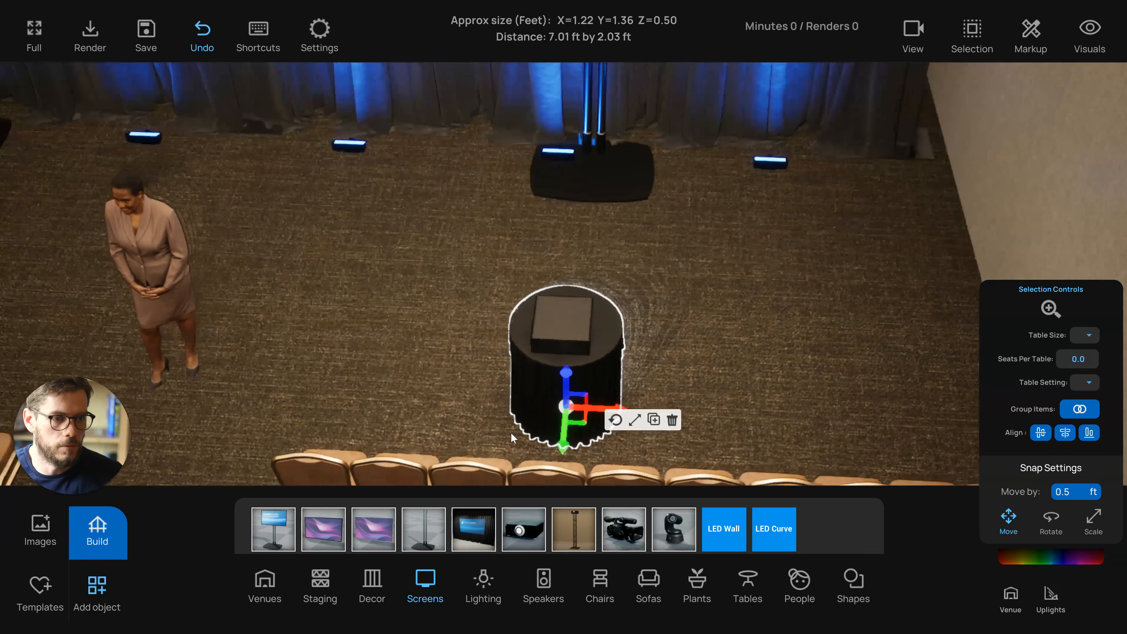
left_click_drag(605, 401, 612, 411)
scroll(509, 410, "down", 5)
right_click_drag(509, 411, 516, 392)
left_click_drag(707, 343, 343, 334, "alt")
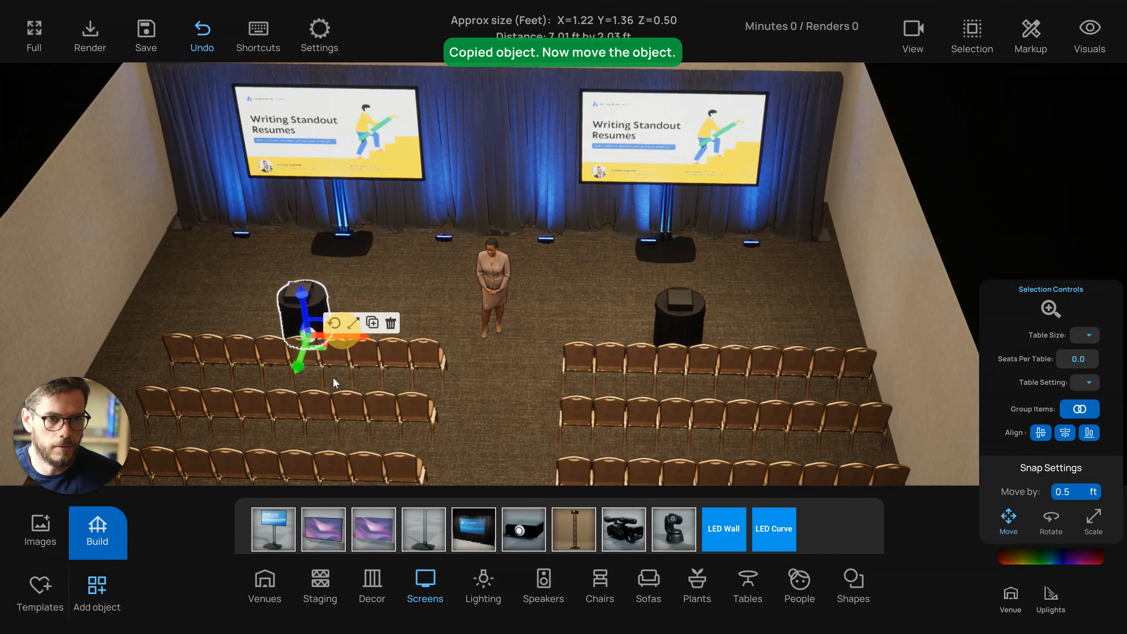
right_click_drag(334, 378, 354, 378)
left_click_drag(357, 371, 338, 371)
Review the whole room layout from the back of the ballroom
left_click(555, 408)
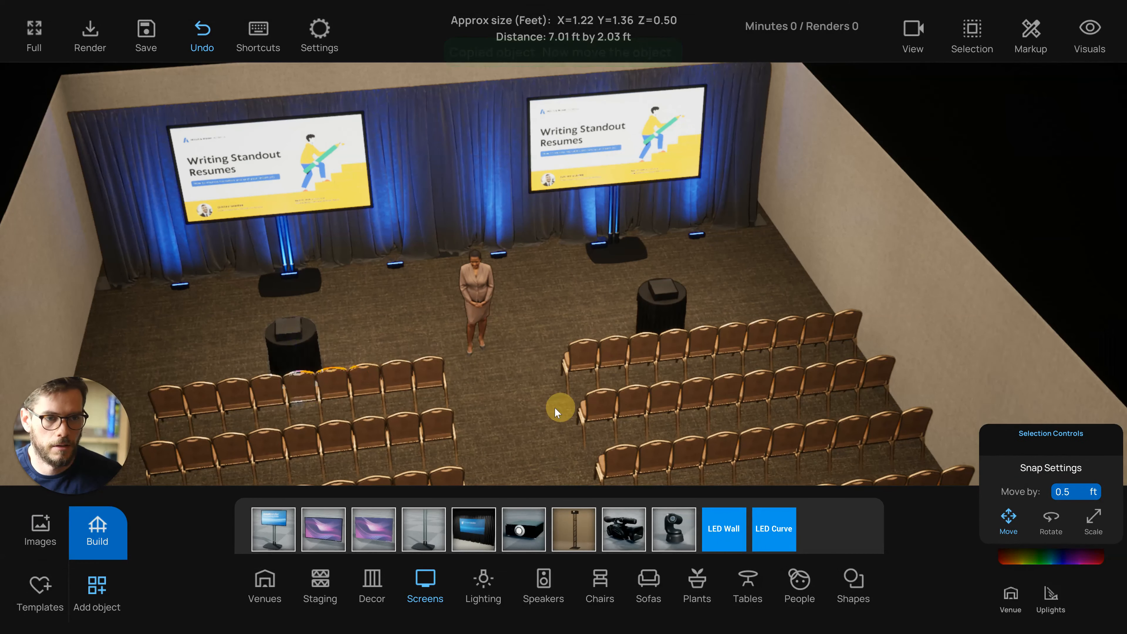
right_click_drag(555, 408, 533, 350)
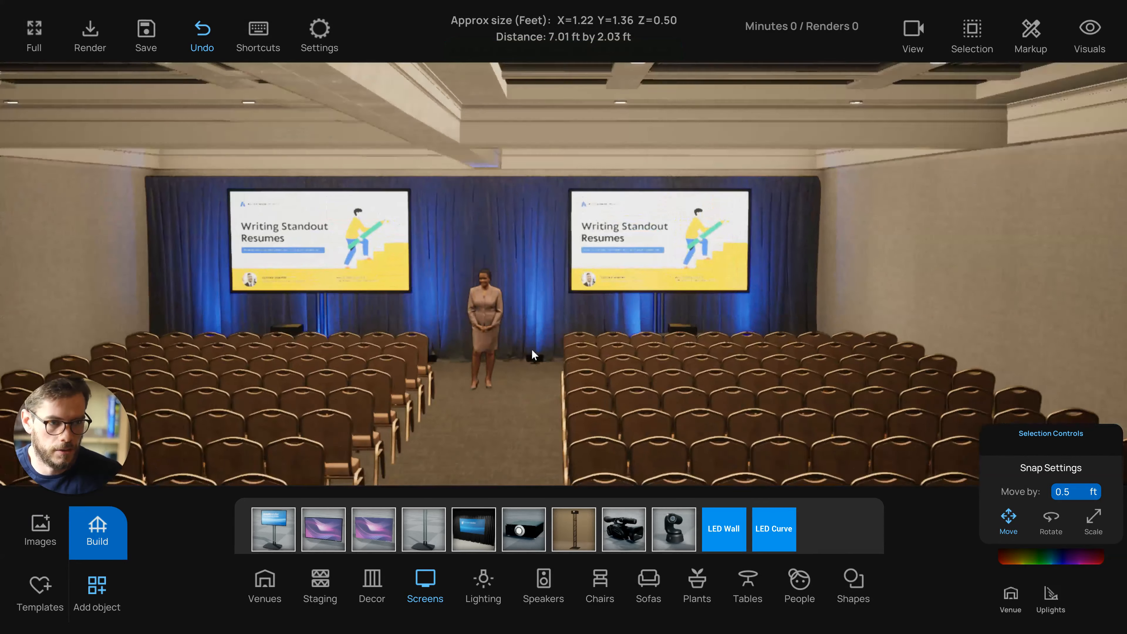
scroll(532, 349, "down", 5)
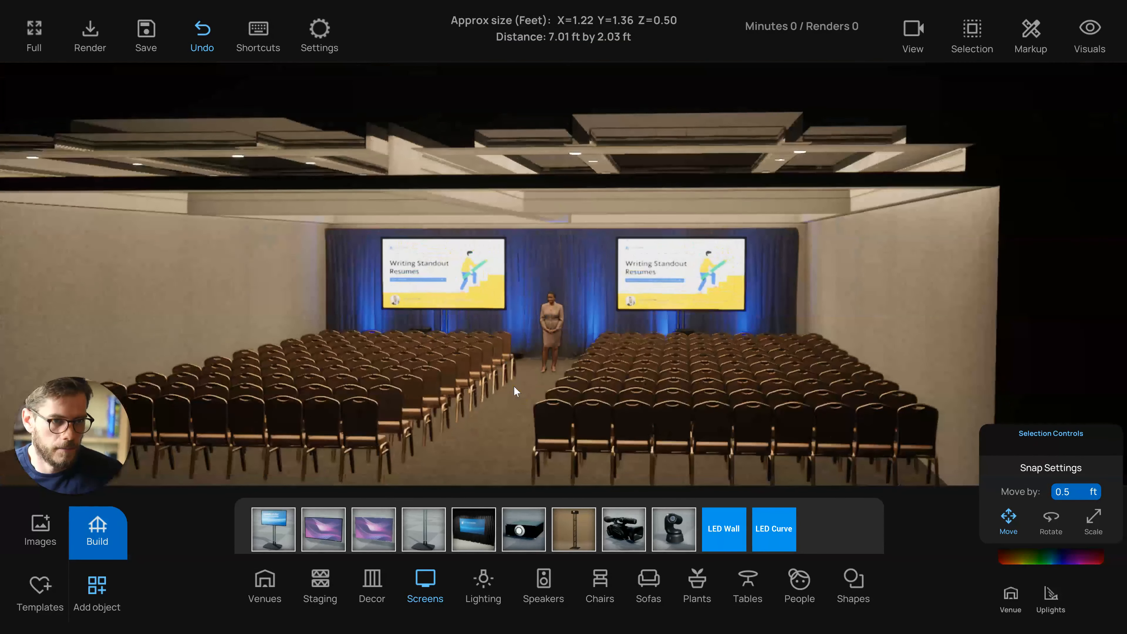
scroll(514, 386, "down", 4)
right_click_drag(591, 453, 440, 441)
scroll(521, 427, "down", 1)
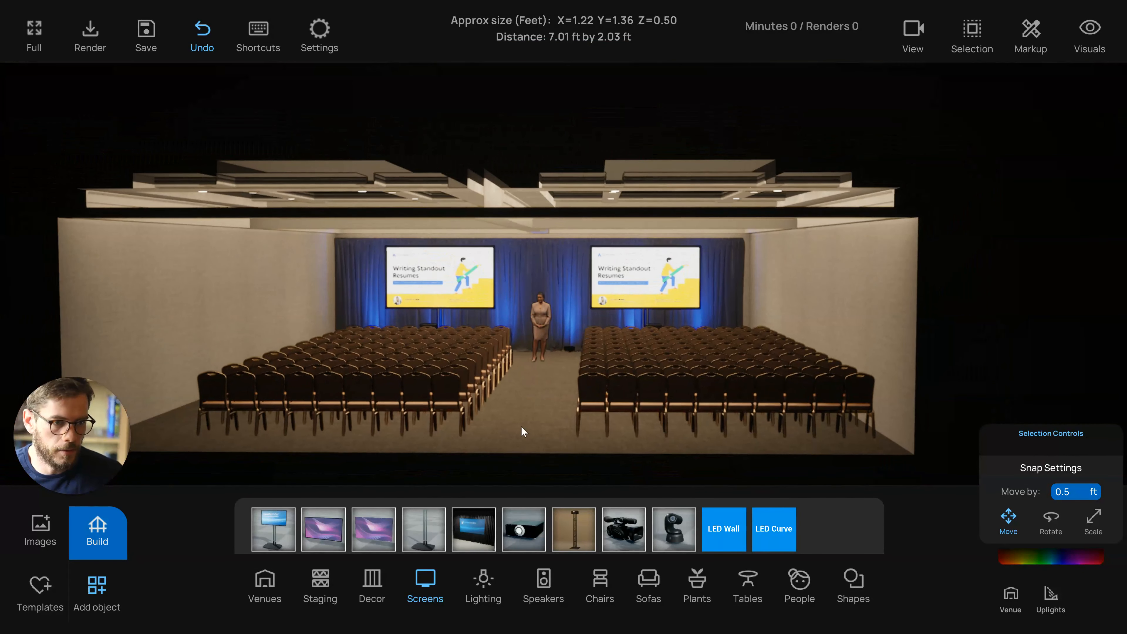
key("d")
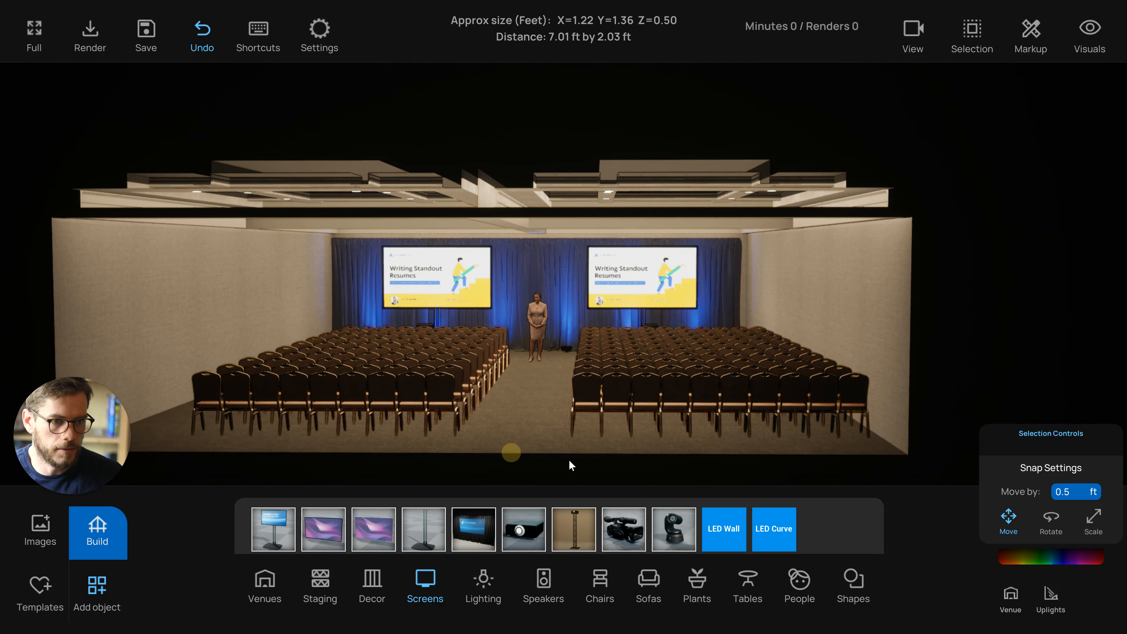
left_click_drag(538, 438, 538, 307)
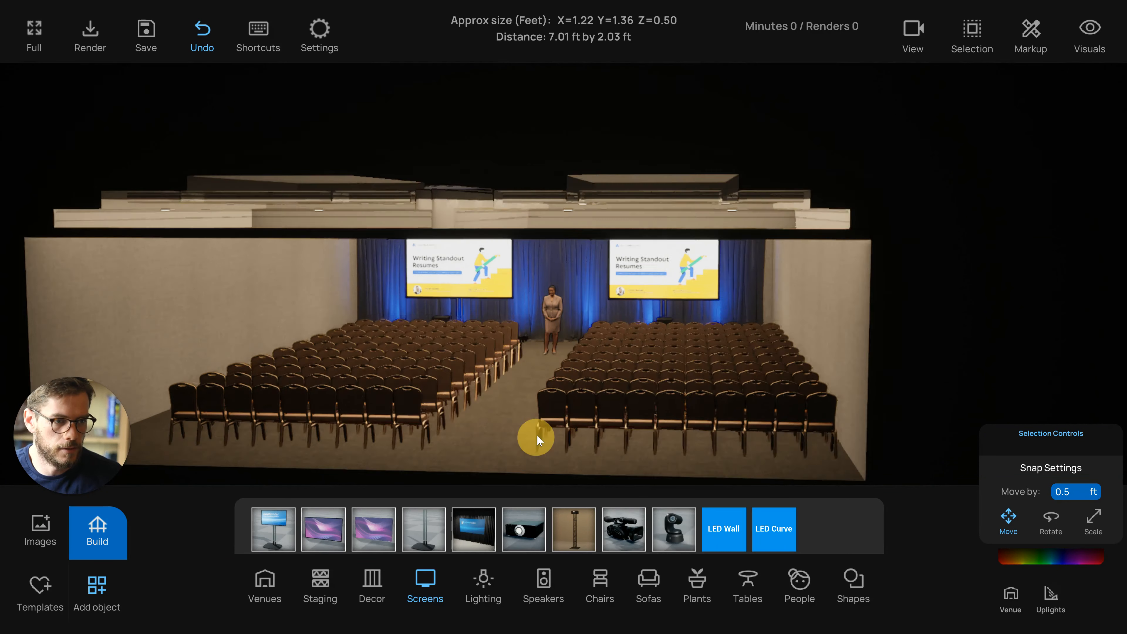
left_click_drag(533, 403, 591, 445)
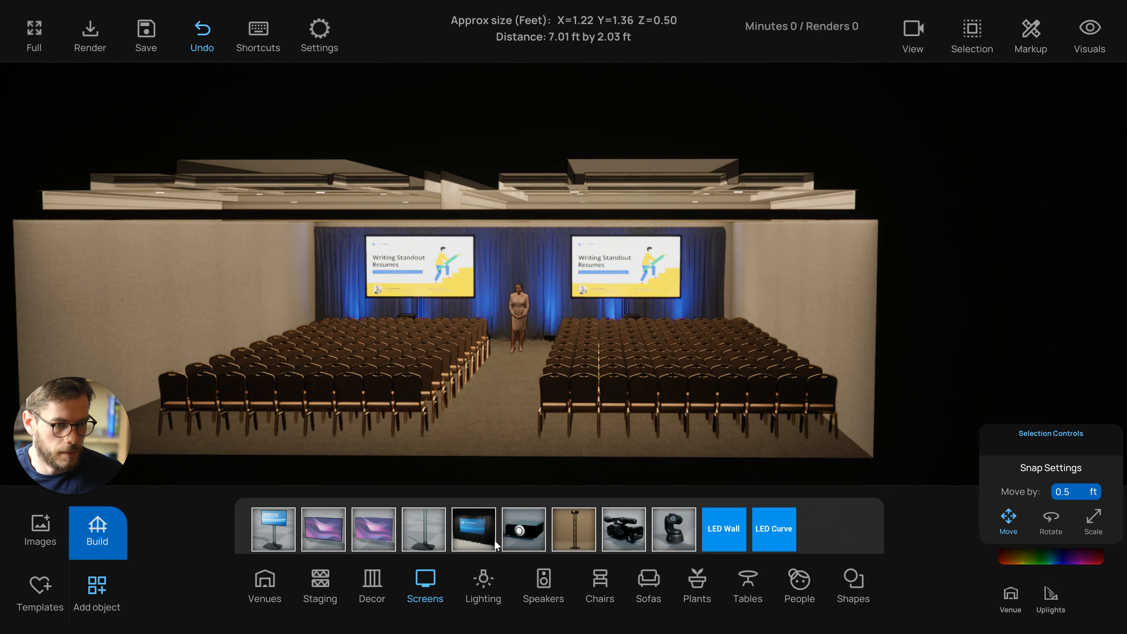
Add Classroom Seating 2 Chairs tables behind the last seating rows on both sides of the aisle
left_click(746, 587)
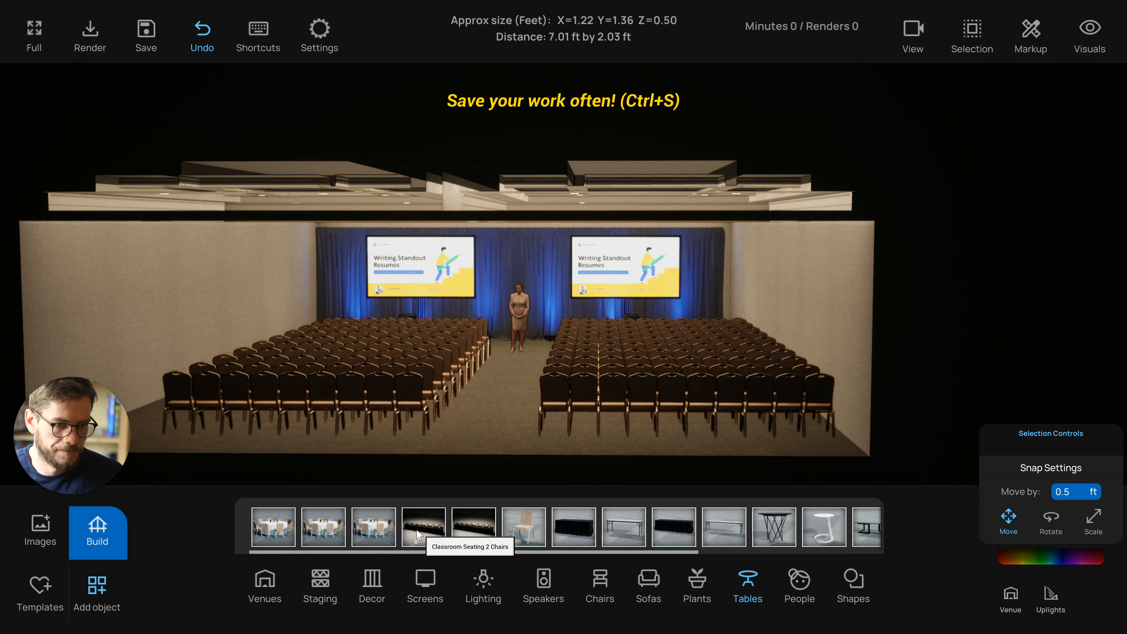
left_click(471, 532)
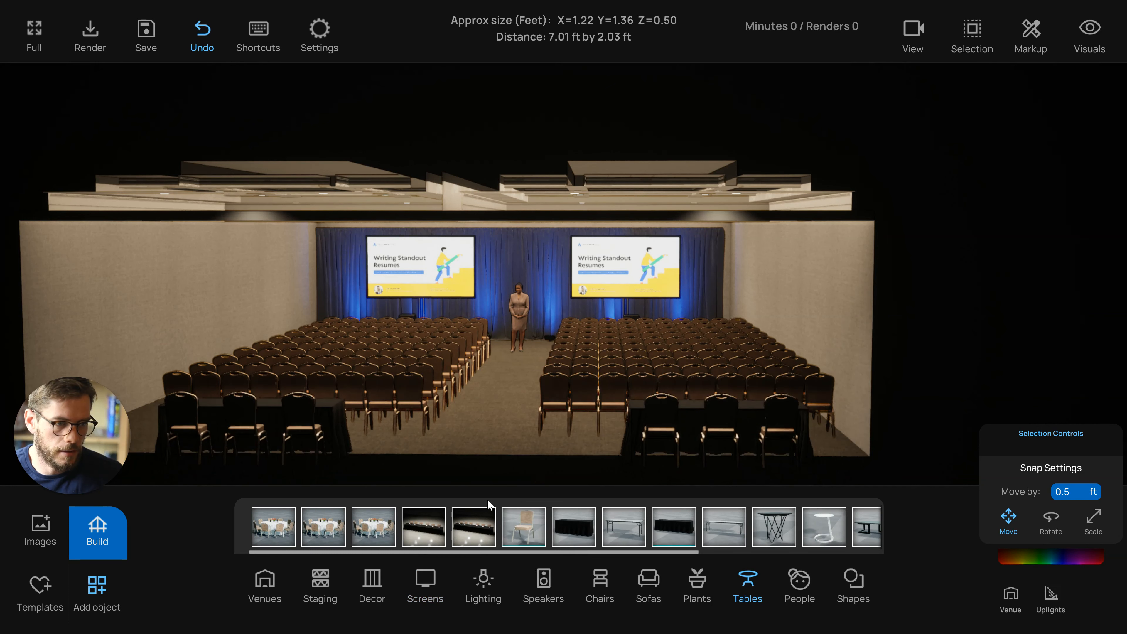
left_click(514, 494)
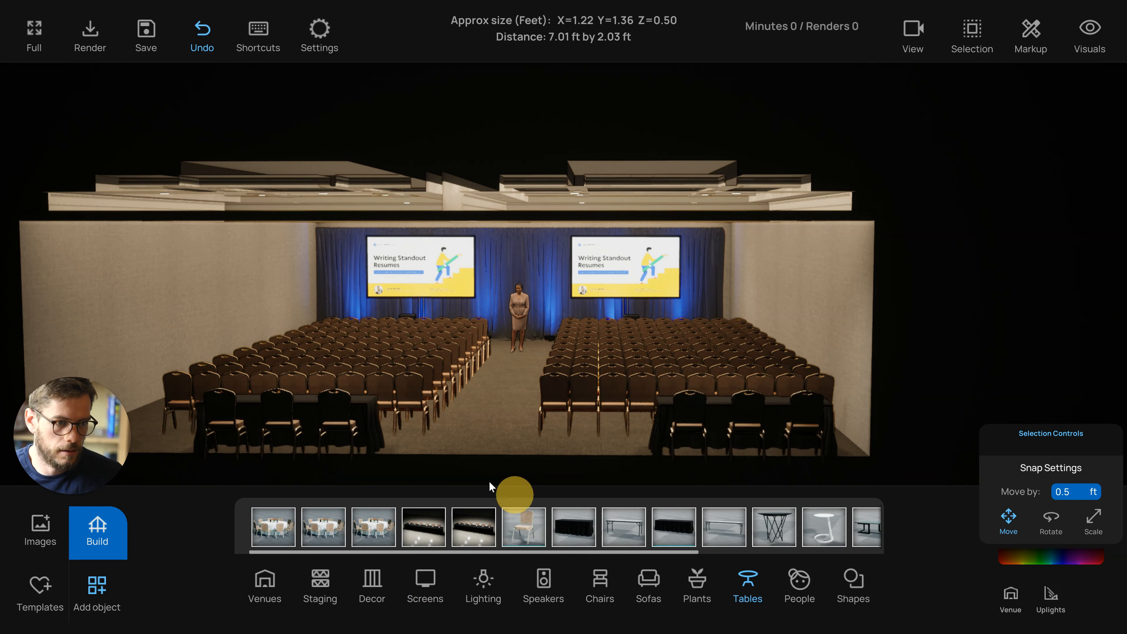
left_click(535, 483)
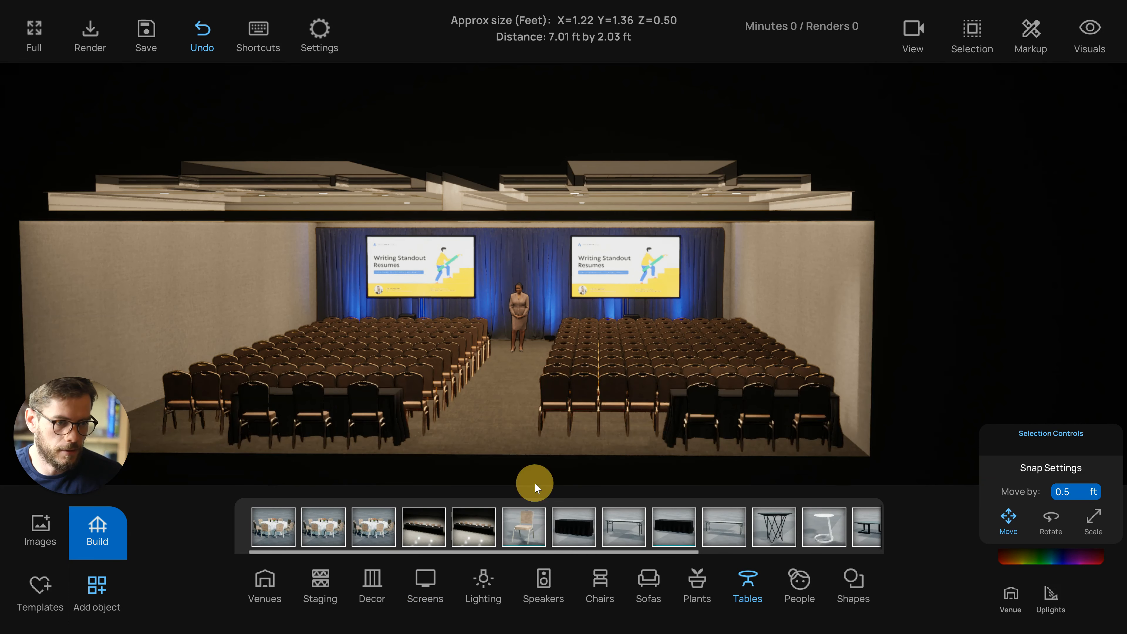
Delete the classroom table set on the left side of the aisle
scroll(535, 483, "down", 3)
left_click(366, 384)
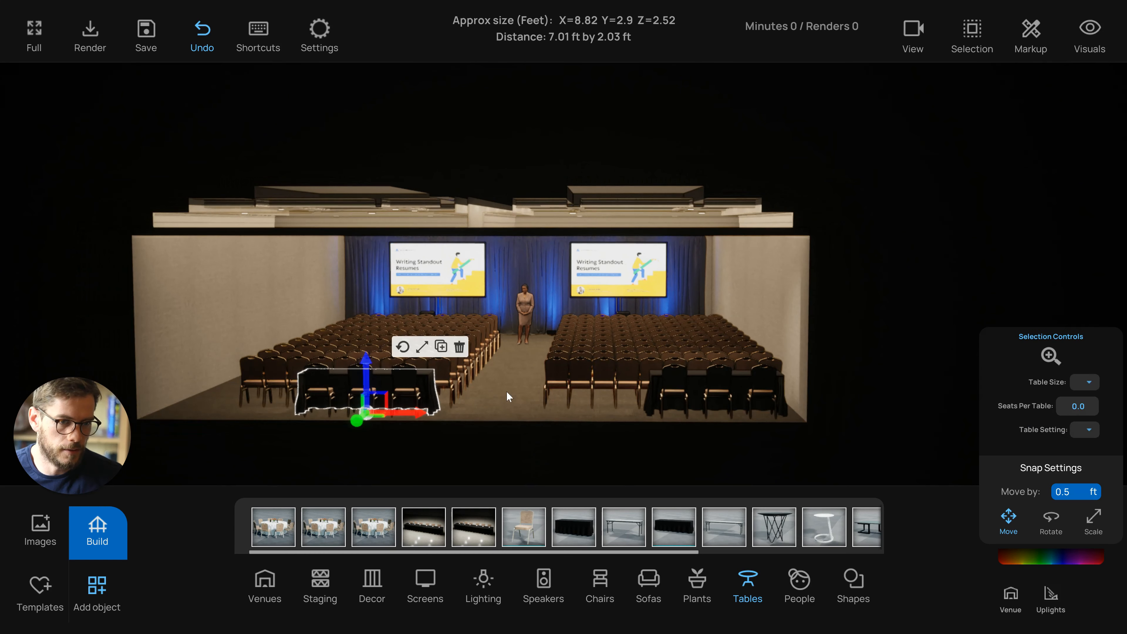
key("Delete")
scroll(663, 387, "up", 3)
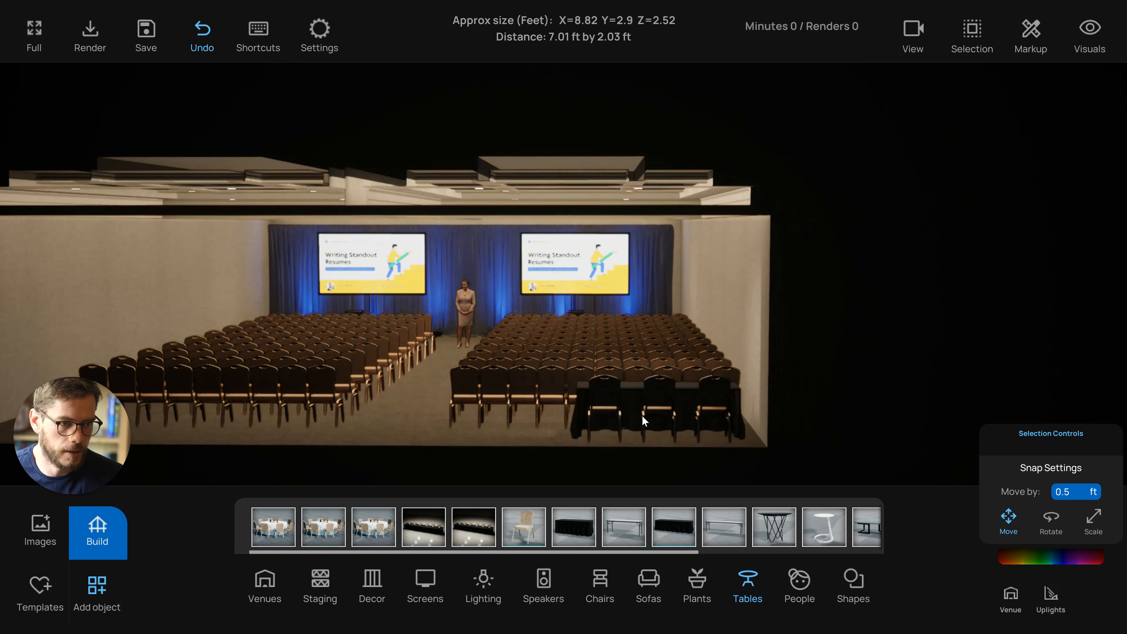
Select the back-of-room table set and set its table size to 6 ft with 2 seats per table
left_click(642, 415)
right_click_drag(659, 447, 604, 450)
scroll(604, 449, "up", 2)
scroll(549, 444, "down", 1)
middle_click_drag(590, 460, 587, 430)
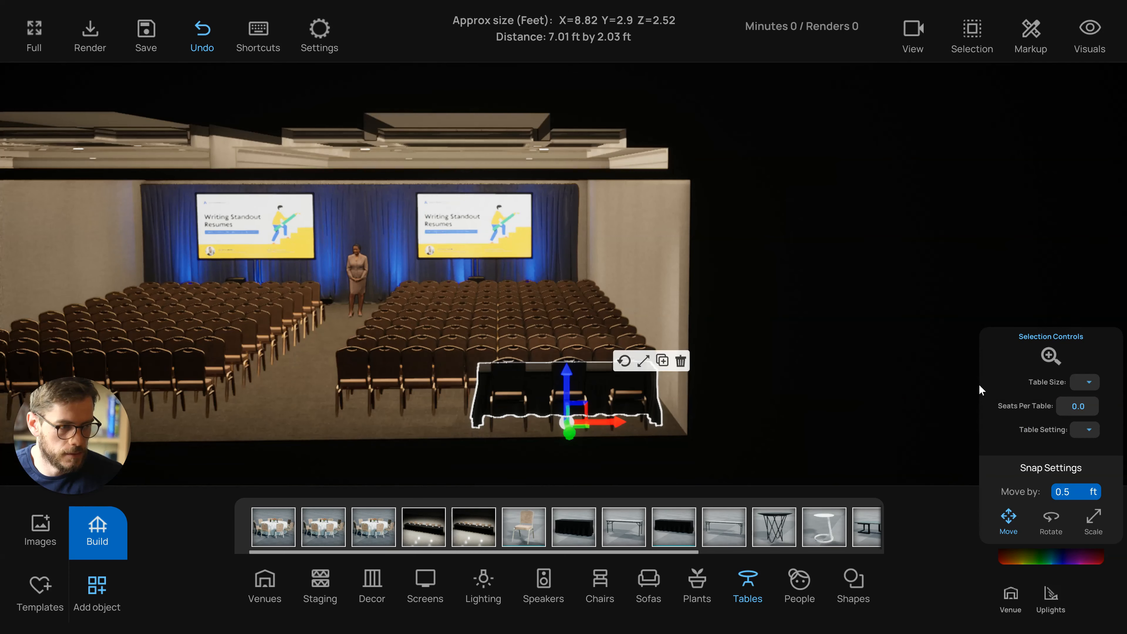
left_click(1089, 382)
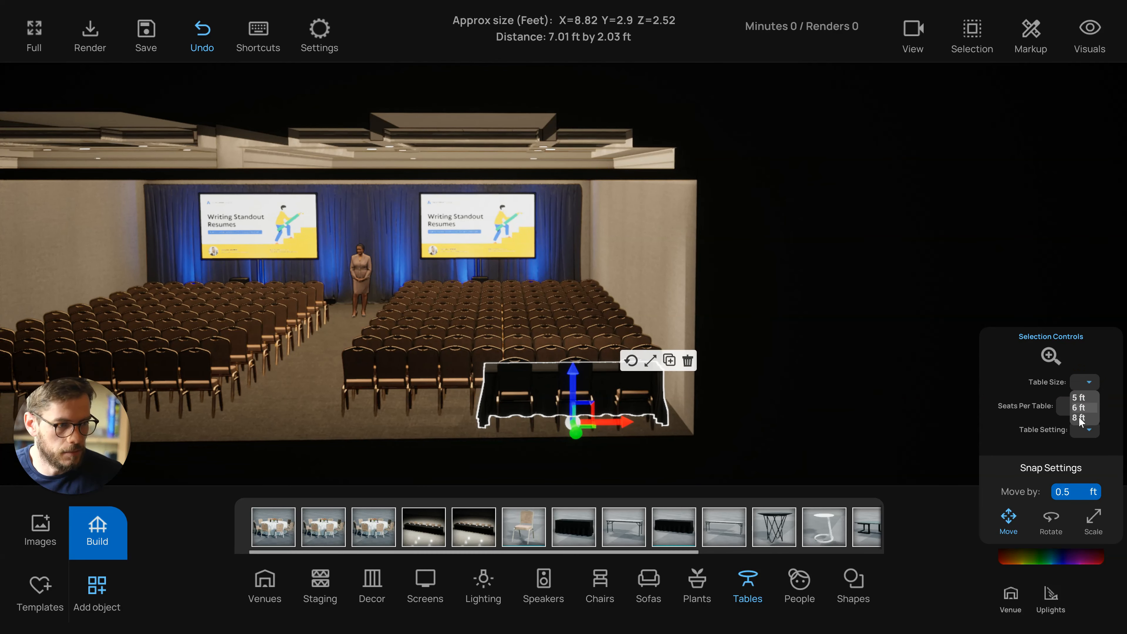
left_click(1079, 408)
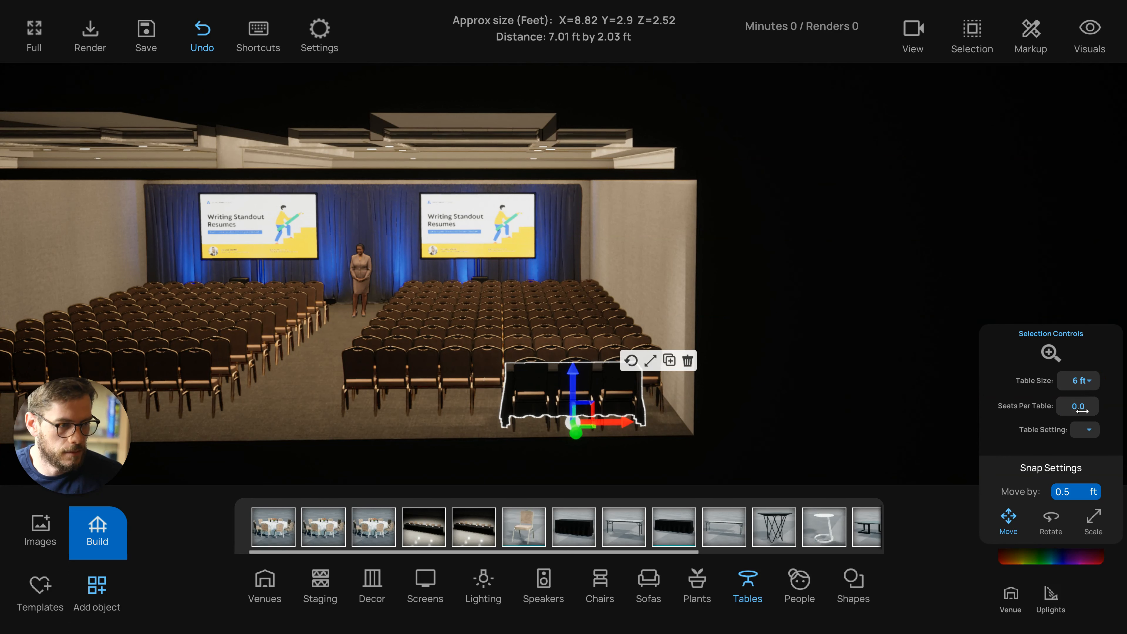
scroll(1082, 412, "up", 2)
left_click(591, 407)
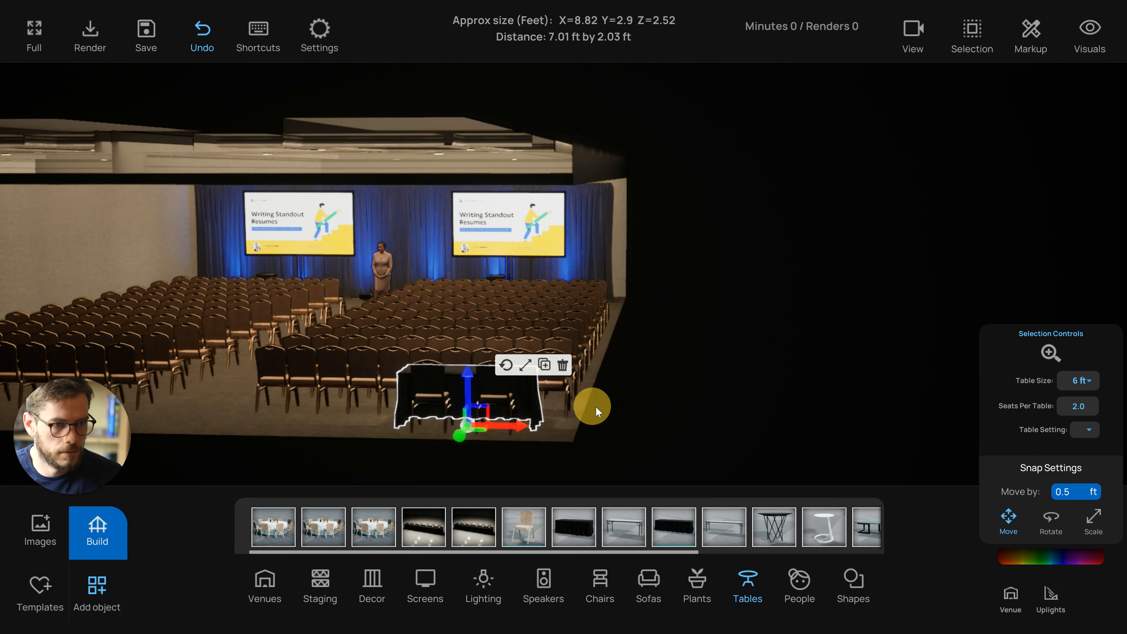
Copy the table set and place the copy beside the original behind the right seating block
key("ctrl+c")
left_click_drag(615, 425, 518, 419)
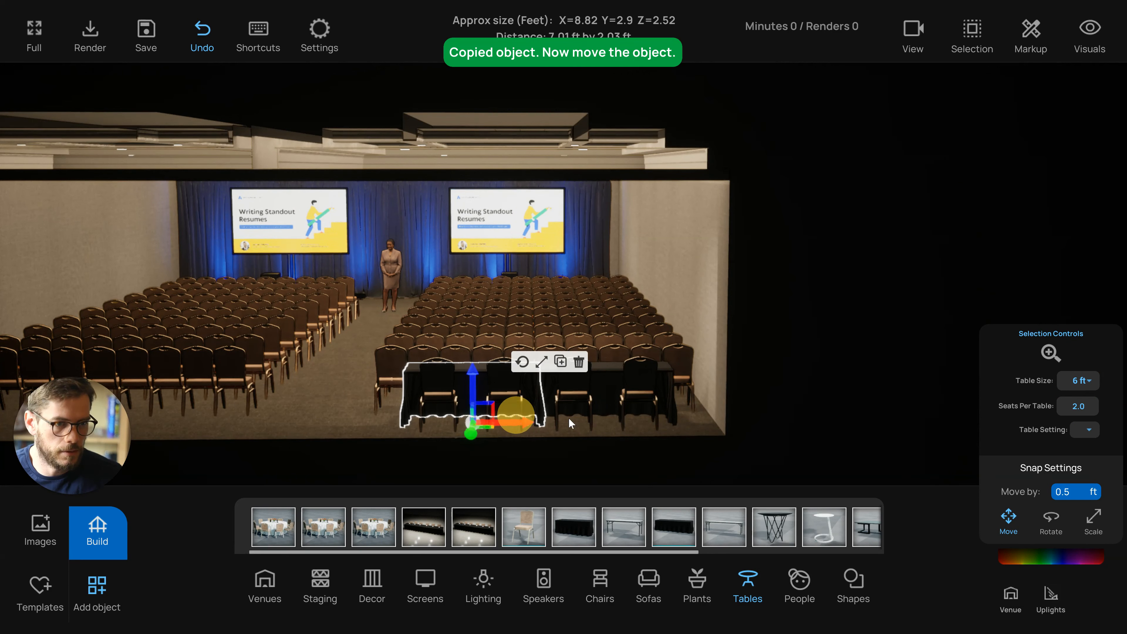
left_click(613, 398, "shift")
left_click_drag(644, 421, 679, 422)
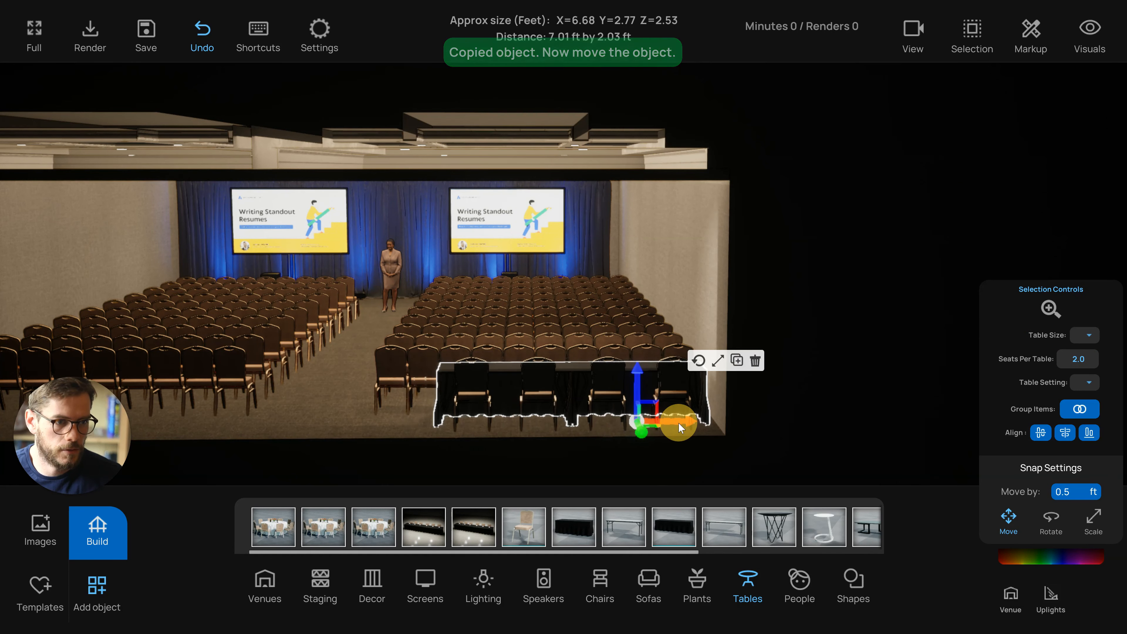
right_click_drag(673, 428, 585, 308)
Switch to the top view and nudge the back tables closer to the seating rows
key("t")
scroll(660, 455, "down", 5)
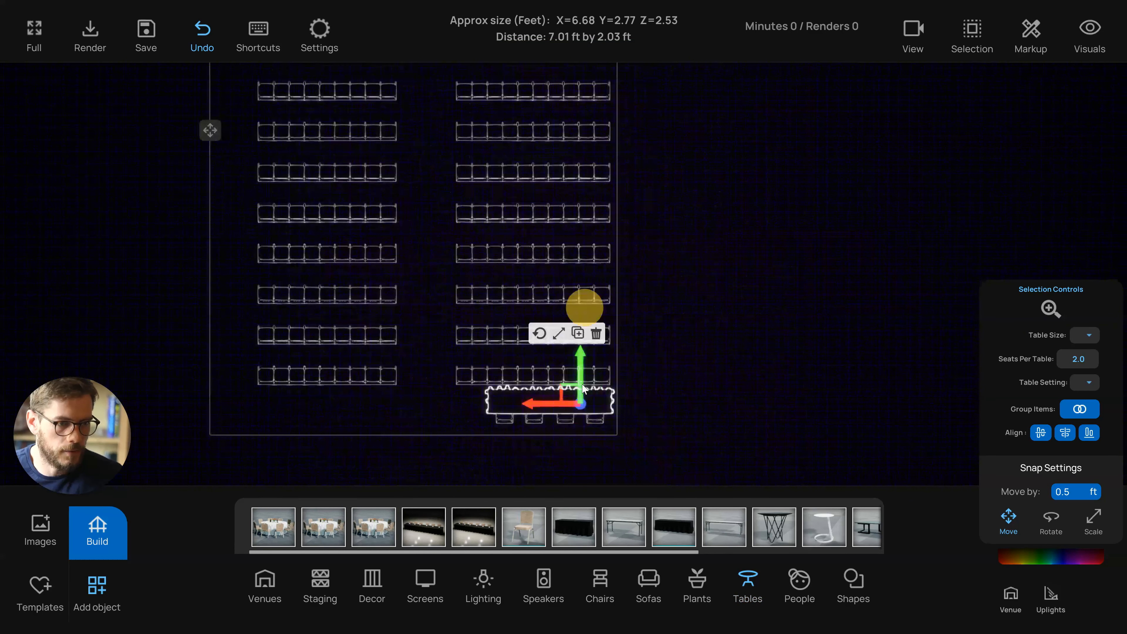
scroll(582, 385, "up", 1)
right_click_drag(583, 386, 573, 353)
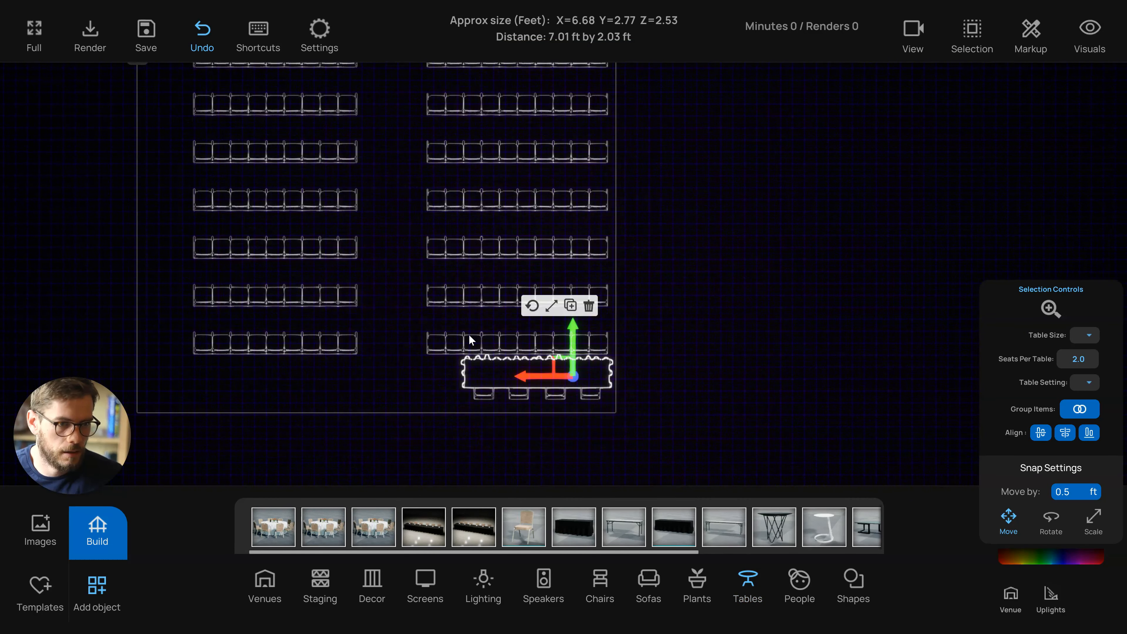
scroll(461, 330, "down", 3)
left_click(456, 345)
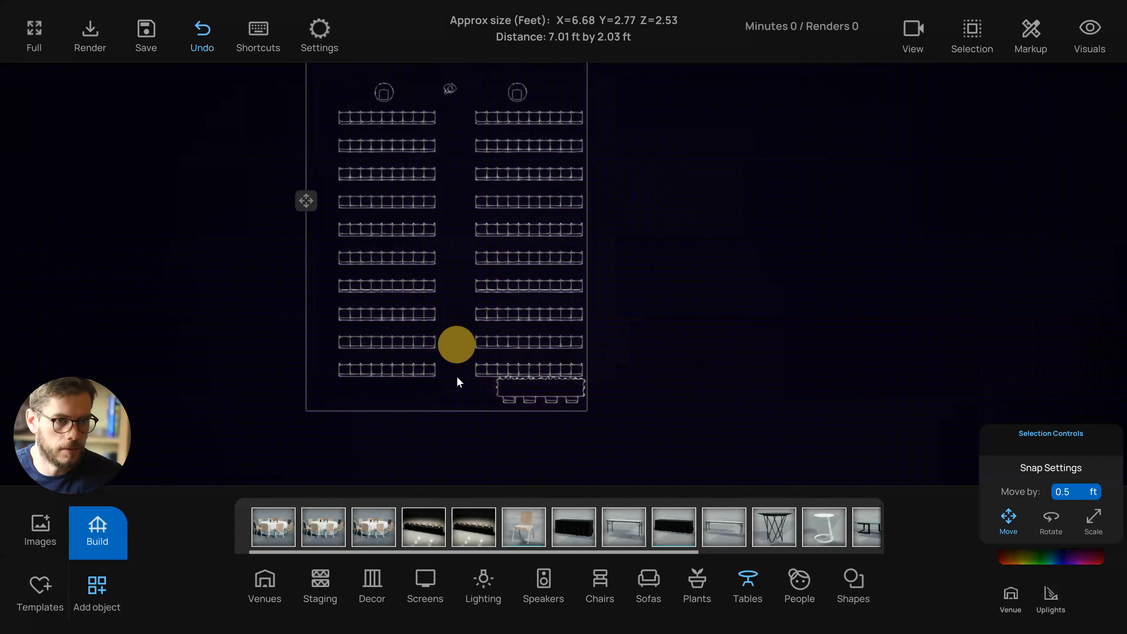
Delete the last chair row on both sides of the aisle and move the back tables up into the space
left_click_drag(542, 373, 596, 368)
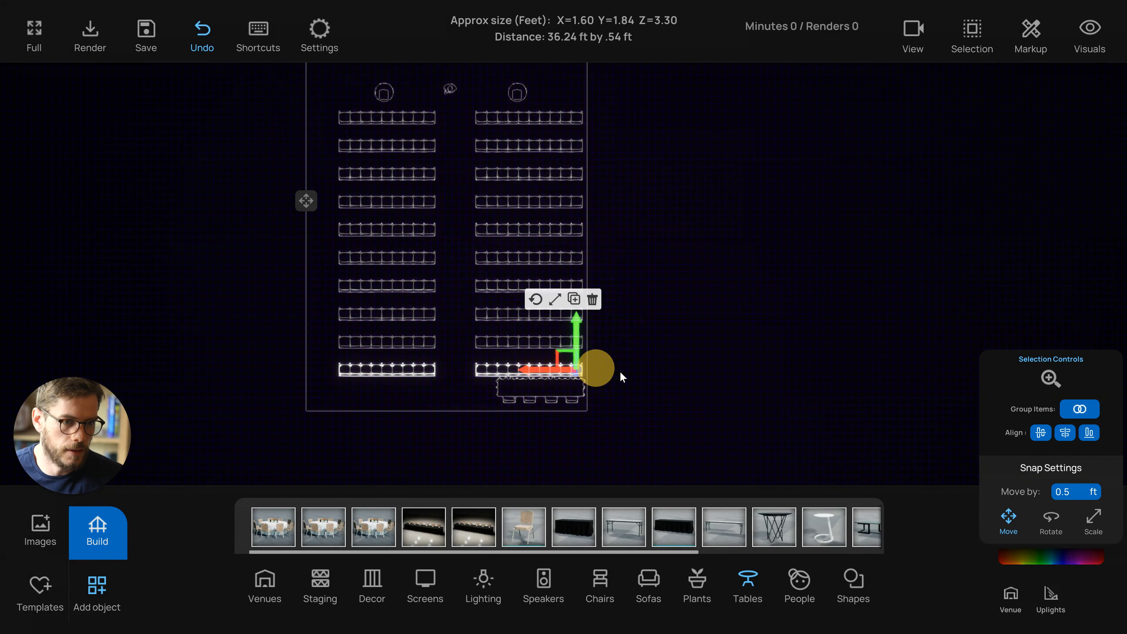
key("Delete")
left_click(516, 385)
left_click(560, 388)
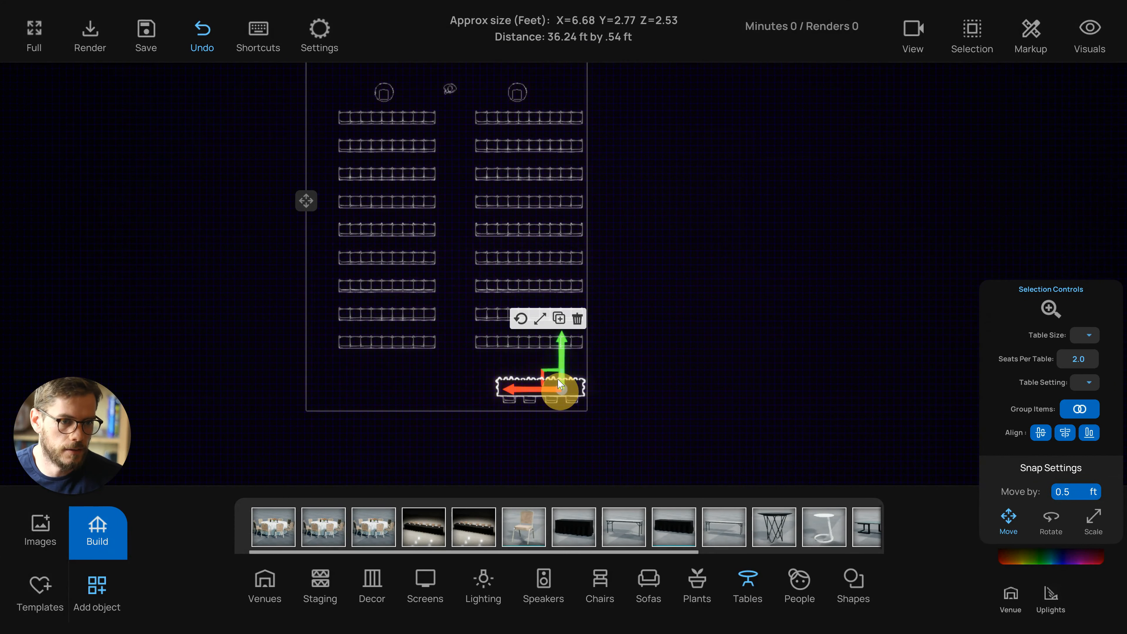
left_click_drag(563, 349, 563, 344)
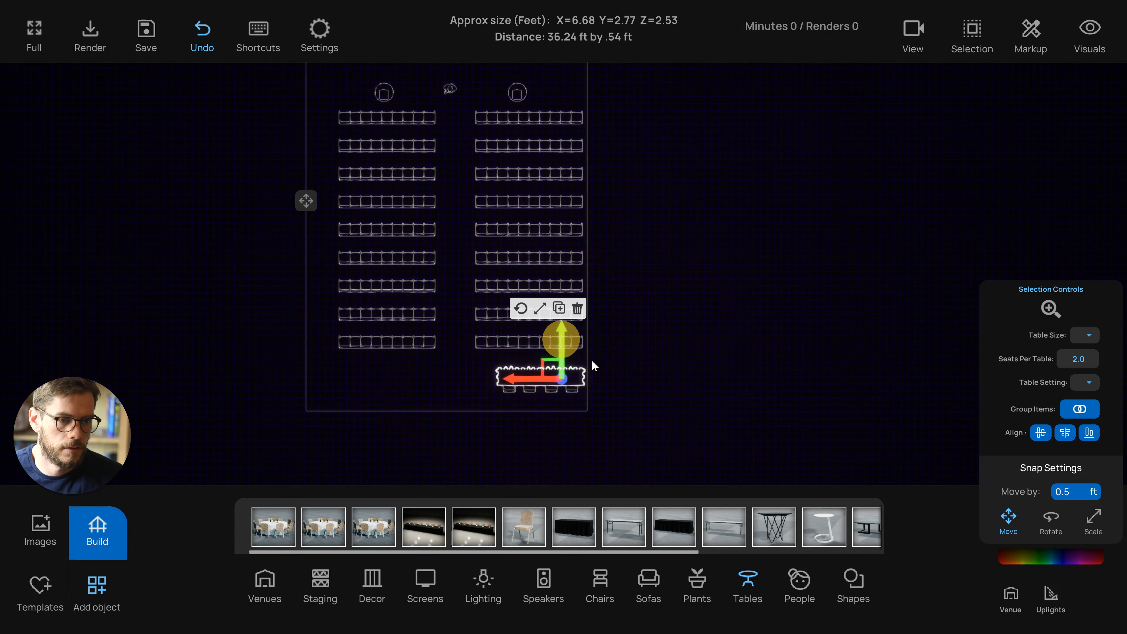
left_click(642, 377)
Return to the perspective view and nudge the room intensity slider slightly
left_click_drag(471, 400, 518, 364)
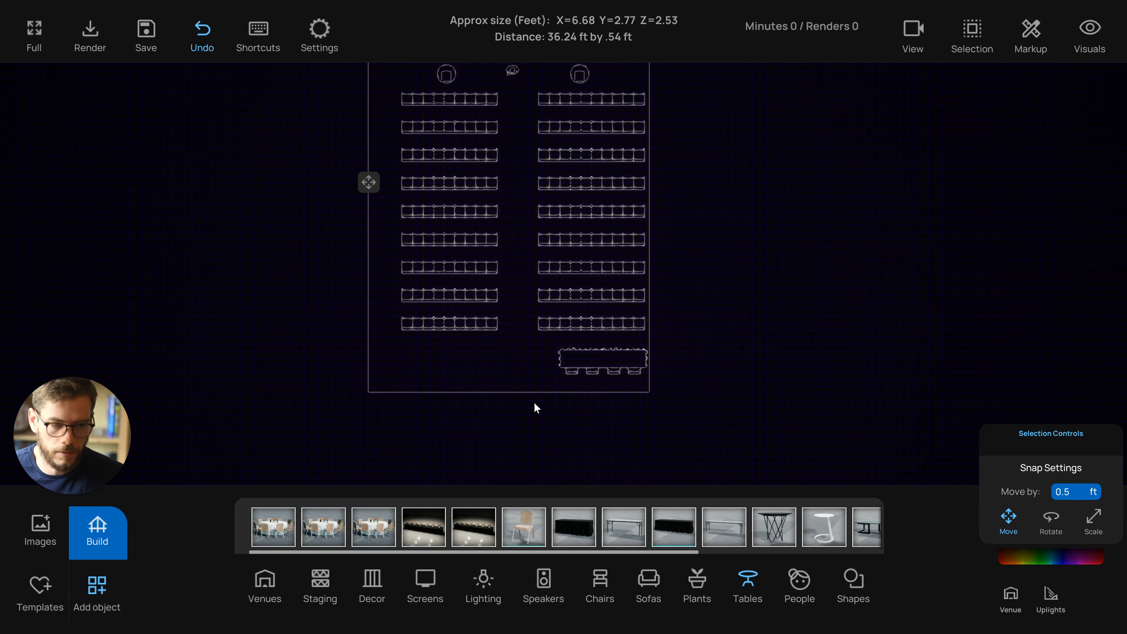
key("3")
scroll(571, 435, "down", 5)
left_click_drag(571, 436, 551, 423)
scroll(550, 423, "up", 3)
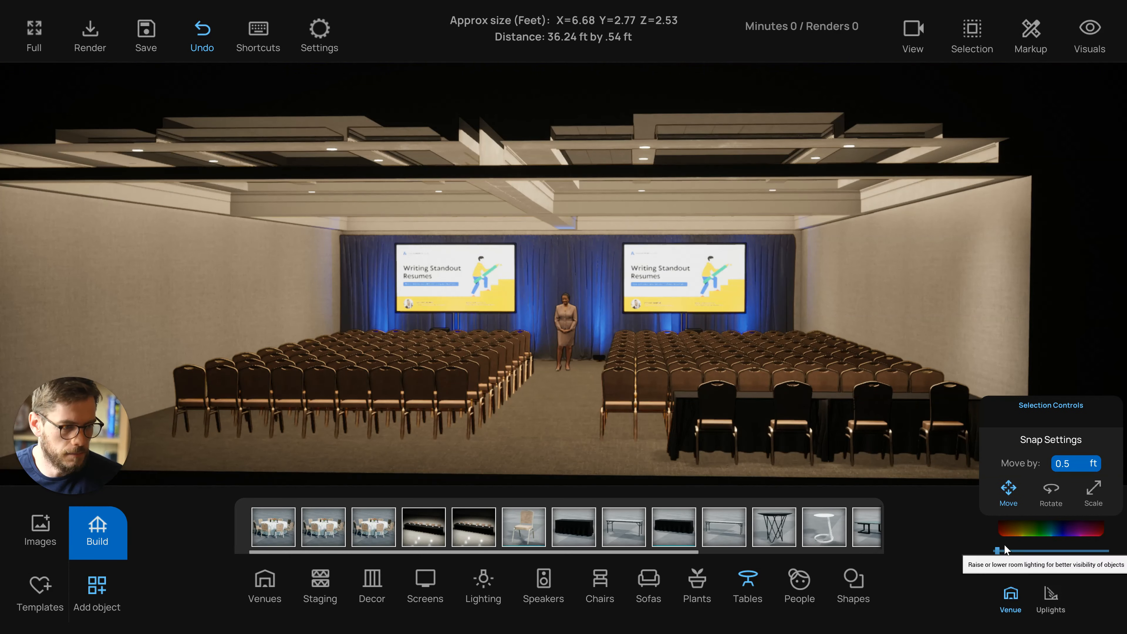
mouse_move(996, 551)
left_mouse_down()
mouse_move(1010, 551)
mouse_move(998, 550)
left_mouse_up()
Select both screens, slightly reduce their cone angle / light spill, and lower the room intensity a little
left_click(461, 281)
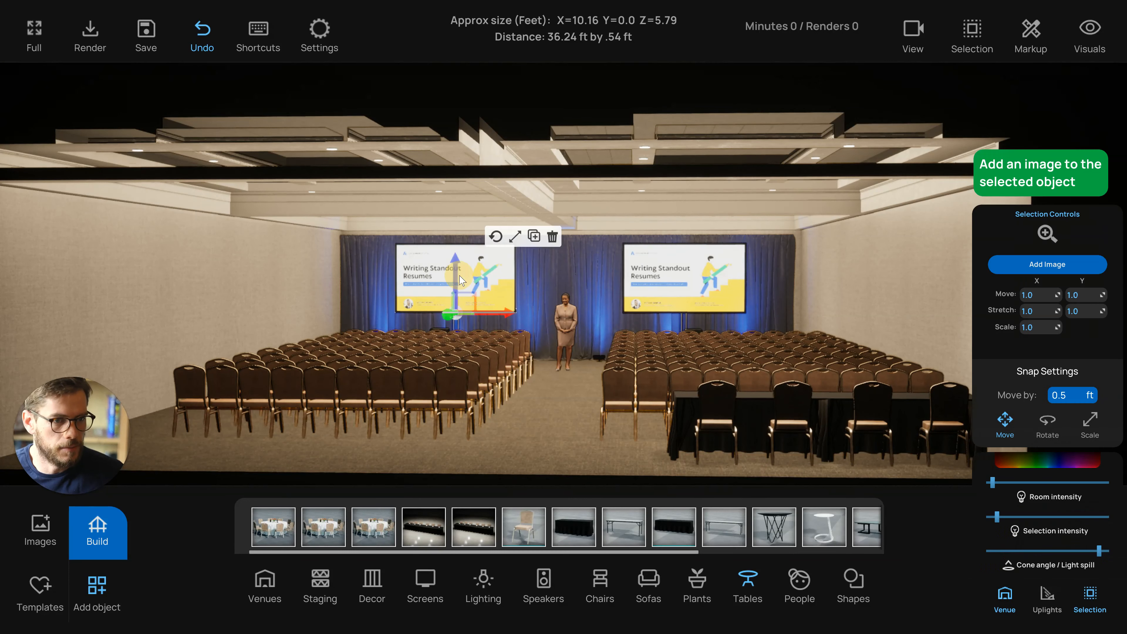
left_click(682, 285, "shift")
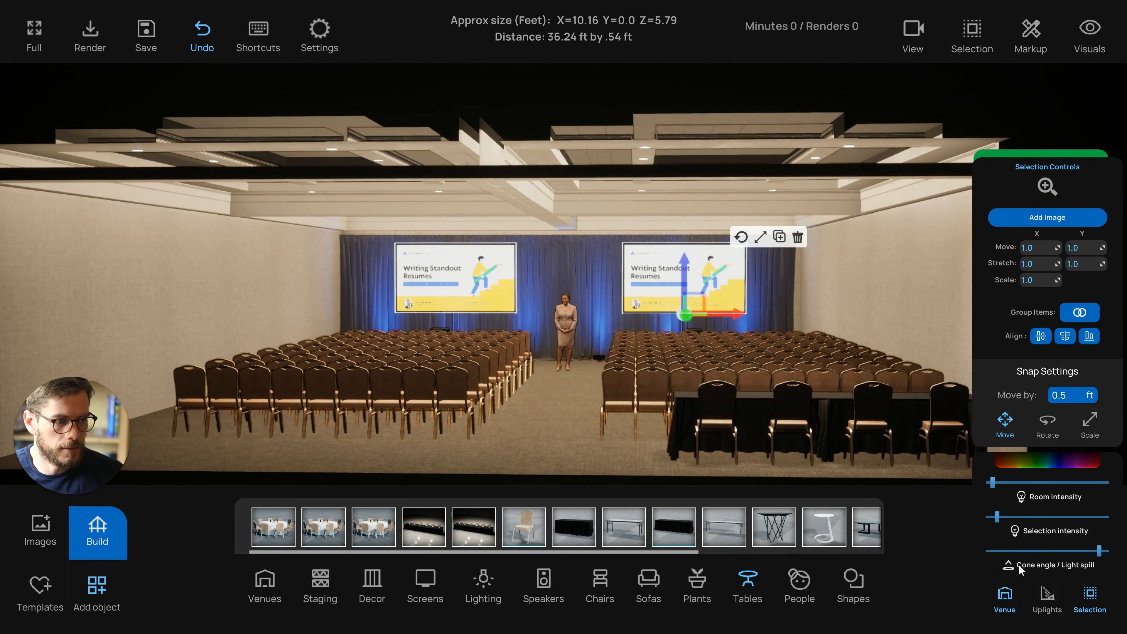
mouse_move(1099, 551)
left_mouse_down()
mouse_move(1017, 551)
mouse_move(1114, 563)
mouse_move(1090, 563)
left_mouse_up()
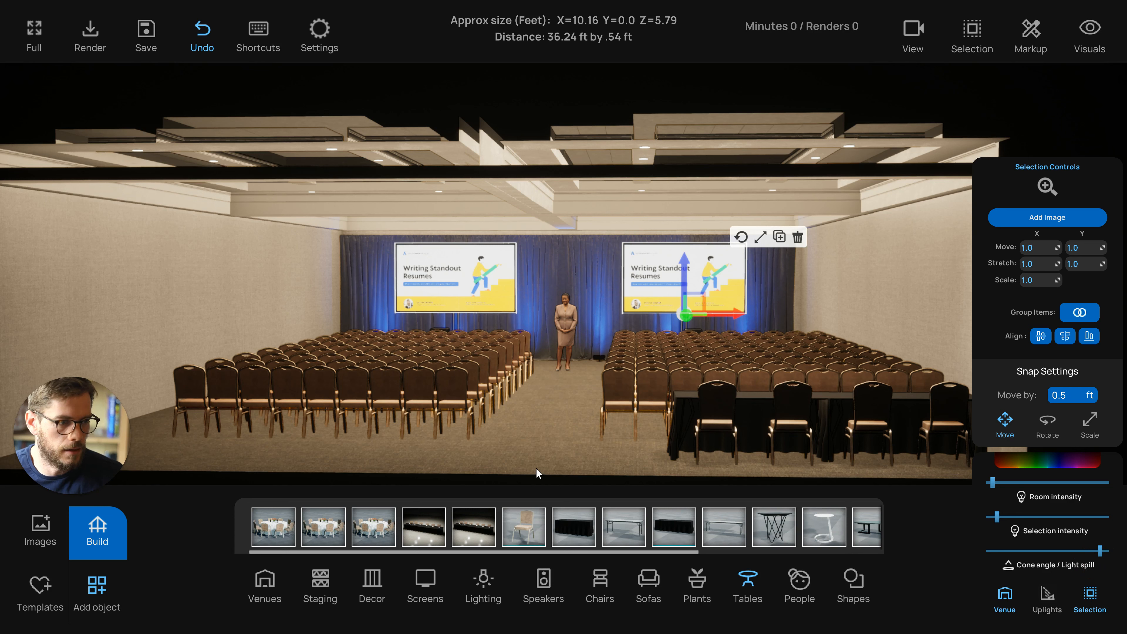
left_click_drag(992, 481, 989, 480)
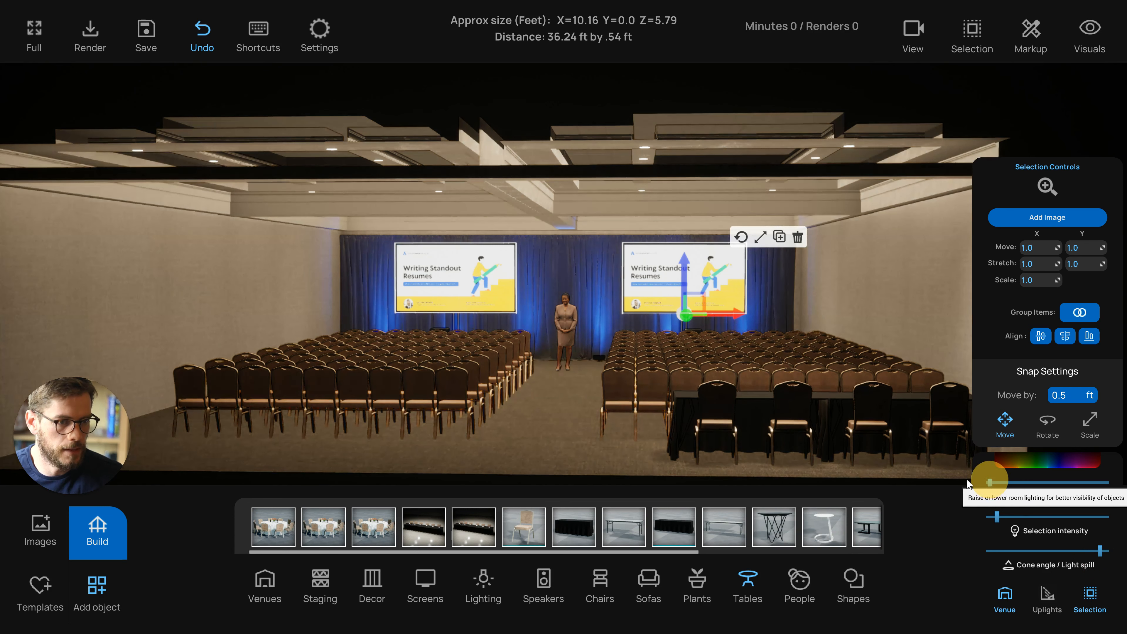
Save the project
left_click(523, 460)
left_click_drag(581, 360, 530, 320)
left_click_drag(533, 416, 569, 446)
scroll(495, 457, "down", 4)
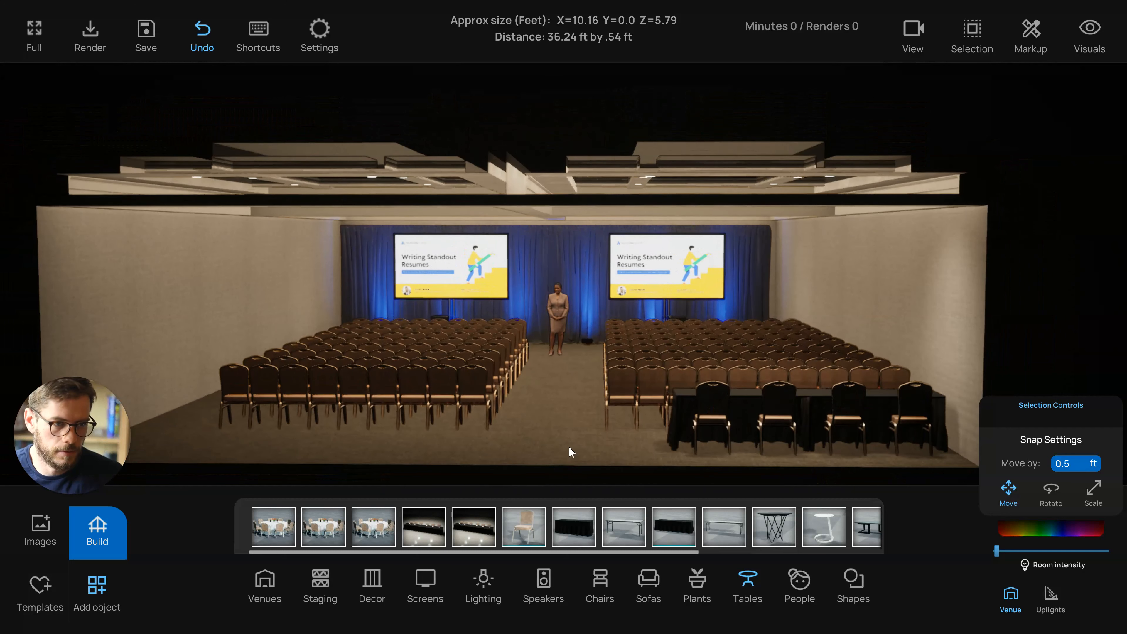
key("ctrl+s")
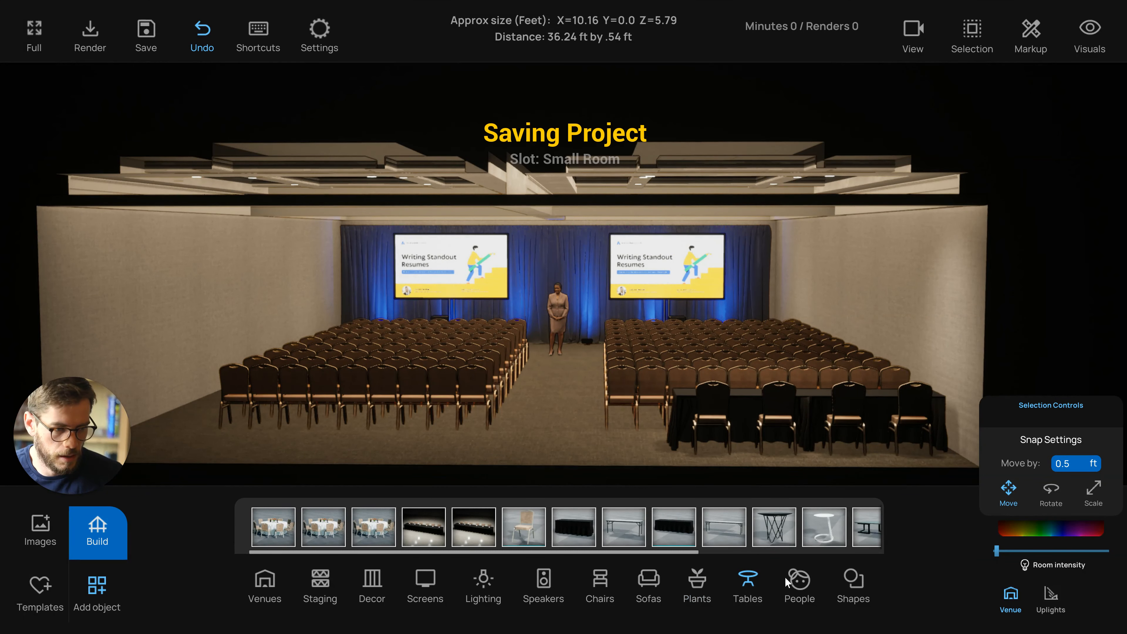
Add a Lighting Tree from the lighting objects and place it in the center aisle
left_click(481, 577)
key("q")
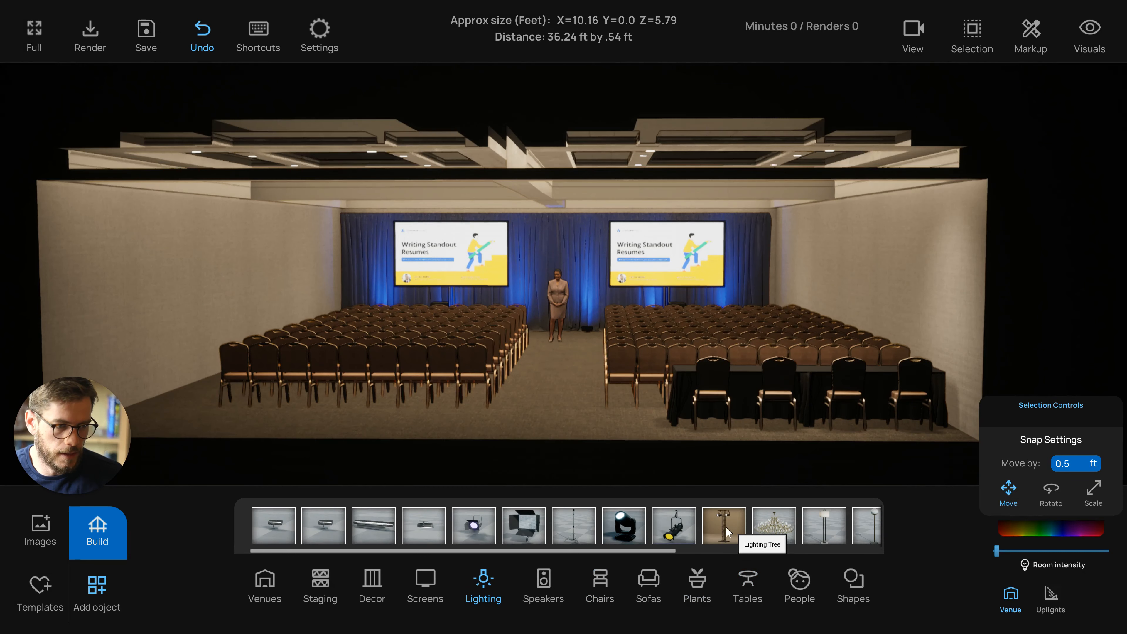
left_click_drag(691, 461, 685, 463)
left_click_drag(723, 516, 527, 449)
left_click(506, 437)
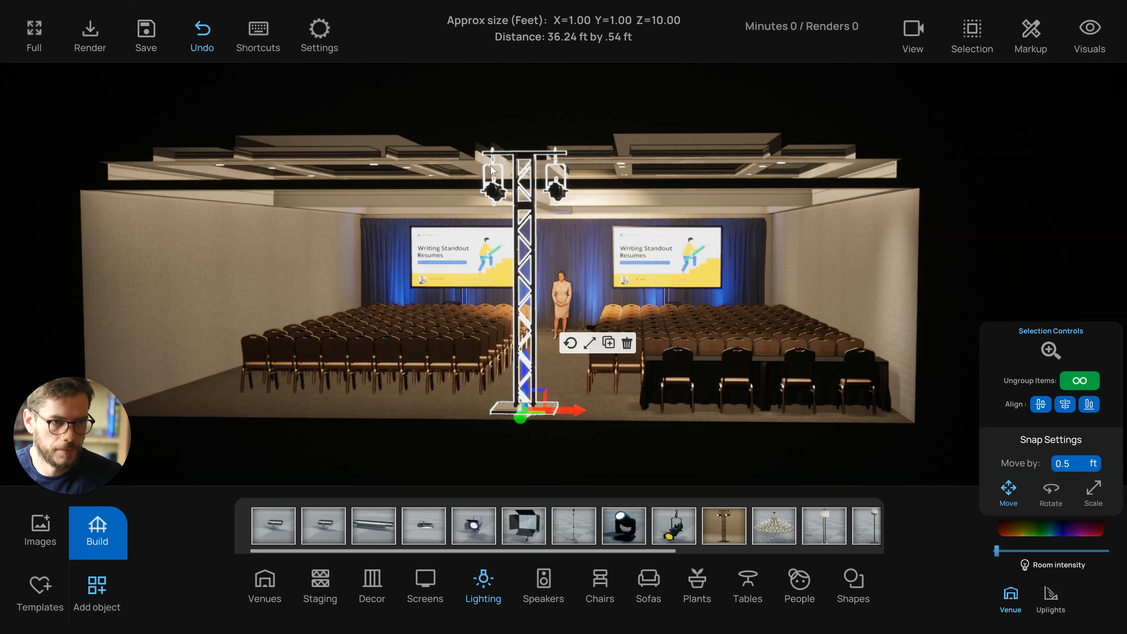
Turn on Multi-Select selection mode
left_click_drag(524, 189, 529, 245)
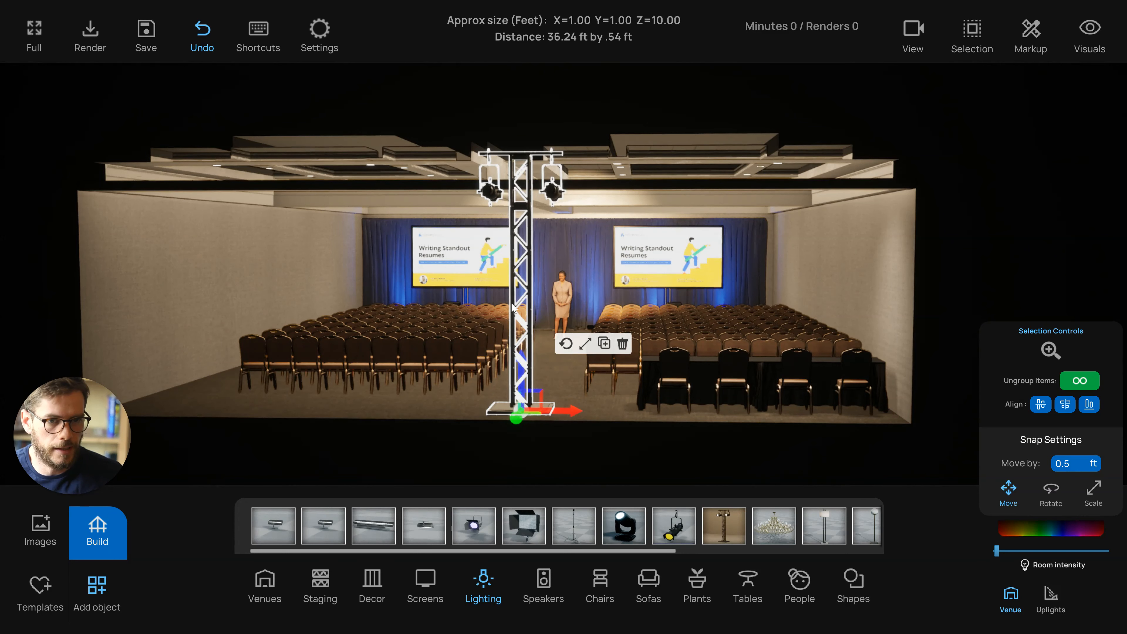
left_click_drag(518, 315, 506, 217)
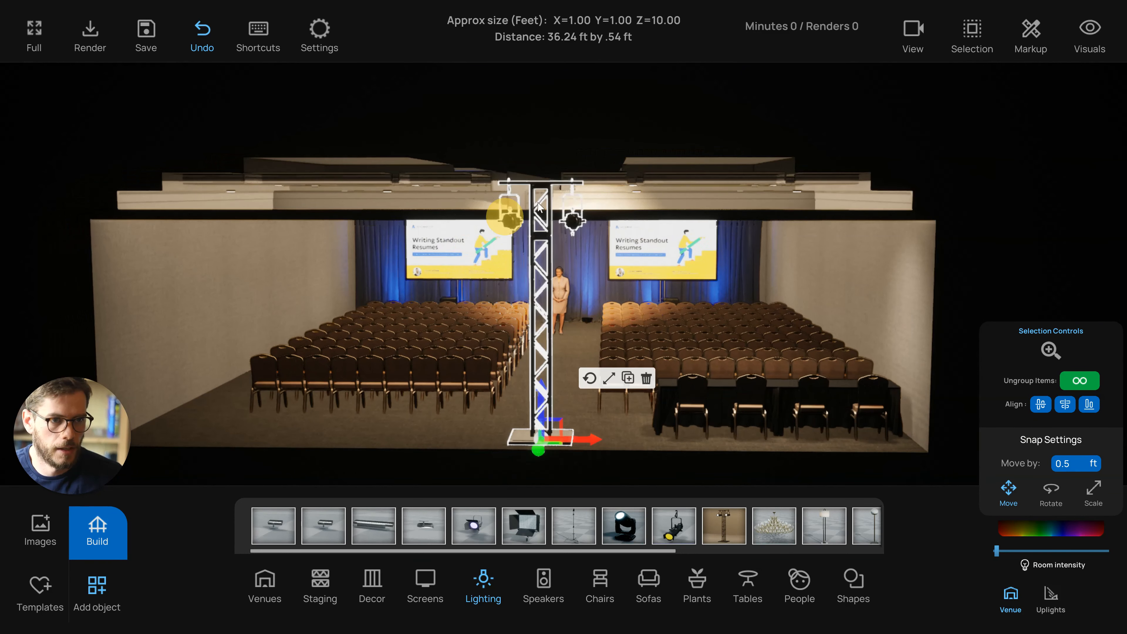
left_click(970, 38)
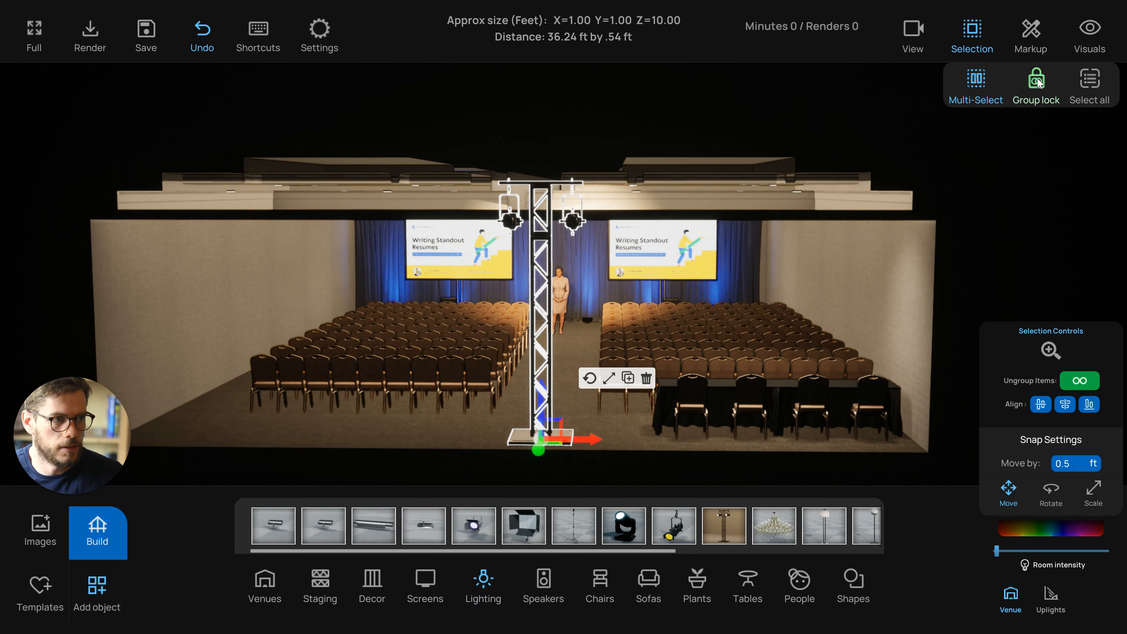
left_click(976, 79)
left_click_drag(782, 220, 750, 212)
left_click(478, 196)
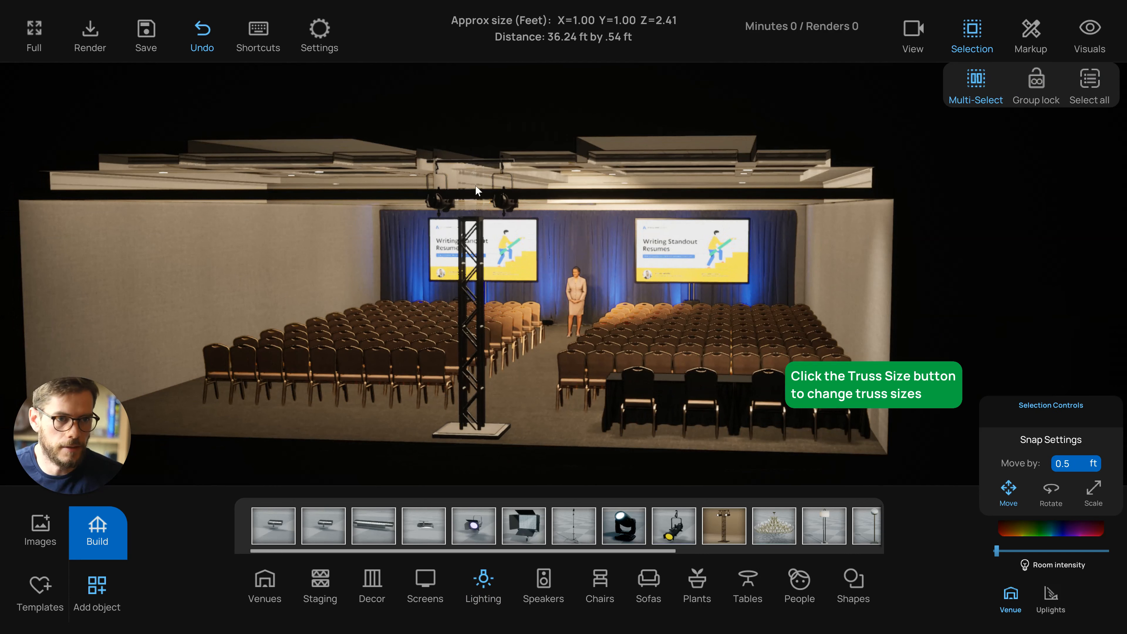
left_click(498, 160)
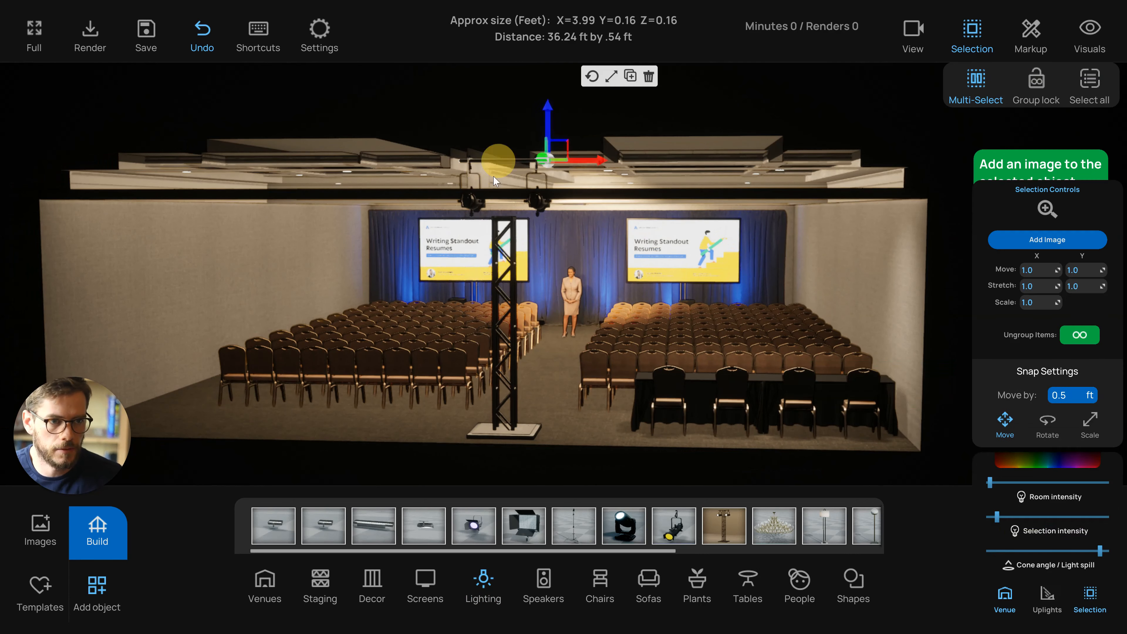
left_click(475, 195)
left_click(535, 202)
left_click_drag(536, 174, 537, 227)
right_click_drag(492, 274, 496, 272)
scroll(496, 273, "up", 1)
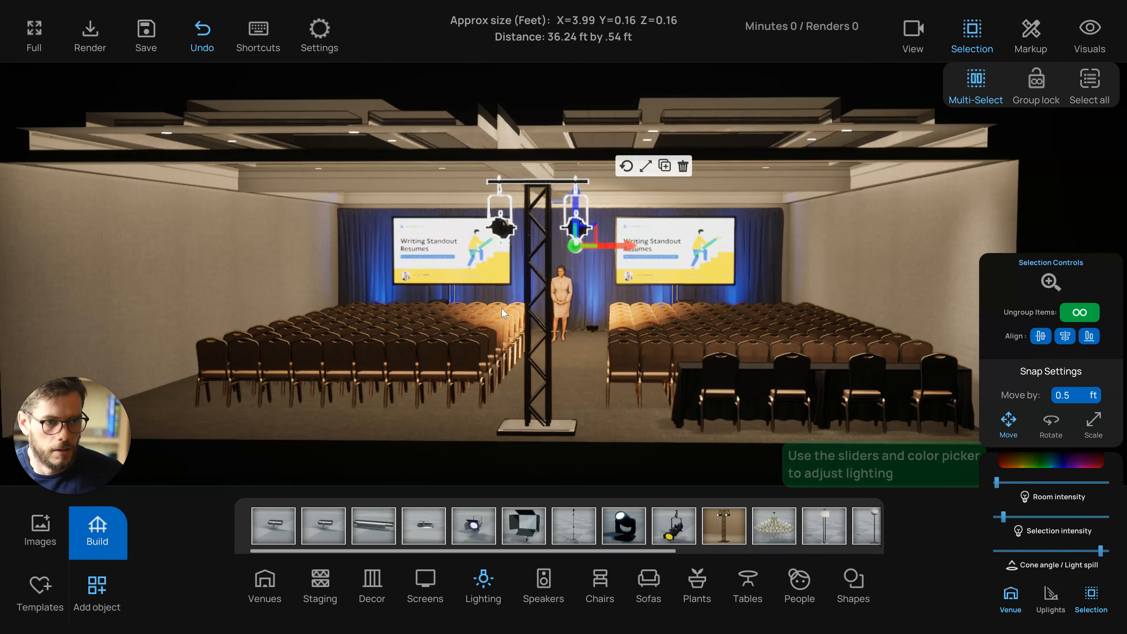
left_click(615, 439)
right_click_drag(599, 429, 586, 265)
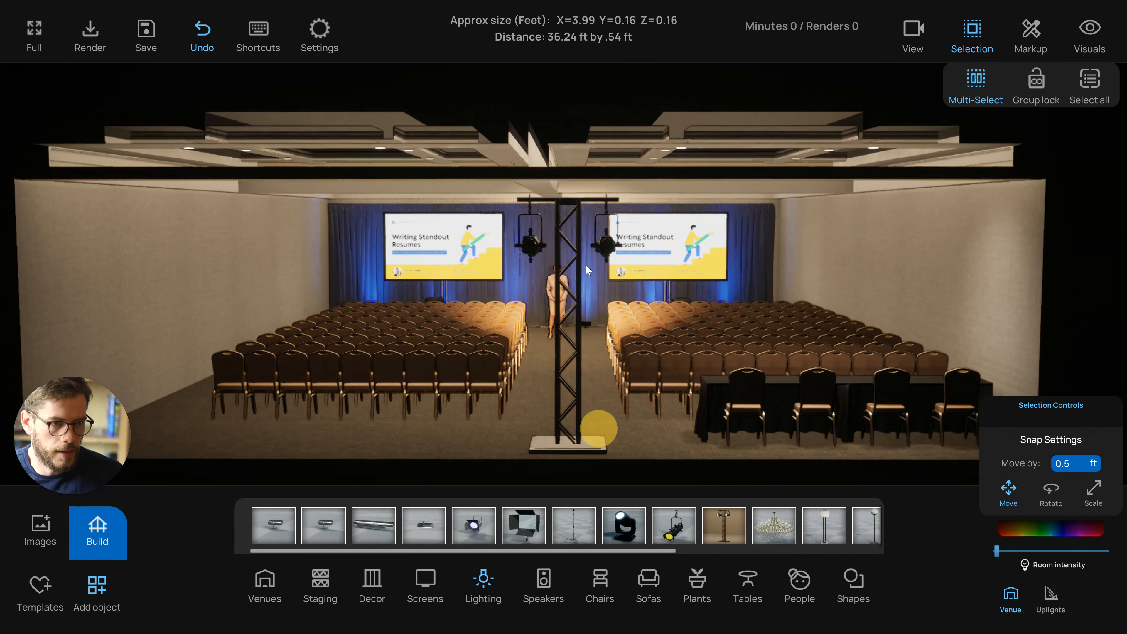
Select both spotlights on the lighting tree and lower their selection intensity and cone angle / light spill
left_click(536, 253)
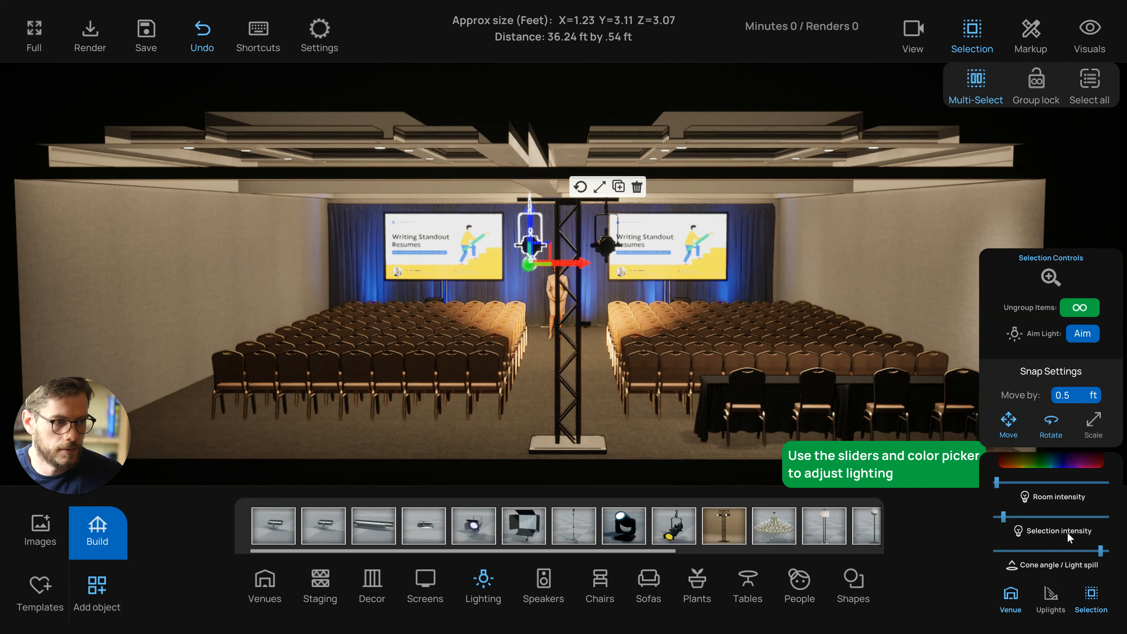
left_click(607, 251)
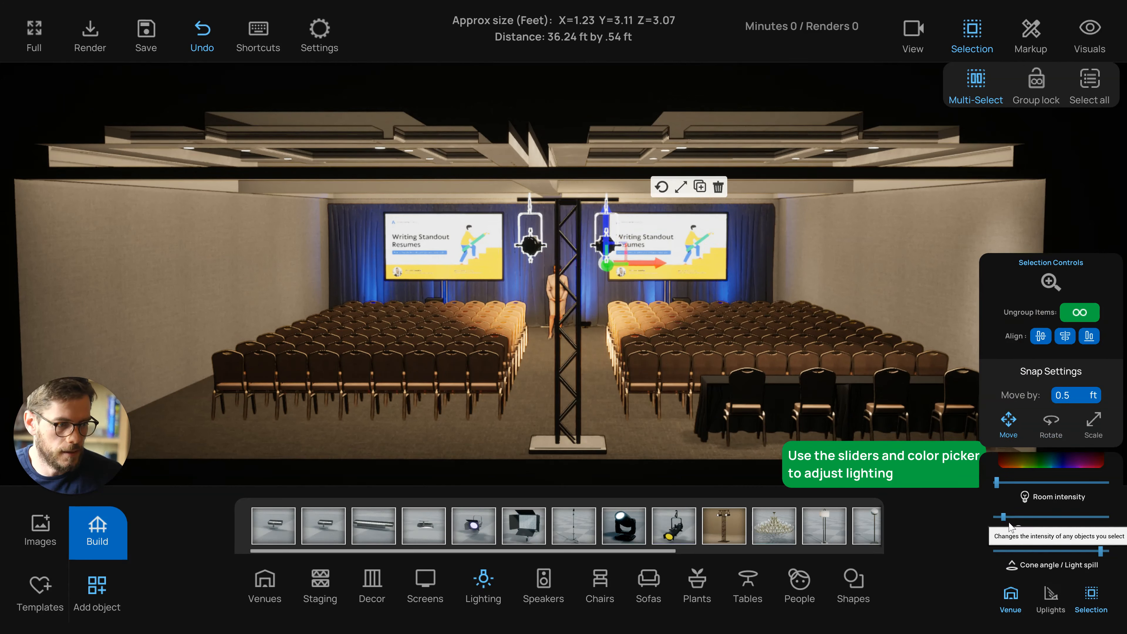
left_click_drag(1004, 518, 1006, 519)
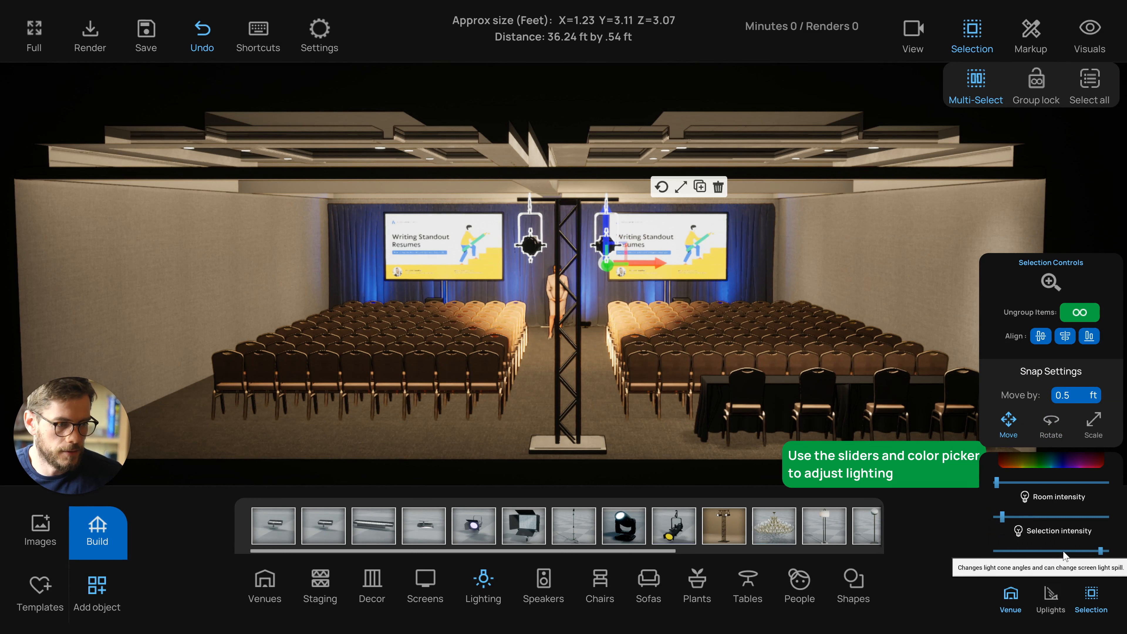
left_click(1007, 551)
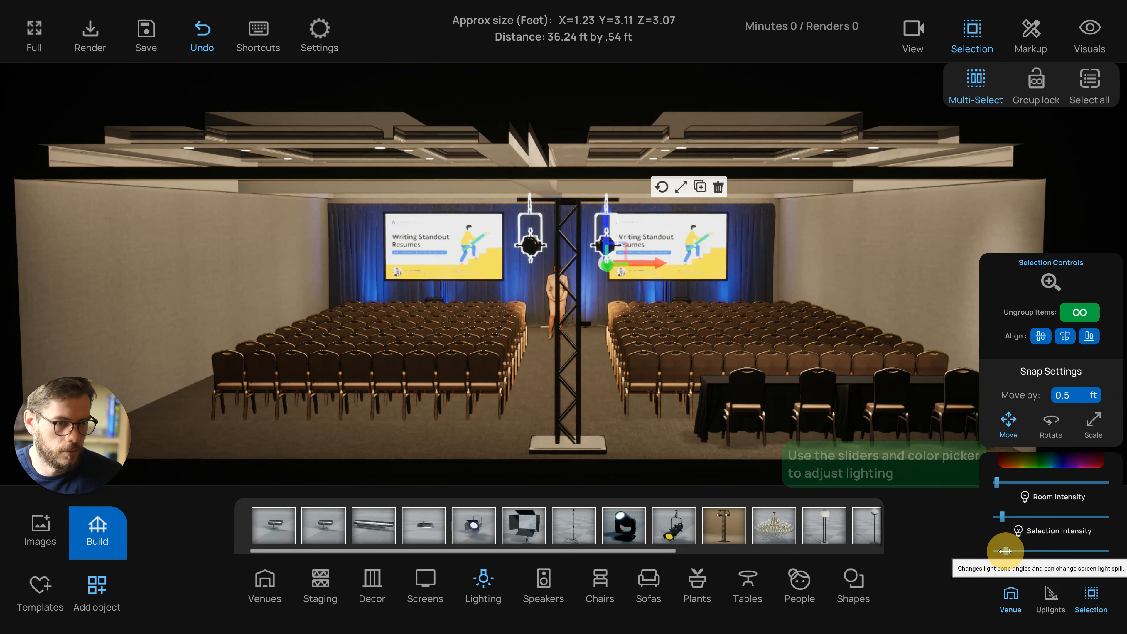
left_click_drag(1004, 551, 1001, 550)
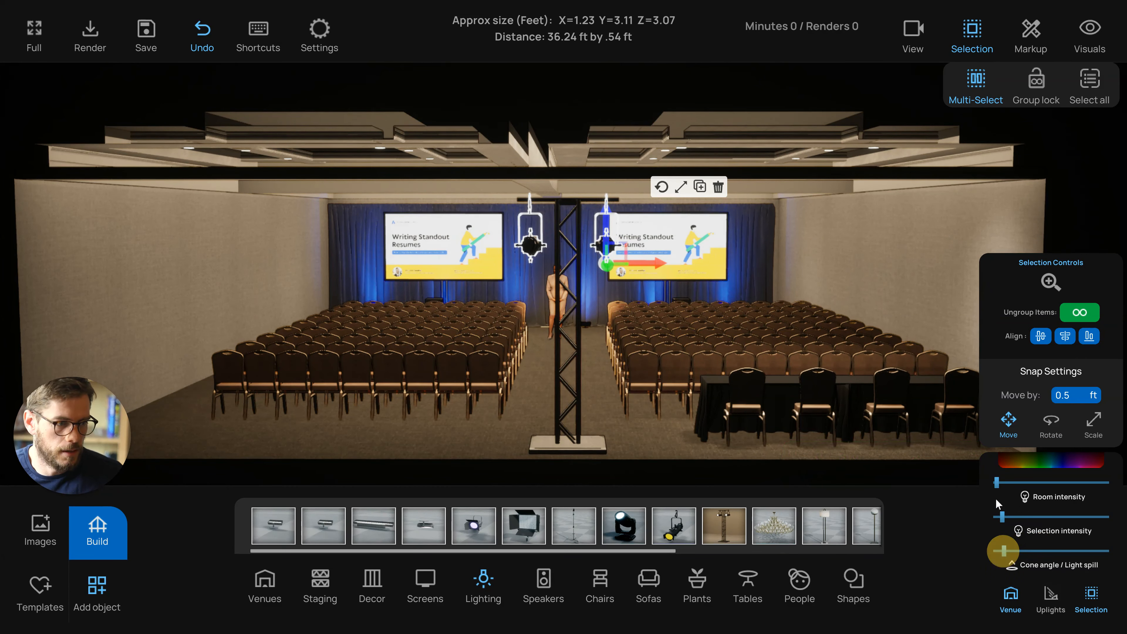
right_click_drag(664, 415, 680, 421)
scroll(673, 417, "up", 3)
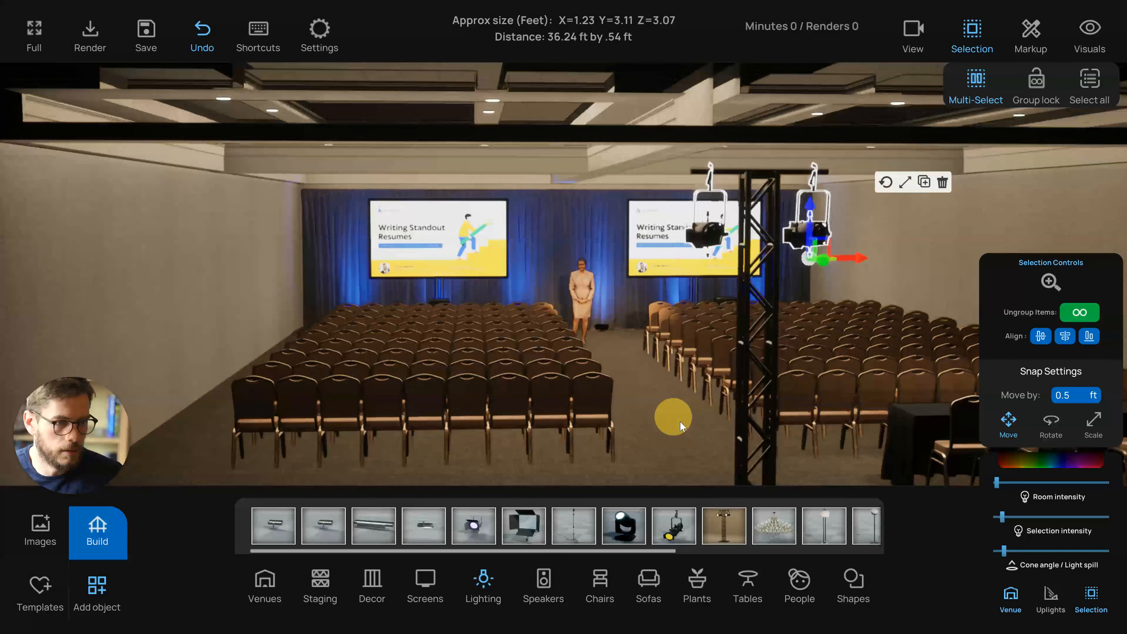
Select the left spotlight on the lighting tree and aim it at the presenter
left_click(681, 231)
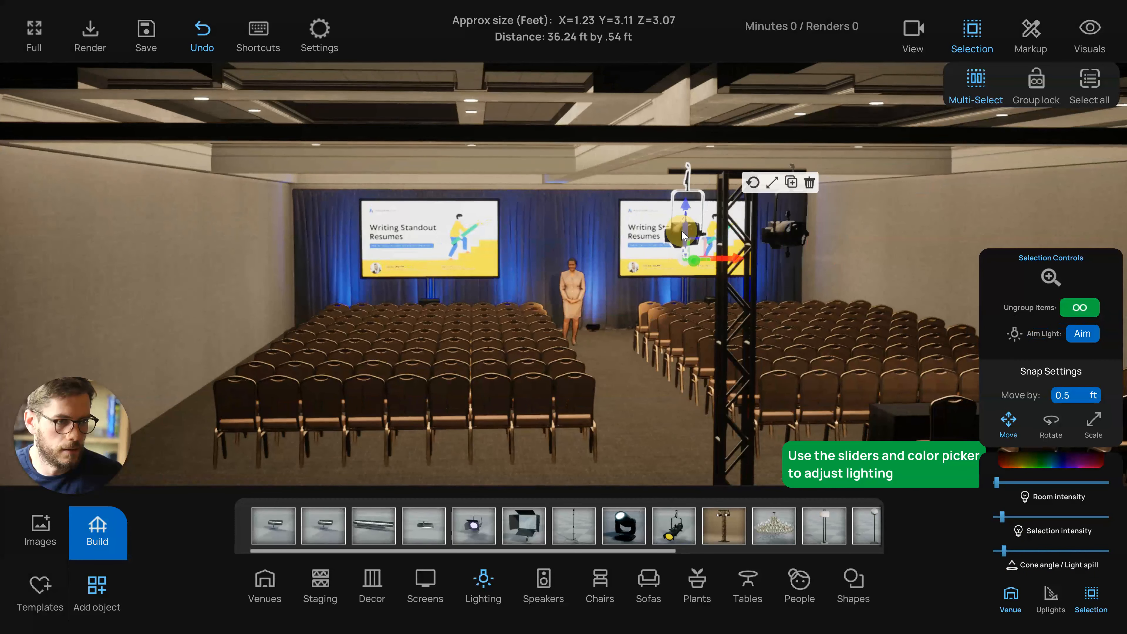
left_click(1080, 337)
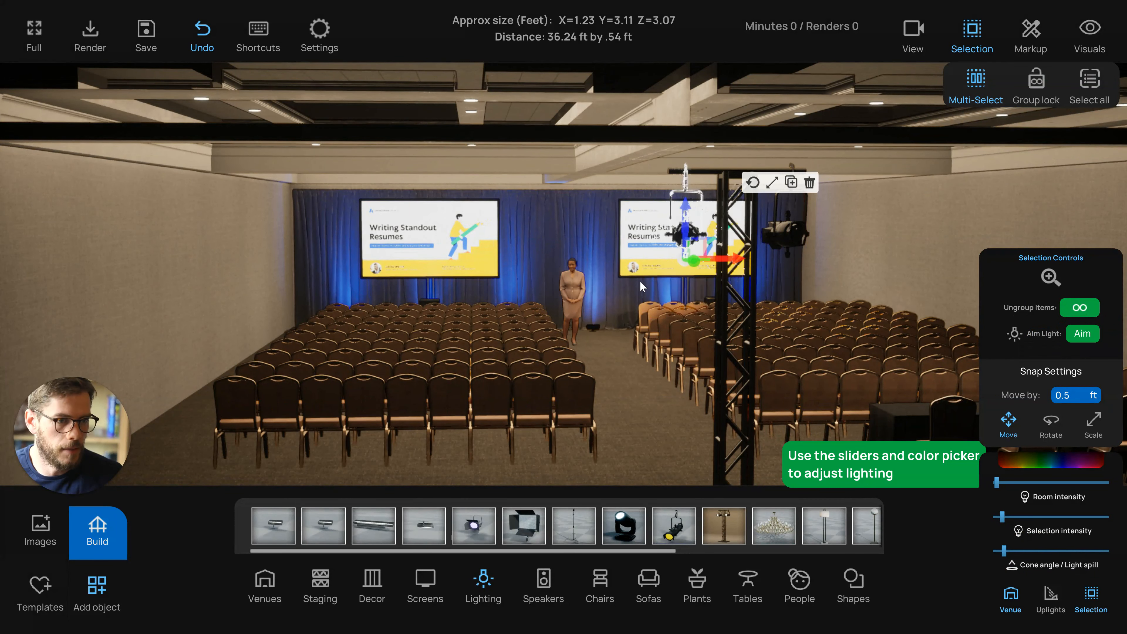
left_click(575, 287)
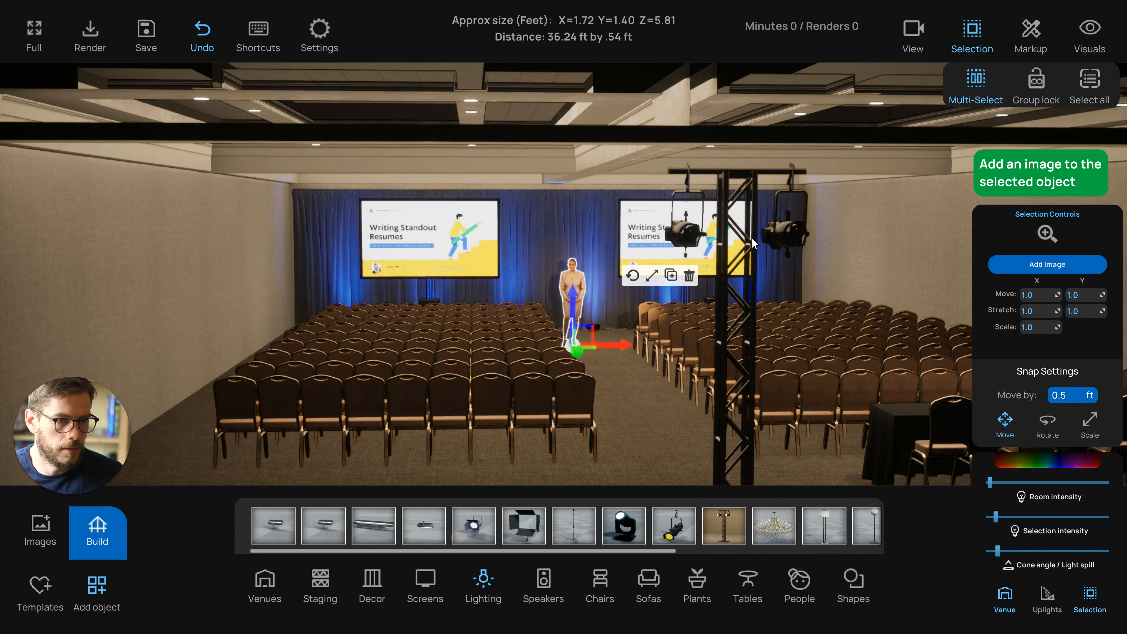
Select the right spotlight on the lighting tree and aim it at the presenter
left_click(785, 237)
left_click(1082, 334)
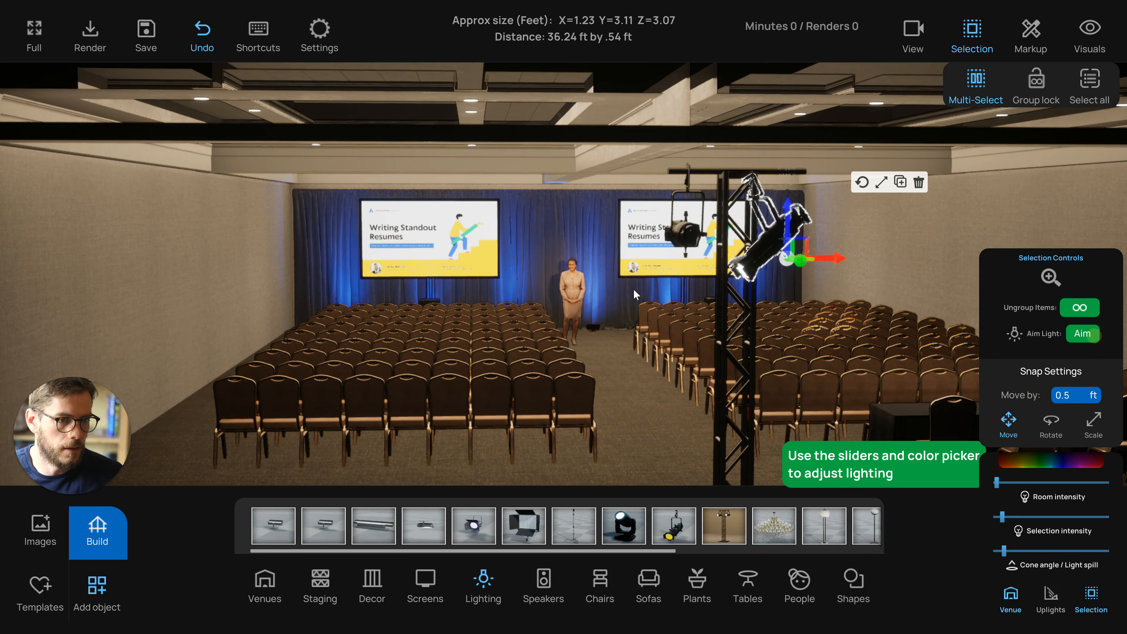
left_click(580, 288)
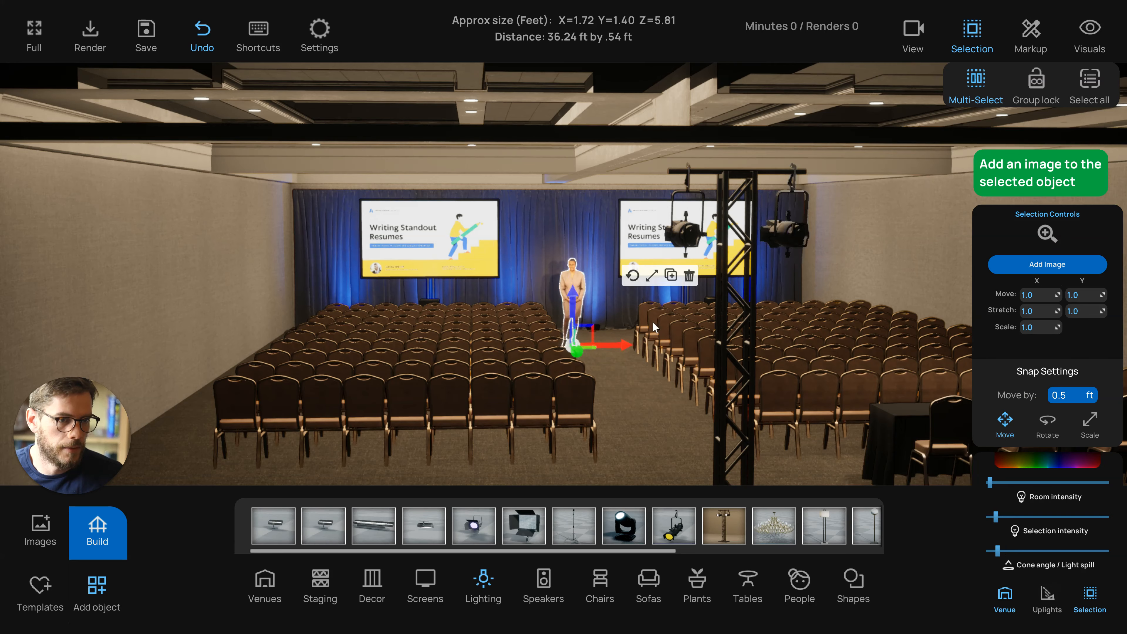
Reselect both spotlights and reduce their selection intensity and cone angle / light spill
left_click_drag(652, 321, 647, 319)
left_click(710, 221)
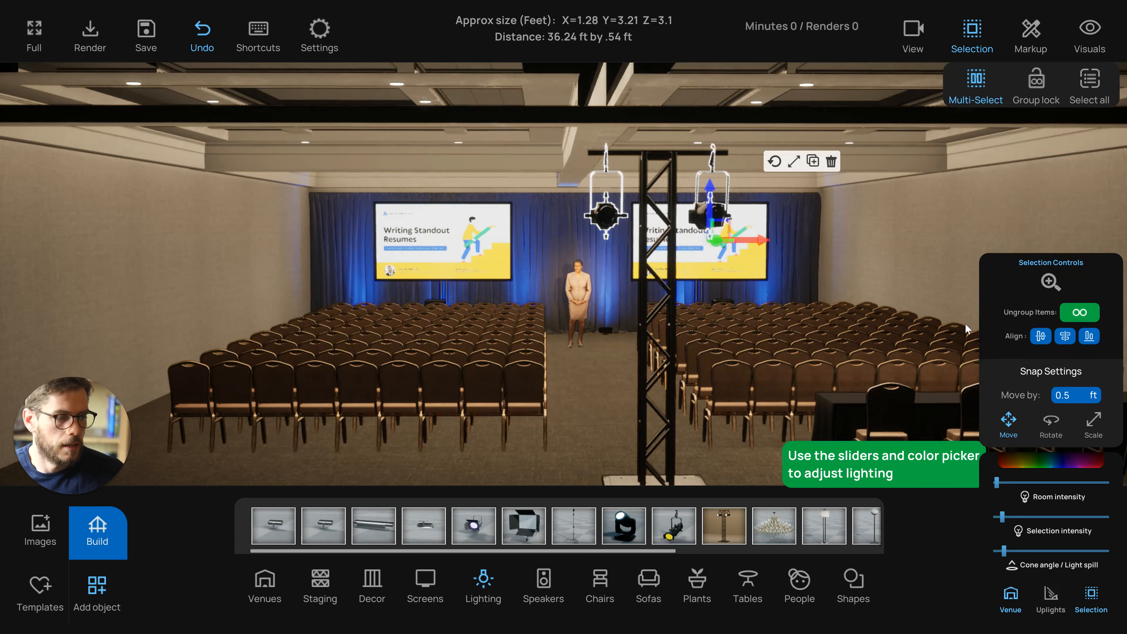
left_click(1001, 518)
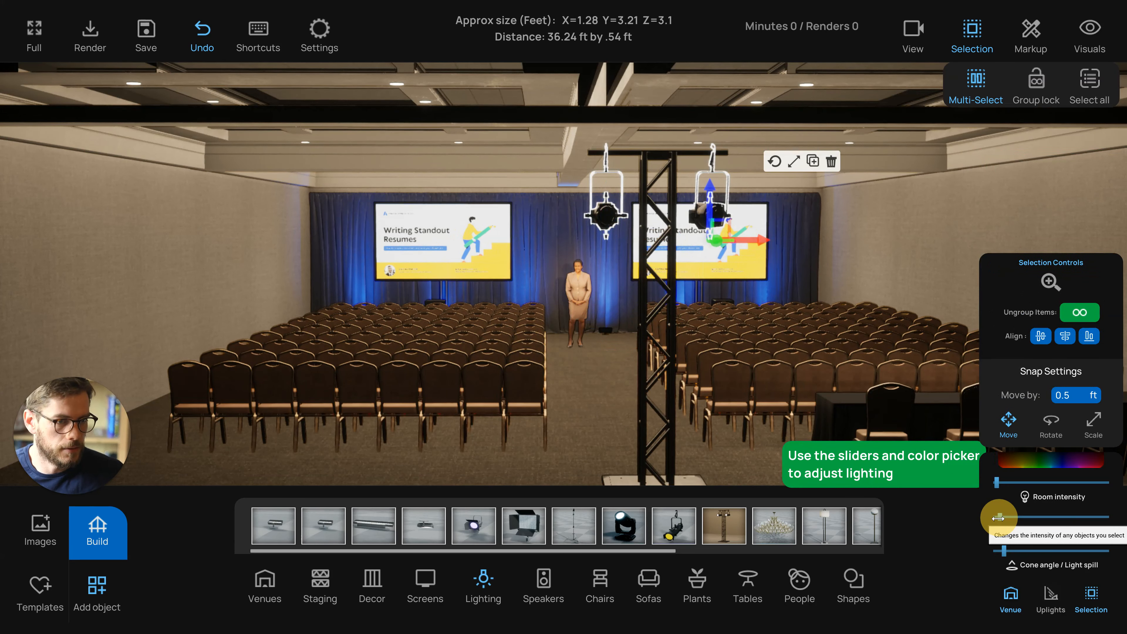
left_click(1005, 551)
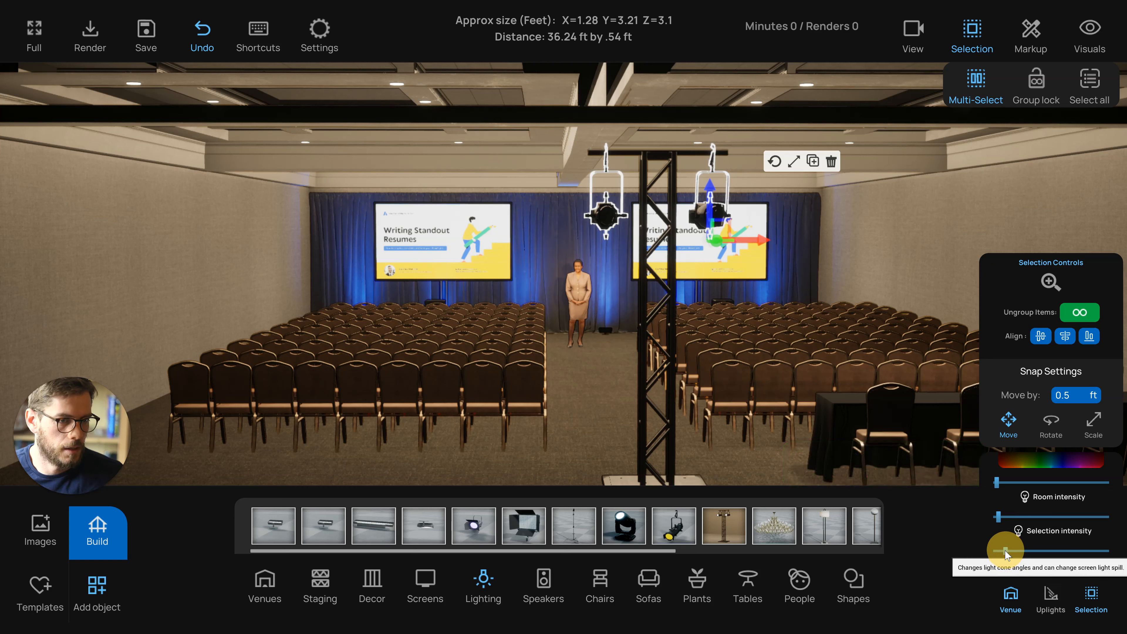
Set both spotlights' light color to a pale blue-white and readjust their selection intensity
left_click(1036, 461)
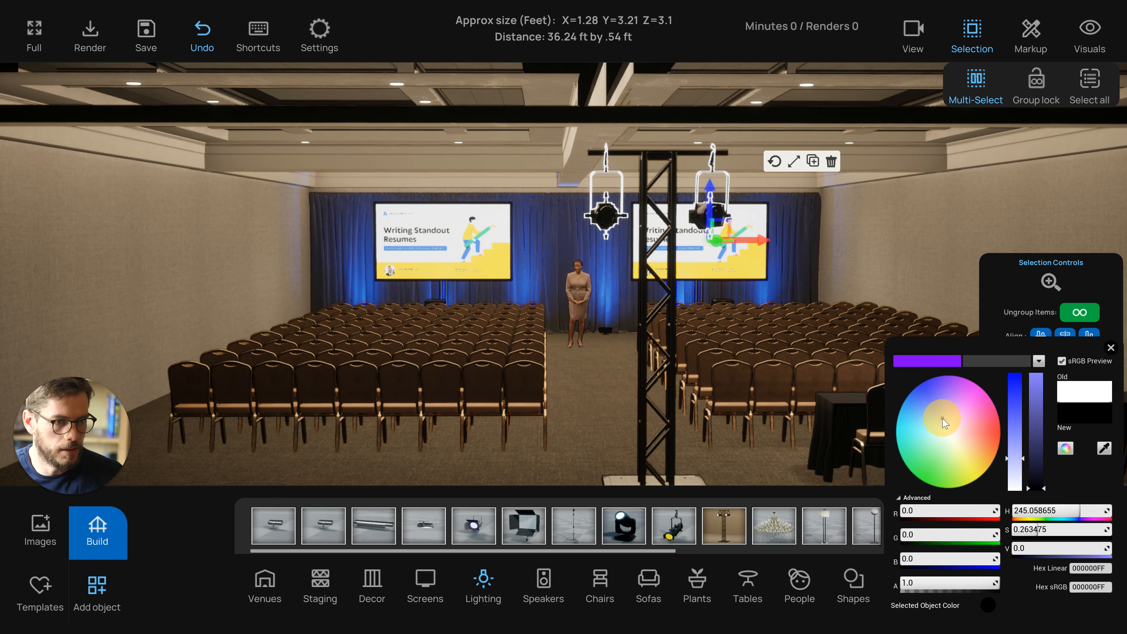
left_click(942, 436)
left_click(1049, 375)
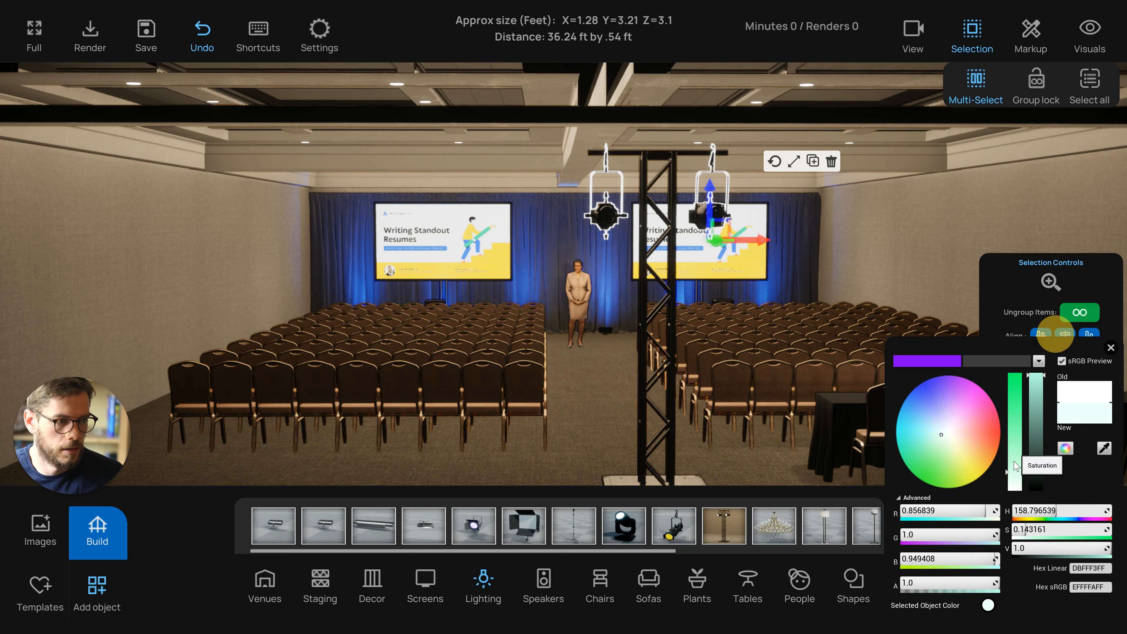
left_click(938, 426)
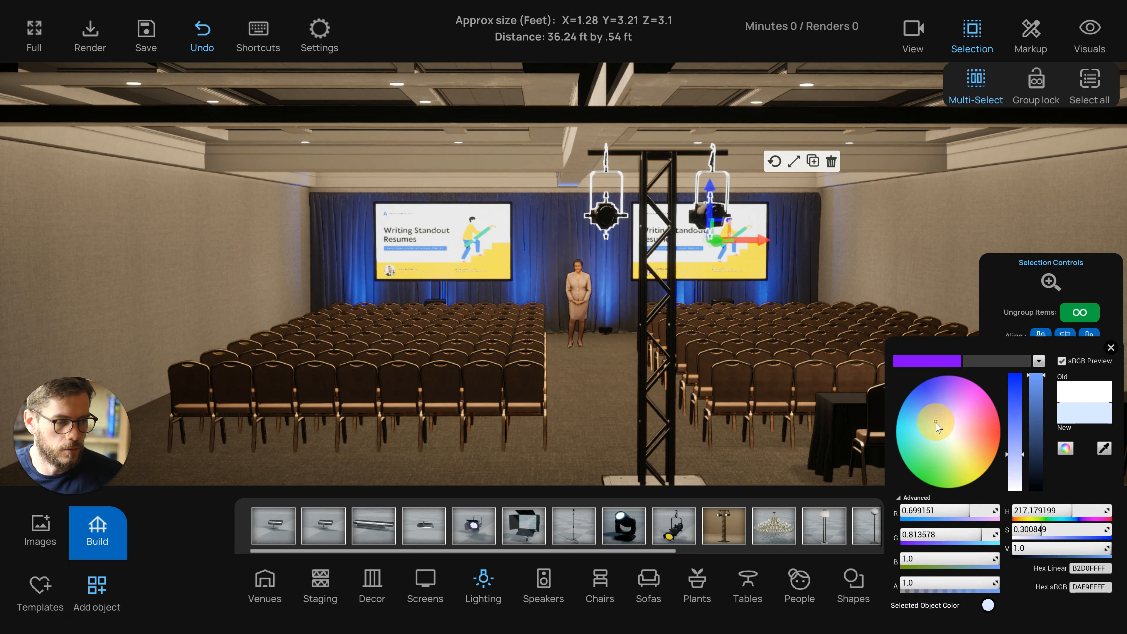
left_click(1111, 348)
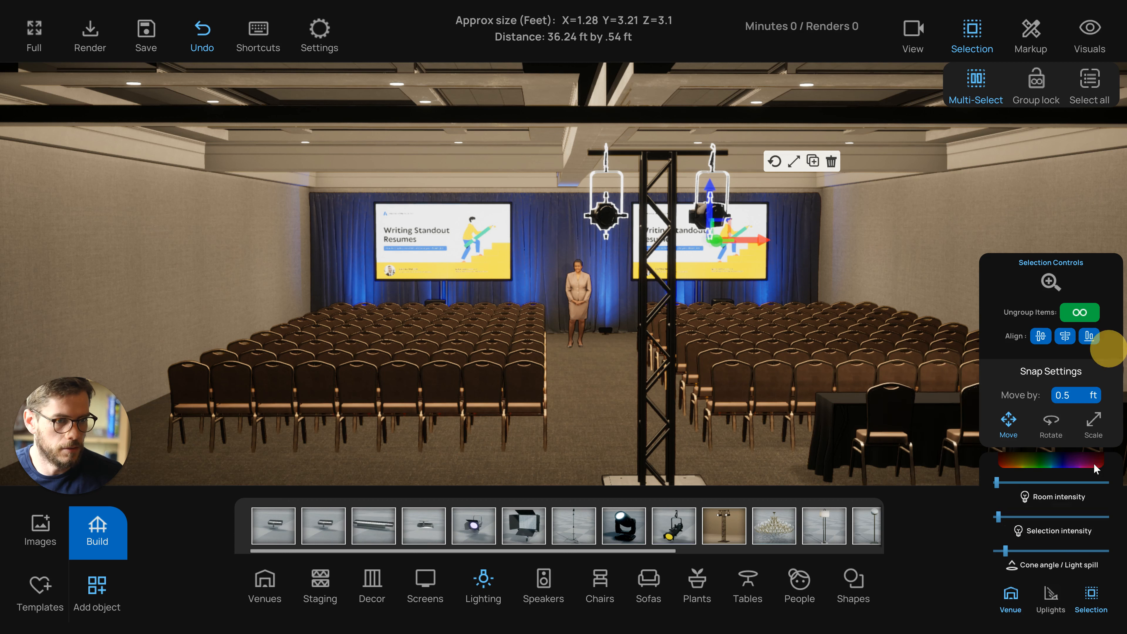
left_click(999, 516)
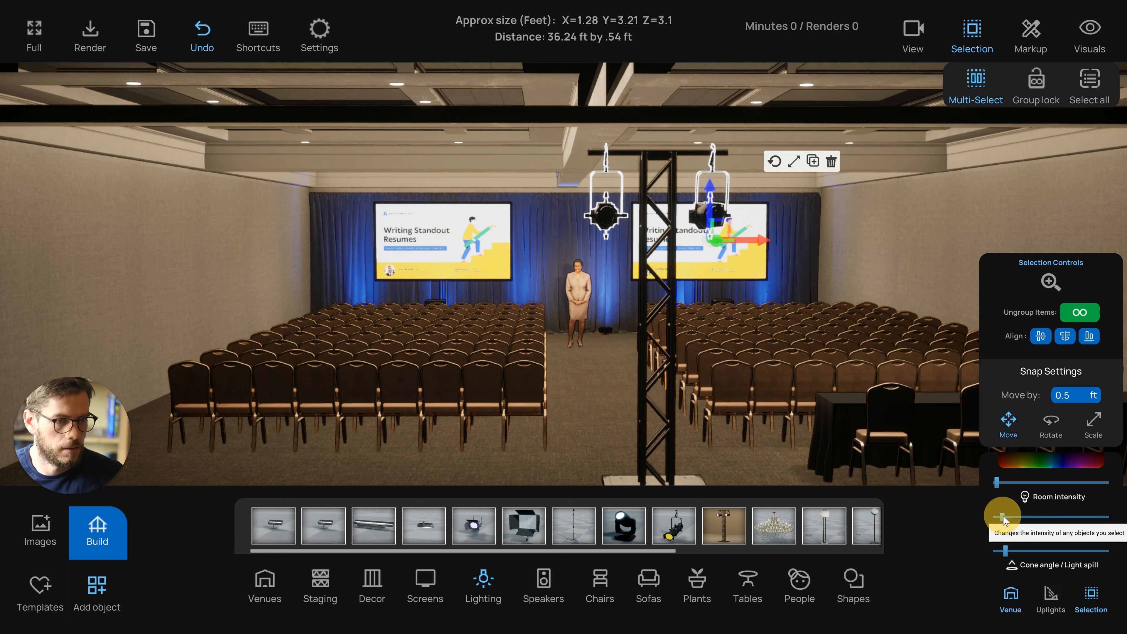
Add a Basic Cube beside the lighting tree in top view and size it 1.1 by 1.1 by 10 ft
left_click(933, 245)
left_click_drag(898, 245, 802, 253)
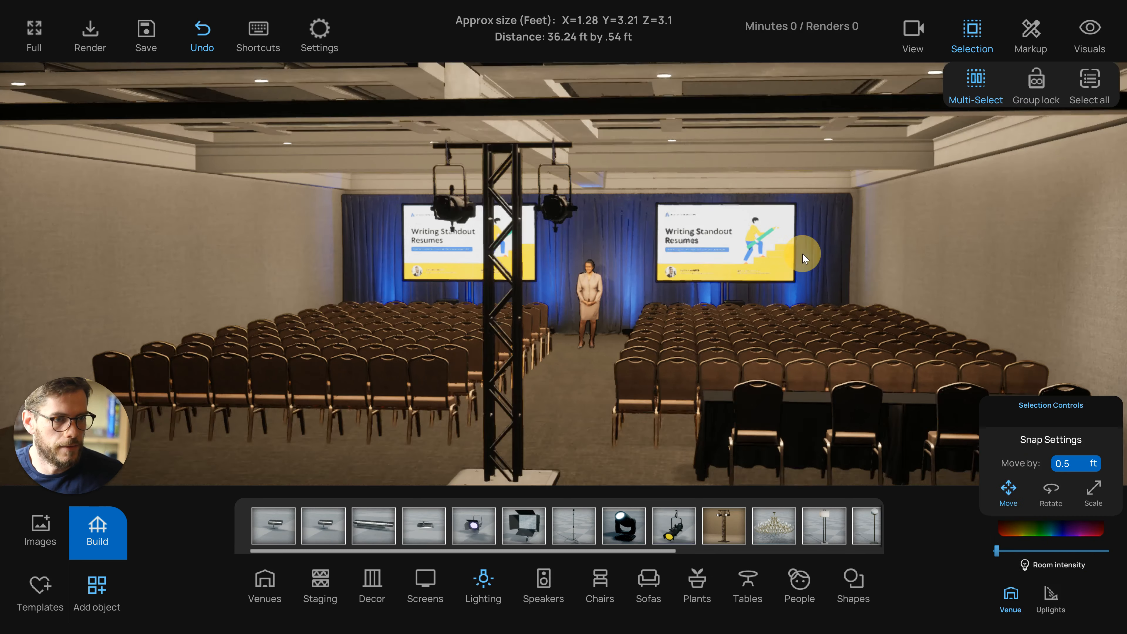
scroll(580, 370, "down", 3)
left_click(853, 582)
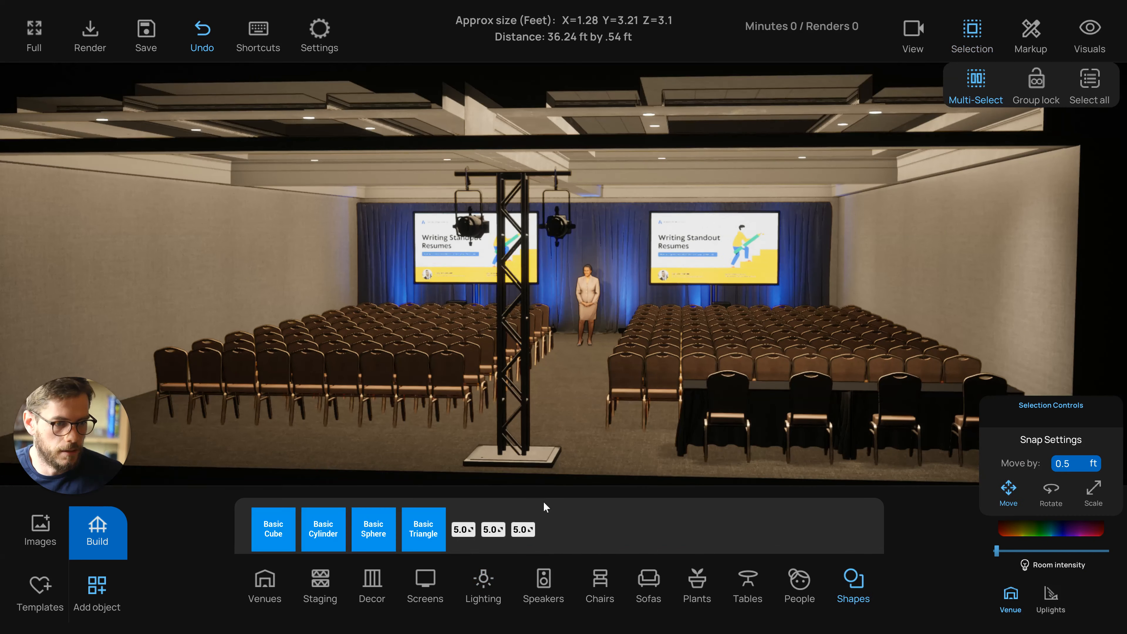
left_click_drag(395, 462, 589, 394)
key("t")
scroll(586, 423, "down", 3)
left_click_drag(601, 453, 581, 277)
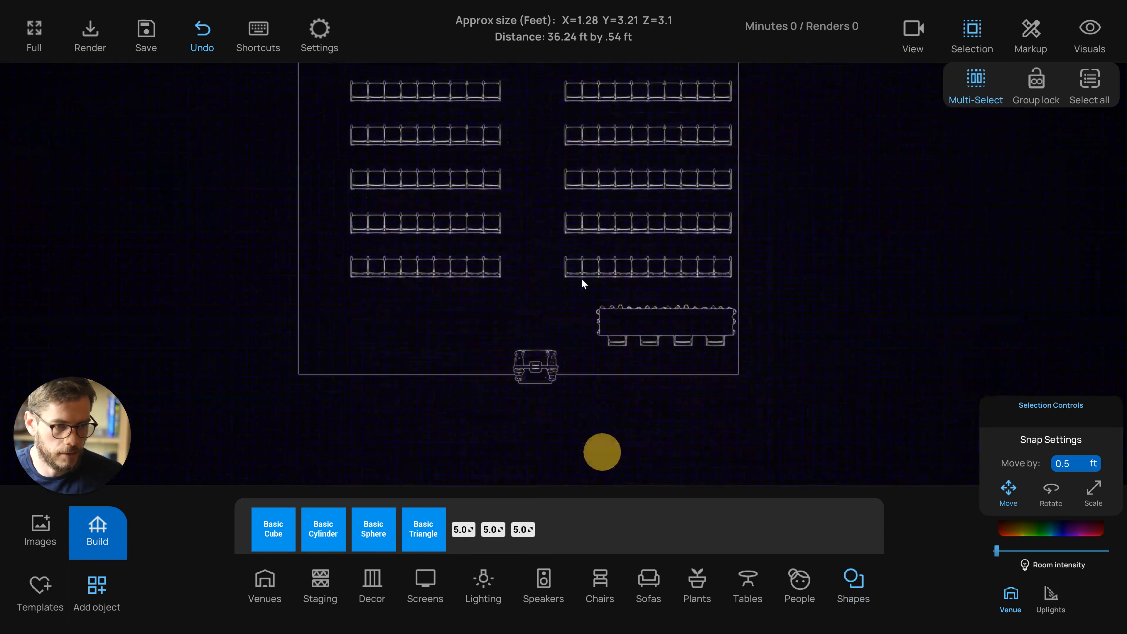
scroll(517, 385, "up", 1)
scroll(517, 385, "up", 3)
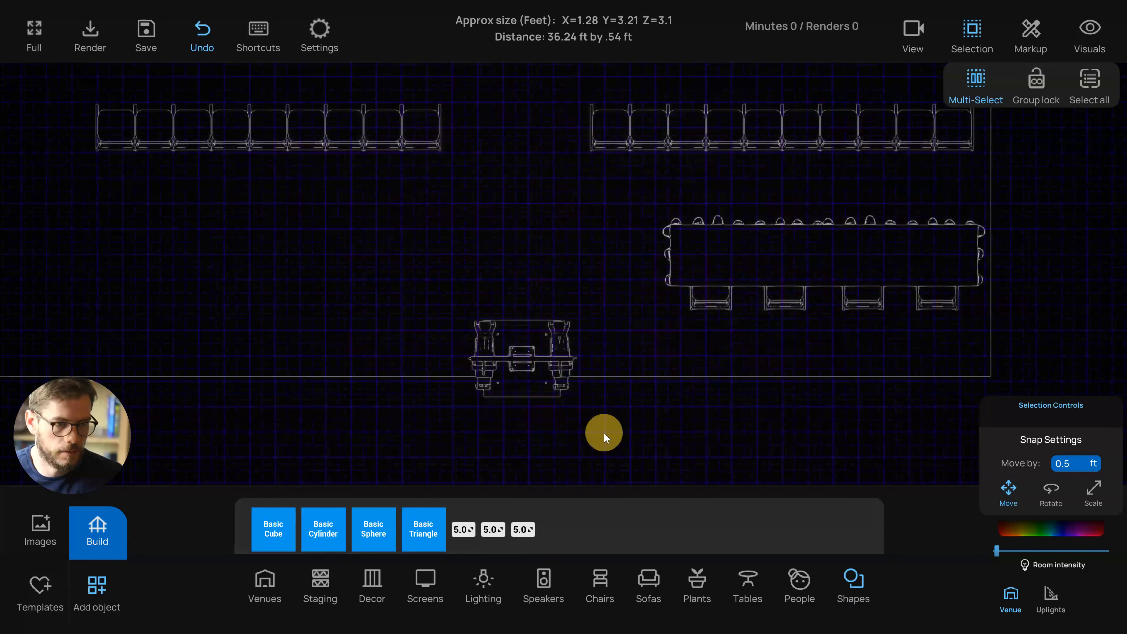
left_click_drag(604, 433, 484, 282)
left_click(406, 331)
scroll(406, 333, "up", 1)
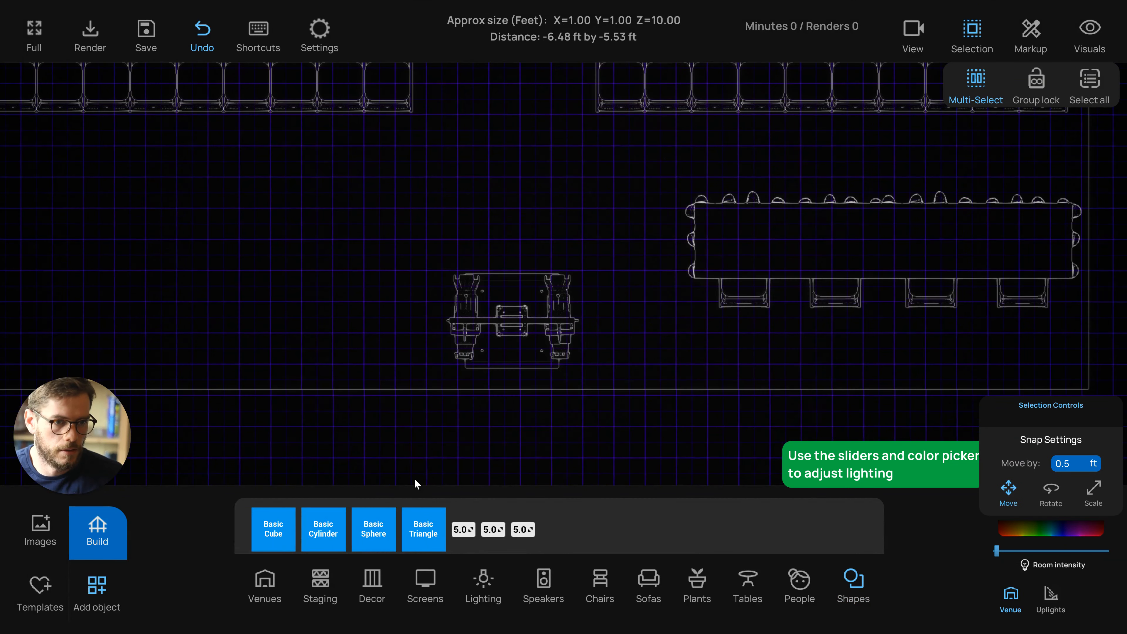
left_click_drag(278, 539, 513, 431)
middle_click_drag(543, 425, 546, 410)
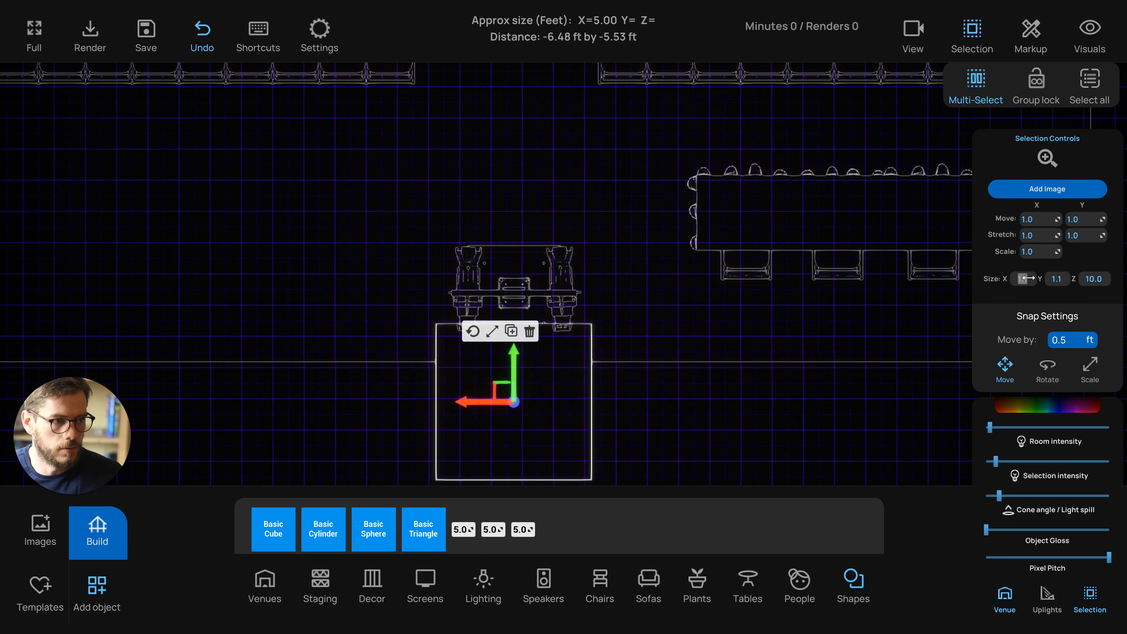
key("Tab")
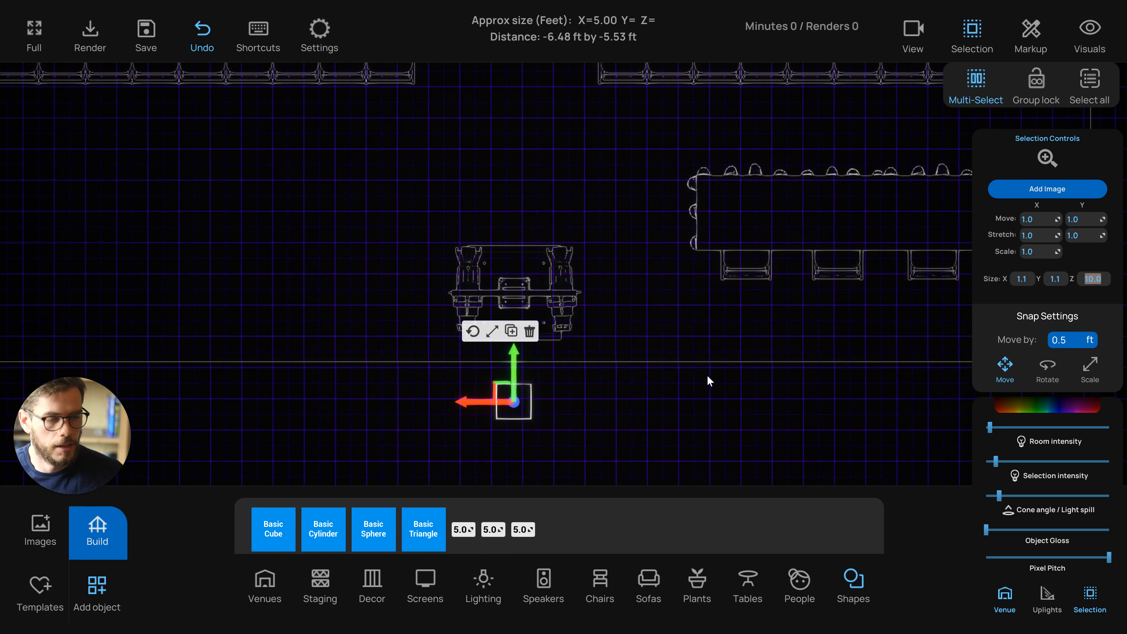
Set the snap move distance to 0 ft and center the cube on the lighting tree's base
left_click(641, 395)
scroll(499, 378, "up", 2)
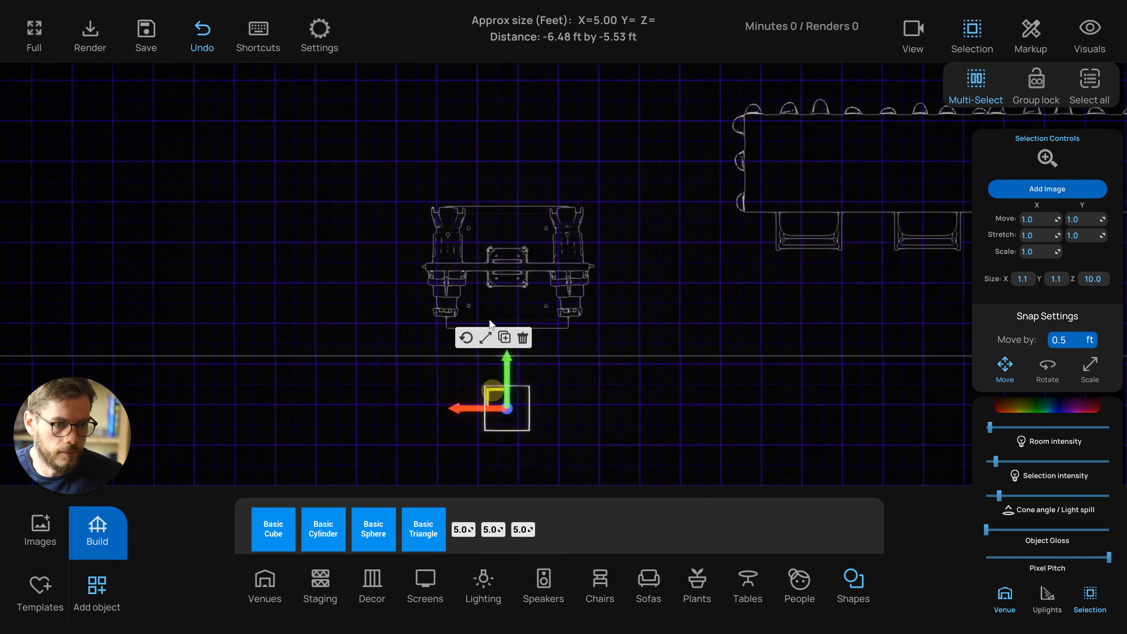
left_click_drag(493, 394, 494, 254)
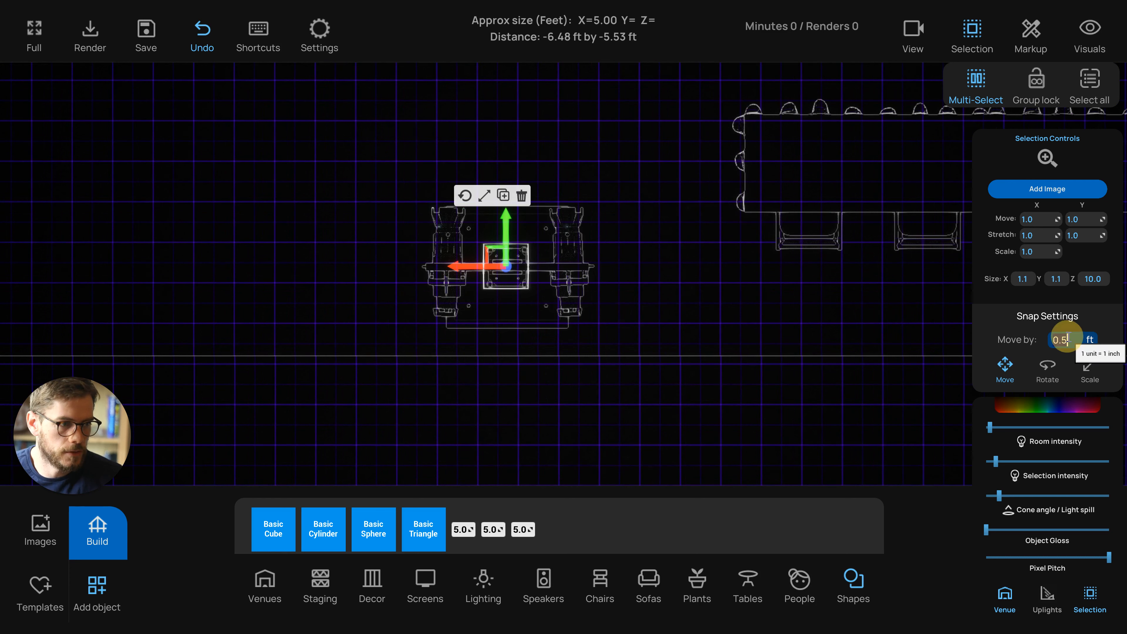
scroll(515, 278, "up", 5)
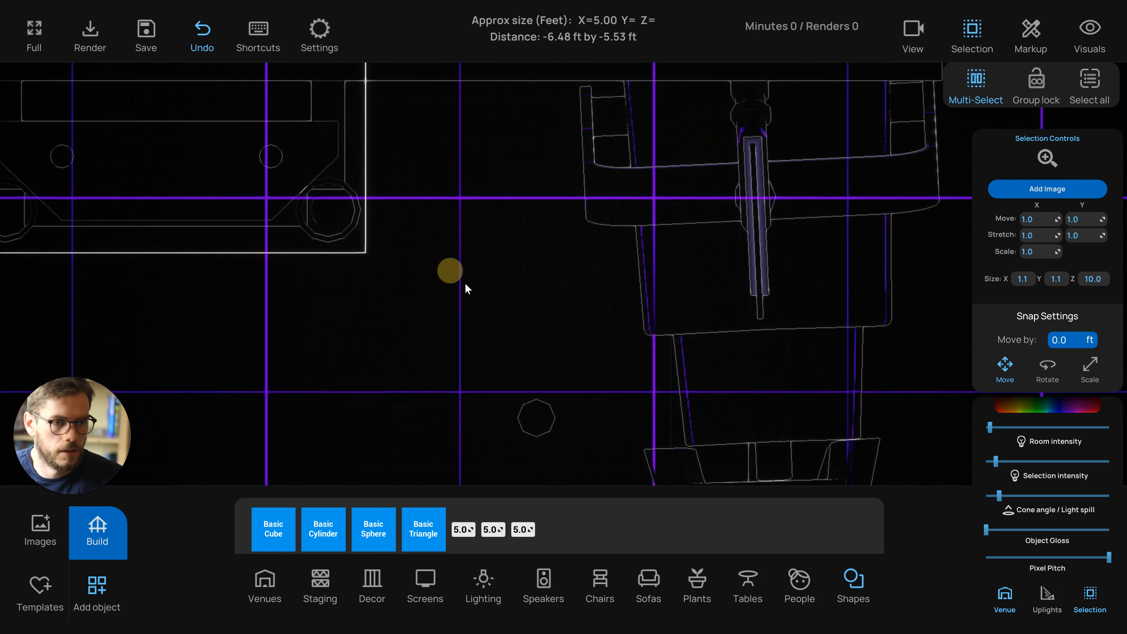
scroll(465, 289, "down", 4)
scroll(537, 306, "up", 2)
left_click(549, 305)
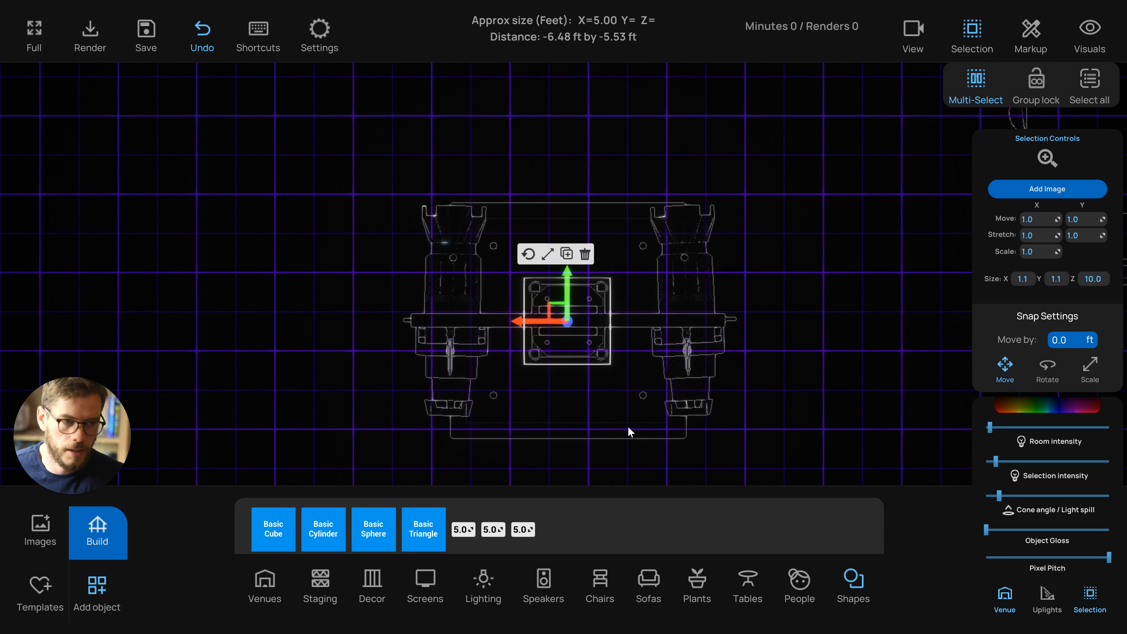
Select the cube column together with the lighting tree and turn on Group lock
key("p")
key("s")
right_click_drag(641, 424, 673, 427)
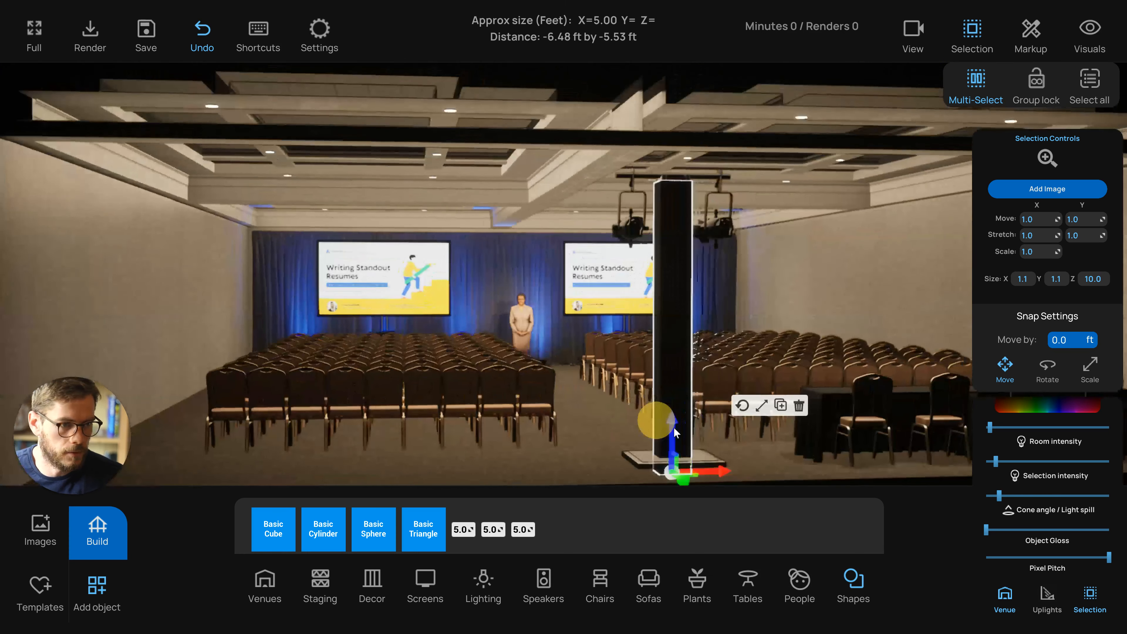
left_click(597, 468)
right_click_drag(597, 468, 618, 460)
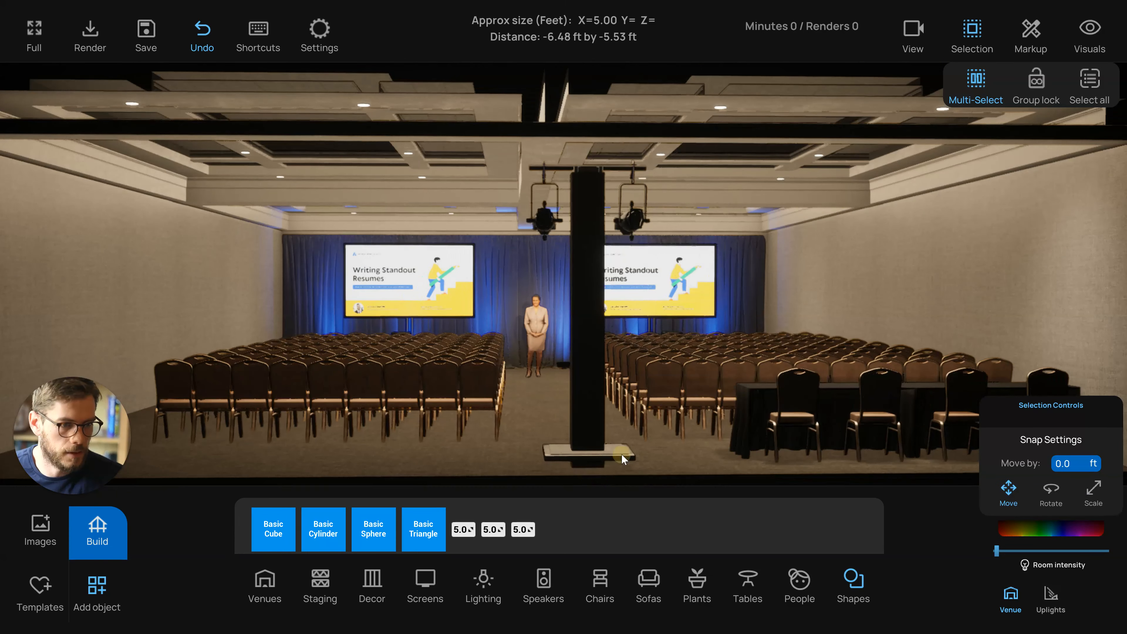
left_click(587, 419)
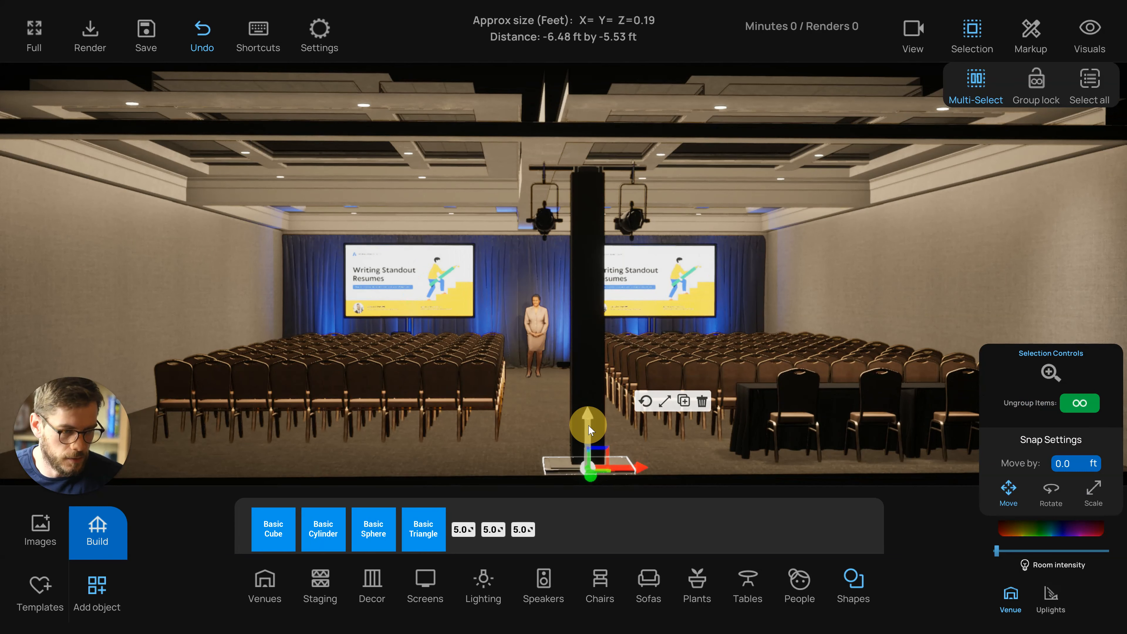
left_click(508, 469)
right_click_drag(507, 469, 509, 445)
scroll(499, 470, "down", 4)
left_click(1039, 84)
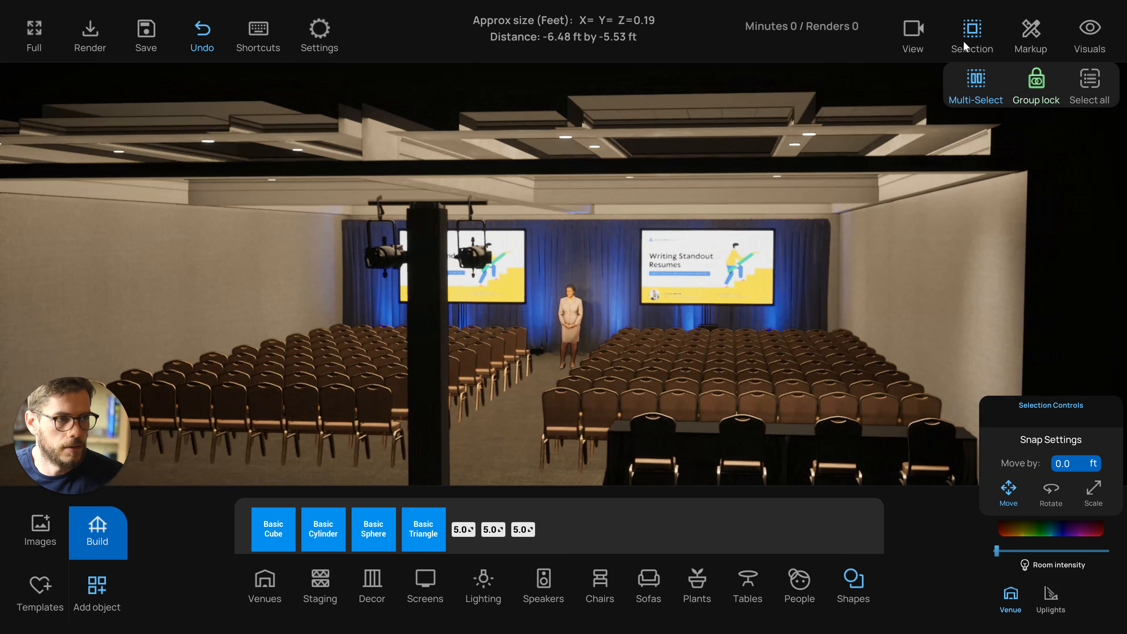
Select the spotlights on the lighting tree and adjust their selection intensity
left_click(387, 251)
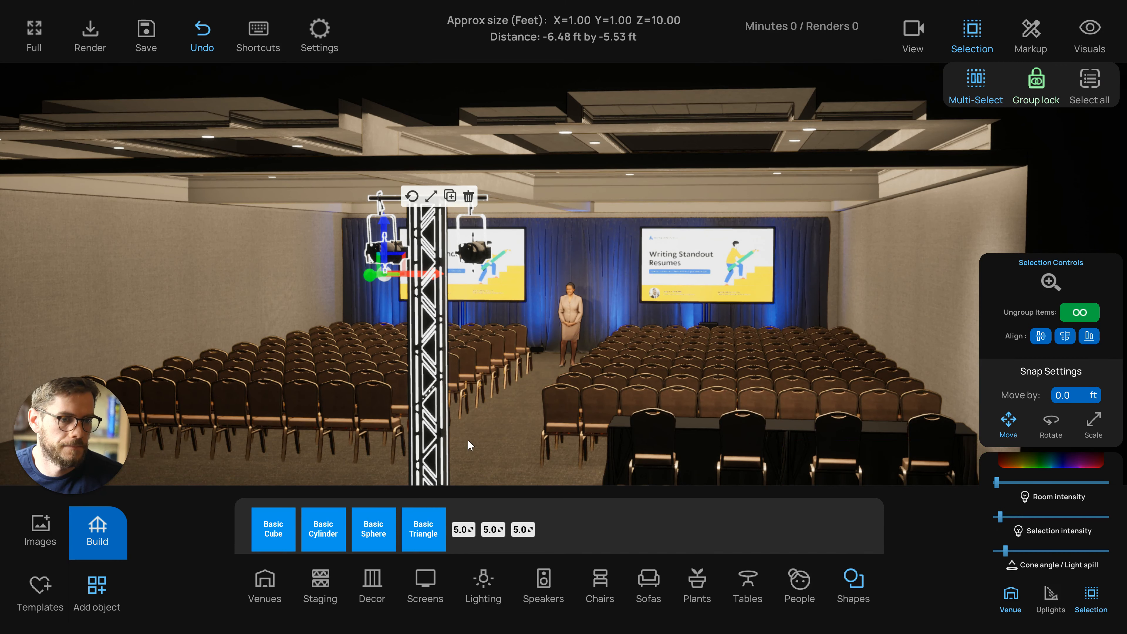
left_click(516, 444)
scroll(516, 444, "down", 4)
mouse_move(531, 422)
left_mouse_down()
mouse_move(578, 422)
mouse_move(527, 423)
left_mouse_up()
left_click(454, 260)
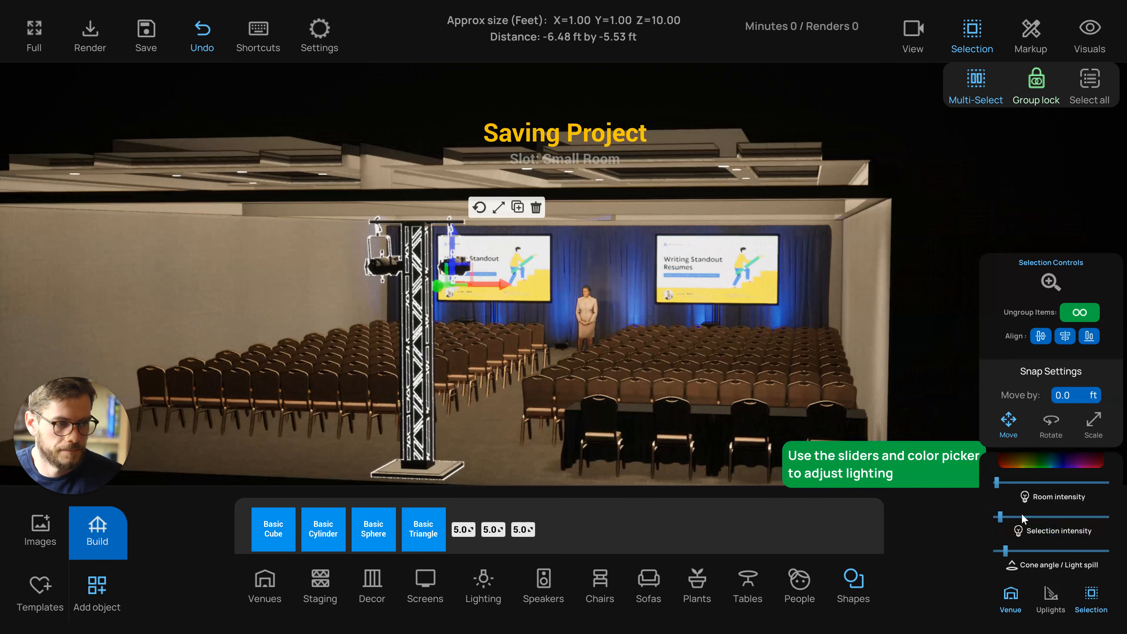
mouse_move(1001, 517)
left_mouse_down()
mouse_move(1016, 517)
mouse_move(1001, 517)
left_mouse_up()
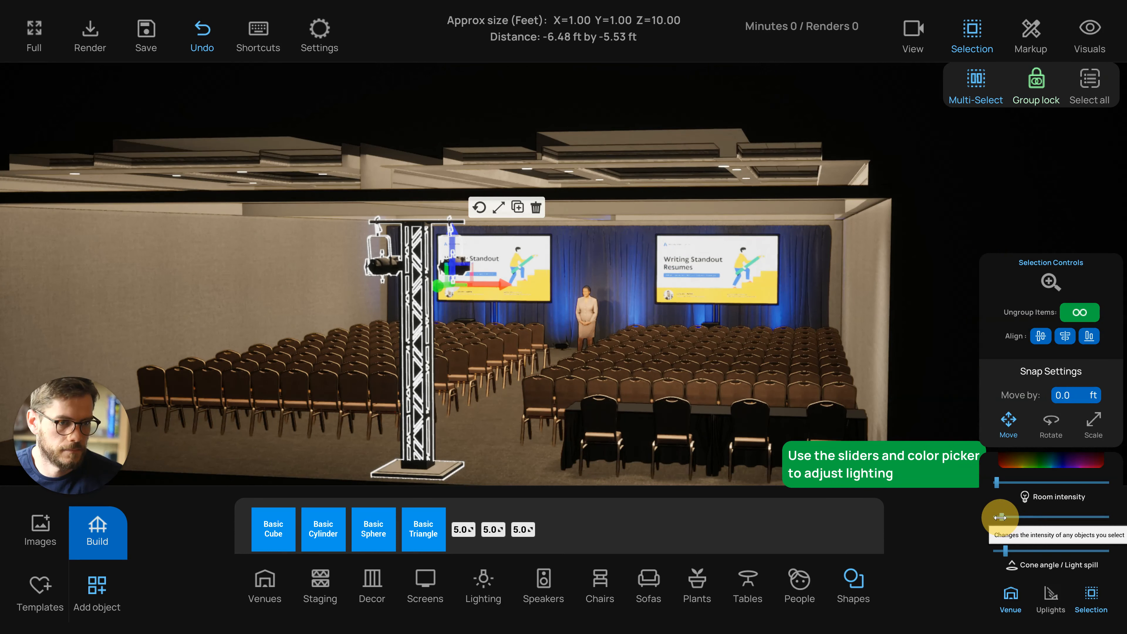
left_click(518, 450)
left_click_drag(522, 447, 568, 446)
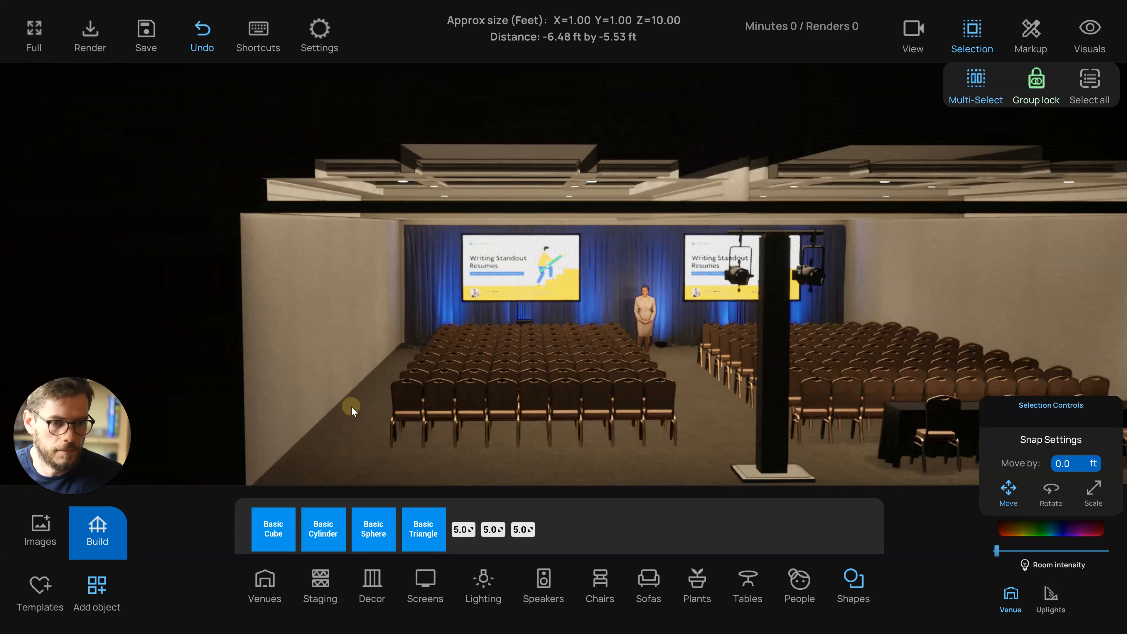
Add a light fixture from the lighting library into the room and view it from above
left_click(478, 579)
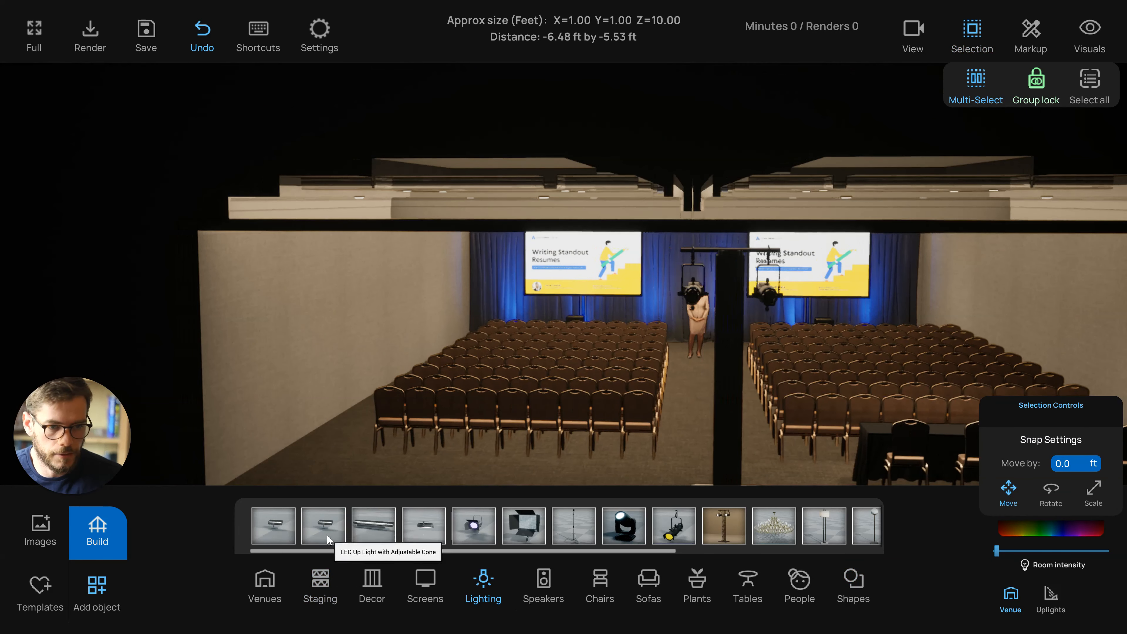
left_click_drag(328, 540, 422, 459)
left_click(340, 399)
key("t")
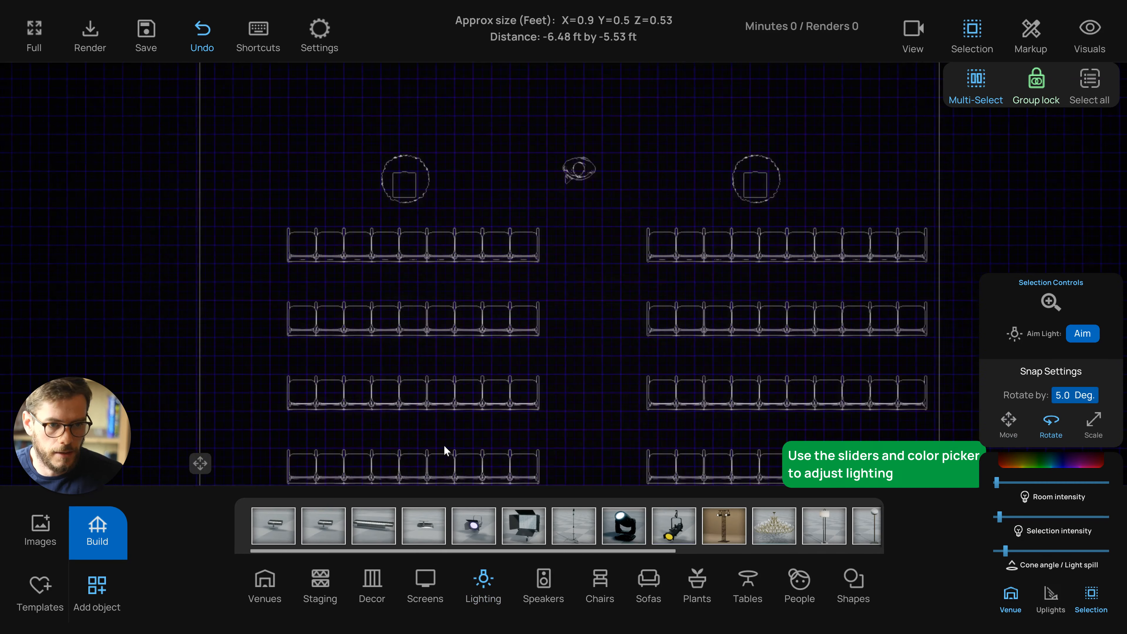
scroll(466, 399, "down", 2)
key("f")
scroll(501, 361, "down", 2)
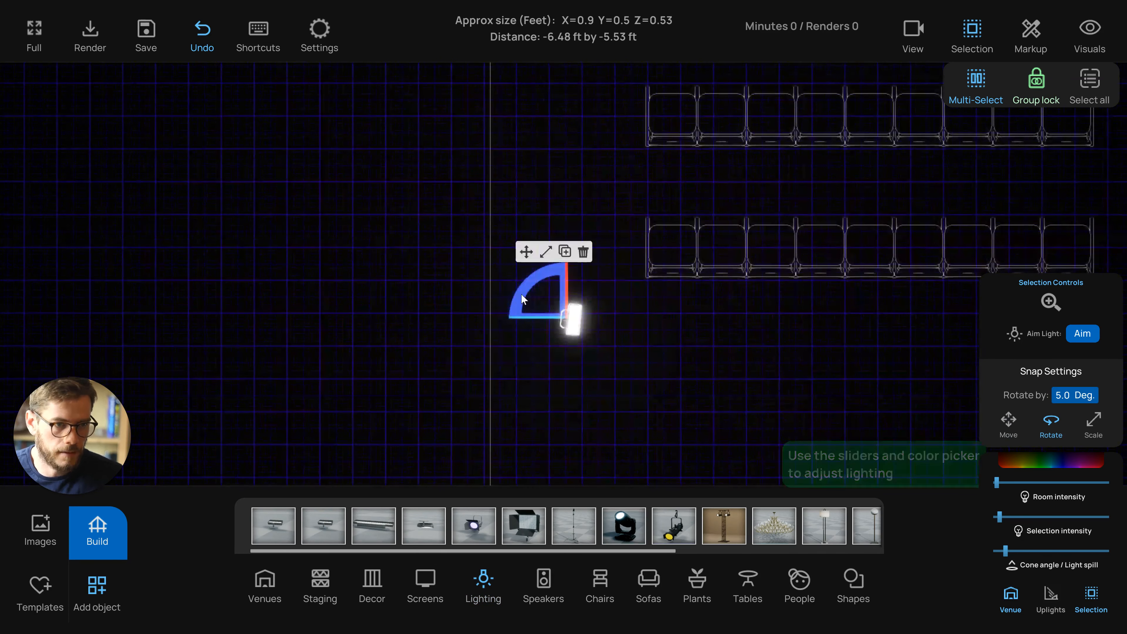
scroll(531, 279, "down", 2)
Copy the light and move the copy up along the left wall beside the seating
left_click(526, 251)
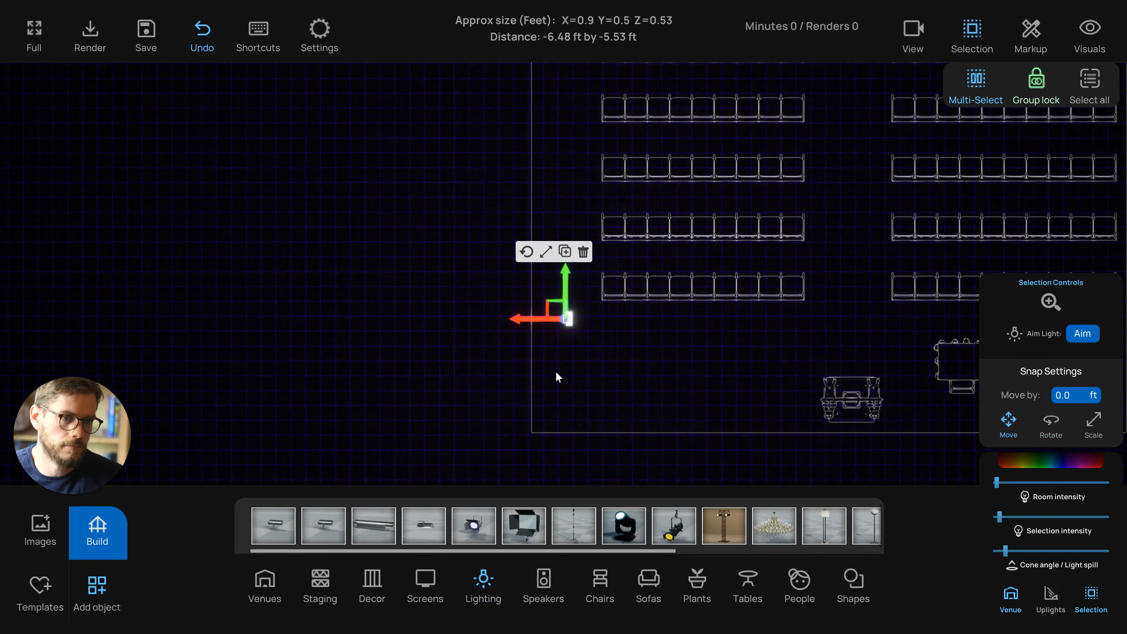
scroll(538, 395, "down", 4)
scroll(512, 423, "down", 2)
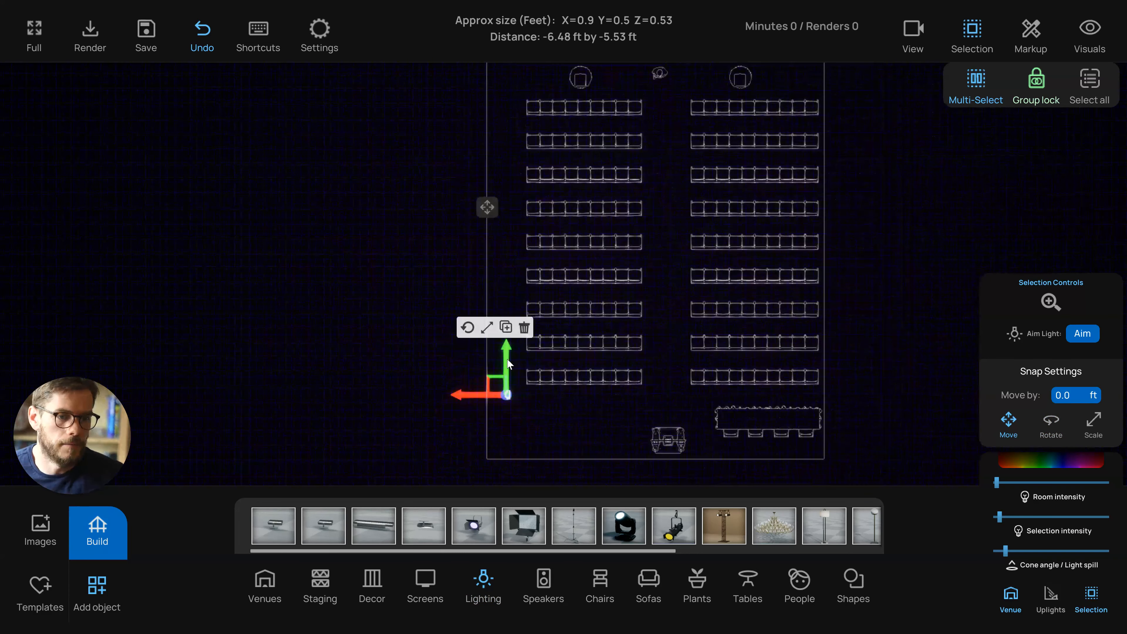
left_click_drag(506, 364, 510, 275)
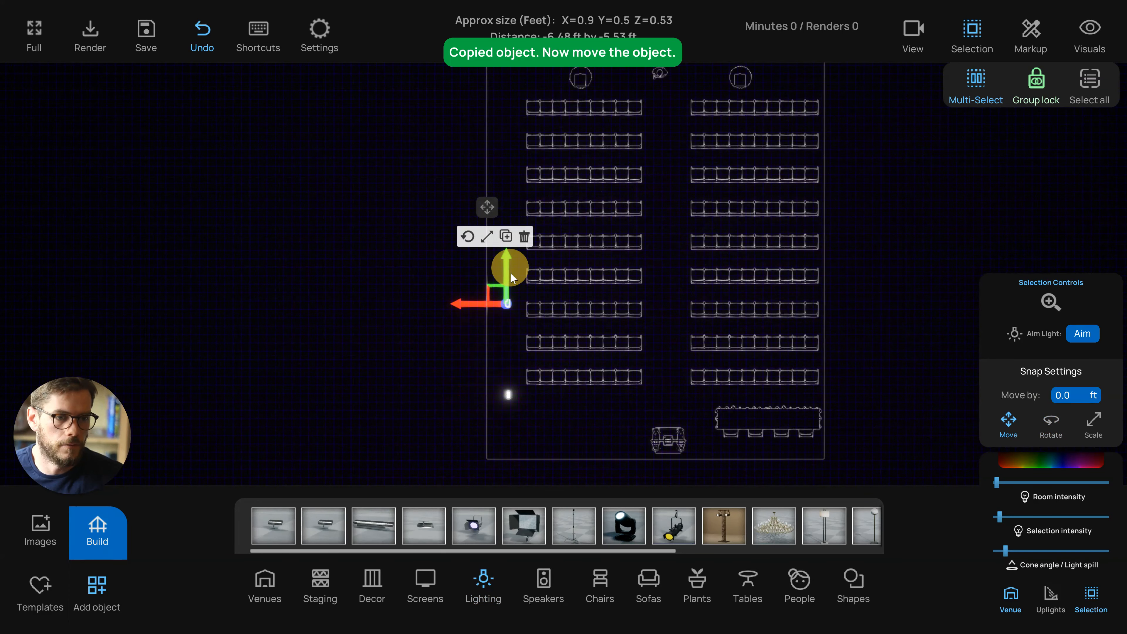
left_click(510, 398)
left_click_drag(499, 401, 500, 227)
middle_click_drag(541, 275, 441, 222)
scroll(531, 349, "down", 1)
Make further copies of the light and space them out along the left wall
left_click(394, 179)
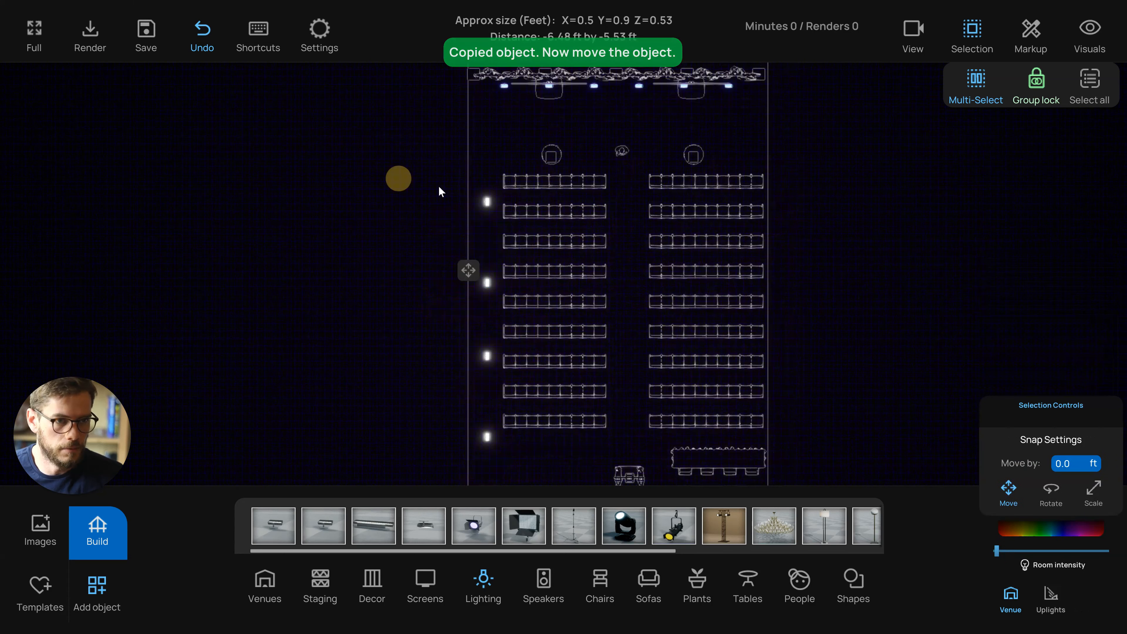
left_click_drag(483, 192, 486, 457)
left_click_drag(485, 412, 489, 341)
left_click_drag(452, 374, 484, 360)
left_click(480, 455)
left_click_drag(493, 481, 485, 422)
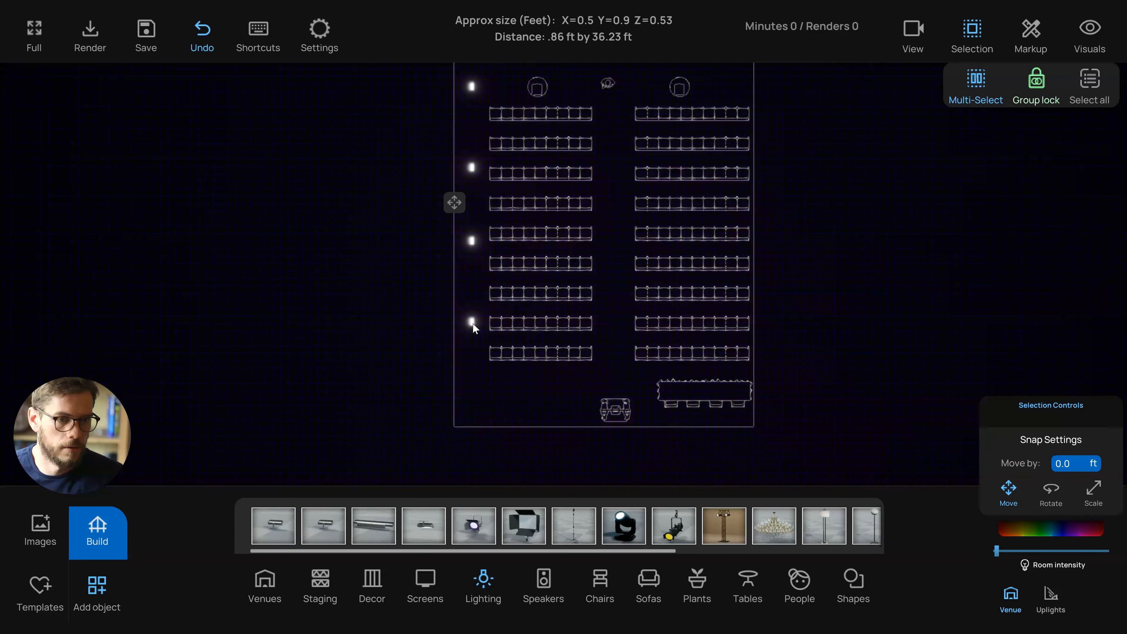
left_click(472, 323)
left_click_drag(467, 290, 465, 357, "alt")
left_click(377, 363)
scroll(446, 241, "down", 2)
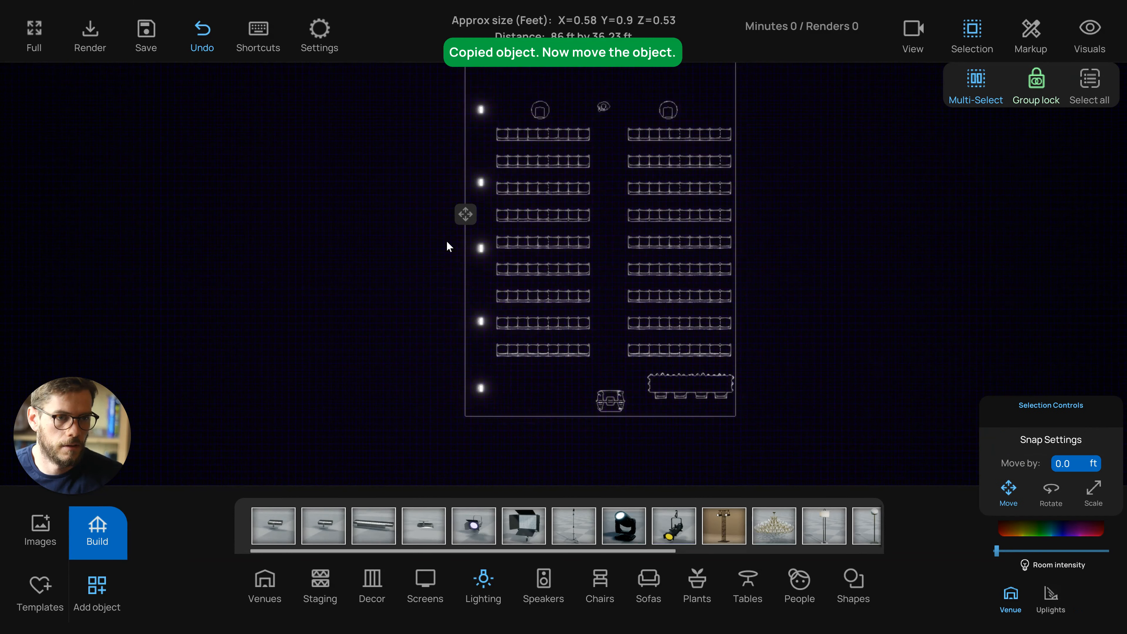
Select all the left-wall lights and align them into a straight line
left_click_drag(447, 240, 441, 261)
left_click(465, 169)
left_click(465, 433)
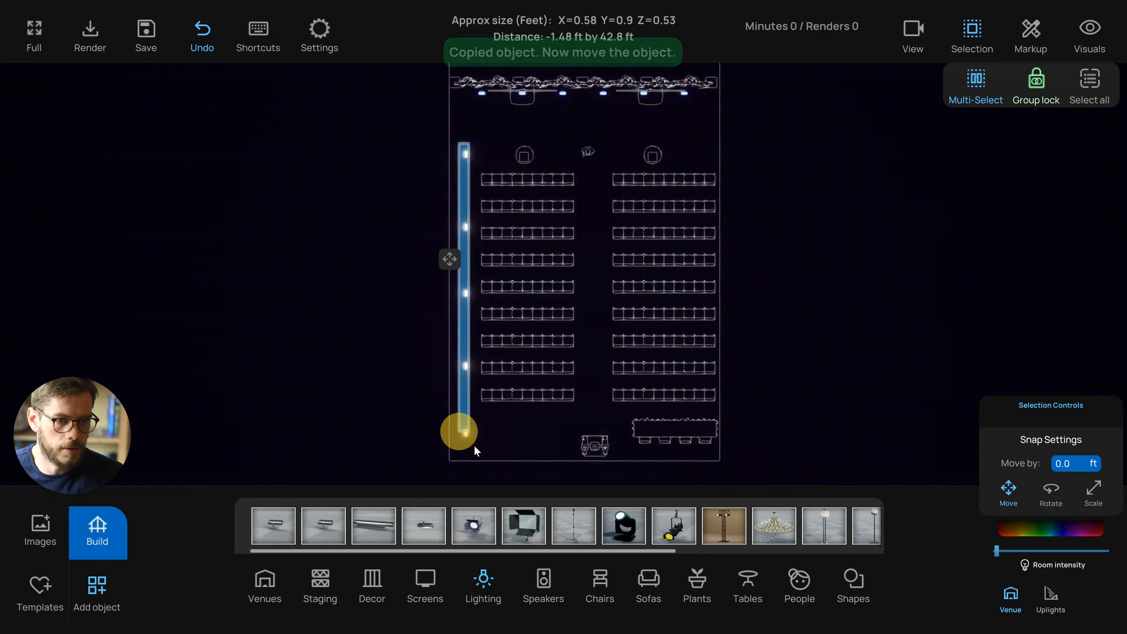
left_click(1079, 313)
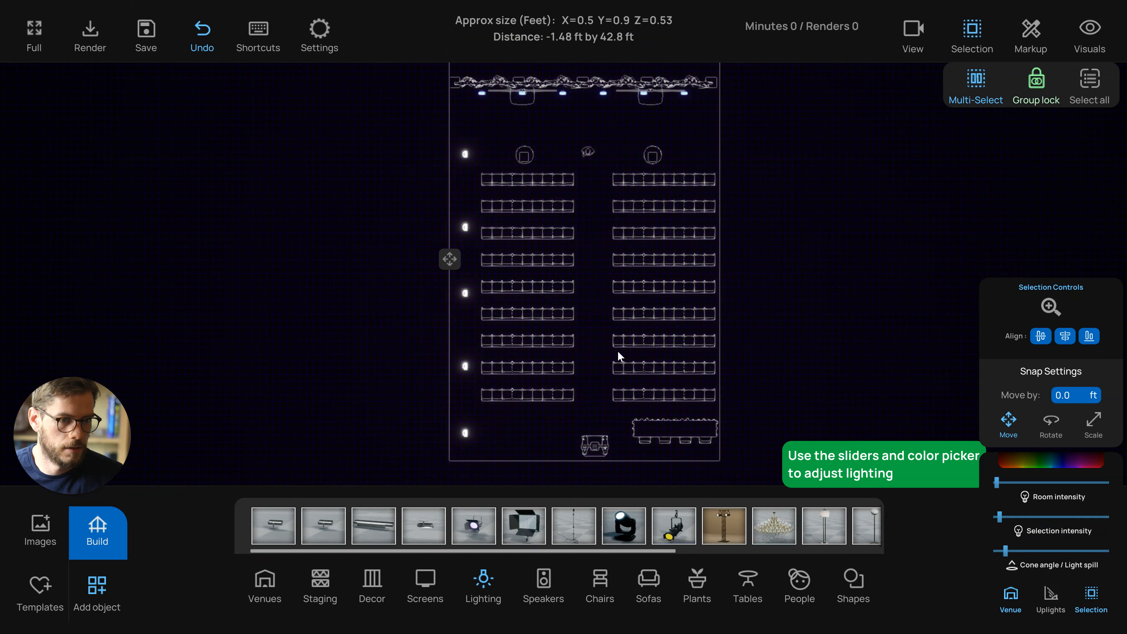
Switch to perspective view and set the selected wall lights' colour to amber, FFAA00
key("p")
left_click_drag(554, 407, 515, 404)
left_click(1047, 461)
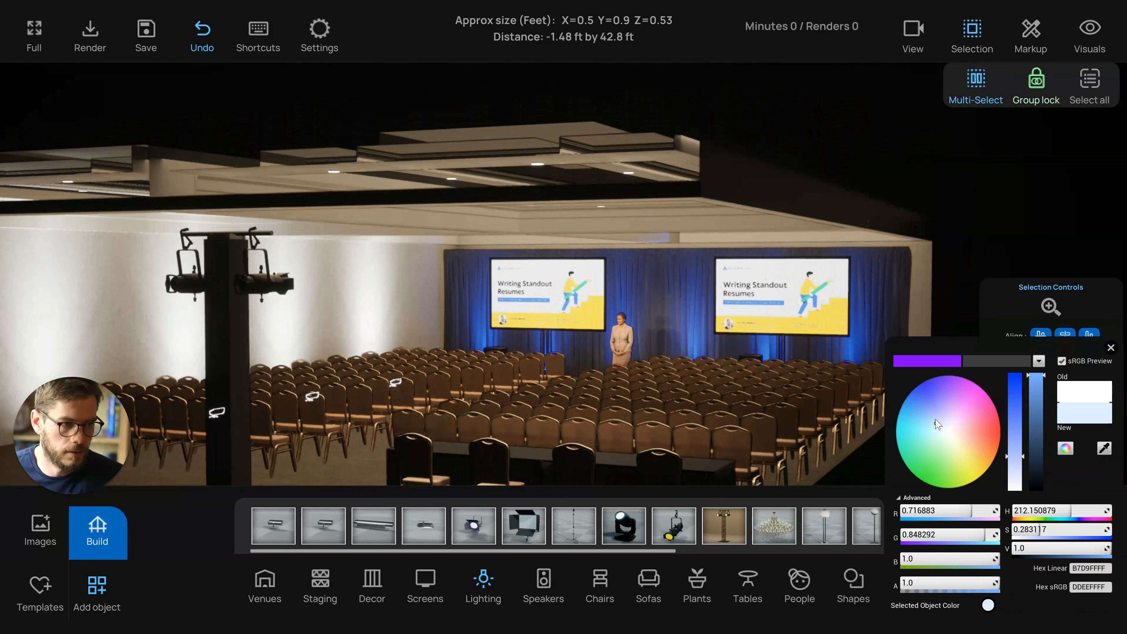
left_click(981, 444)
left_click_drag(994, 457, 999, 456)
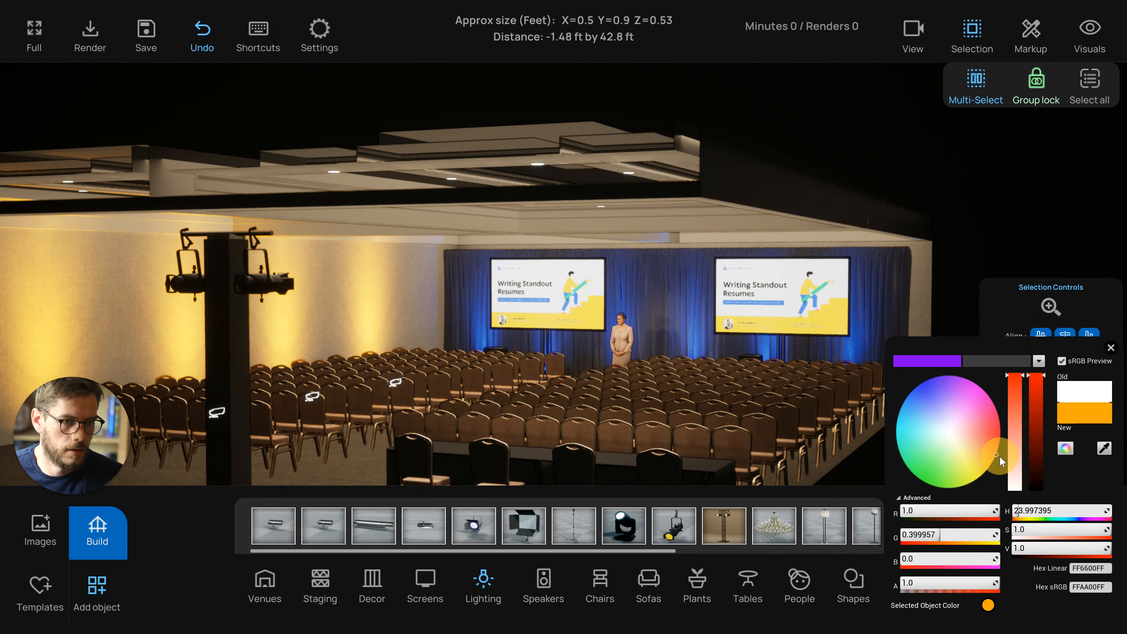
left_click(1110, 347)
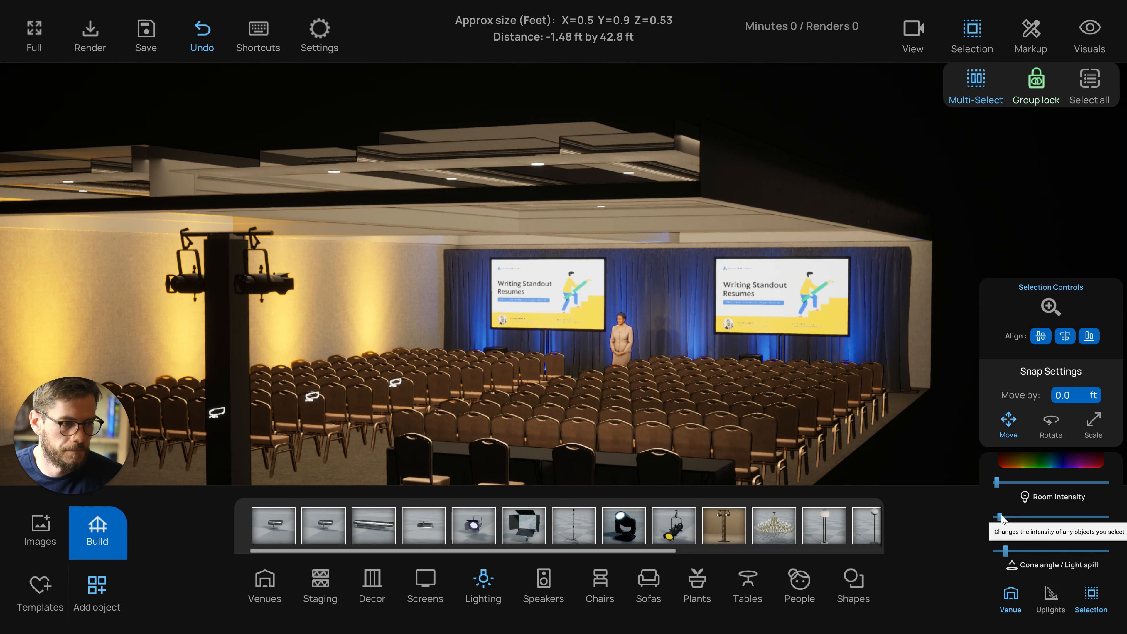
Adjust the wall lights' selection intensity and lower the room intensity slightly
left_click_drag(1001, 518, 1000, 515)
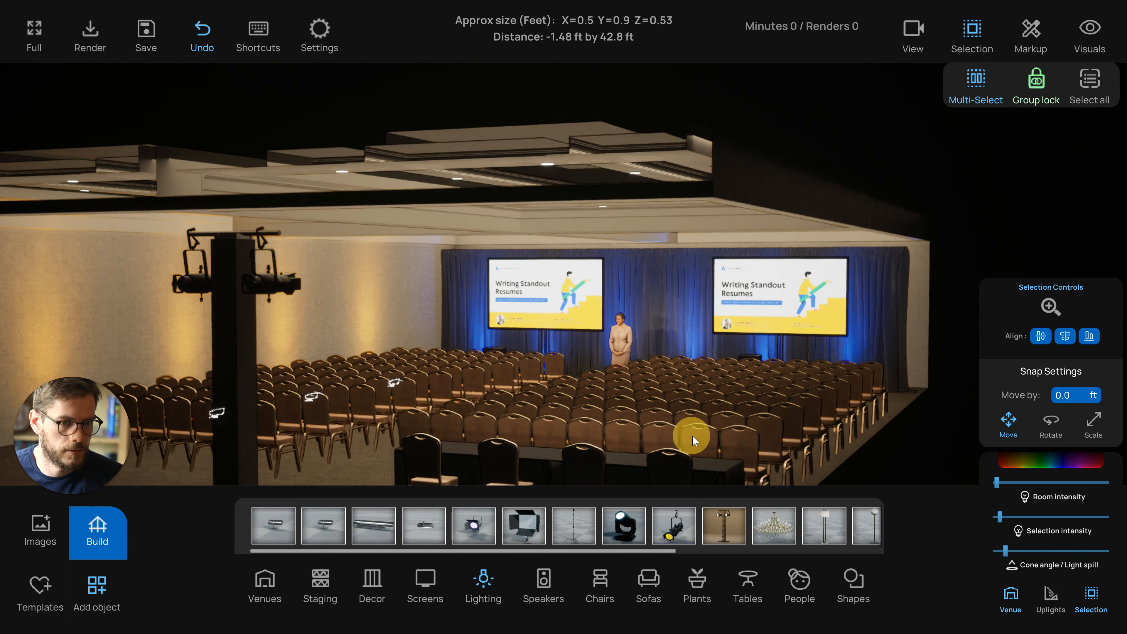
left_click_drag(692, 435, 387, 381)
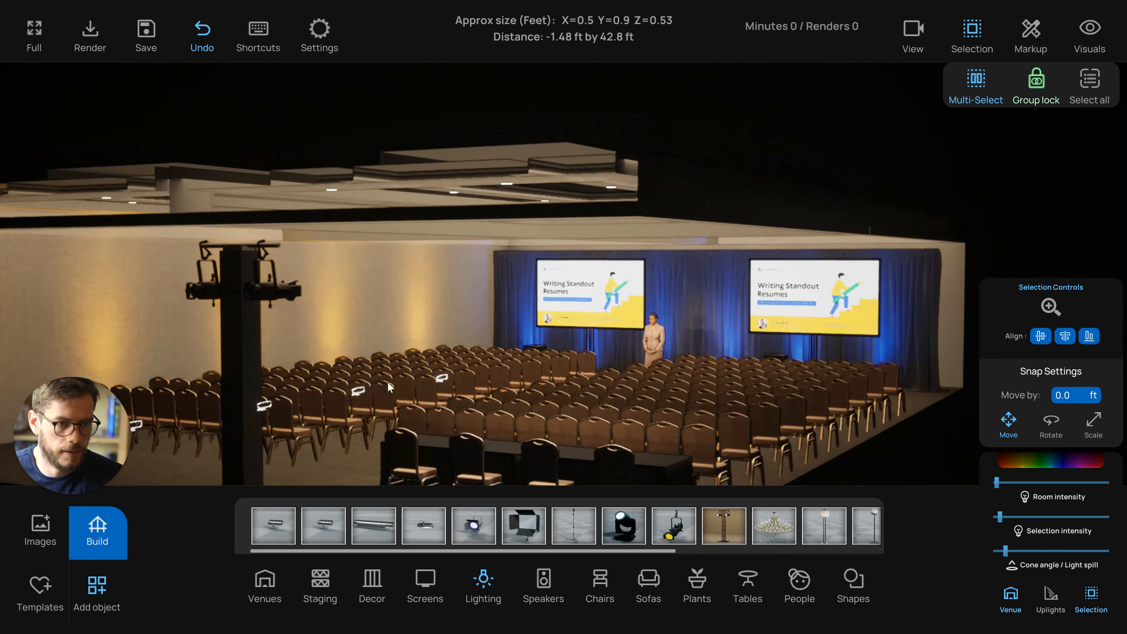
left_click(681, 189)
left_click_drag(596, 264, 657, 222)
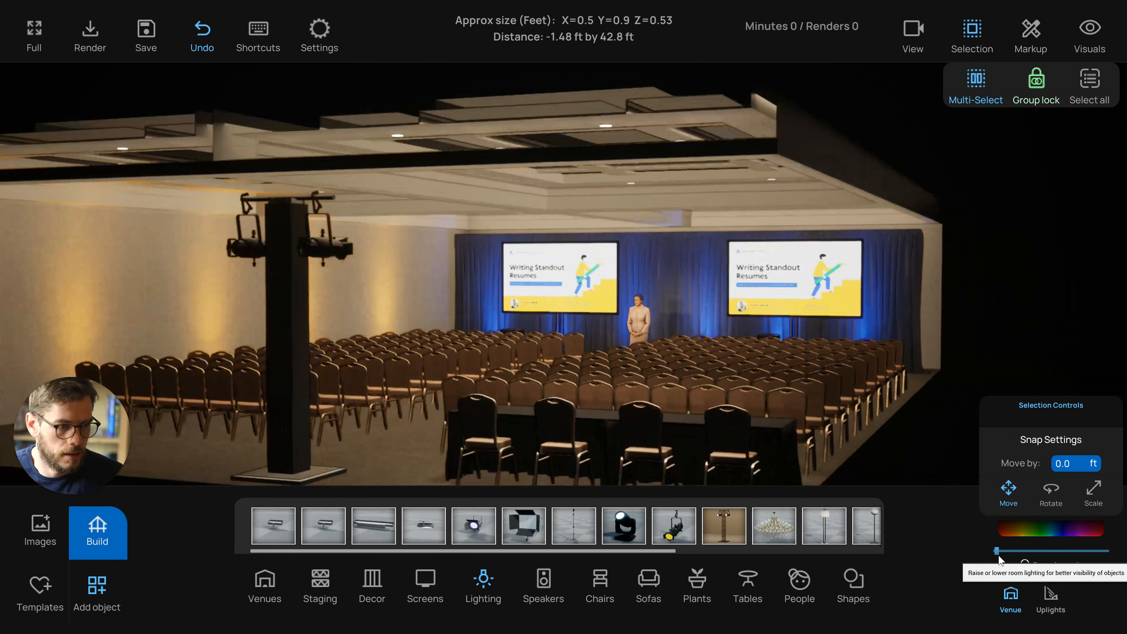
left_click(997, 552)
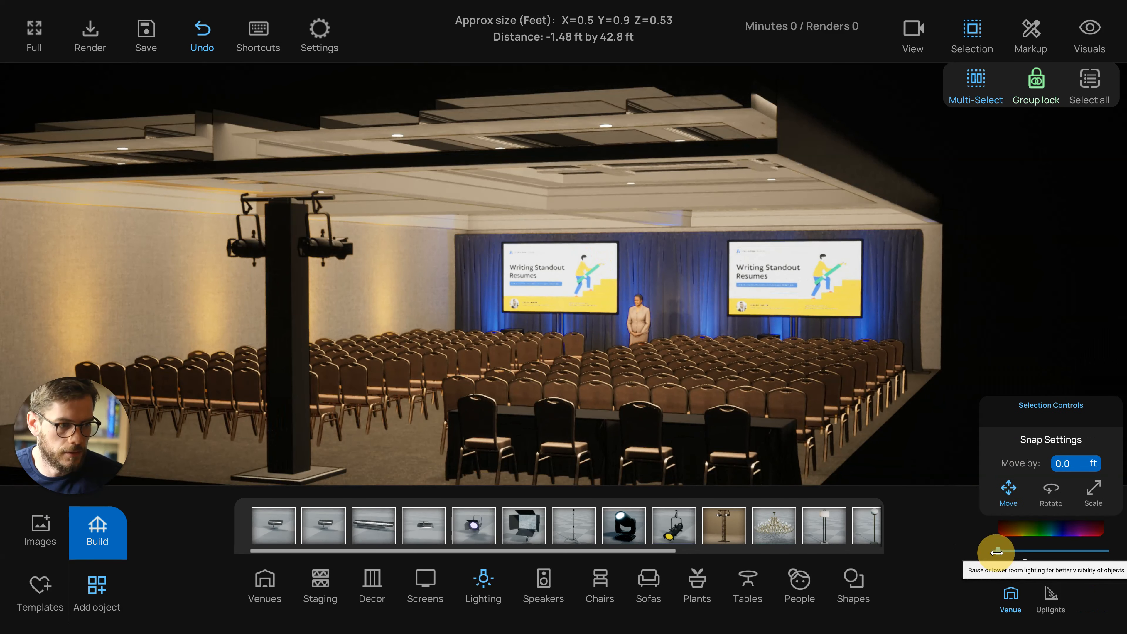
left_click_drag(997, 552, 995, 552)
Walk through the room in perspective to review the new wall lighting from the audience
left_click(873, 408)
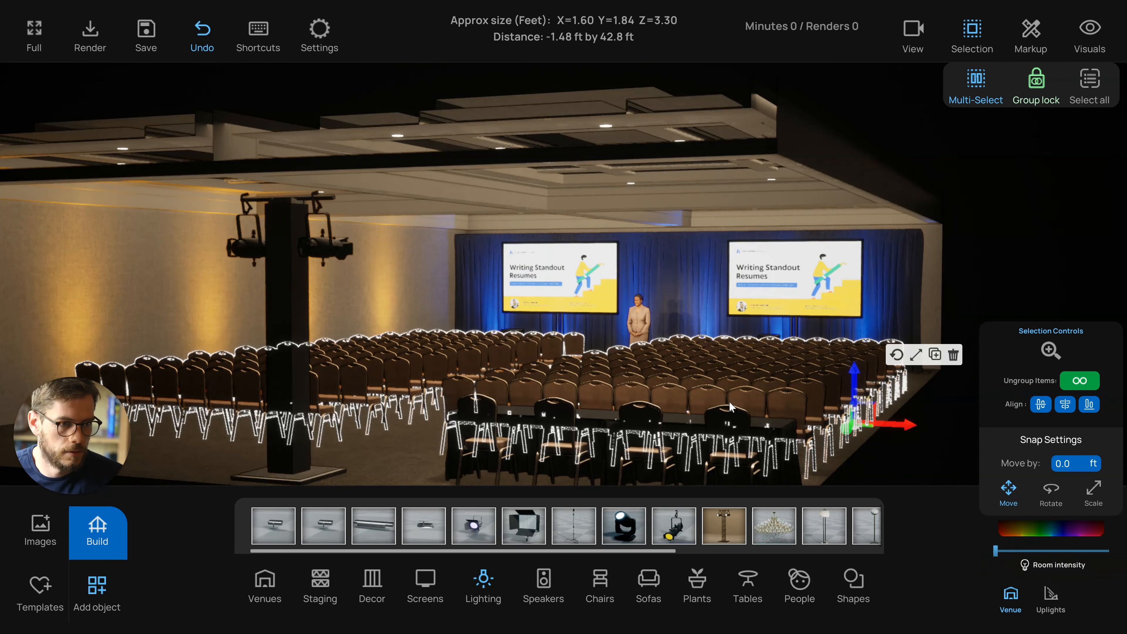
left_click(732, 403)
left_click(698, 196)
scroll(620, 289, "up", 2)
right_click_drag(603, 338, 616, 340)
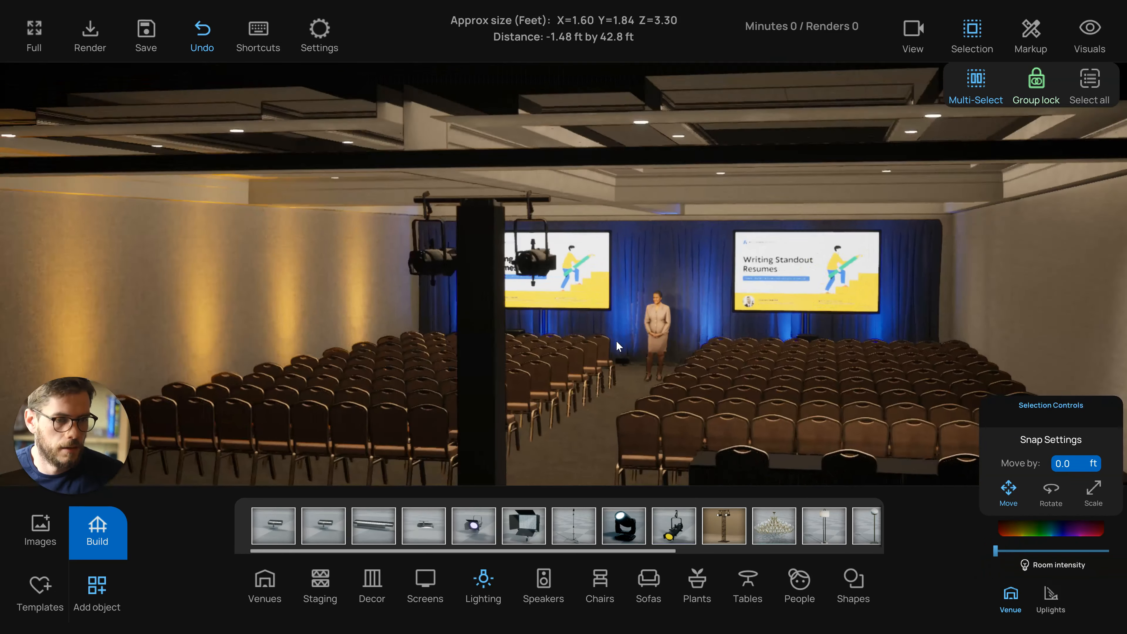
scroll(620, 342, "up", 5)
left_click(620, 339)
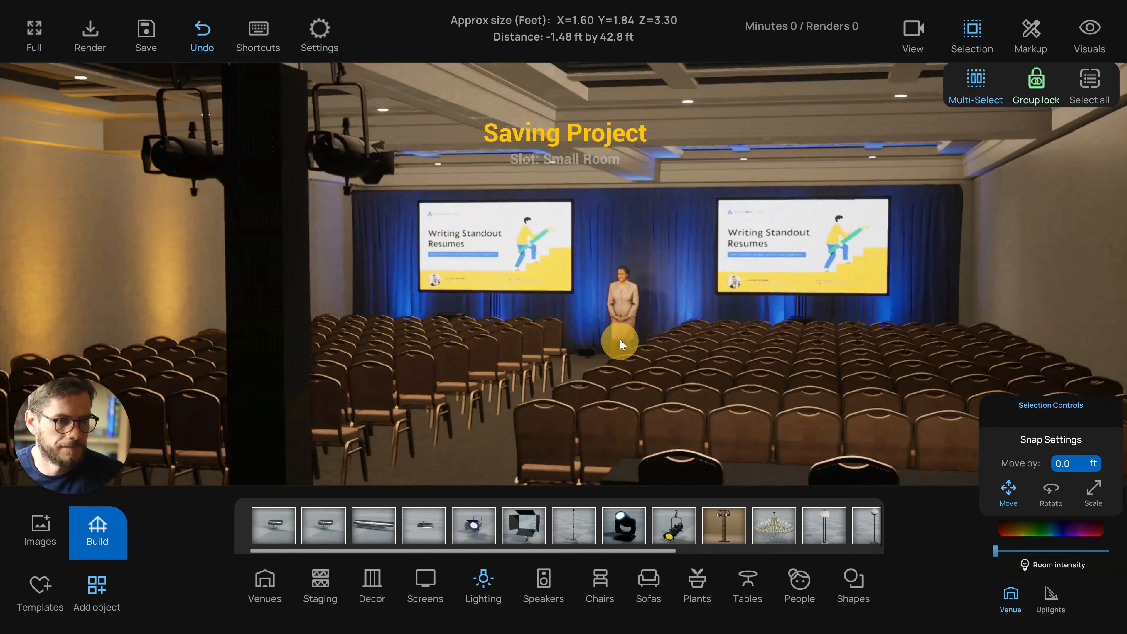
left_click(655, 367)
left_click(637, 159)
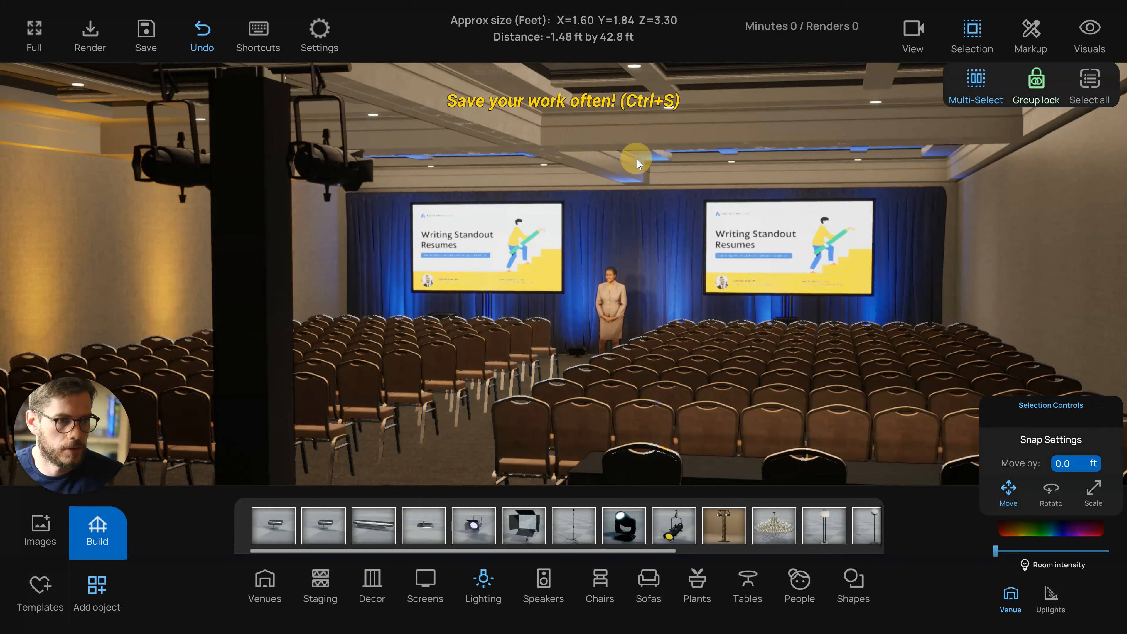
key("w")
right_click_drag(638, 268, 689, 265)
key("w")
key("a")
key("d")
key("a")
key("s")
key("w")
key("q")
key("a")
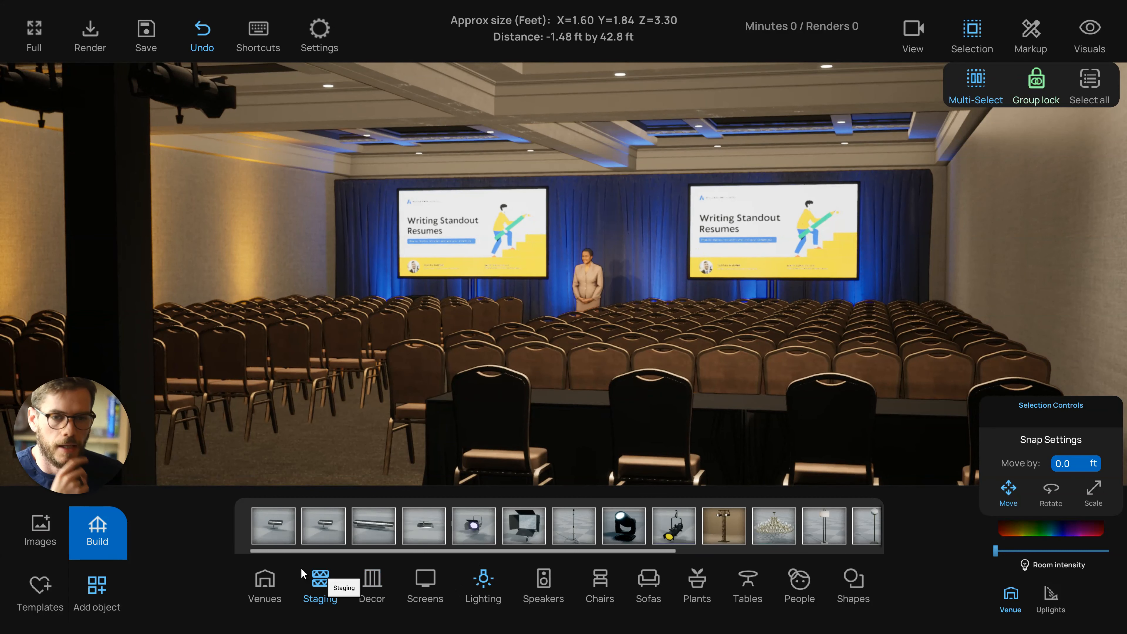
scroll(447, 350, "down", 3)
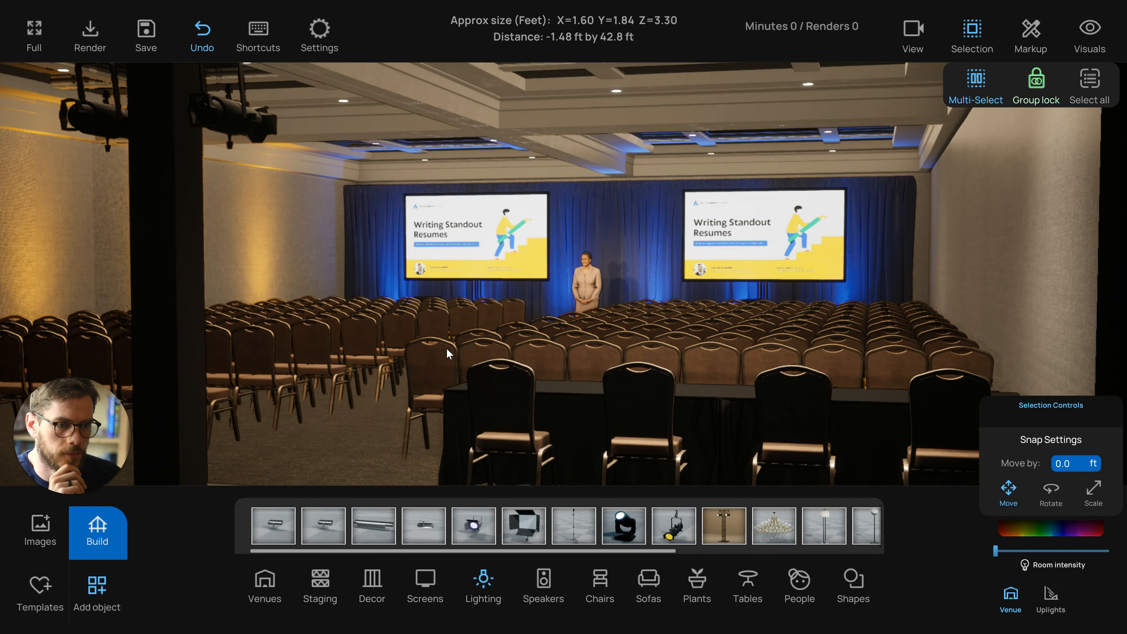
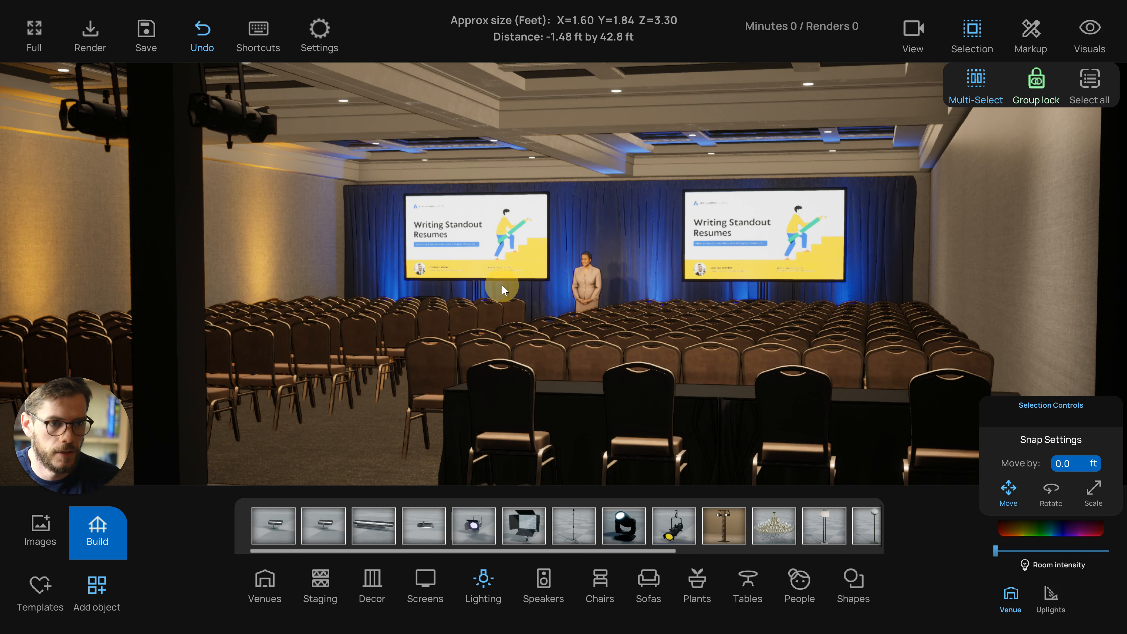
Pan the perspective view slightly to look over the seating and the amber wall lighting
left_click_drag(502, 285, 500, 284)
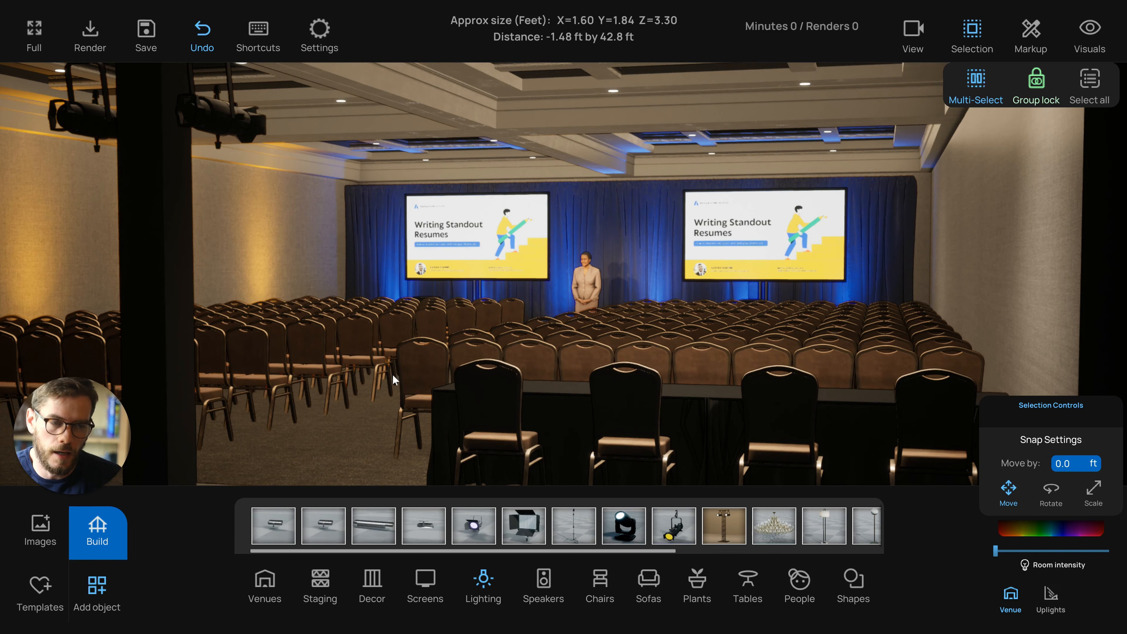
left_click_drag(374, 385, 380, 384)
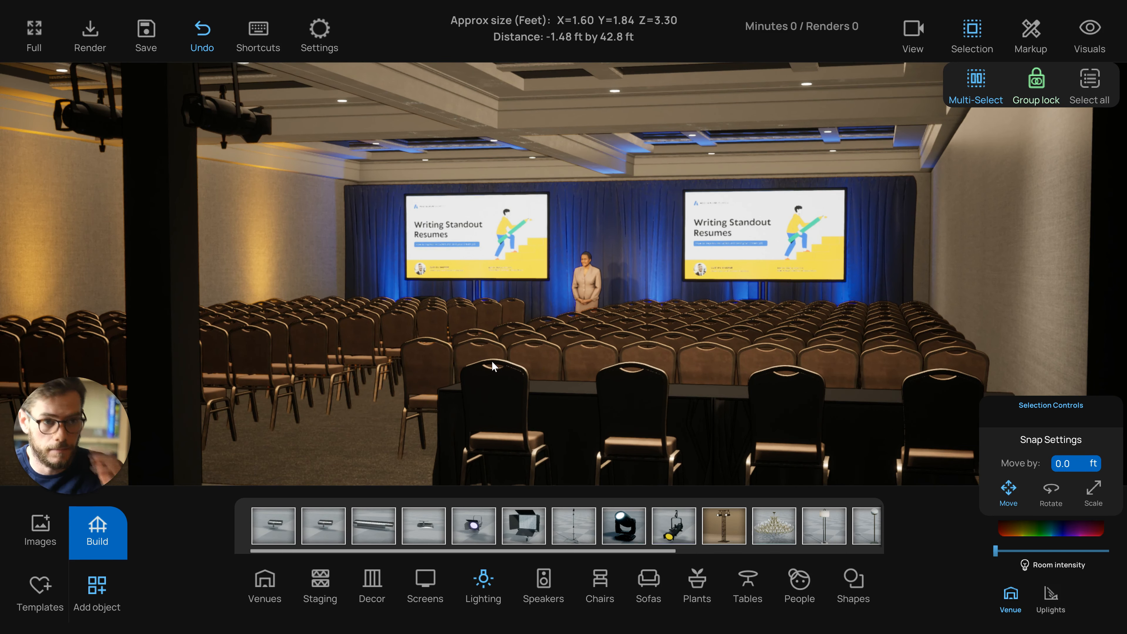